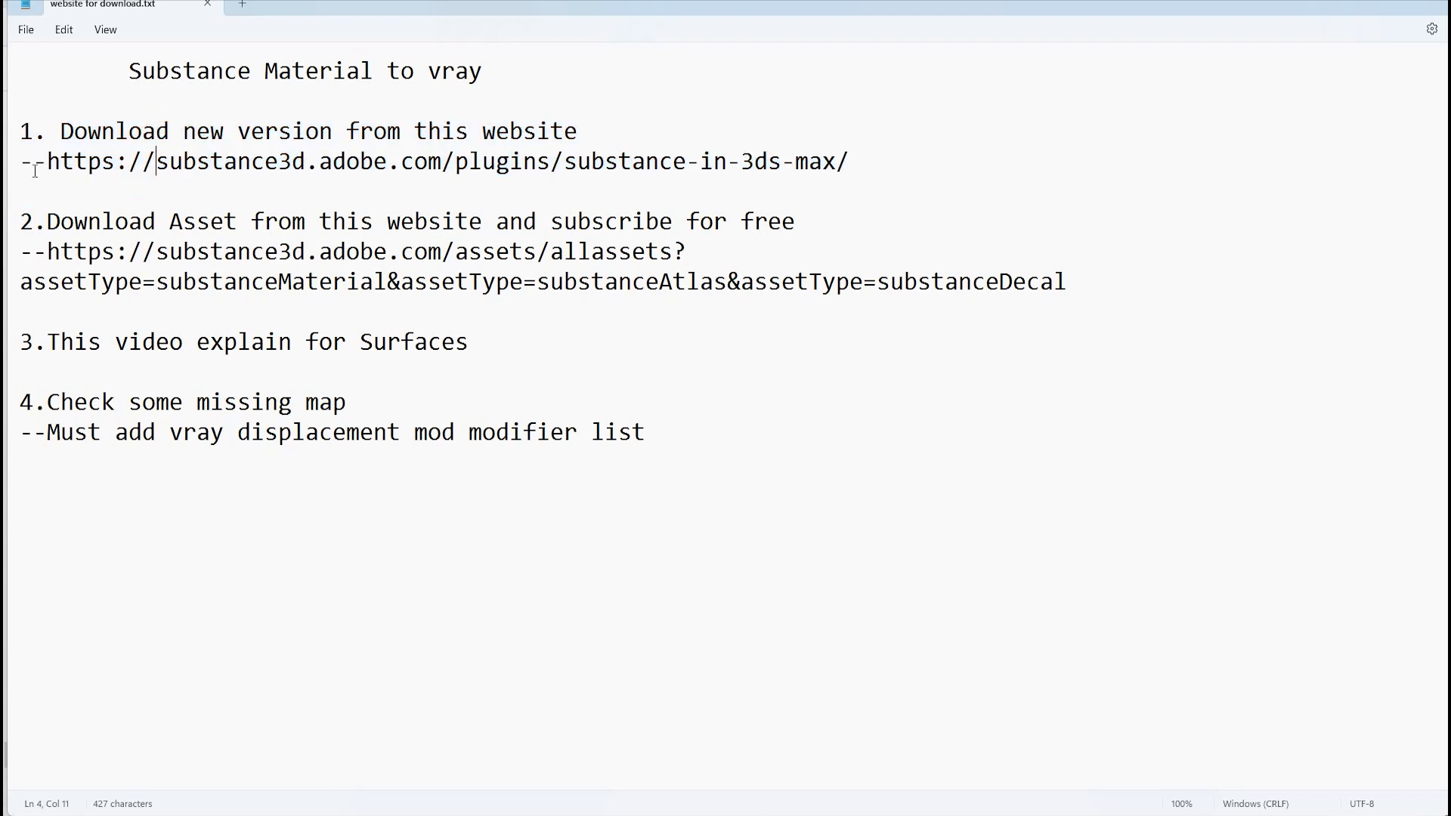
Copy the plugin link from the text file and load substance3d.adobe.com/plugins/substance-in-3ds-max/ in the browser
drag(48, 161, 846, 161)
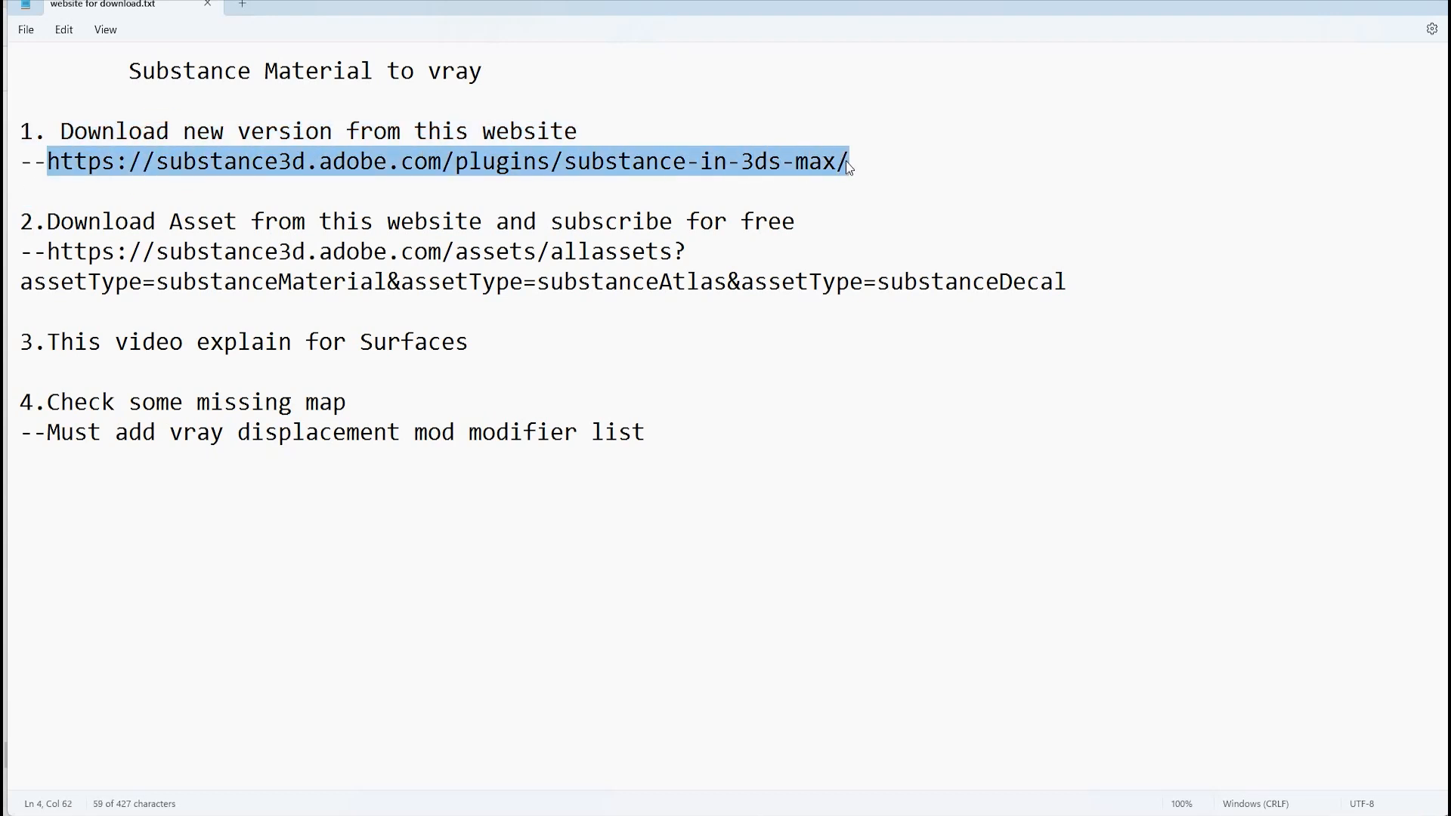
right_click(789, 155)
click(846, 240)
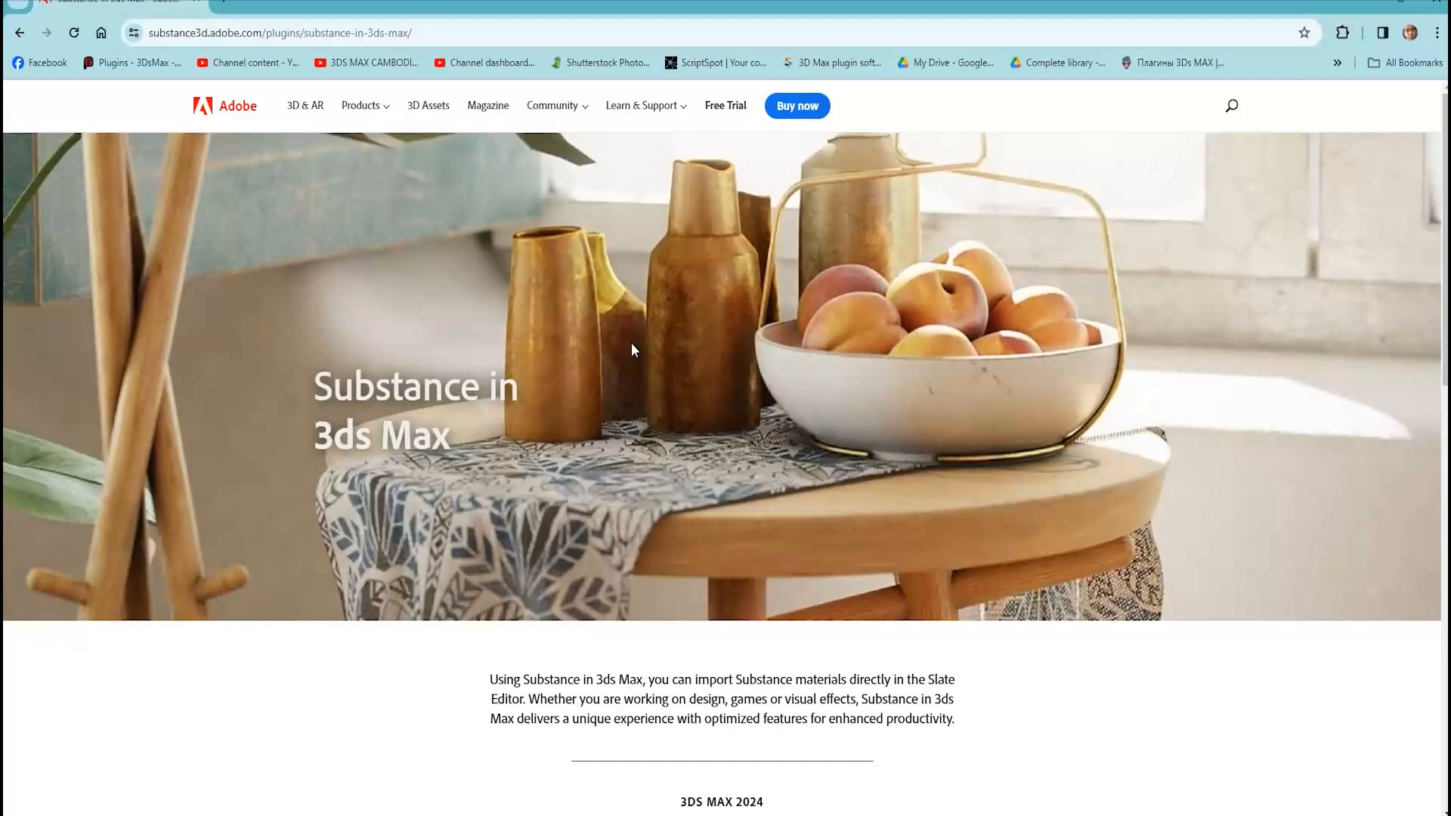
click(401, 32)
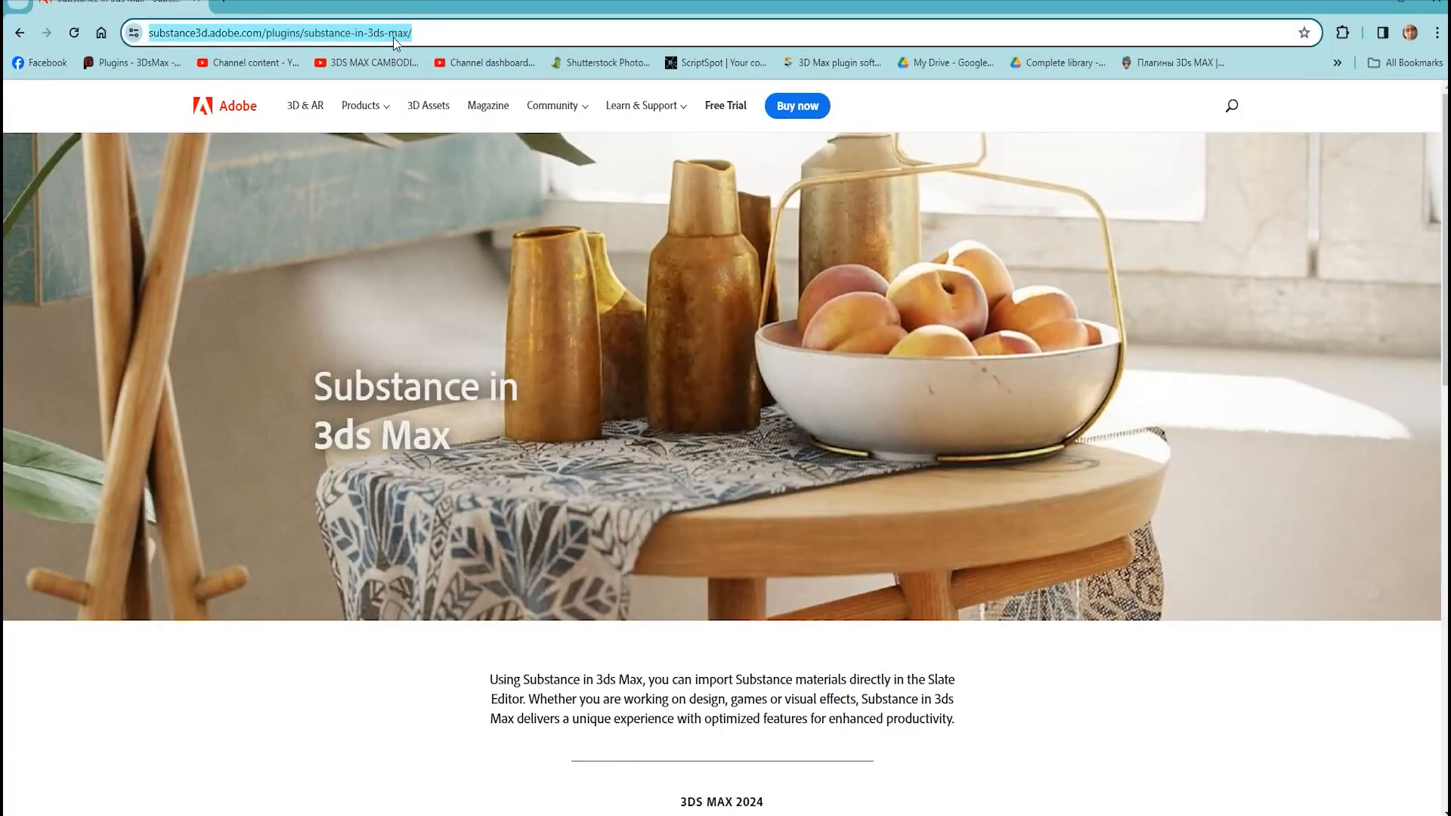
right_click(395, 34)
click(467, 233)
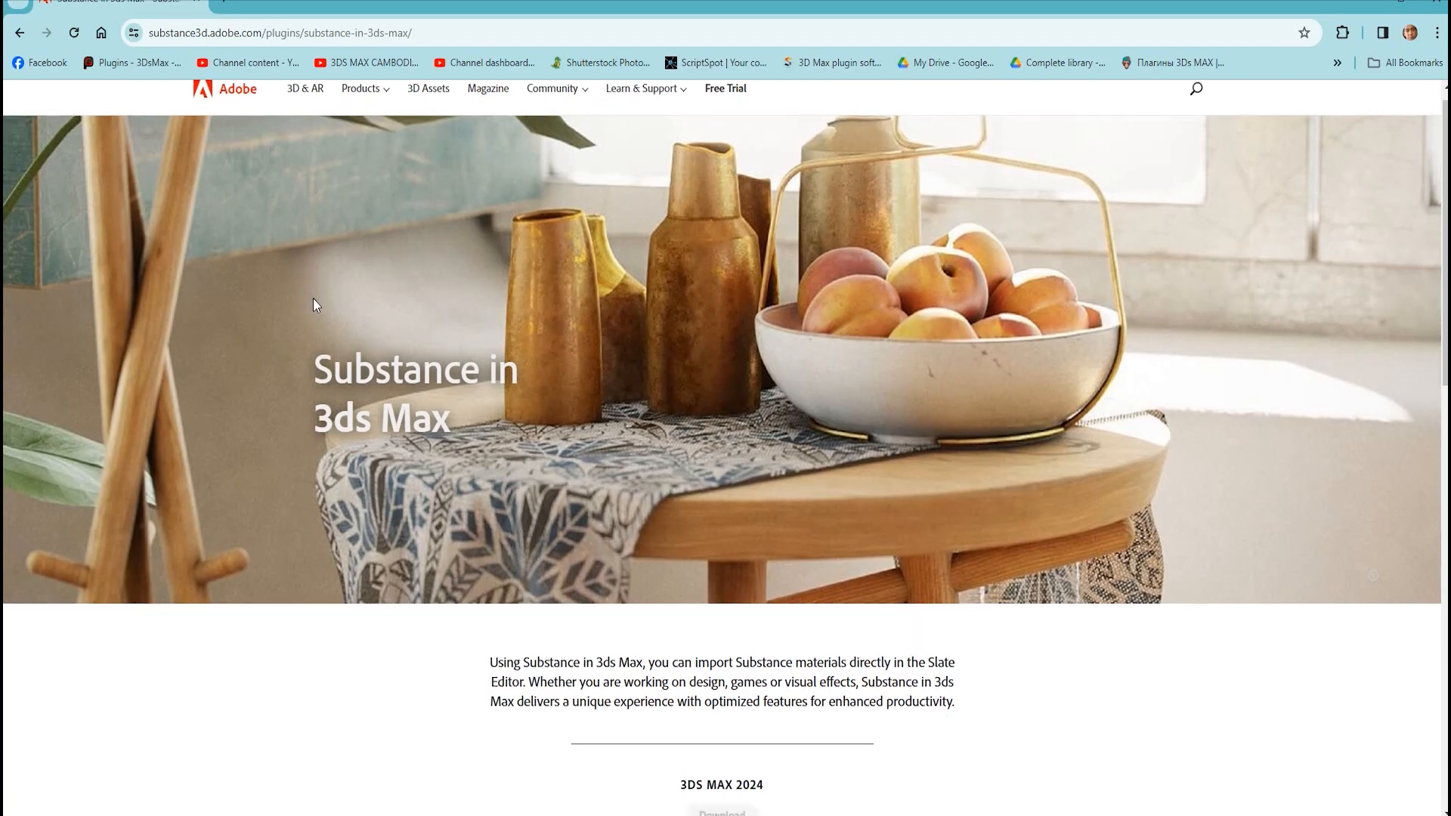
Accept the terms of use for the 3ds Max 2024, 2023 and 2021 plugin downloads
scroll(291, 306, down, 8)
scroll(626, 355, up, 2)
click(637, 387)
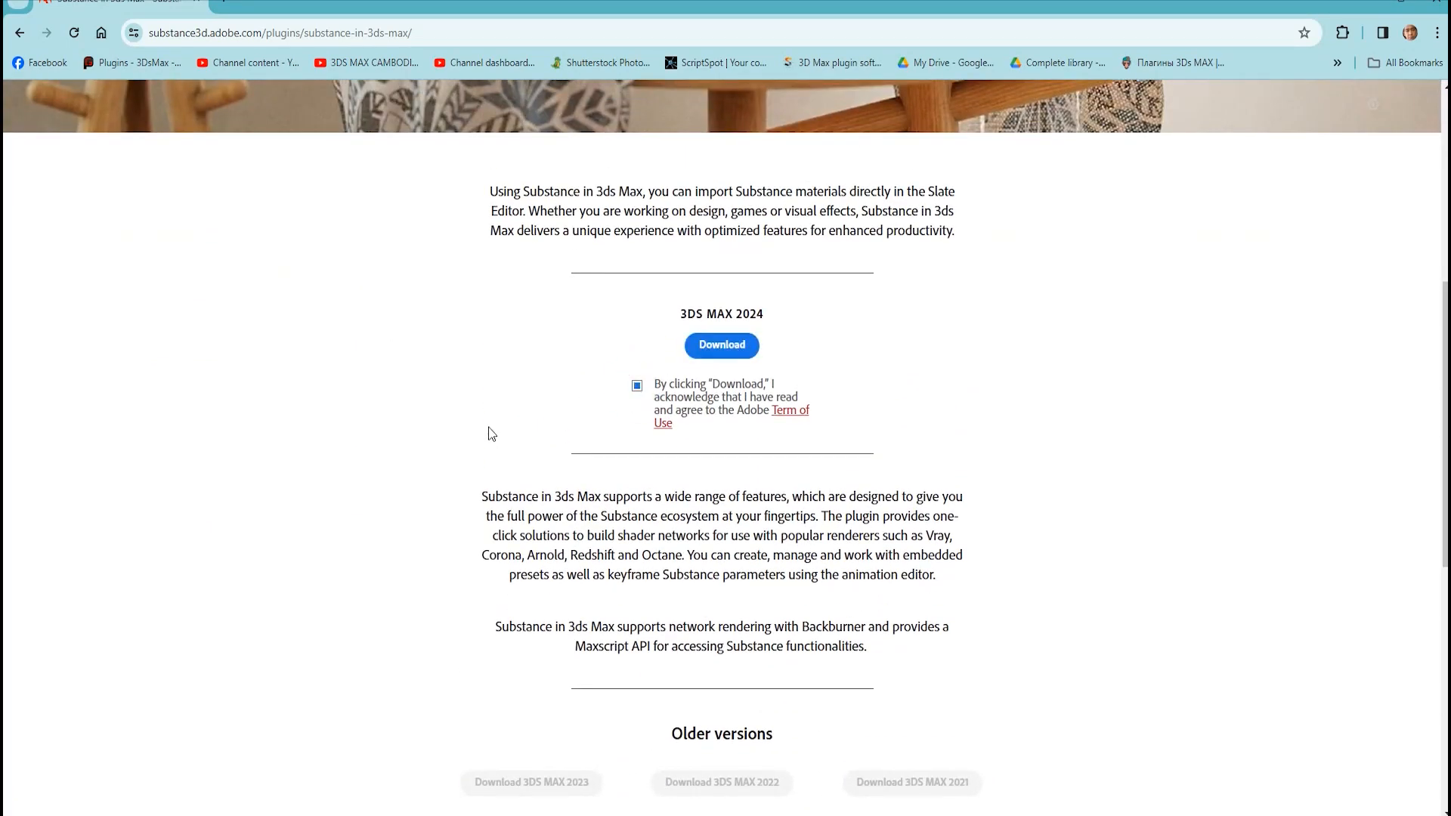
scroll(491, 442, down, 2)
click(447, 661)
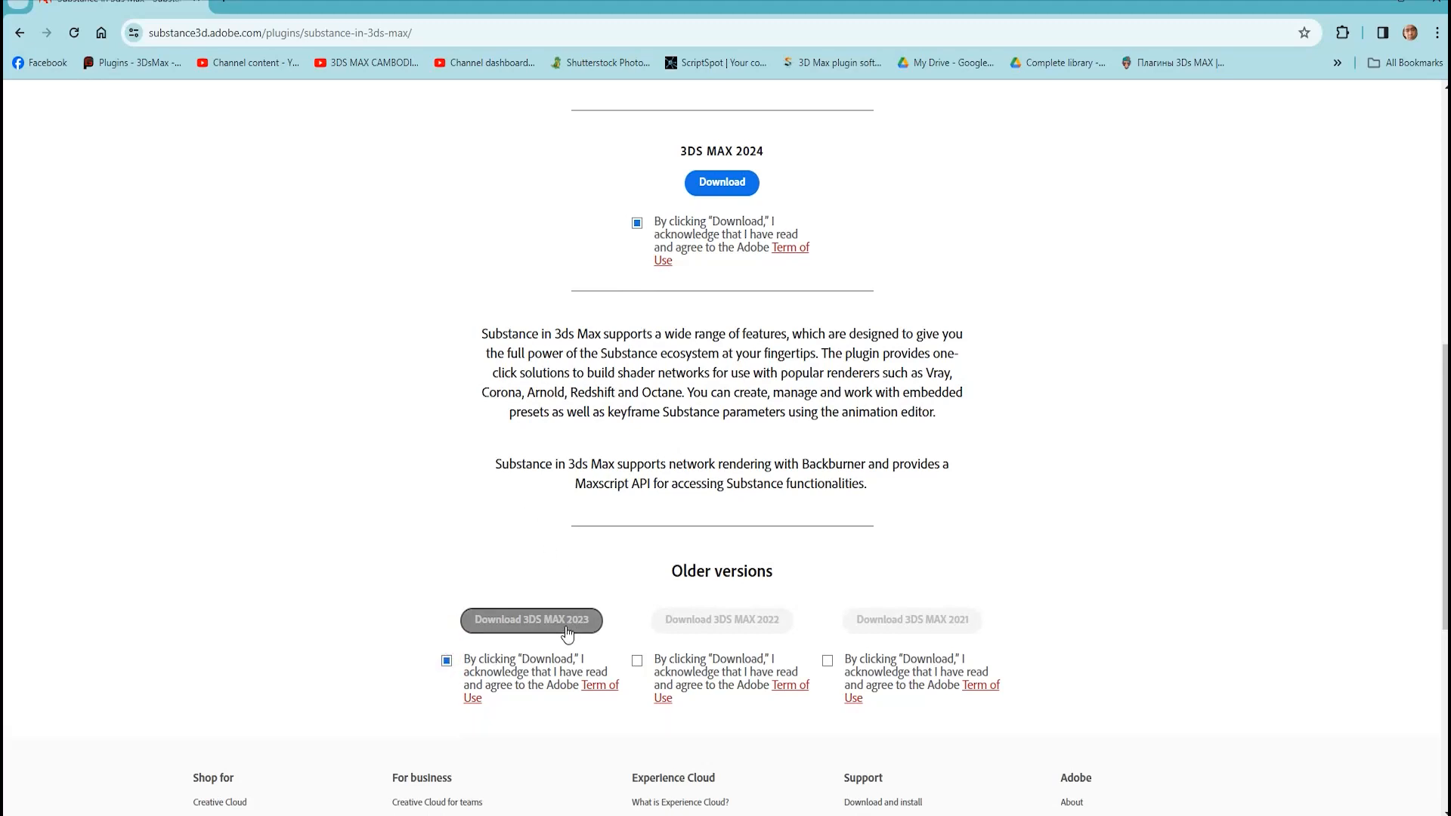
click(828, 662)
scroll(626, 414, up, 2)
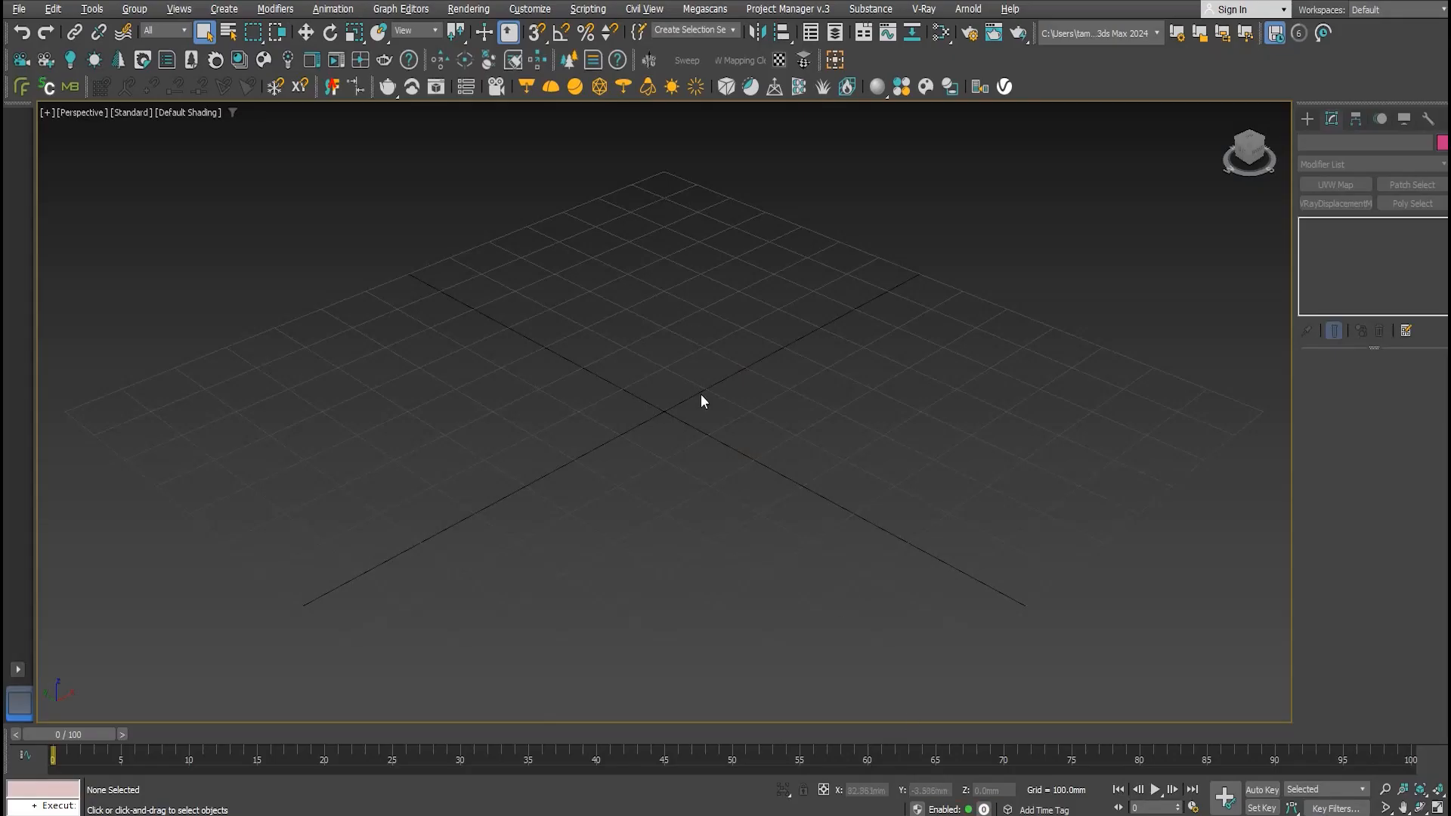
Switch to 3ds Max and add a Substance2 map node in the Slate Material Editor, searching for "substan"
click(870, 9)
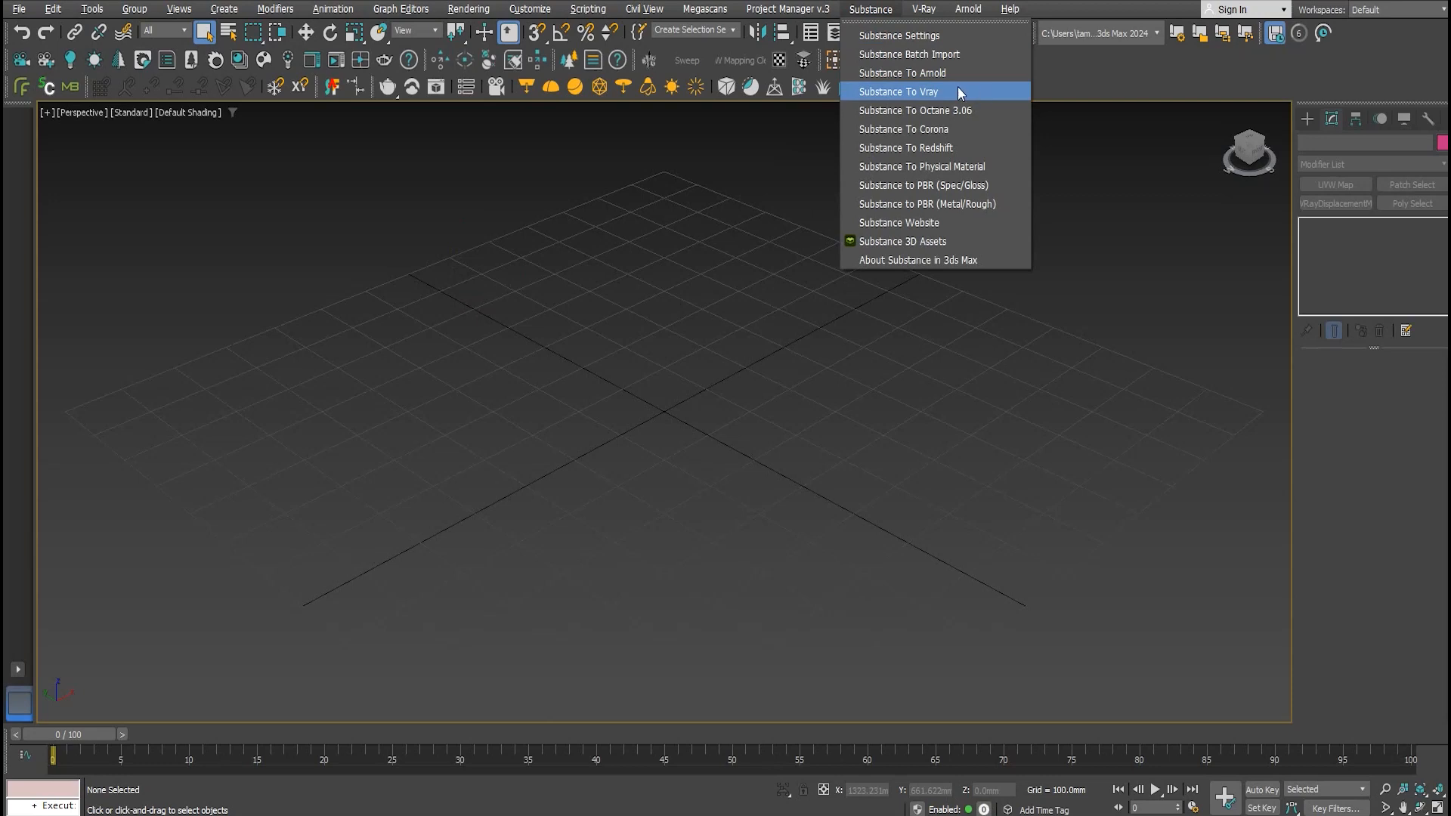
click(691, 296)
key(m)
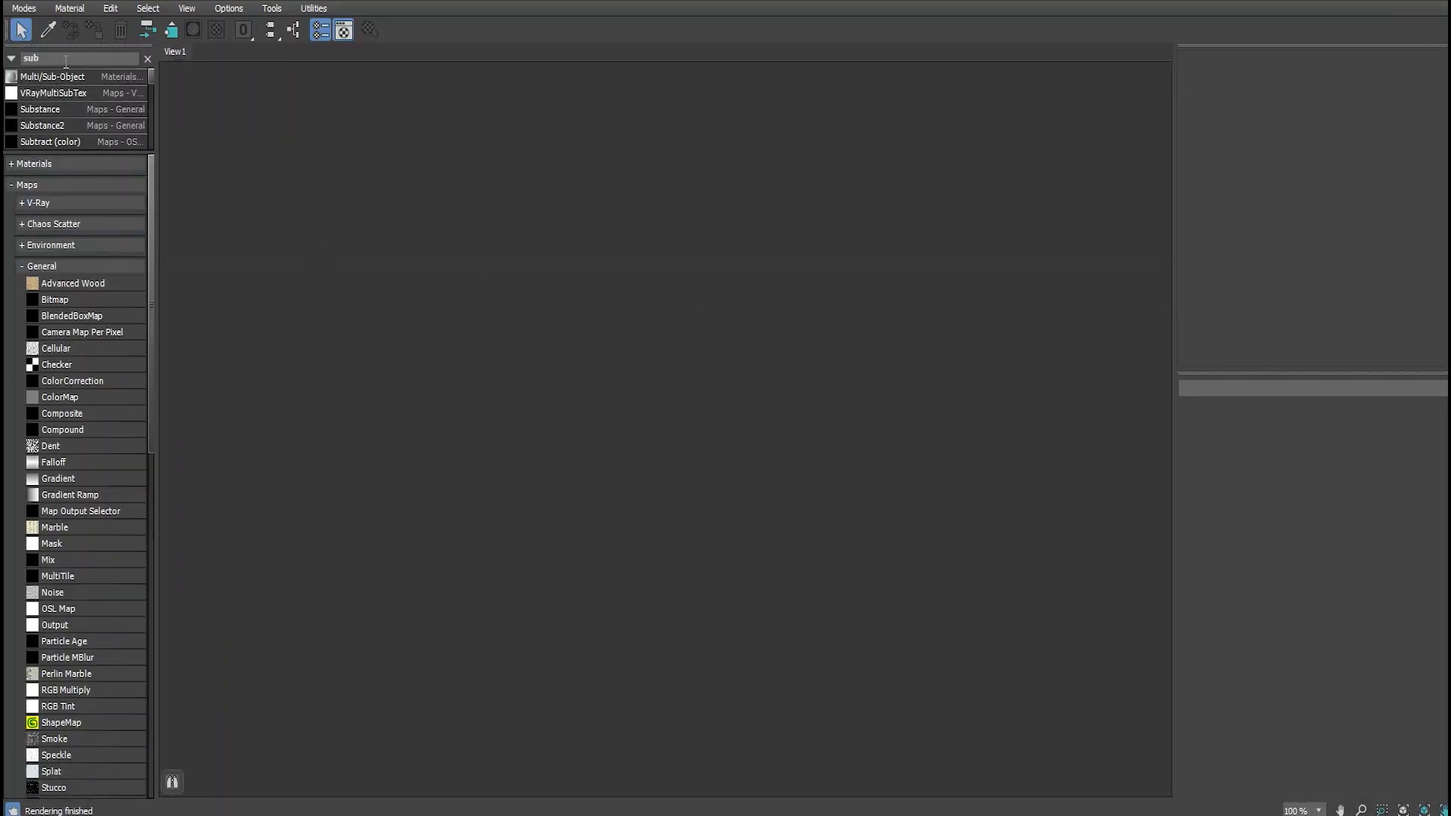
click(148, 59)
text(s)
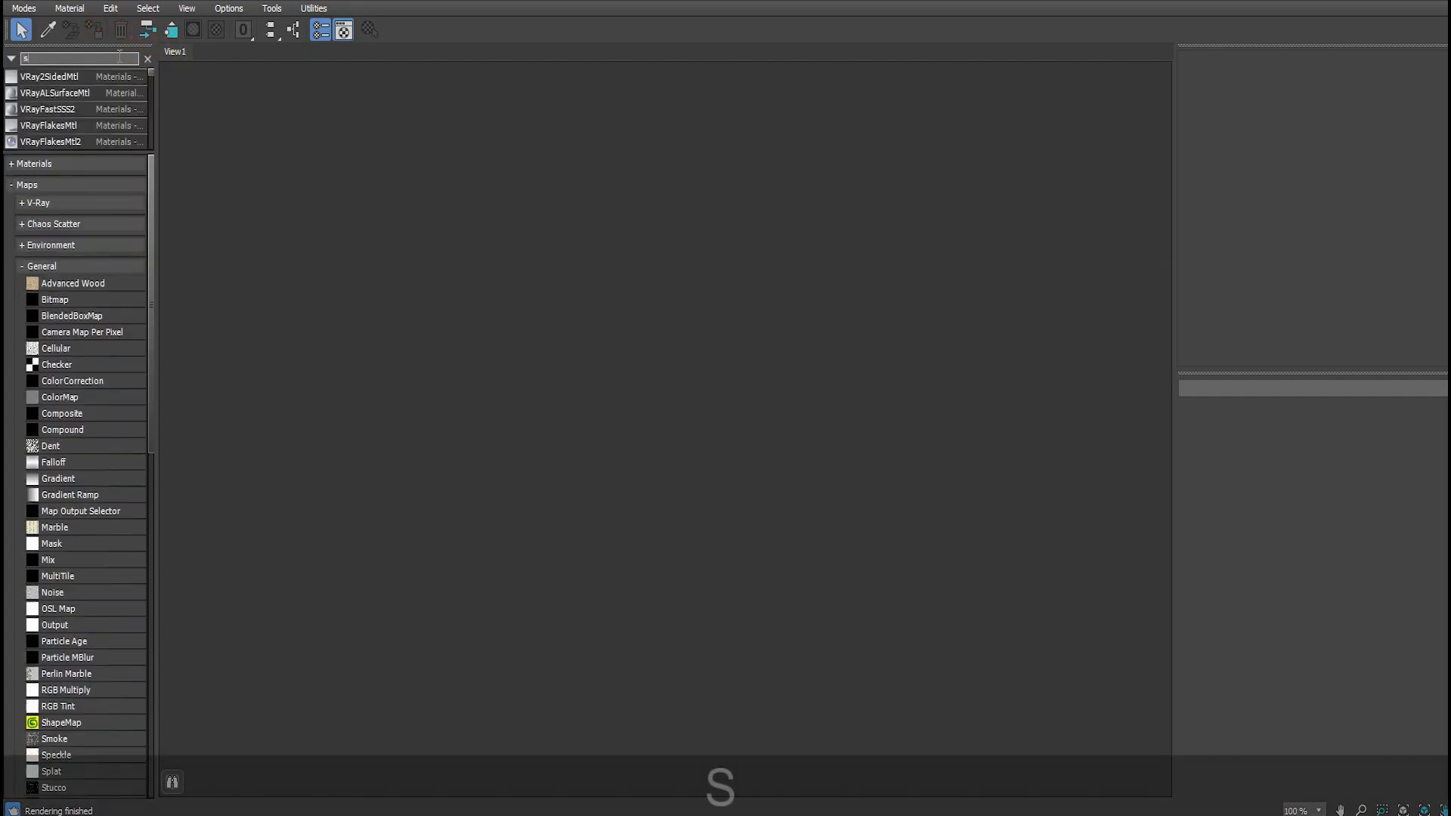
text(ubstan)
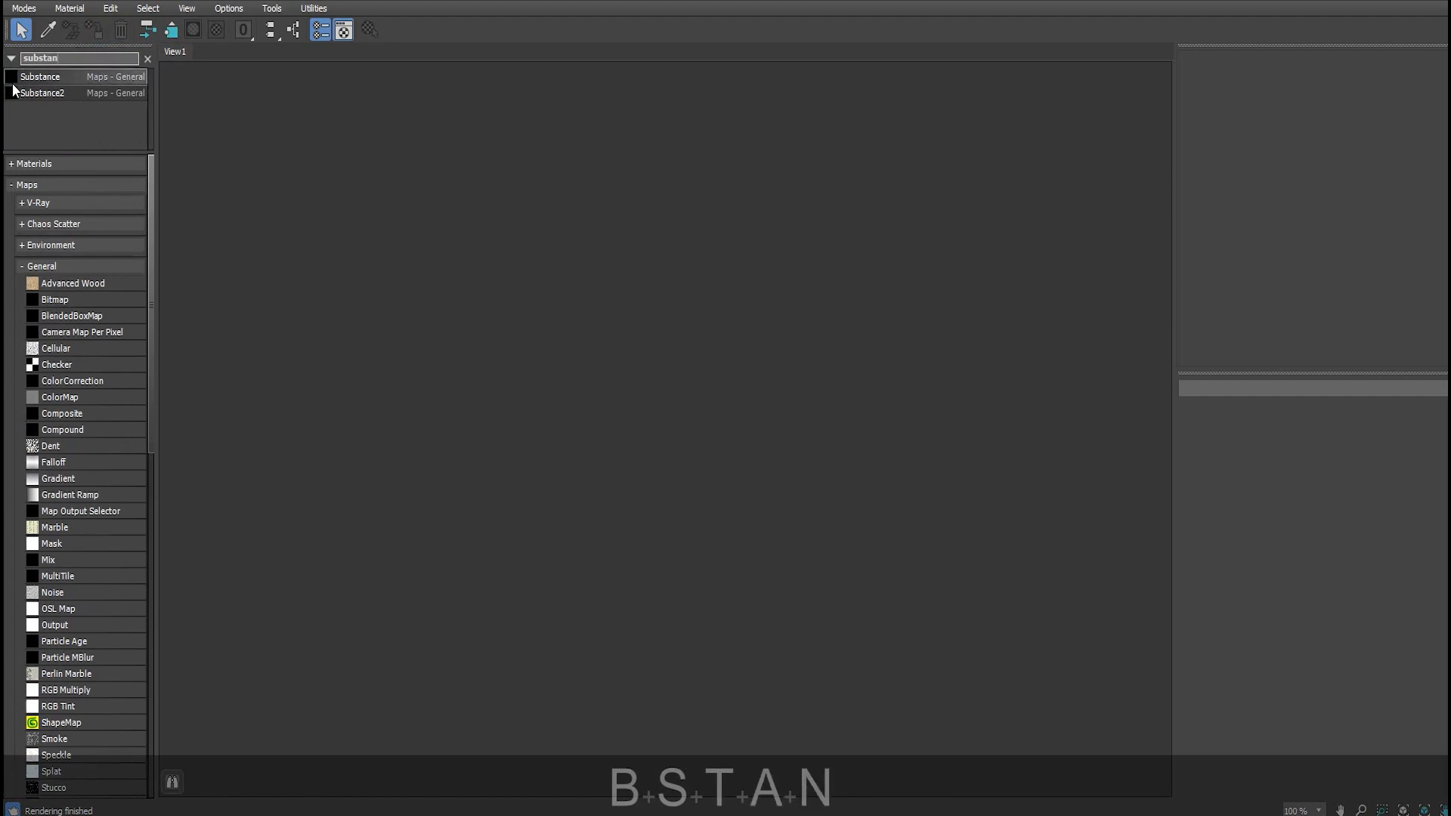
double_click(62, 92)
scroll(649, 418, up, 5)
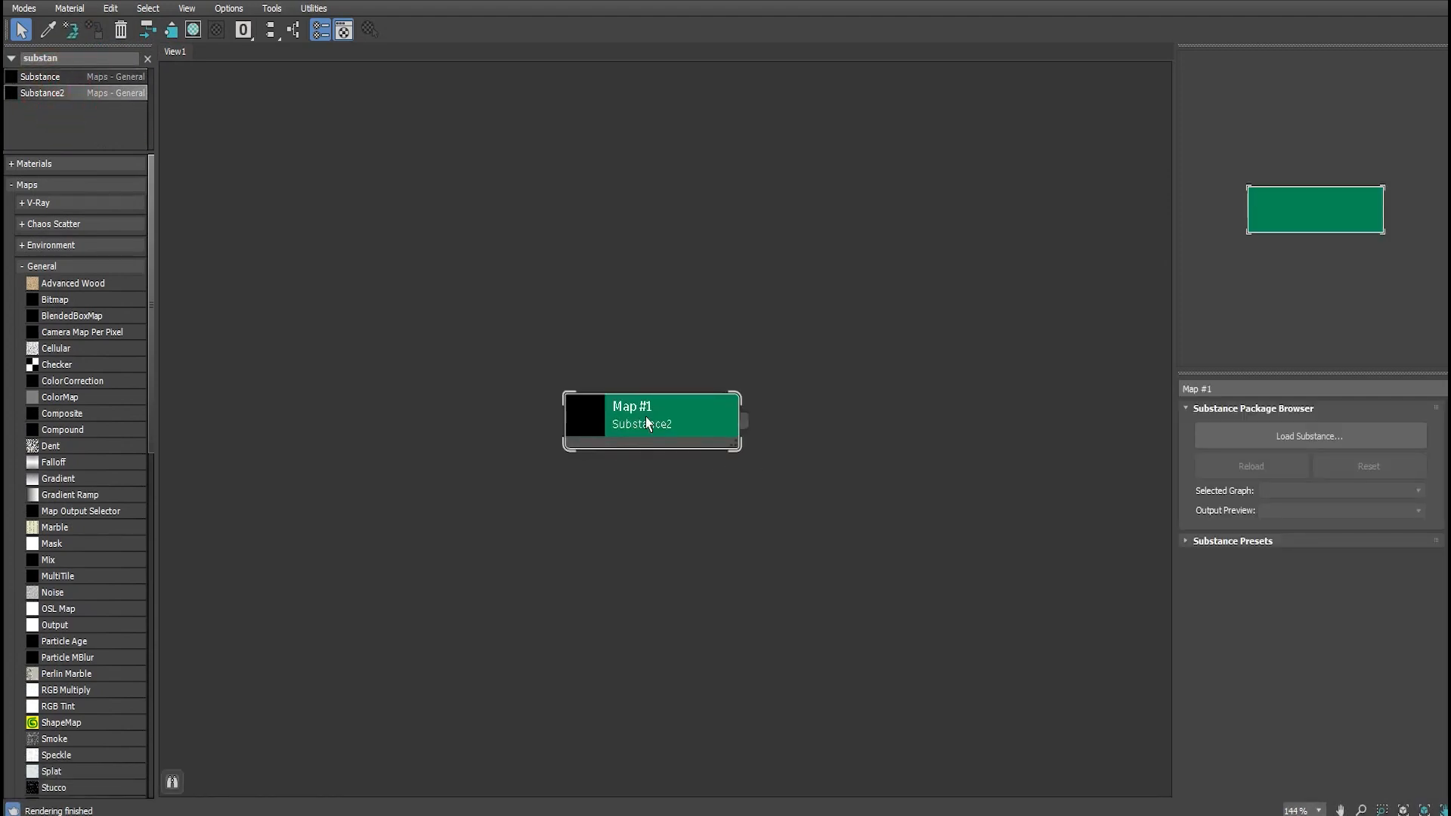
click(647, 418)
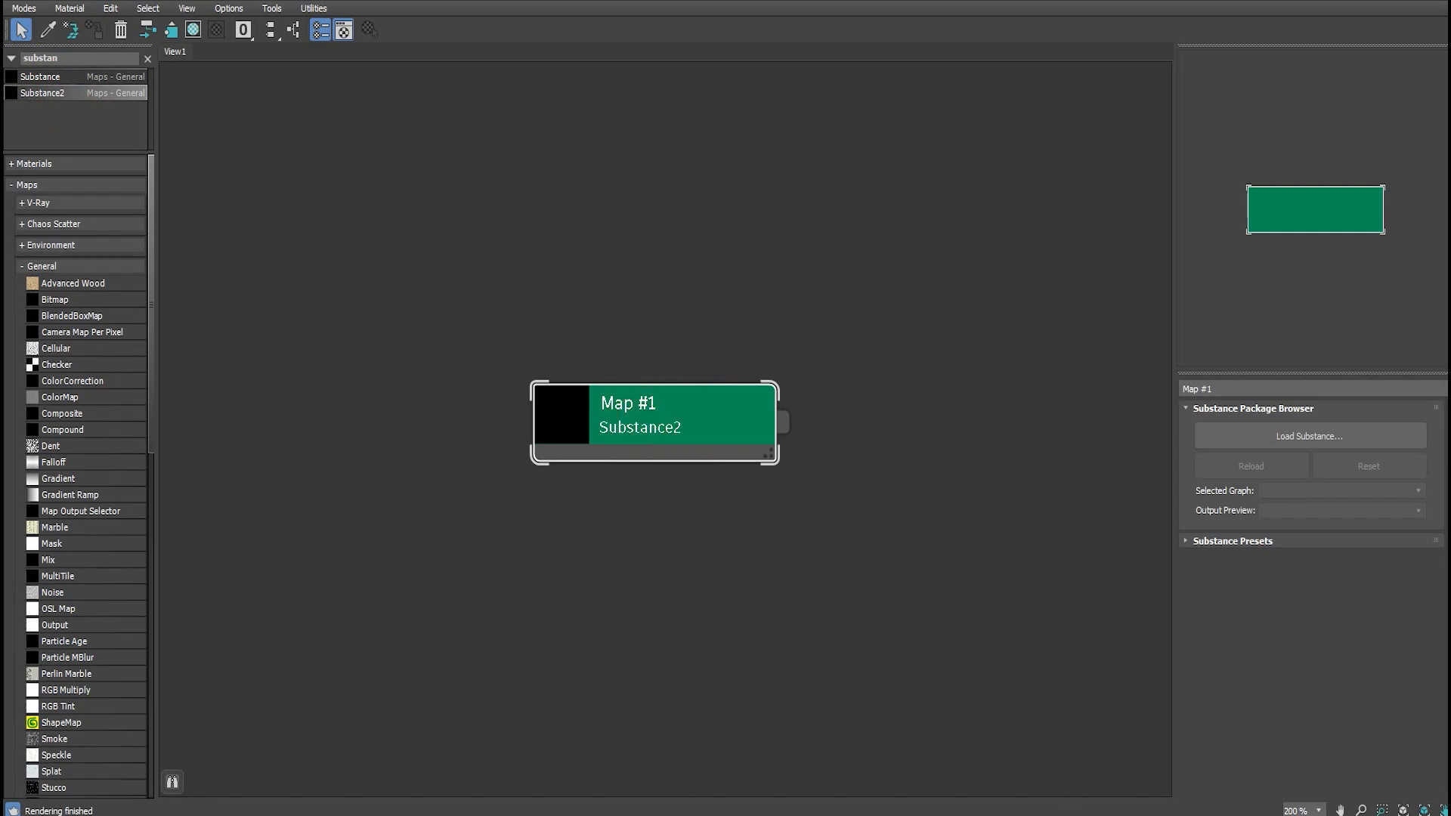
Switch to the text file and review the note on downloading assets and subscribing for free
key(alt+Tab)
click(141, 161)
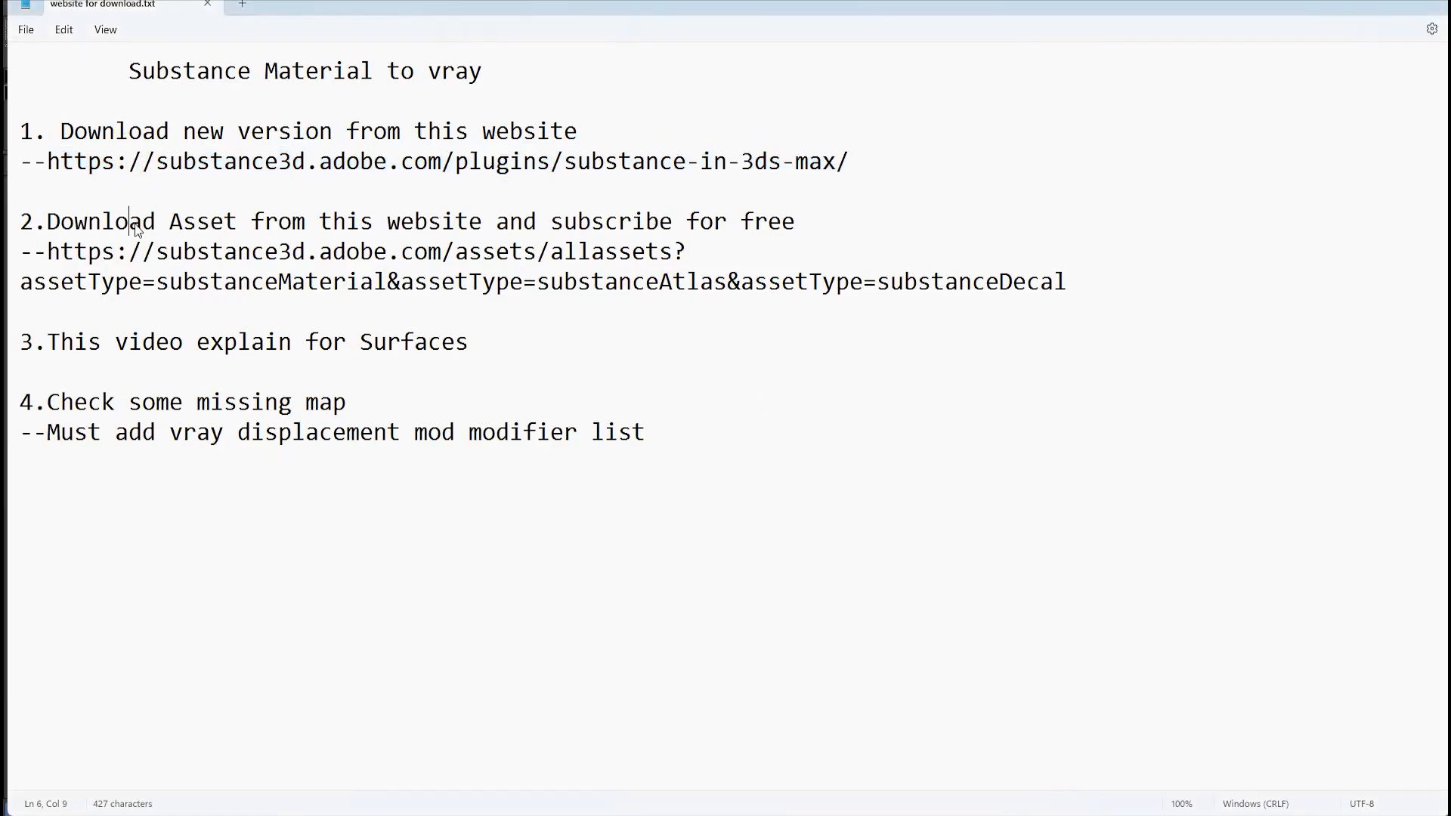
drag(46, 221, 1070, 285)
click(783, 230)
drag(794, 227, 570, 234)
Switch to the browser and open the full asset listing of the Substance 3D Assets library
click(817, 815)
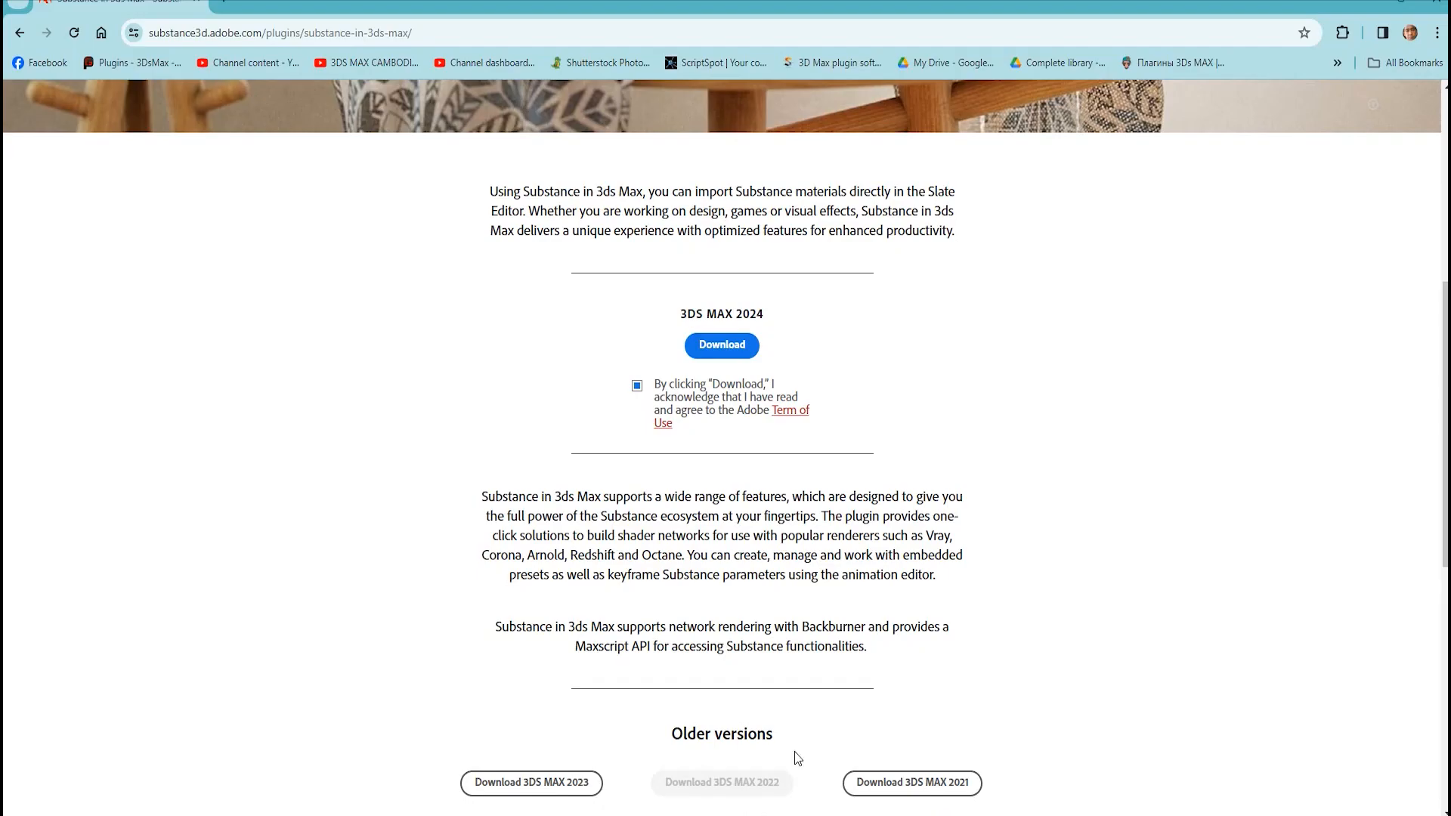
scroll(361, 316, up, 5)
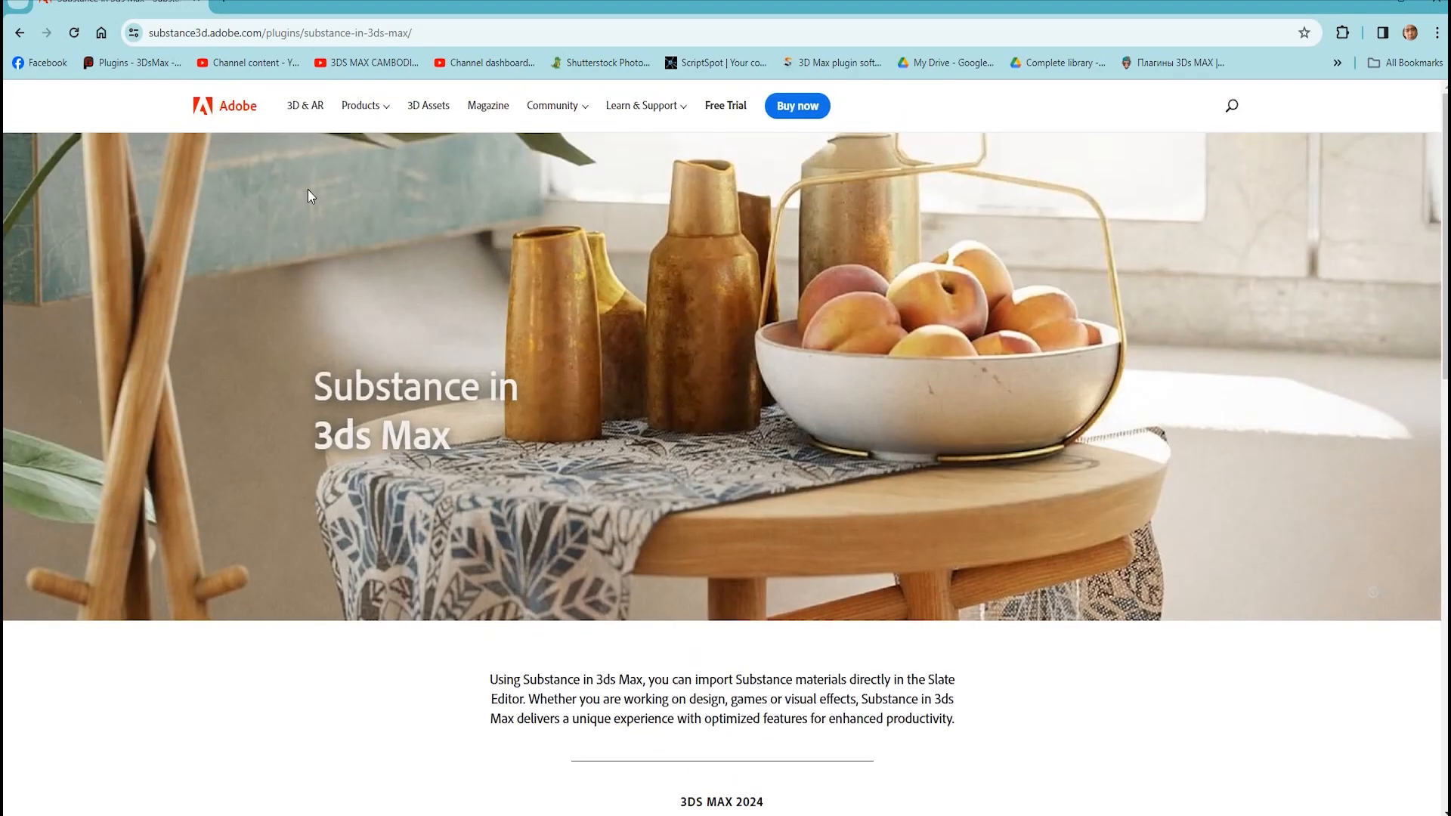
click(428, 105)
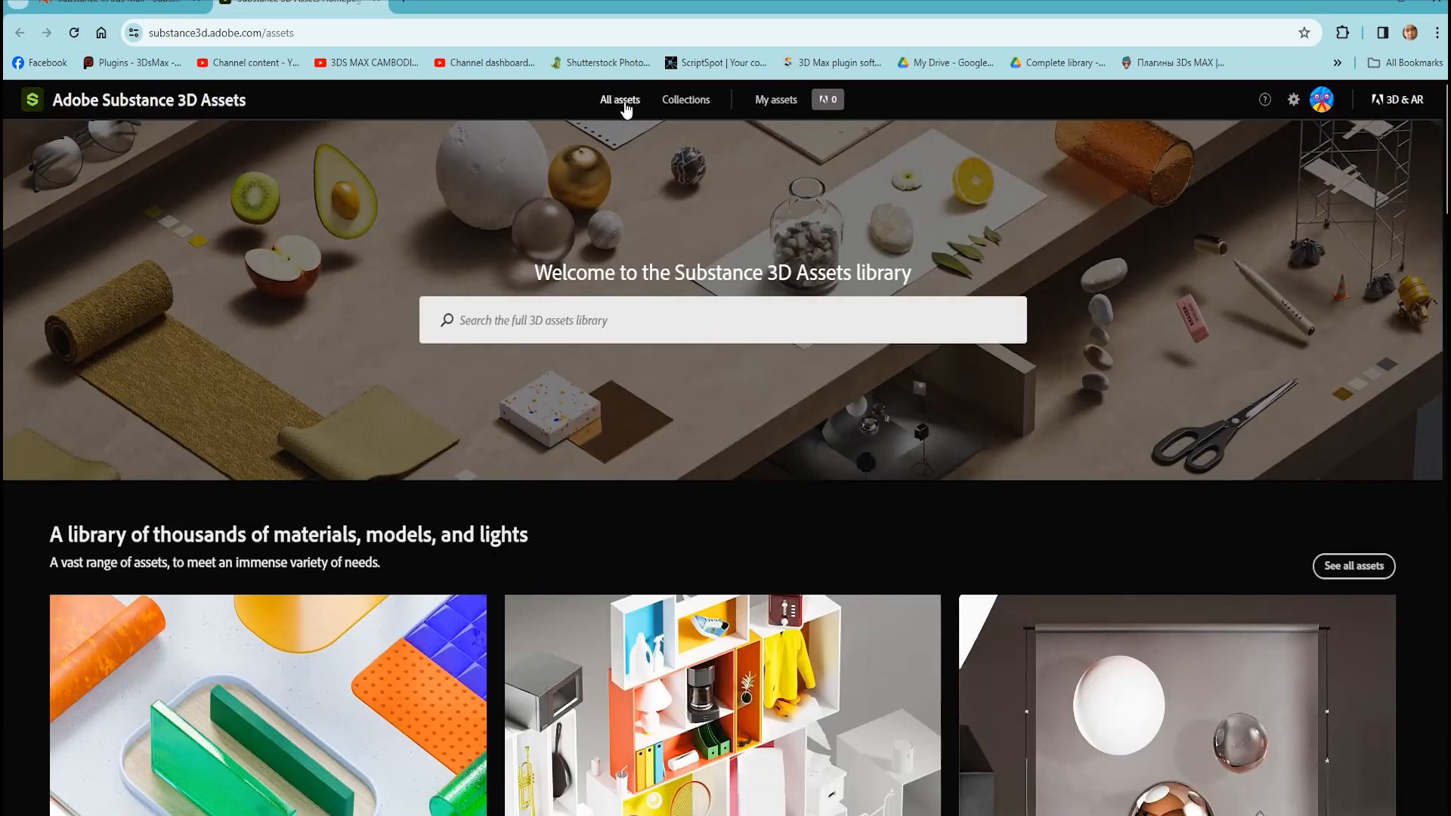
click(621, 104)
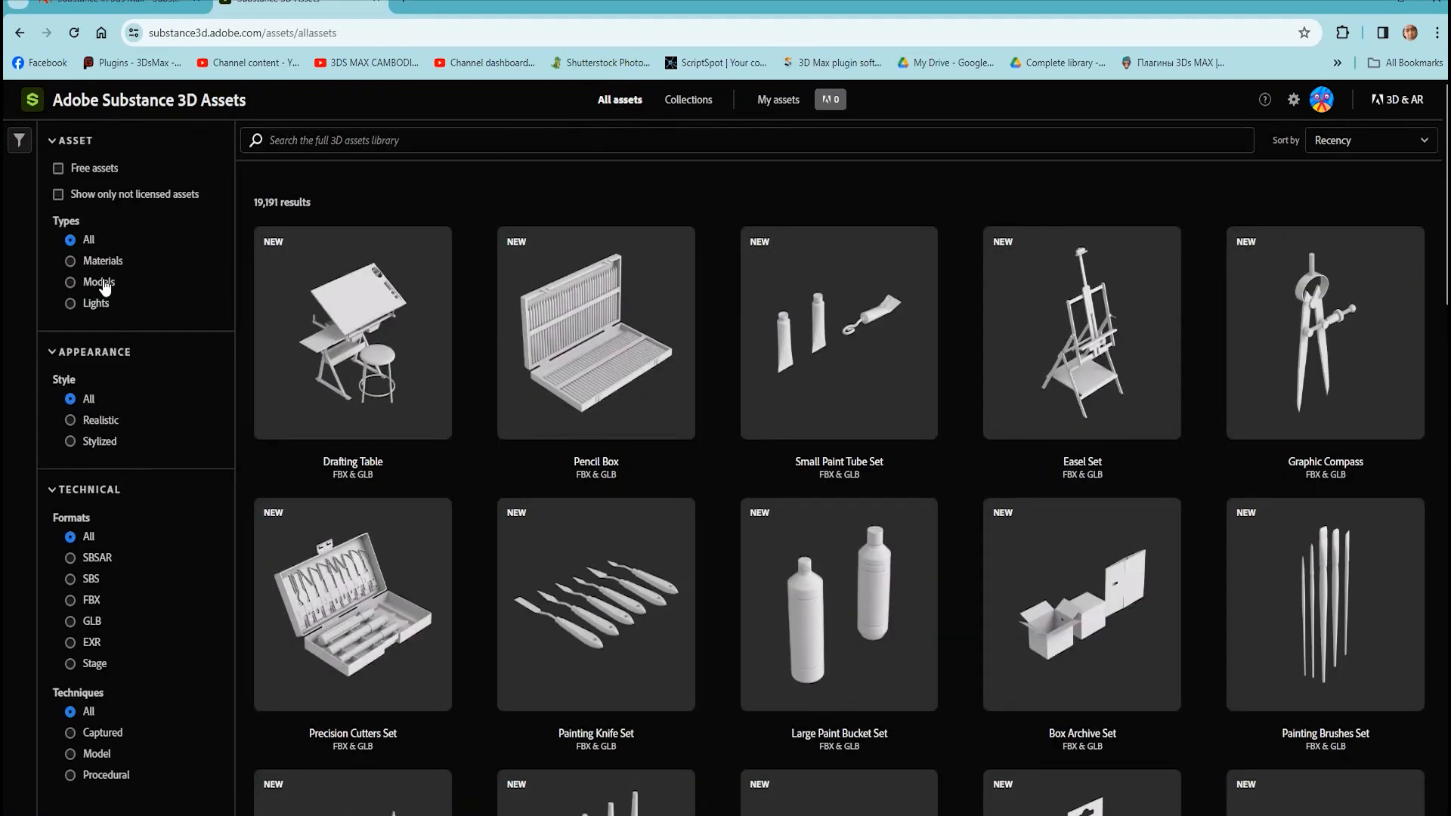
Look through the asset types and filter the library to Materials of the Surfaces category
click(87, 265)
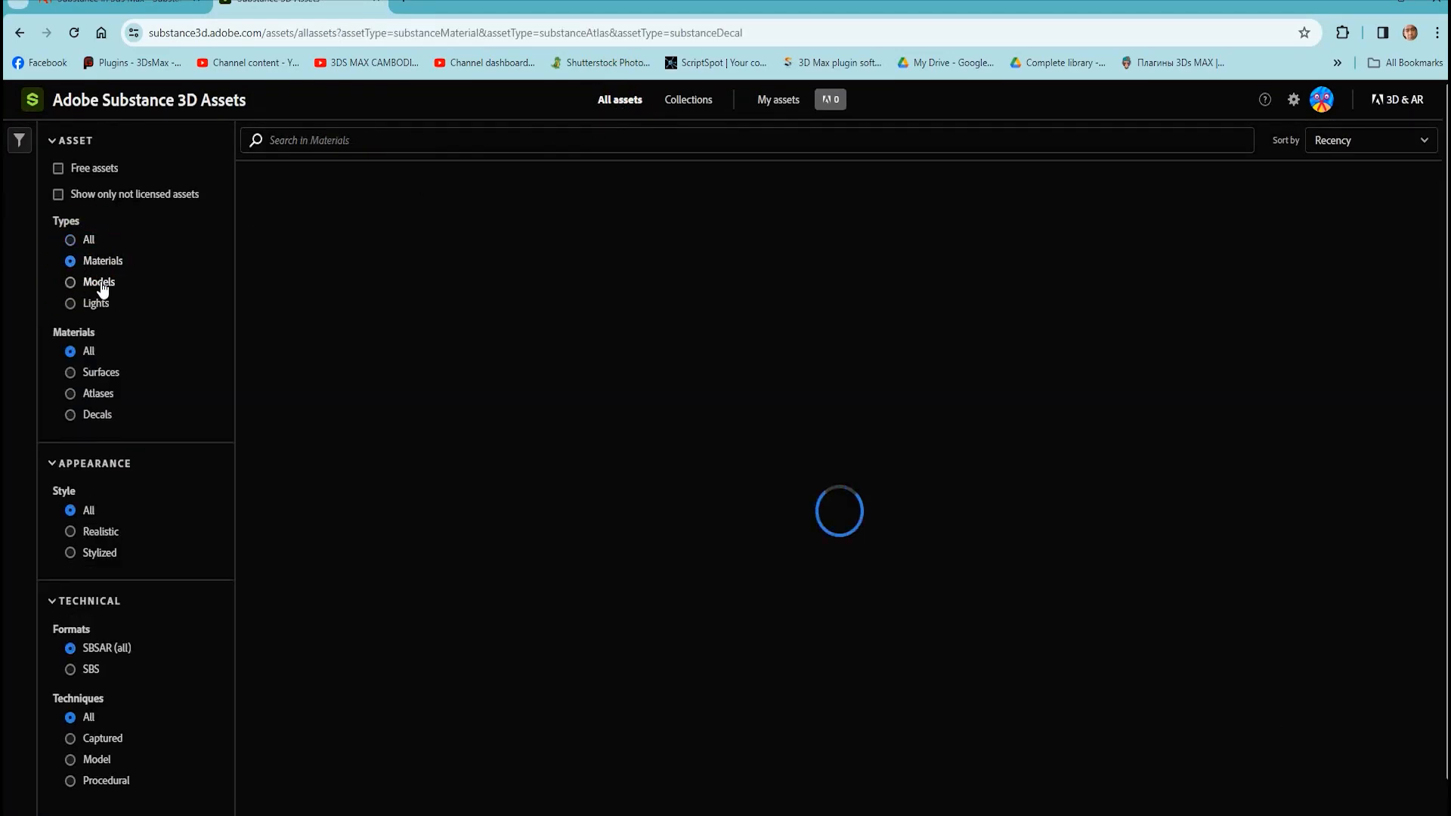
click(94, 282)
click(96, 303)
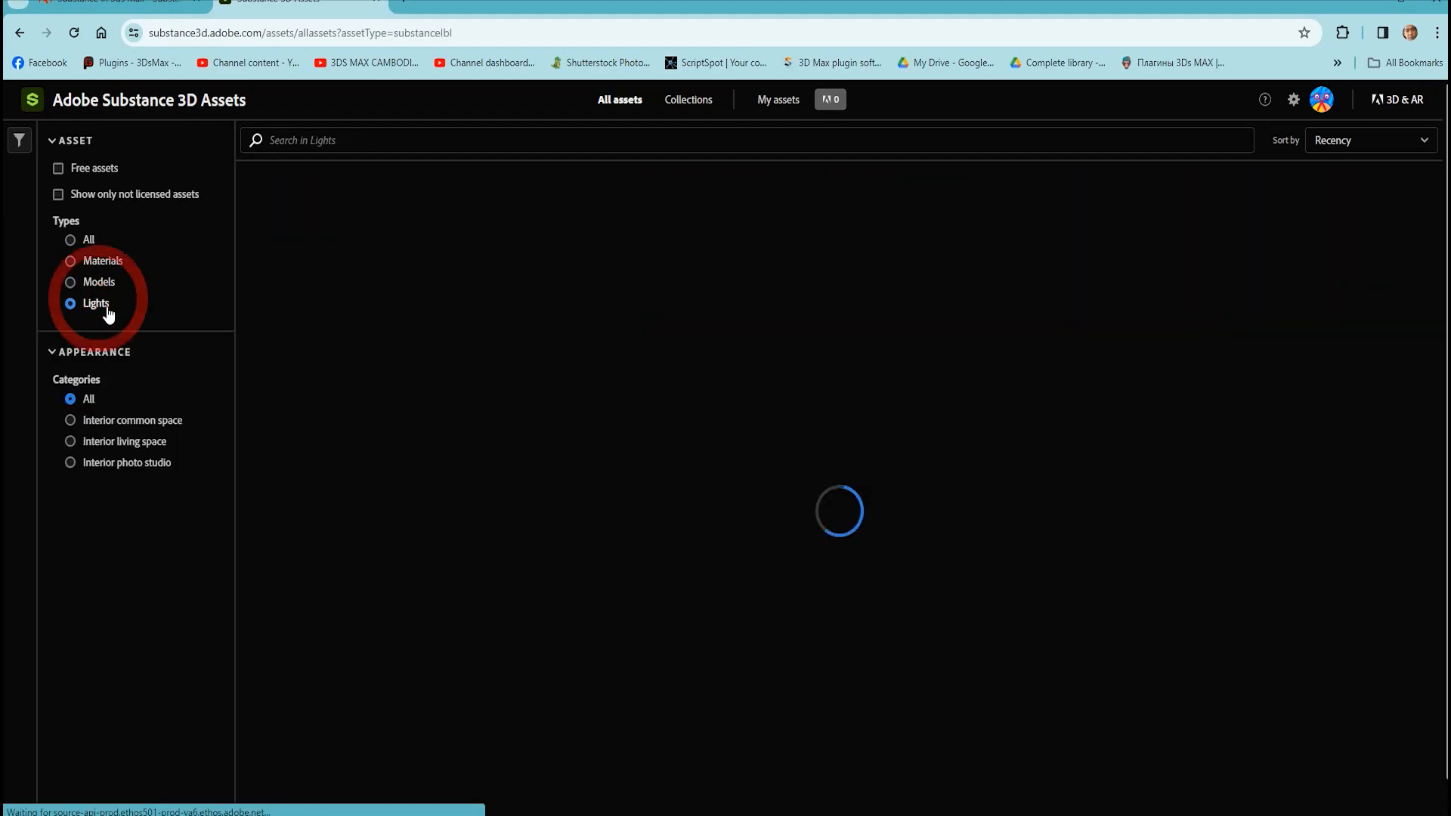
click(107, 264)
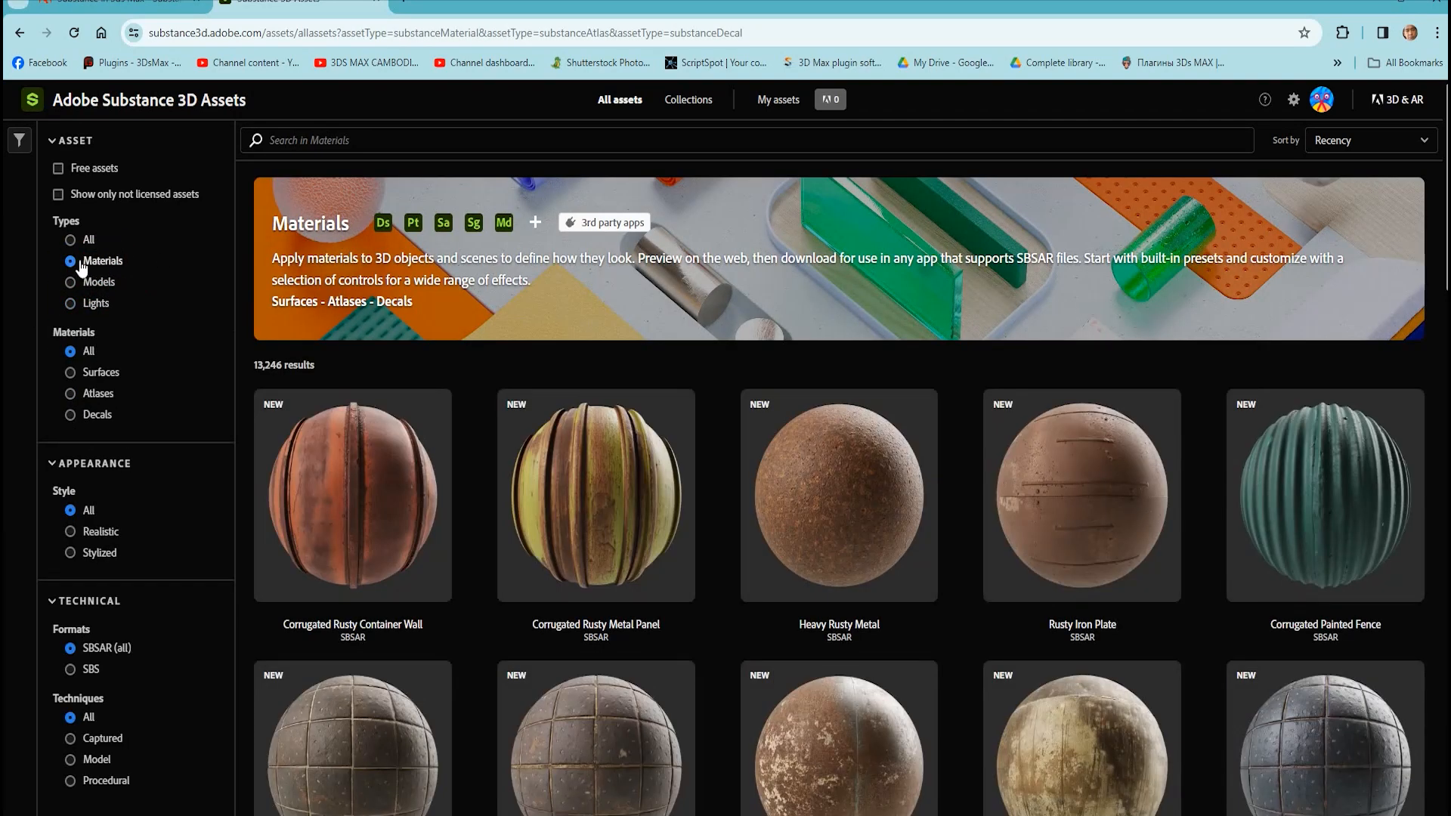
click(100, 391)
click(89, 415)
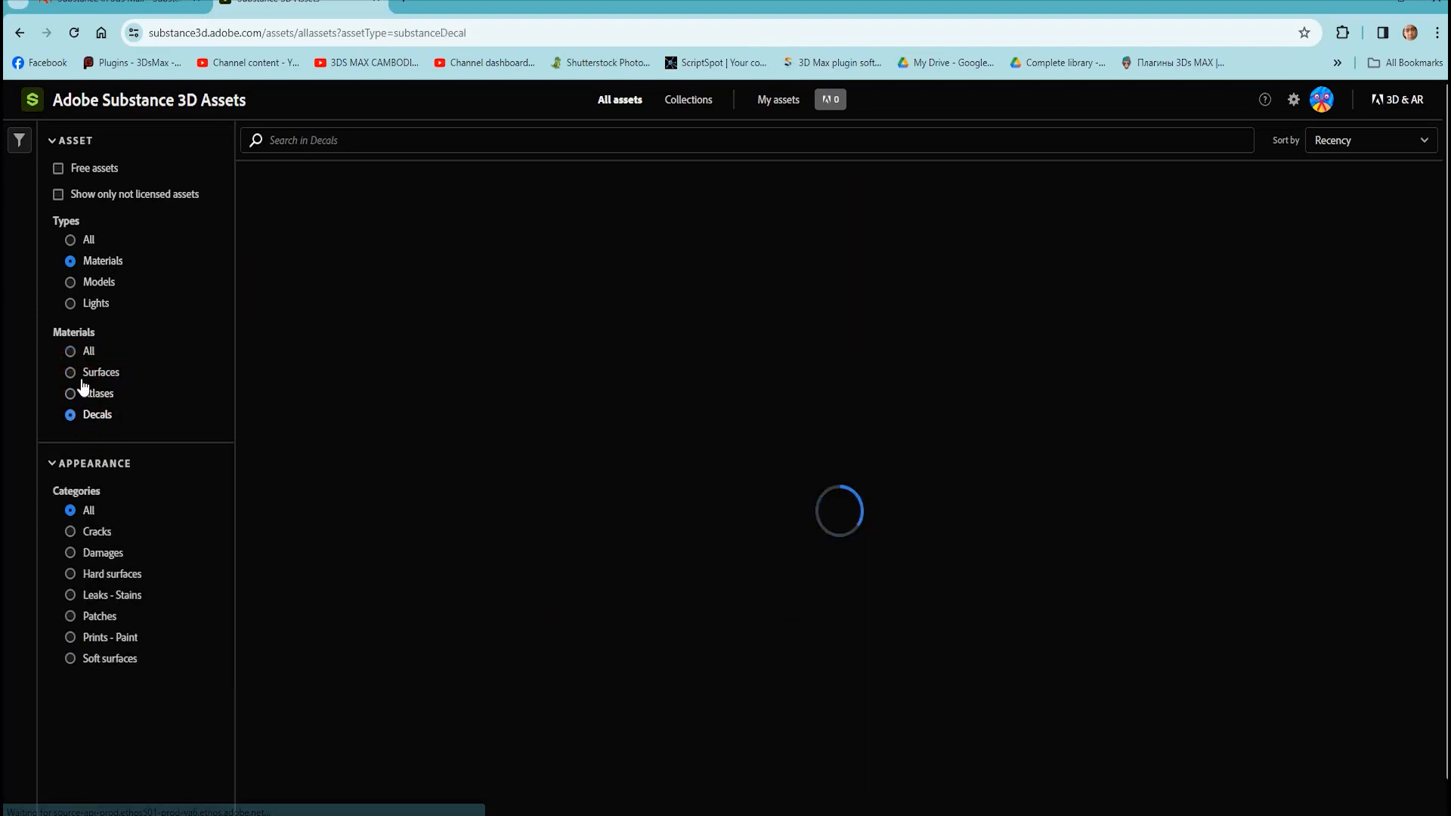
click(78, 370)
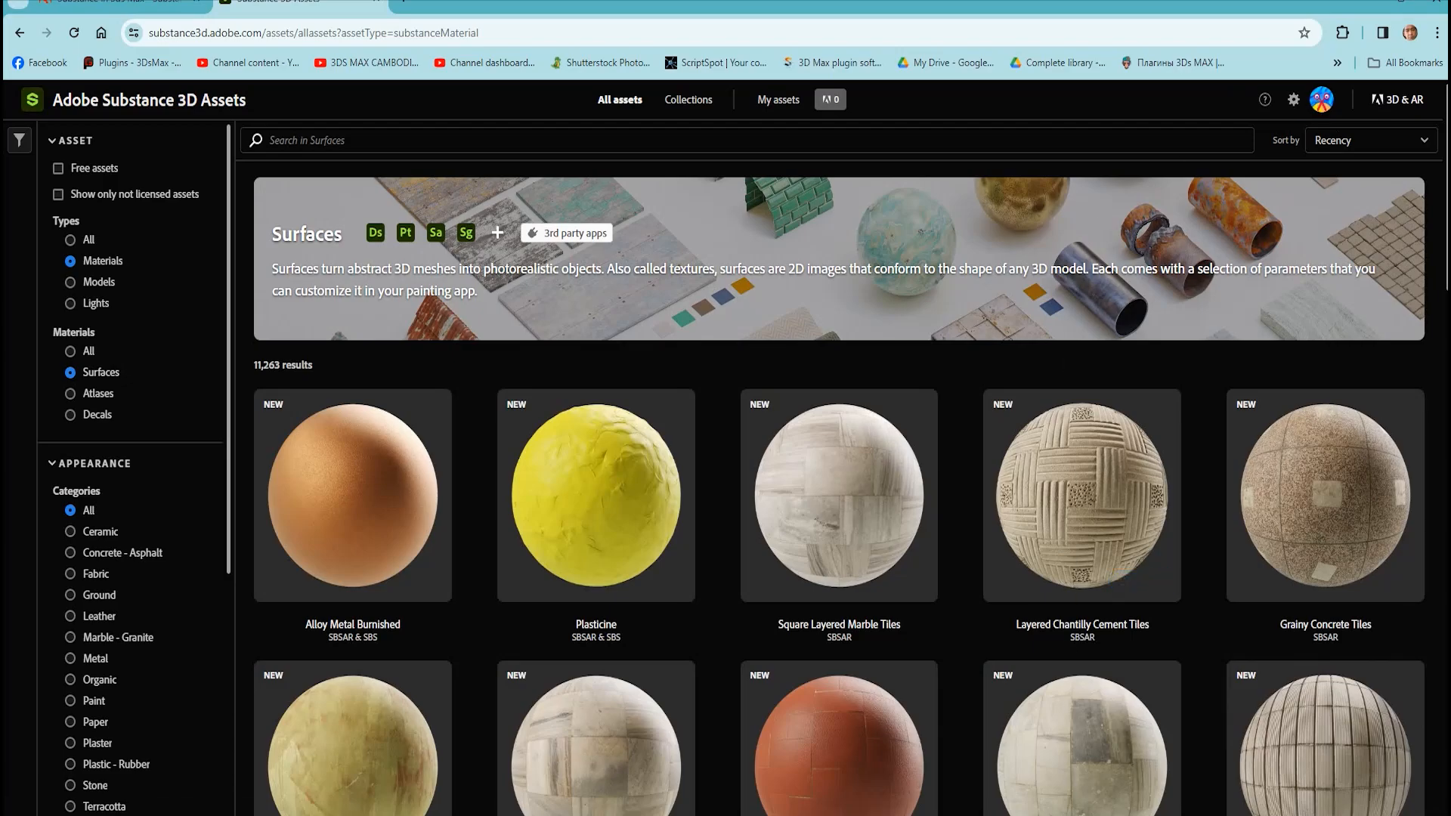
Return to the text file and review the notes about the free subscription and the Surfaces topic
click(1060, 814)
click(394, 319)
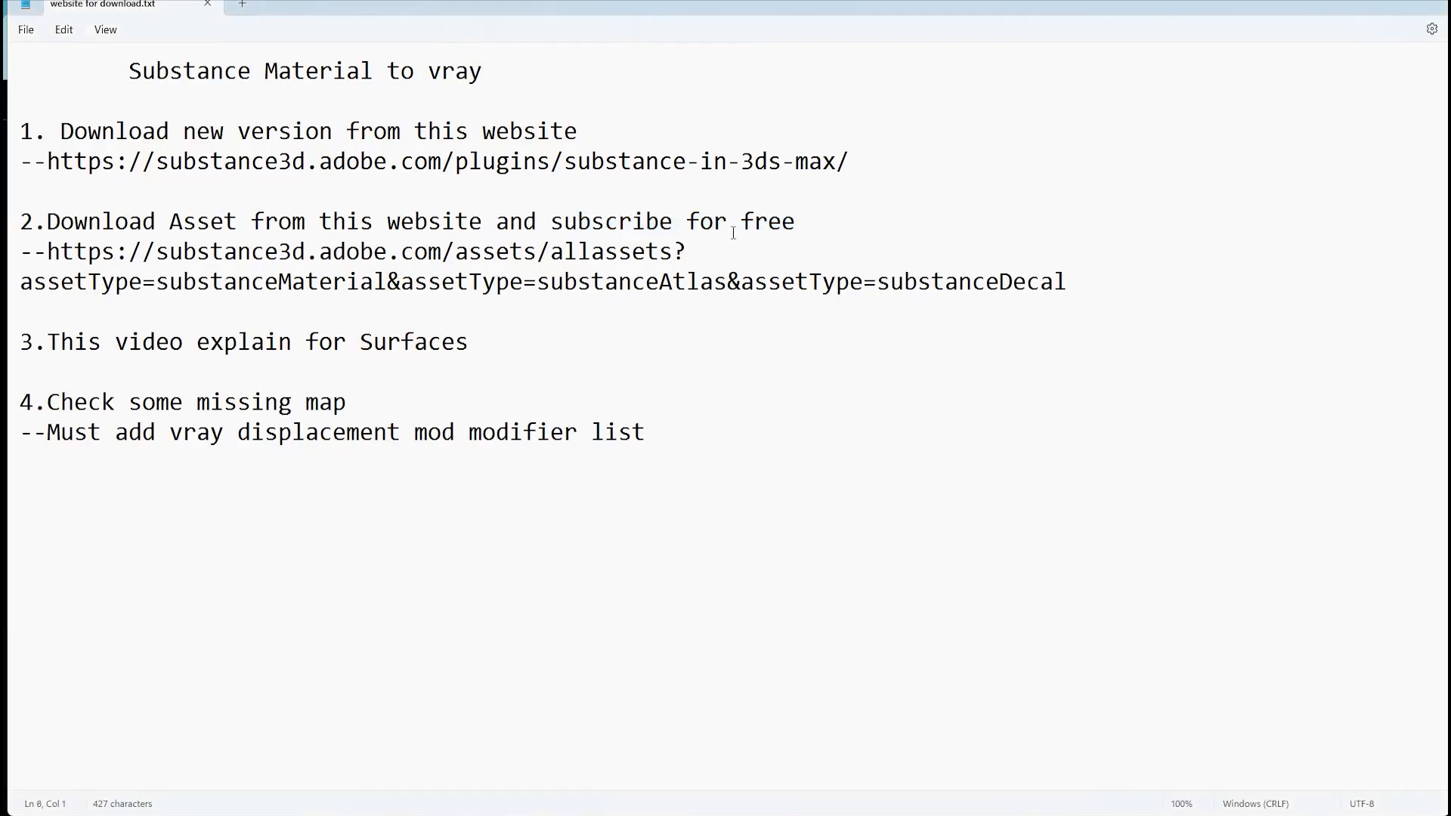
drag(797, 221, 595, 223)
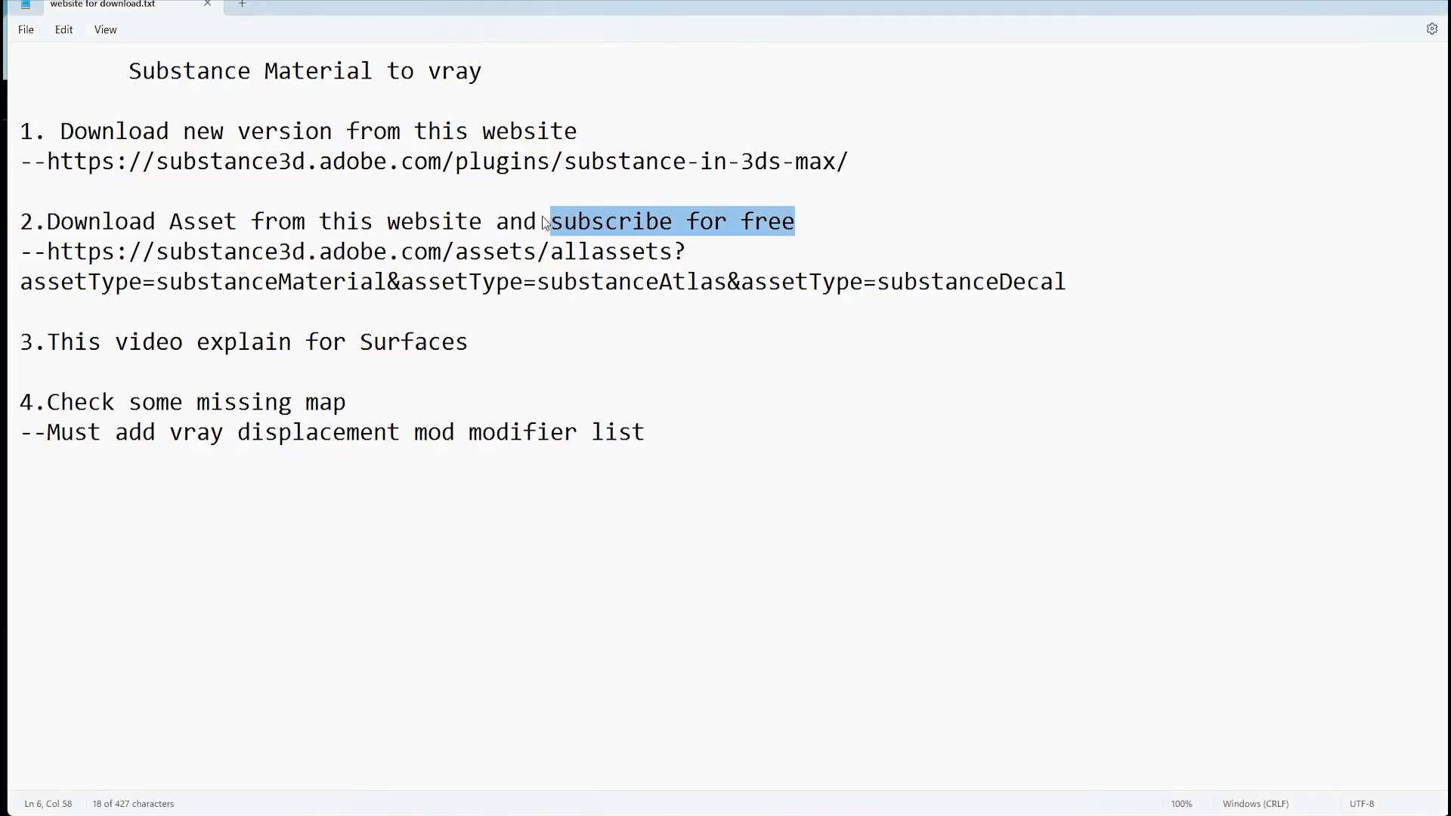
drag(486, 344, 316, 347)
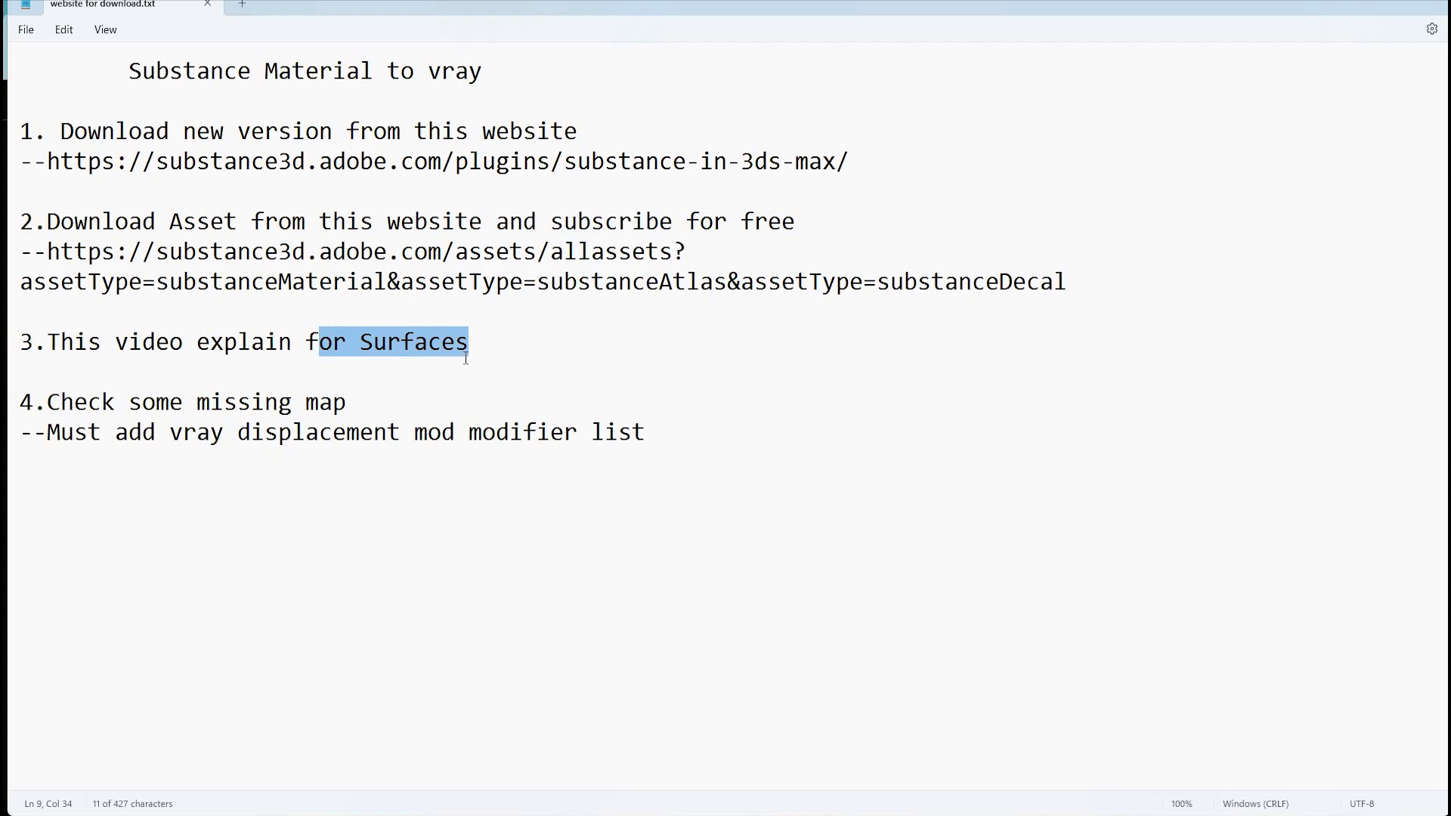
Open the Surfaces folder inside folder 01 in File Explorer and copy its path
click(659, 814)
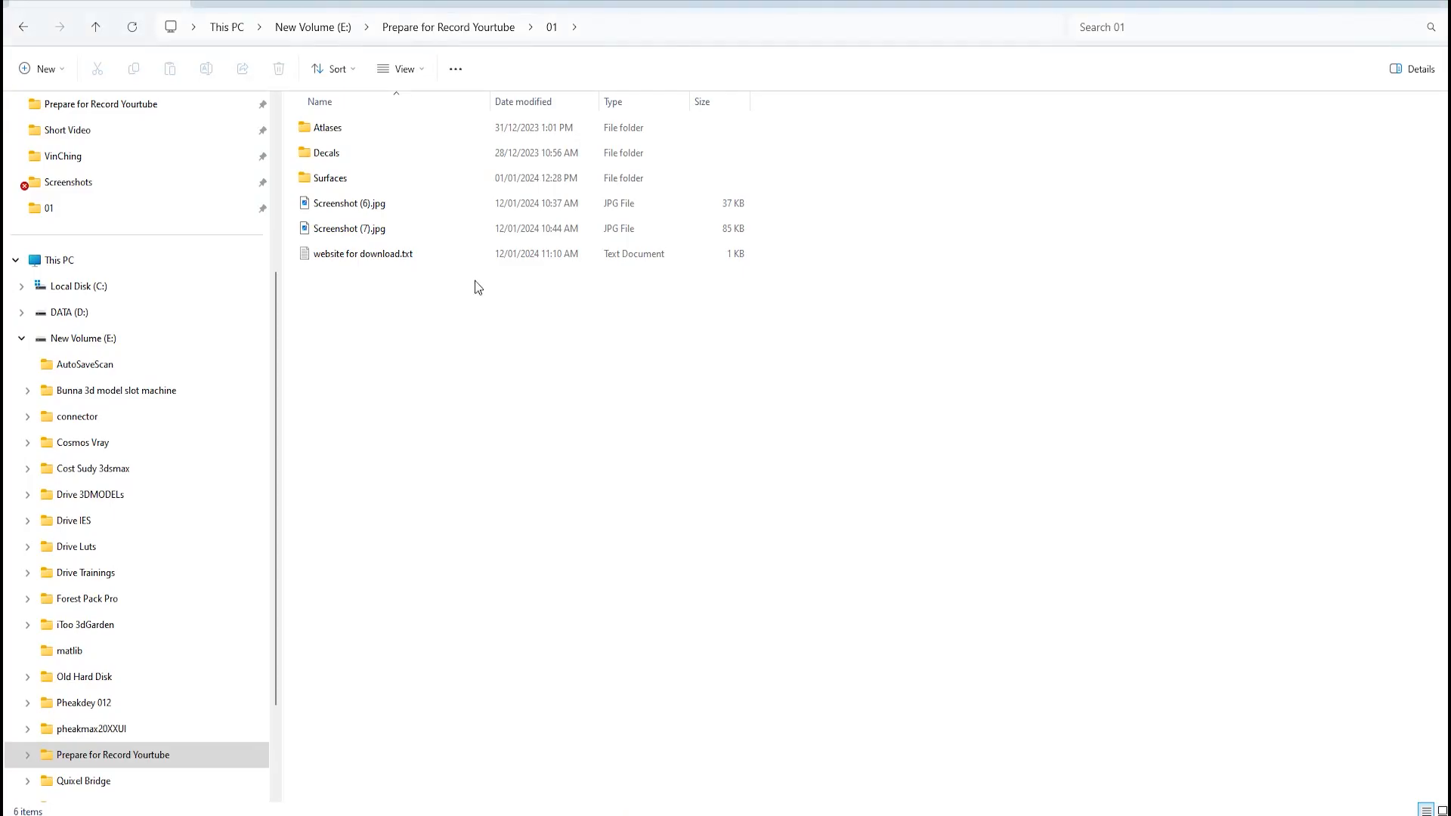
double_click(335, 177)
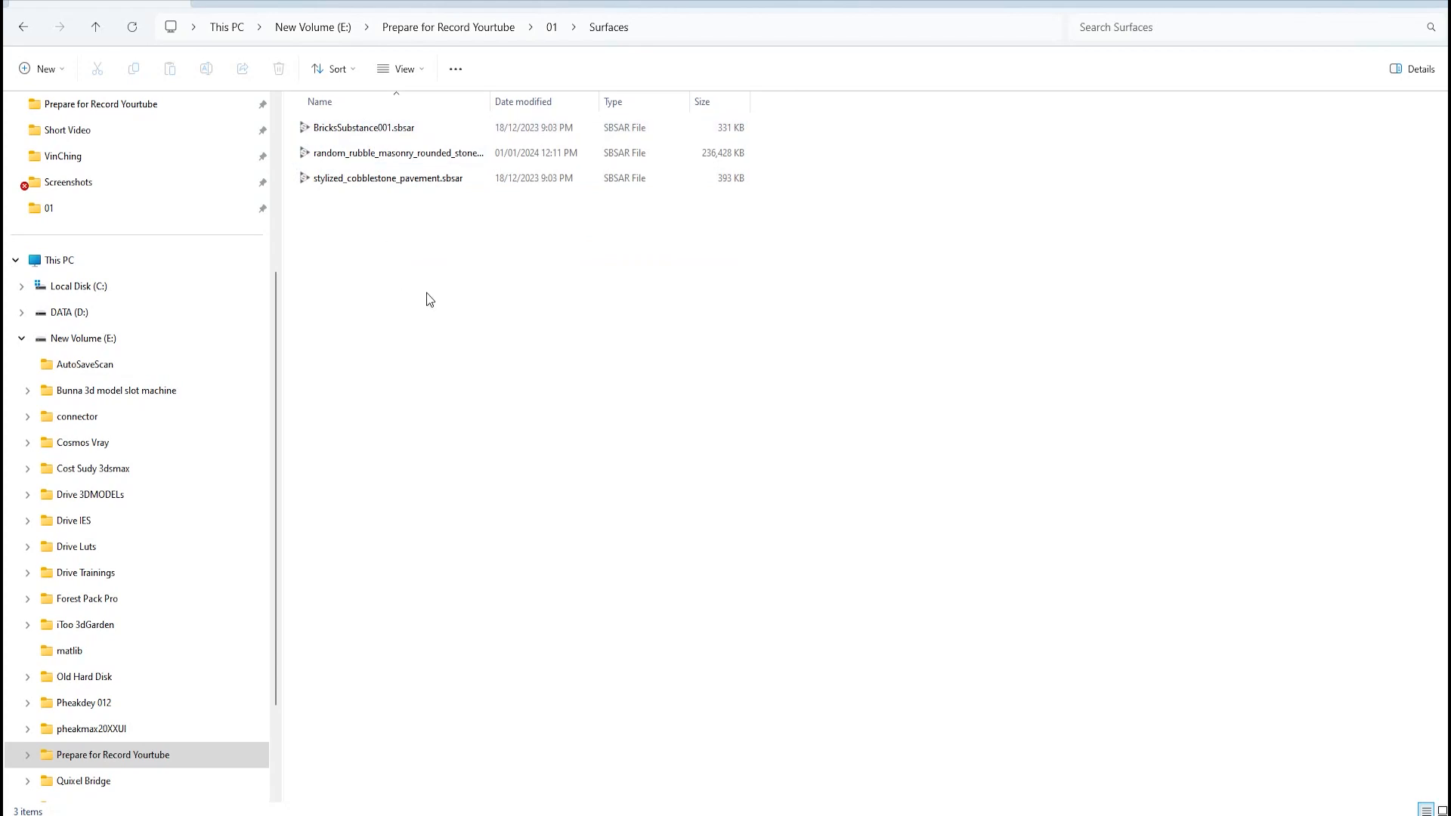
click(669, 27)
right_click(669, 30)
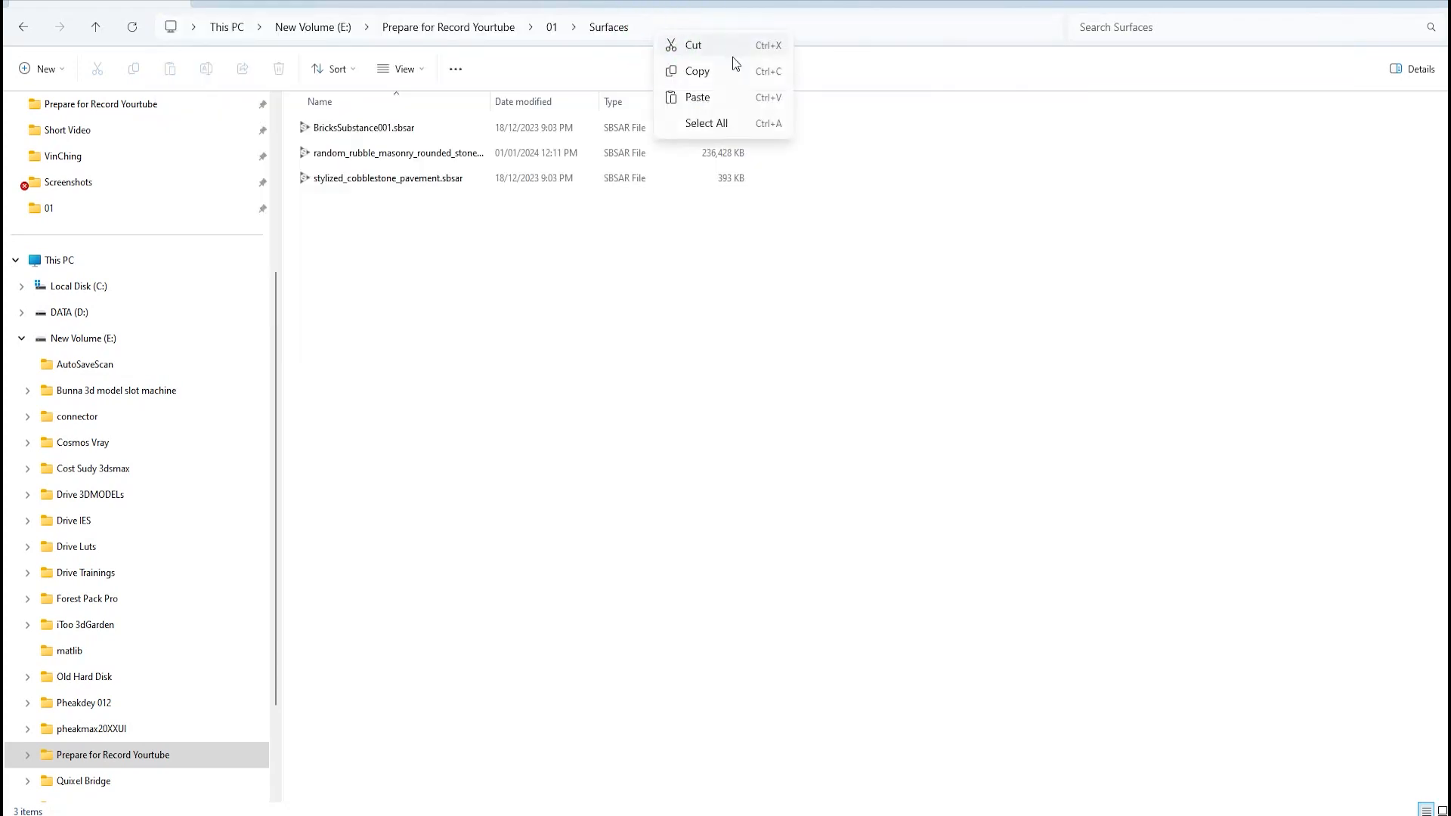
click(726, 72)
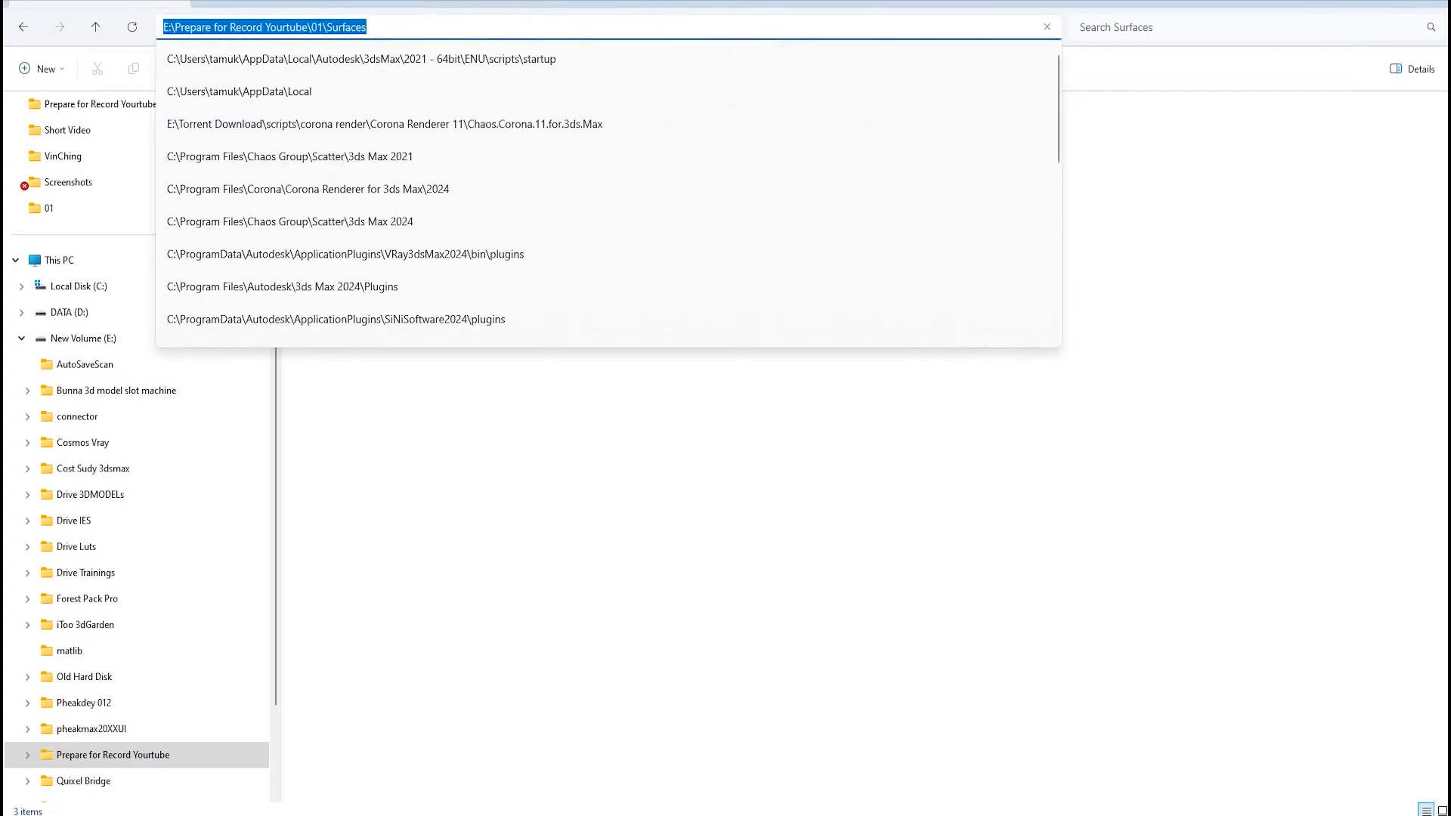
Switch to the browser, browse the Surfaces materials and open Square Marble Tiles
click(756, 814)
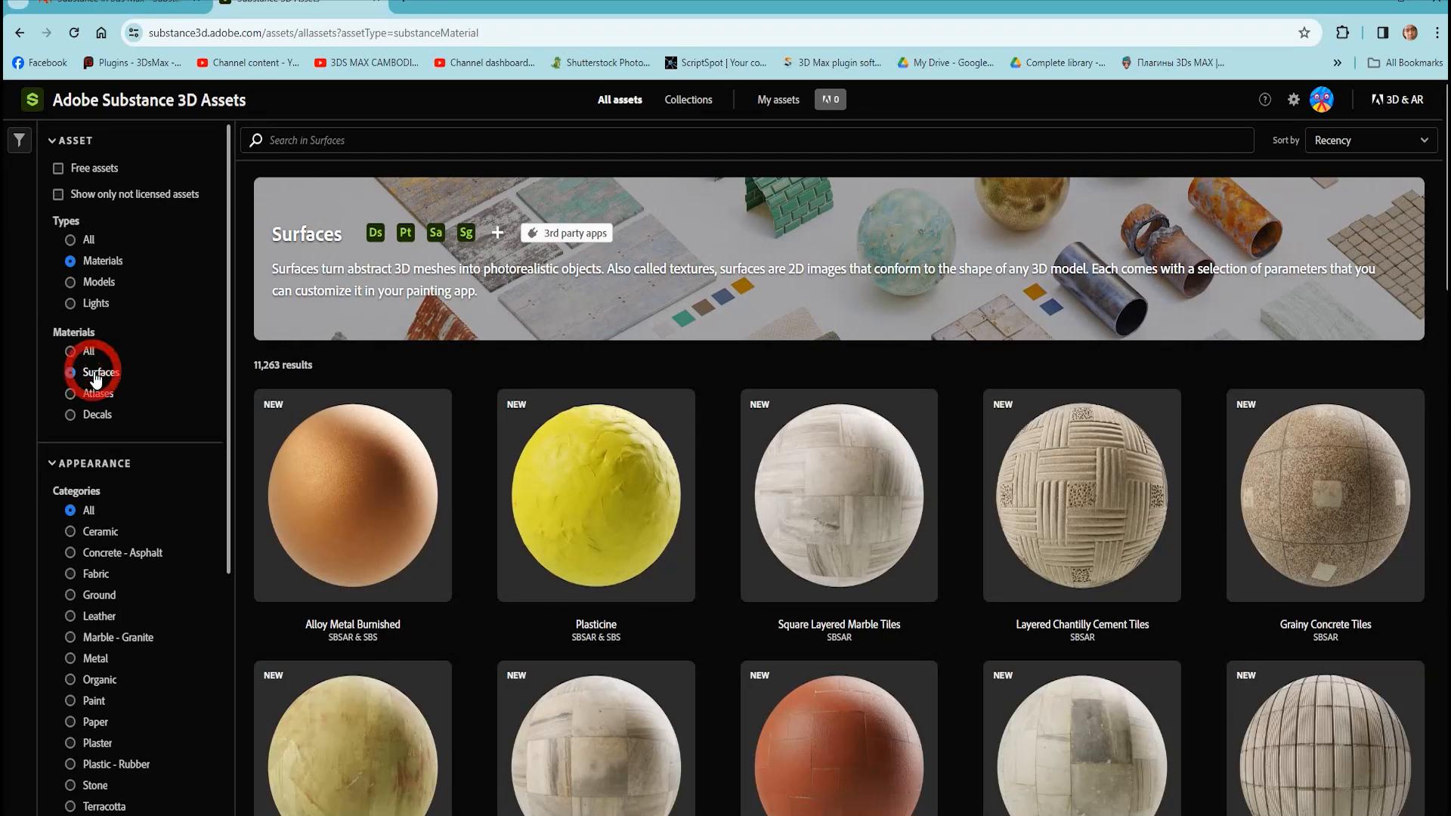
scroll(426, 504, down, 3)
scroll(426, 505, down, 5)
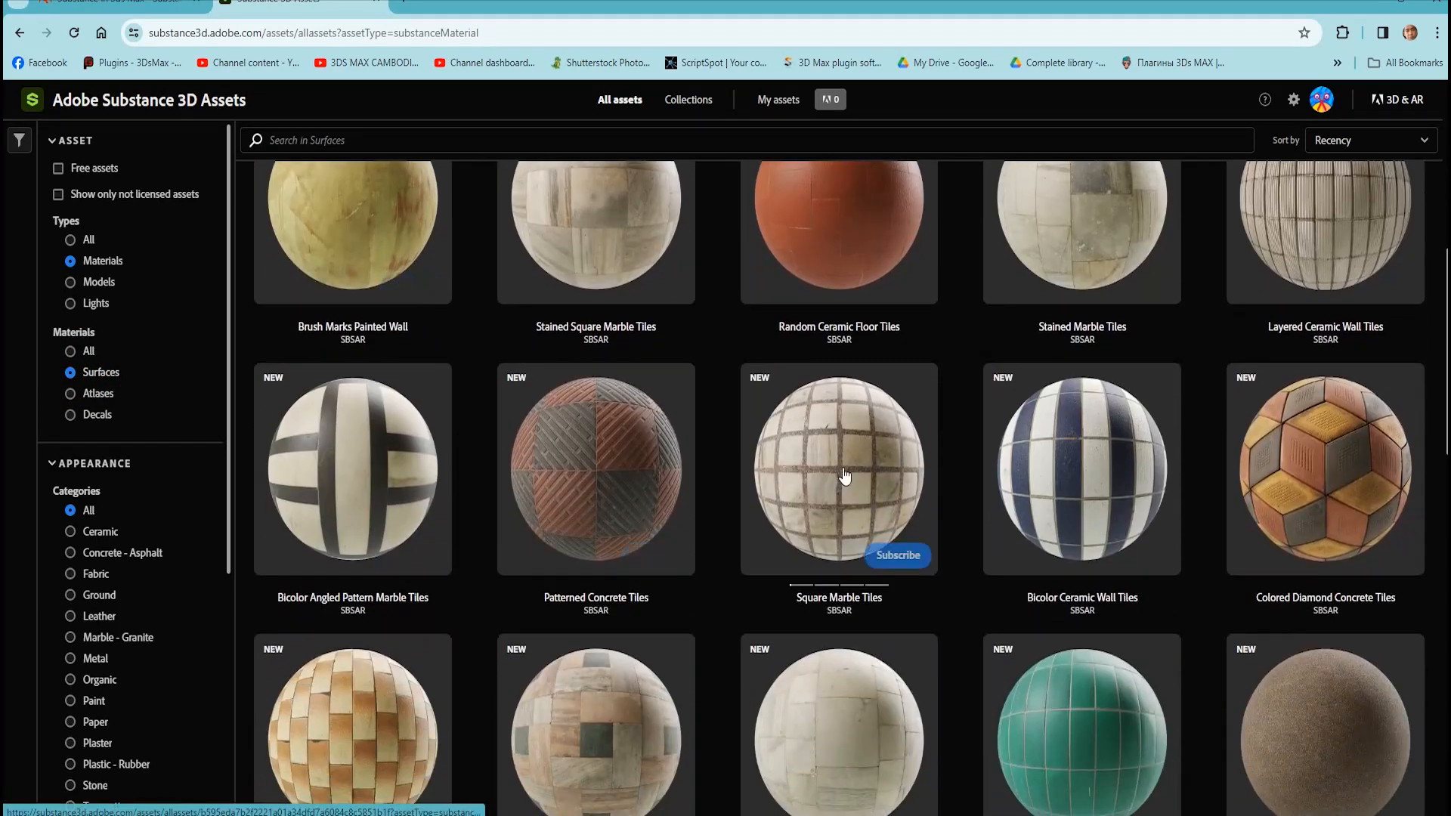
click(838, 465)
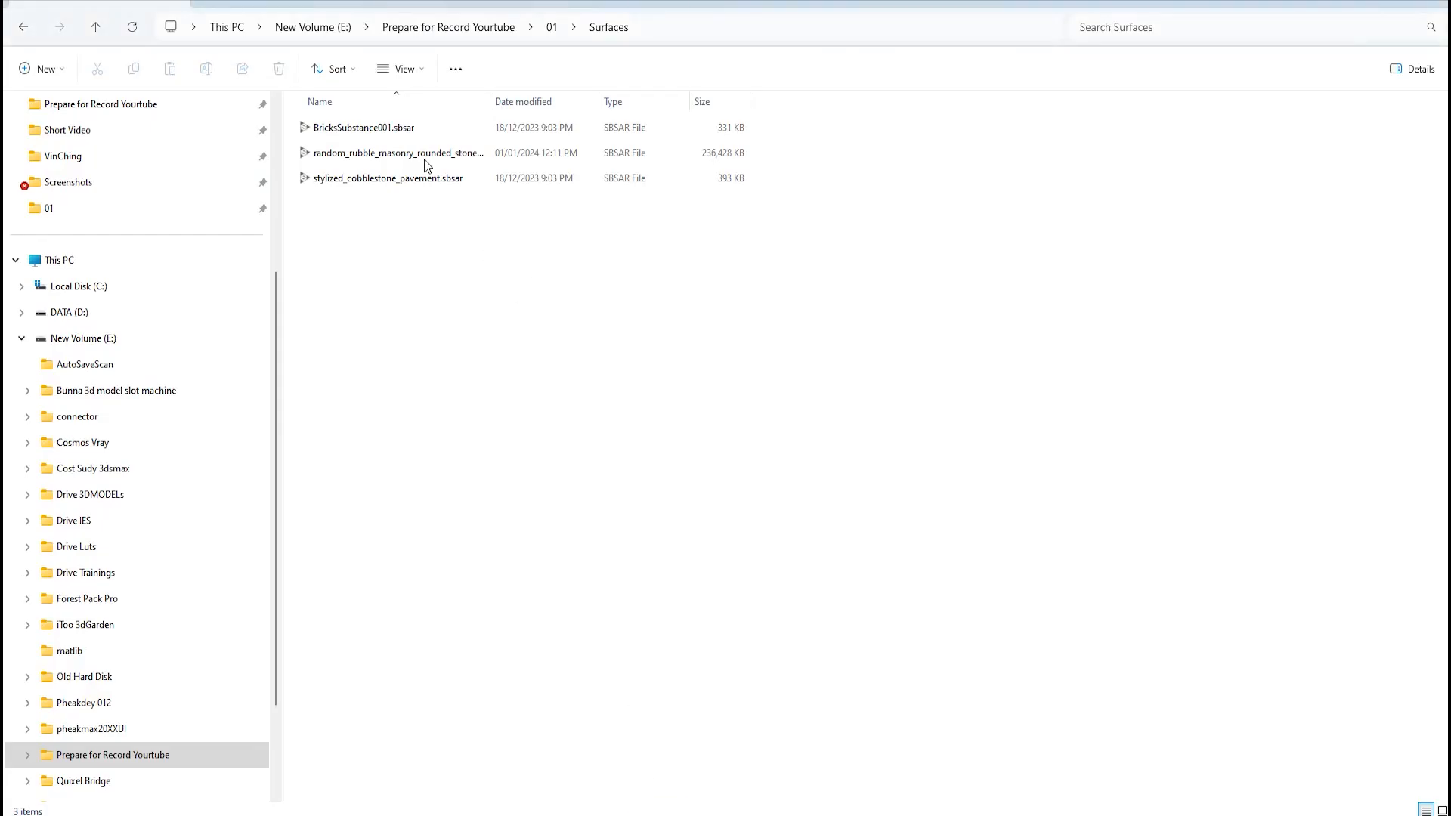
Switch to 3ds Max and load the file BricksSubstance001.sbsar into the Substance2 map
click(406, 181)
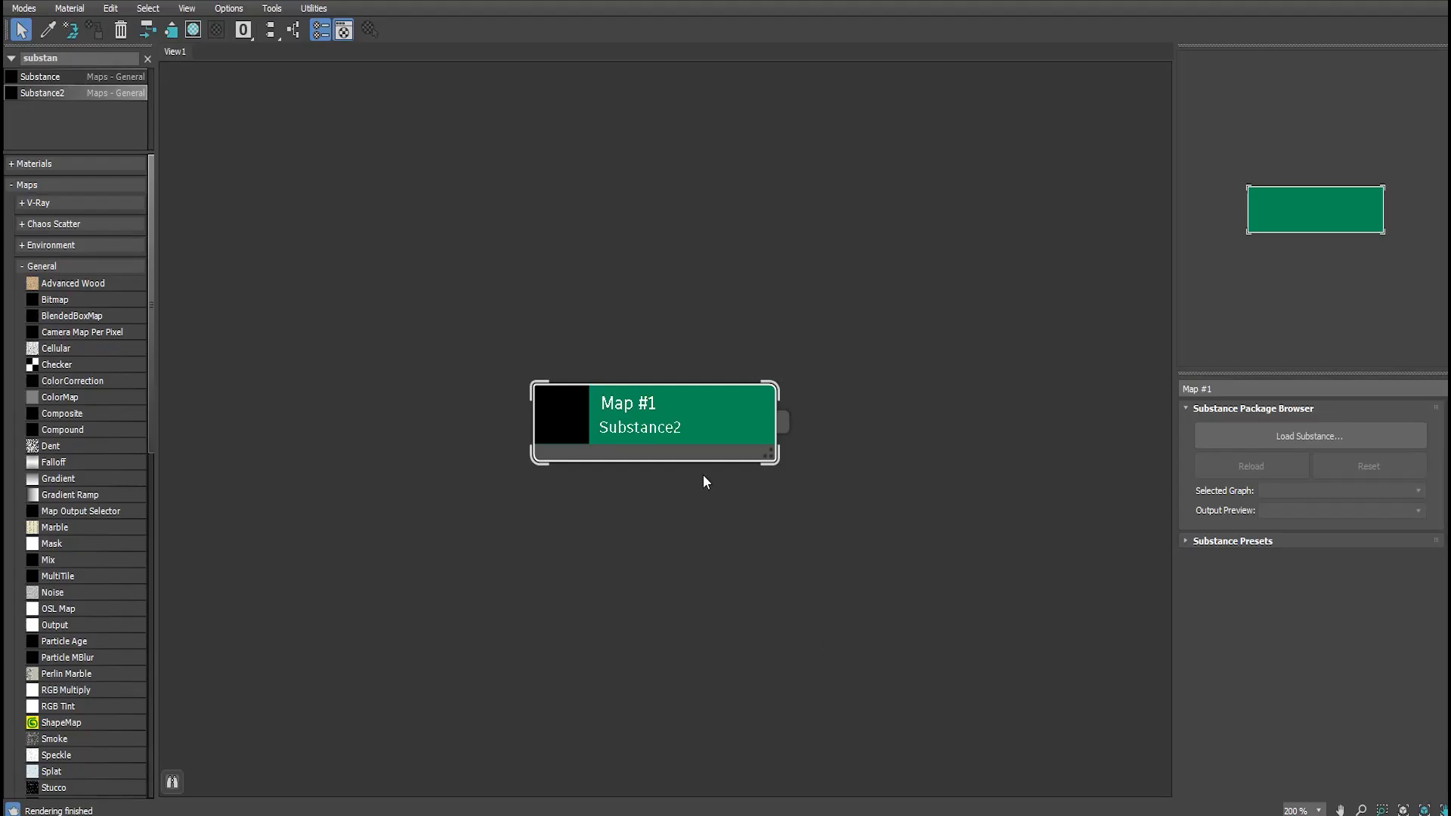
click(1308, 436)
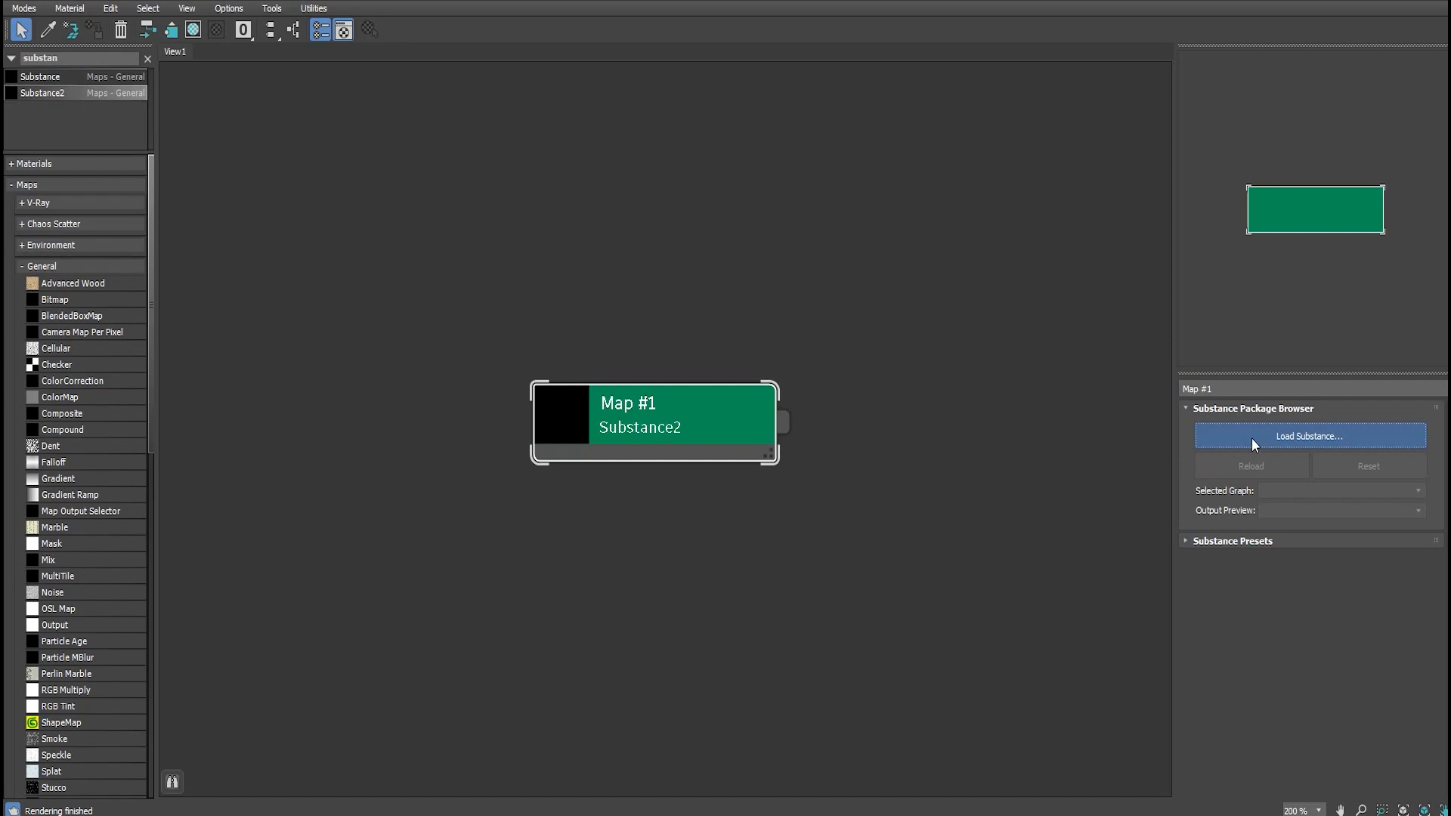
click(576, 422)
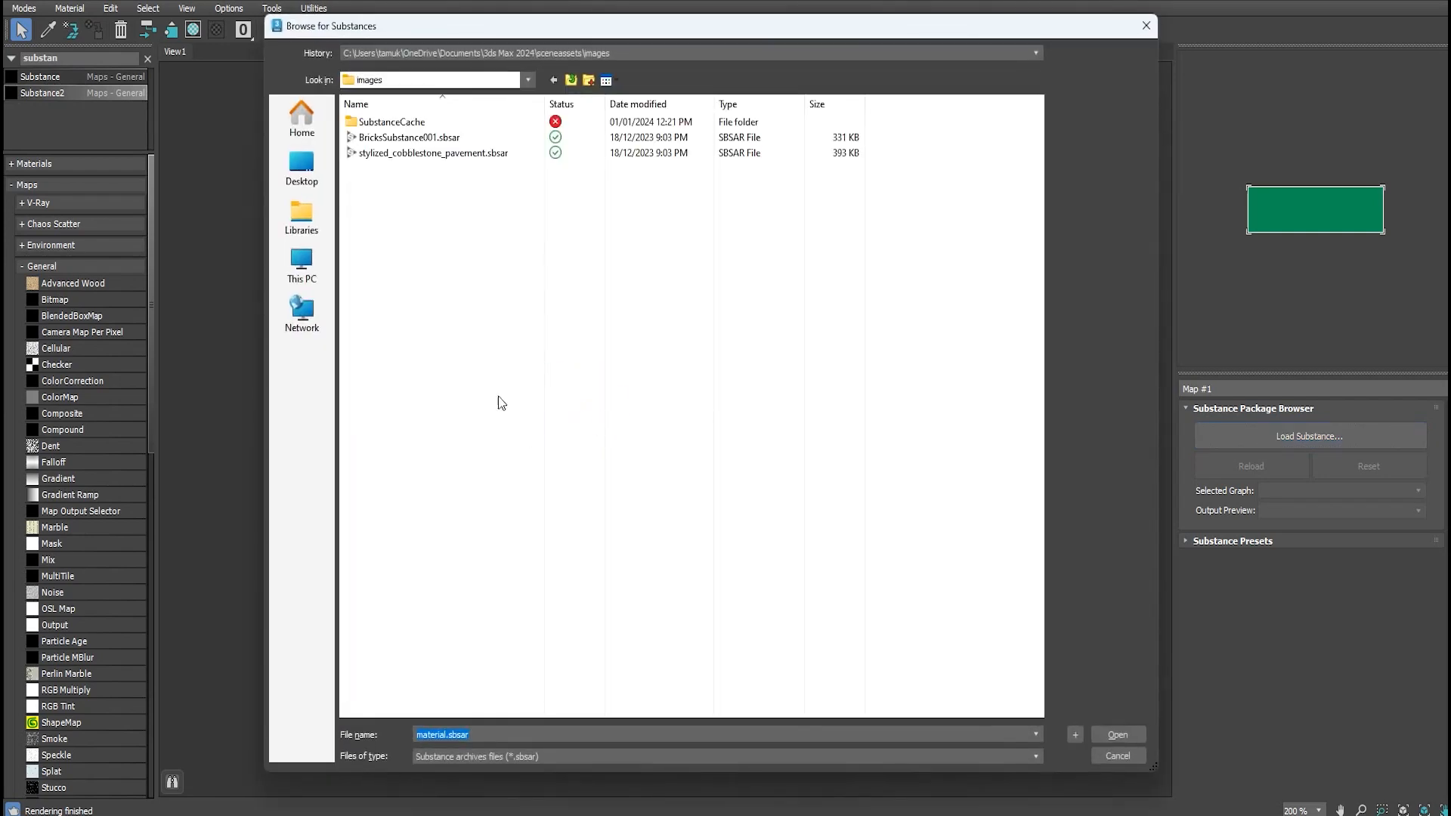
click(458, 80)
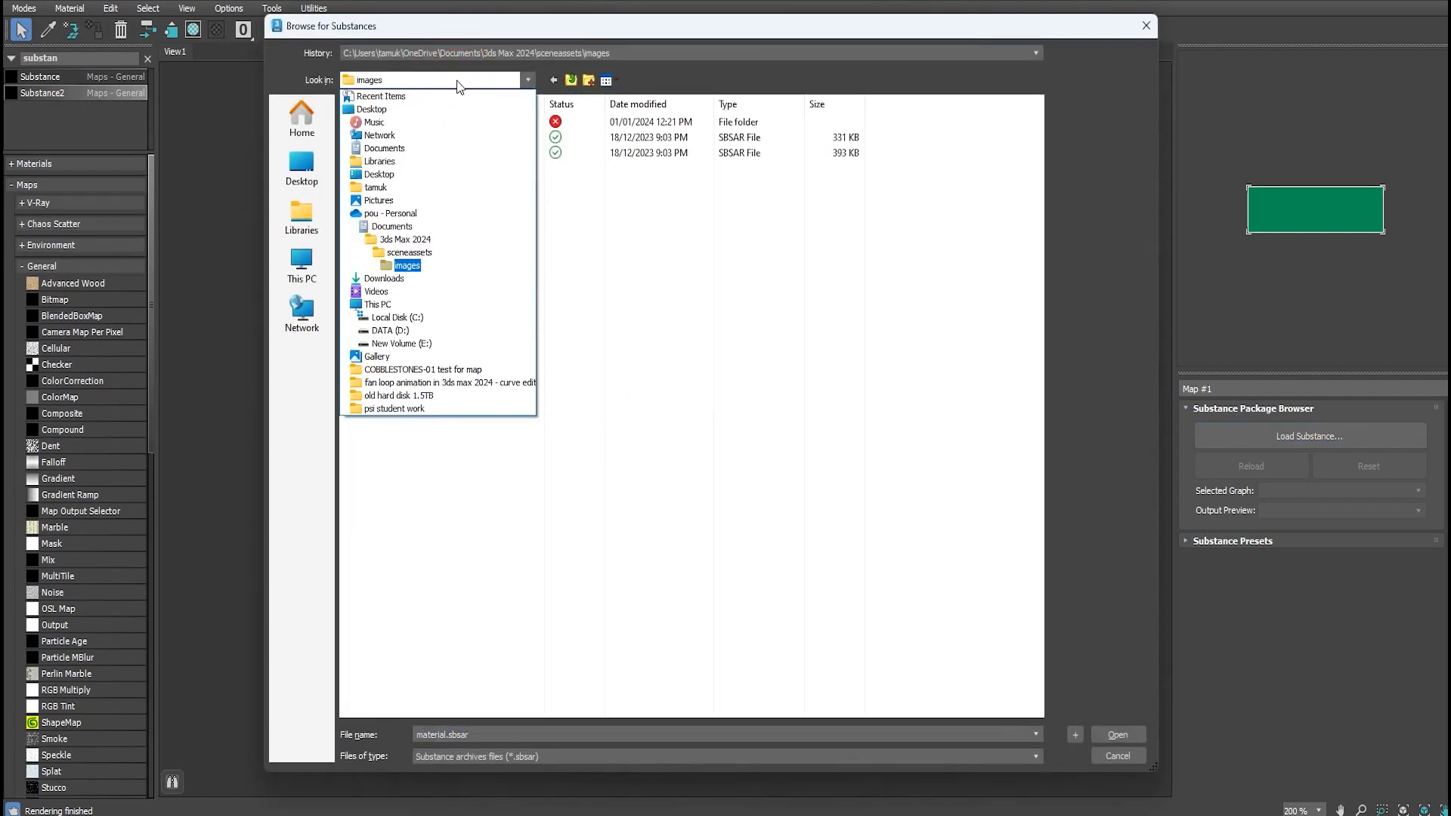
click(457, 80)
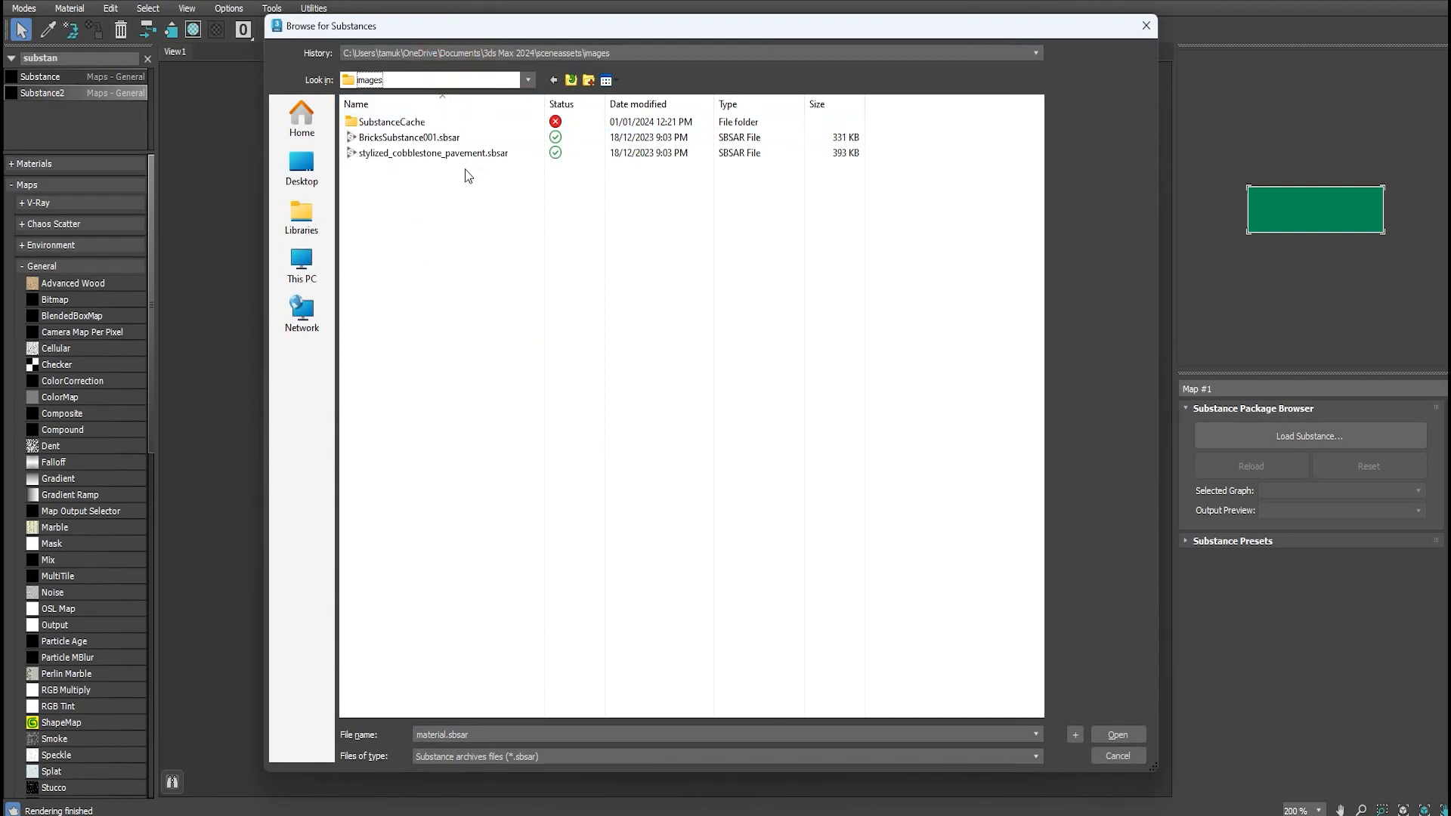
click(469, 80)
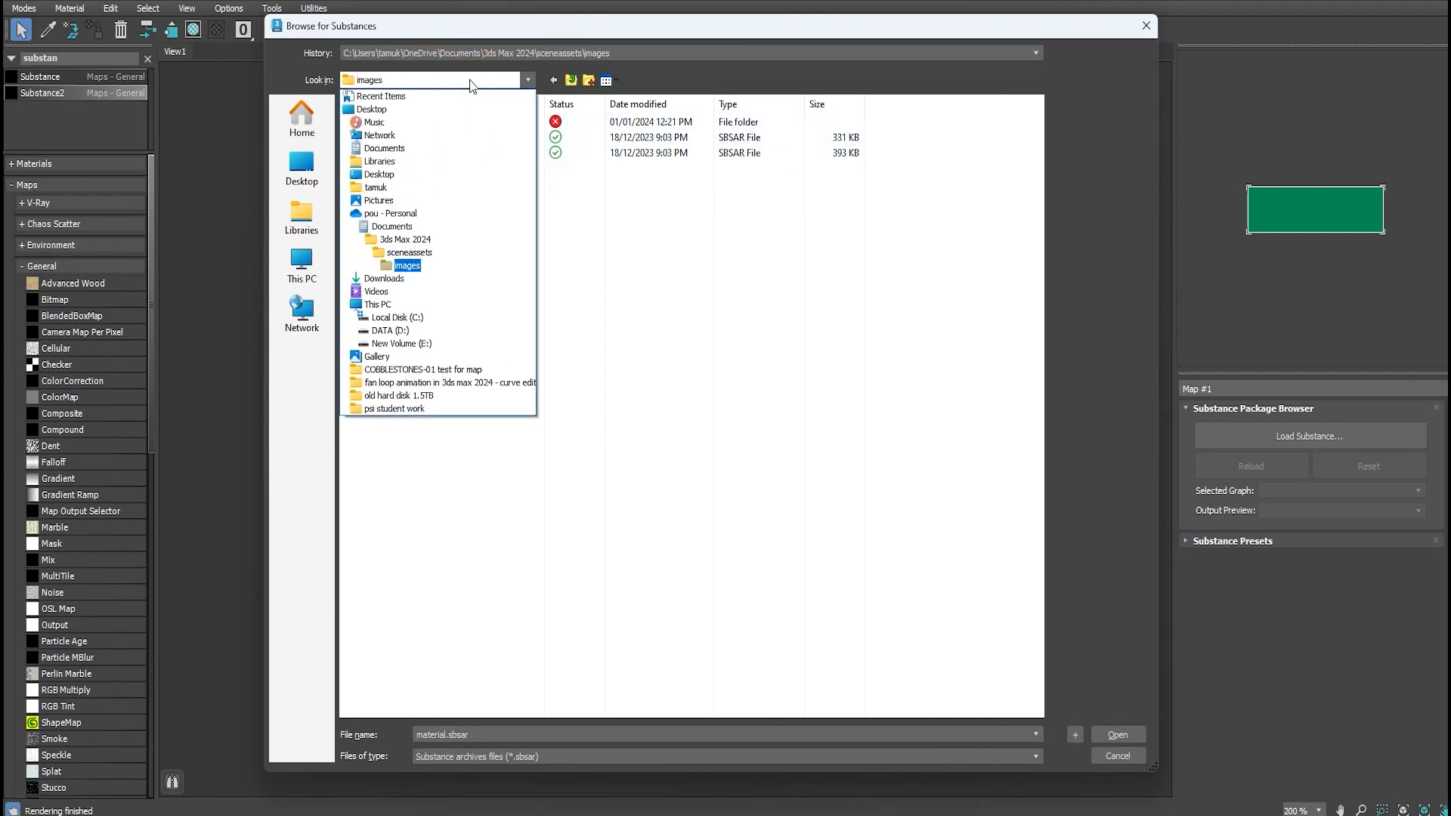
click(469, 80)
click(438, 141)
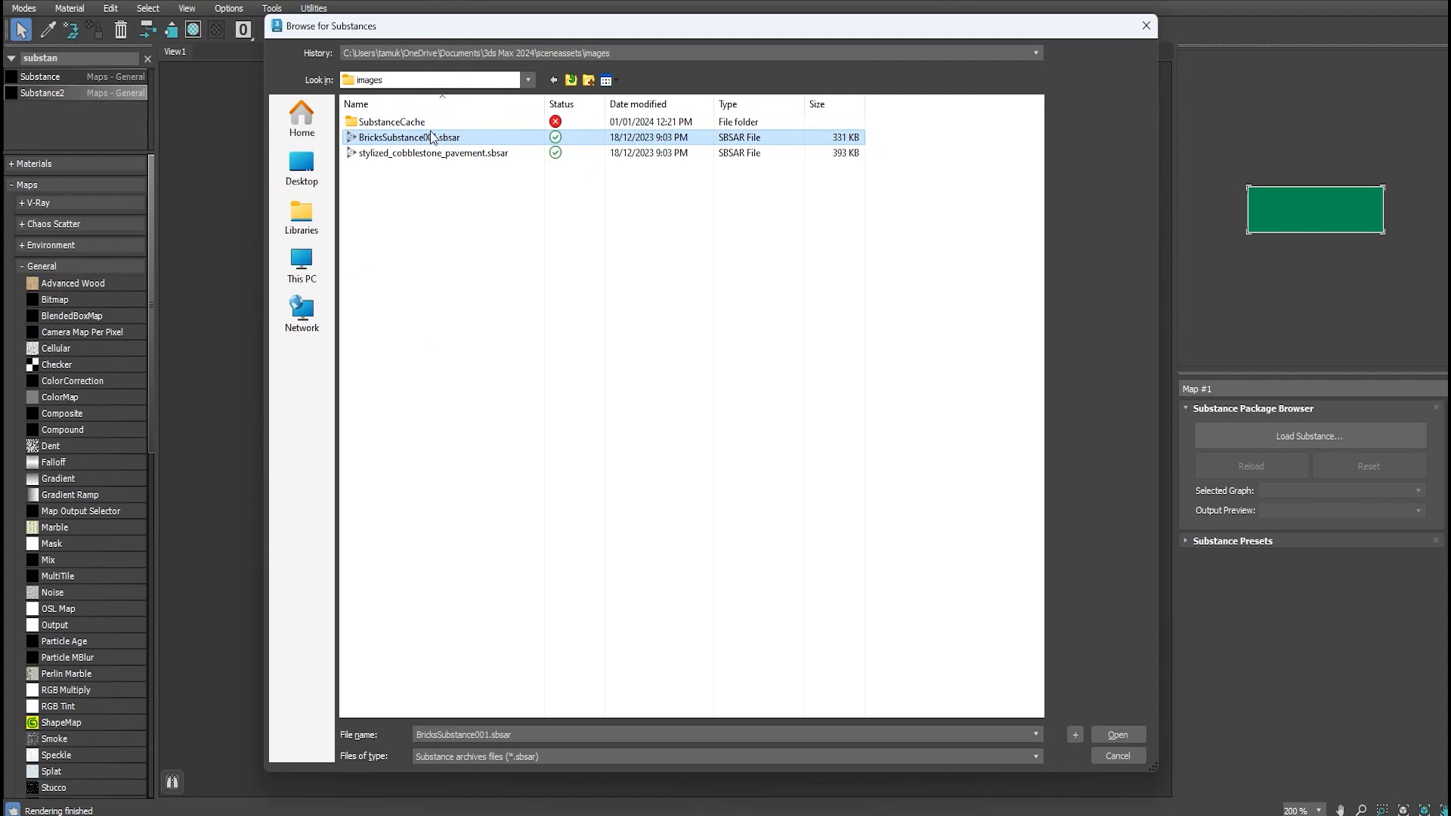
click(1117, 736)
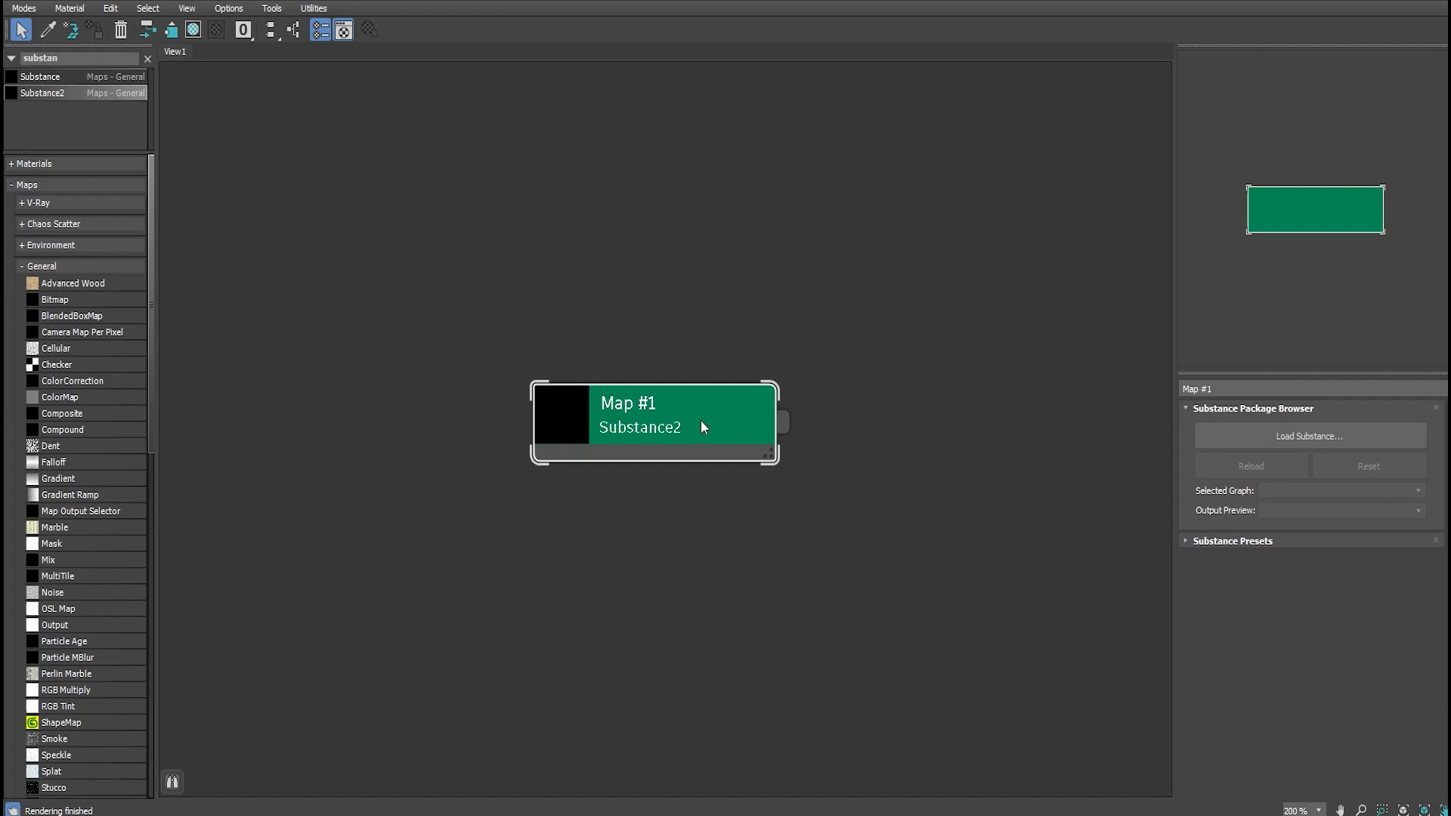
drag(711, 431, 621, 366)
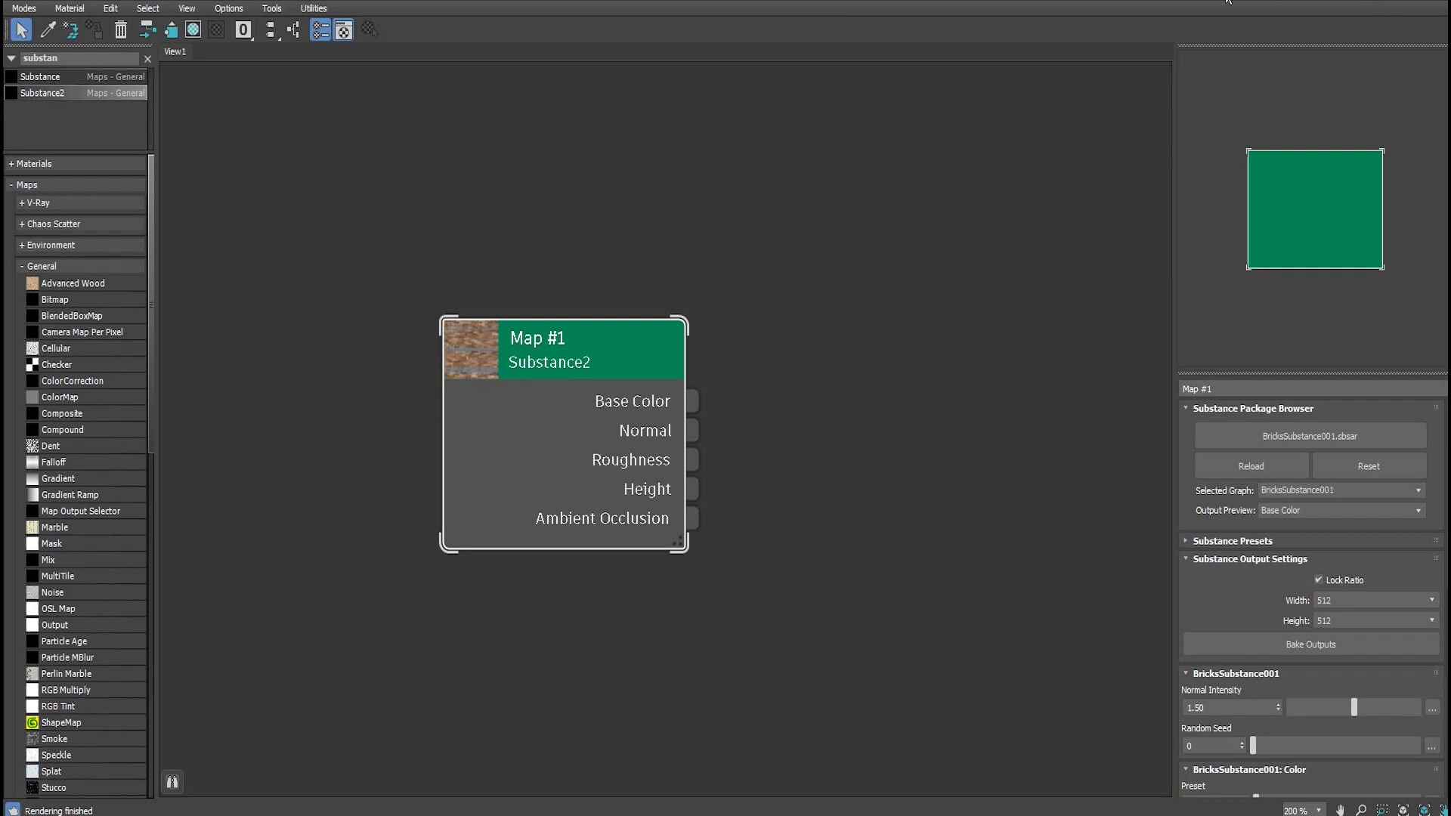
Close the material editor and draw a square plane about 2301 mm per side, centred on the grid
drag(1194, 2, 970, 246)
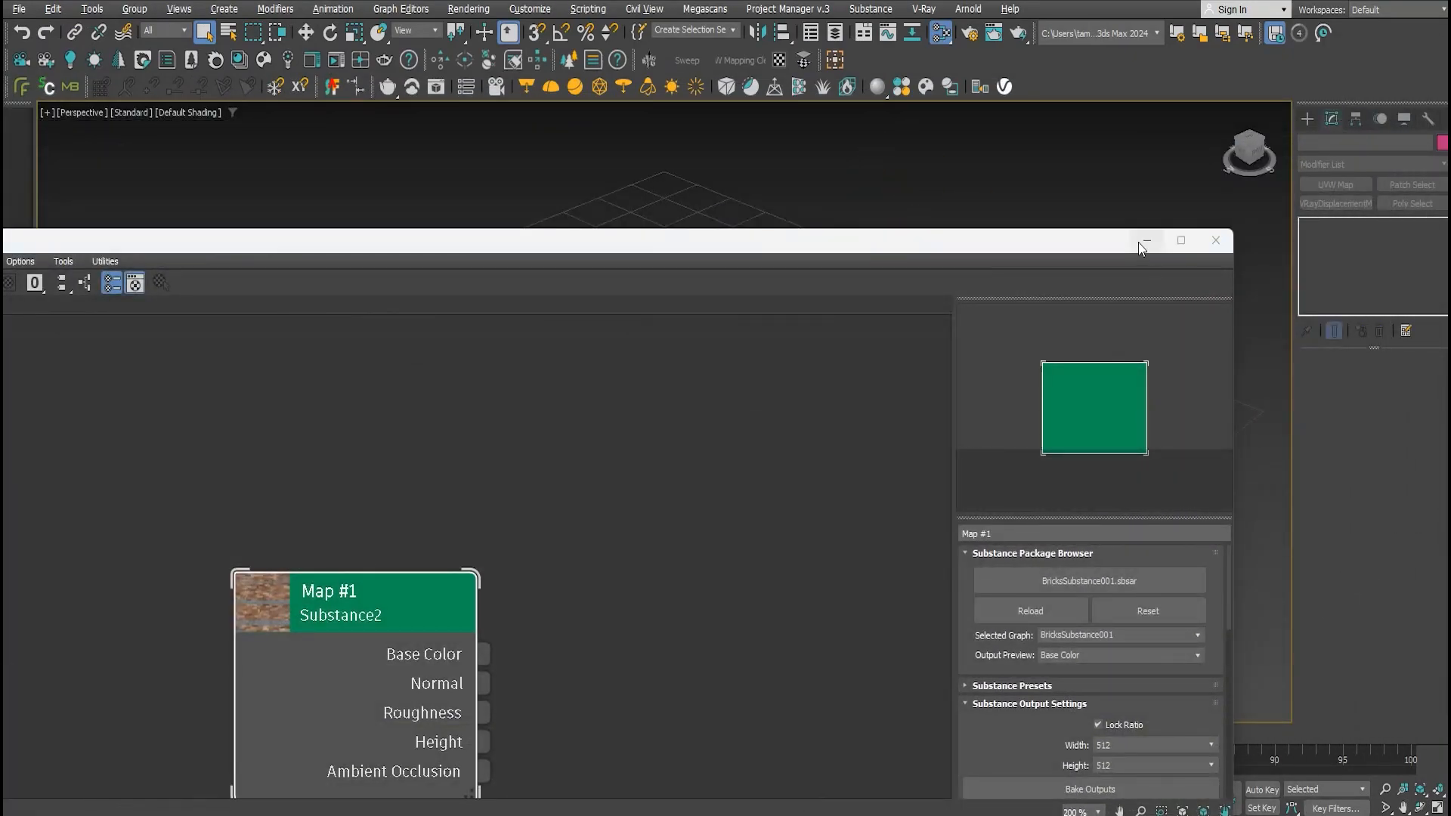
click(1215, 240)
click(1305, 121)
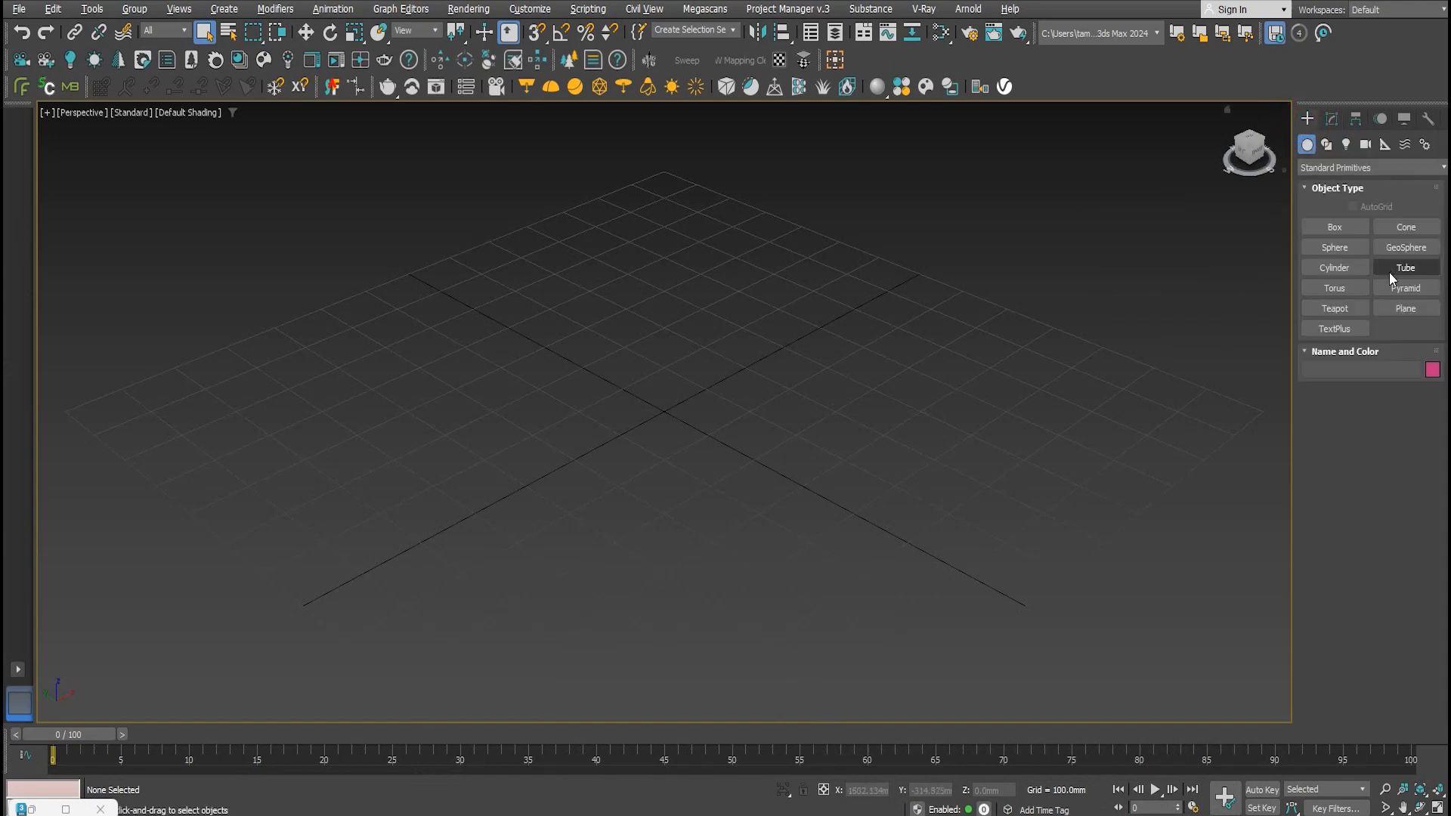
click(1397, 306)
scroll(735, 395, down, 3)
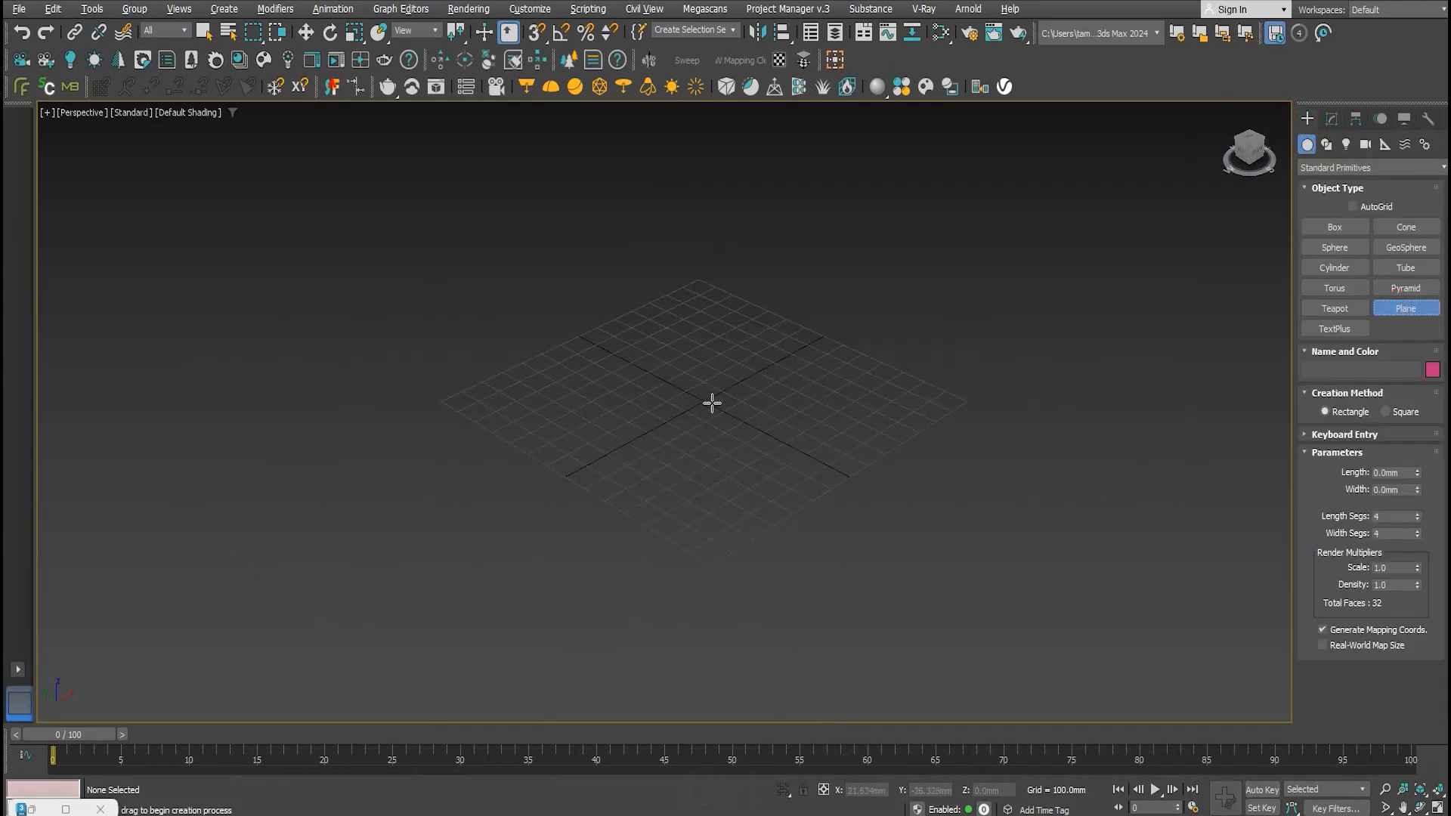
ctrl+drag(702, 402, 771, 246)
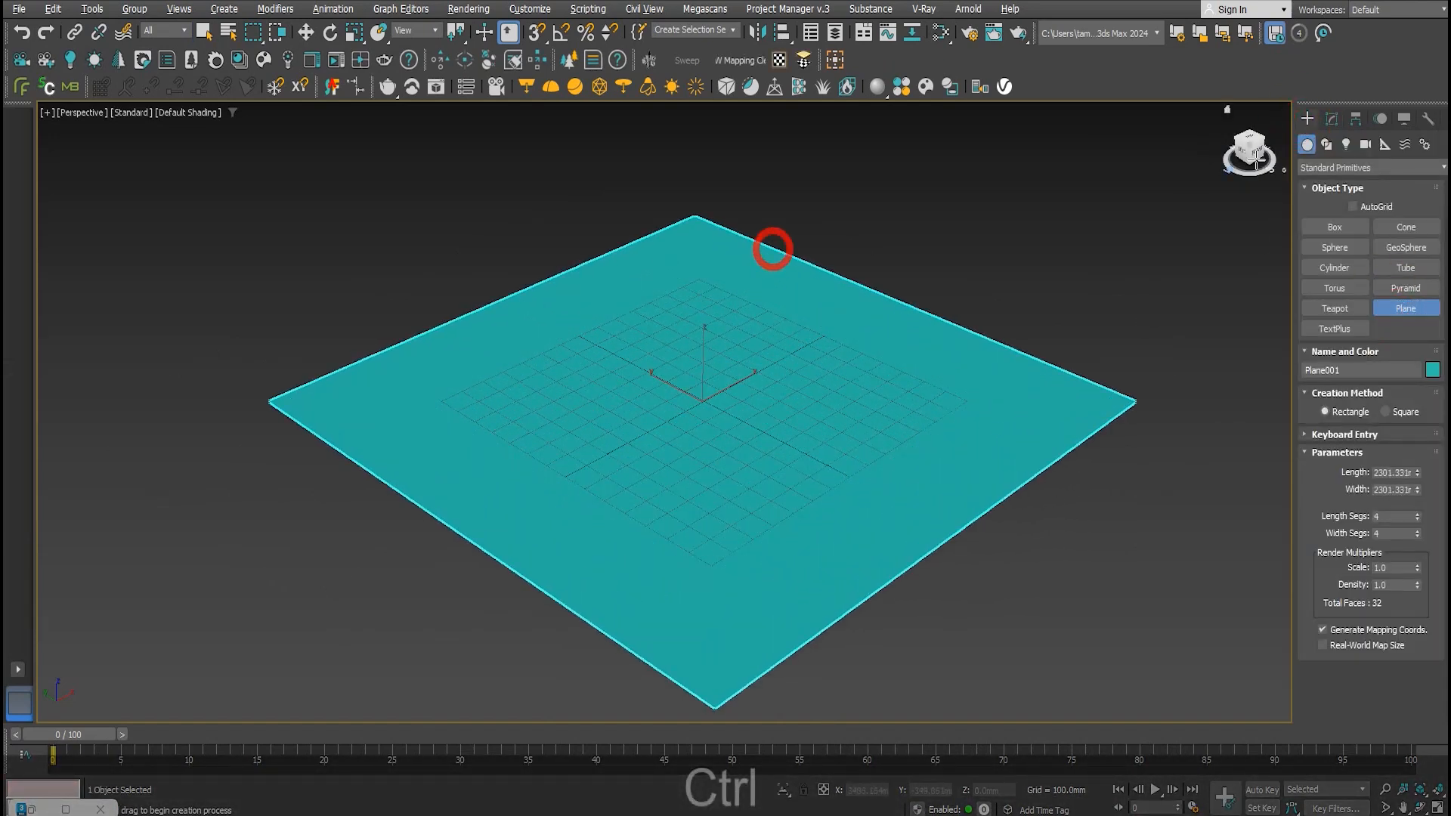
Set the plane's length and width to 4 m each
click(1332, 120)
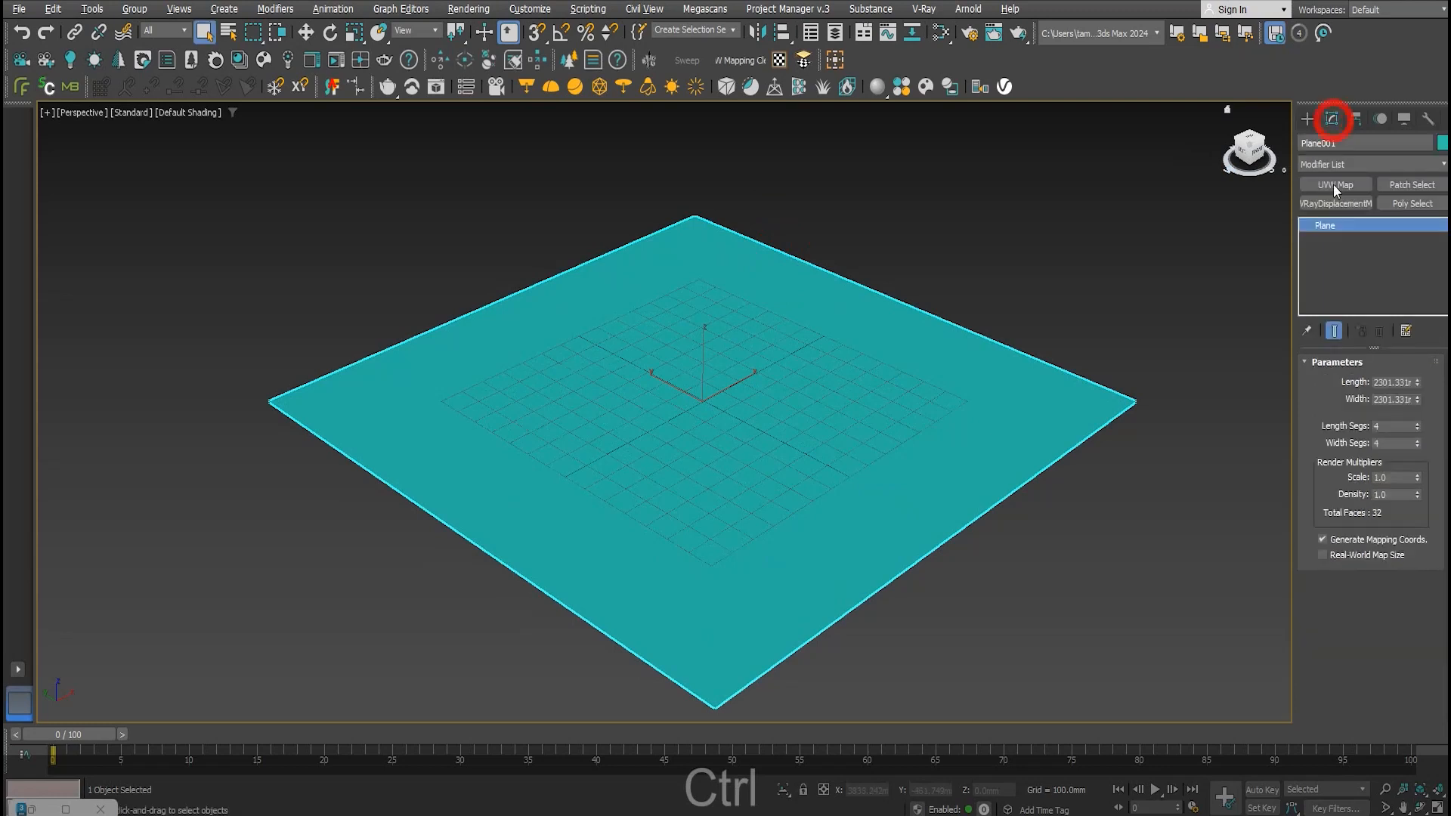
double_click(1408, 383)
text(4m)
key(Down)
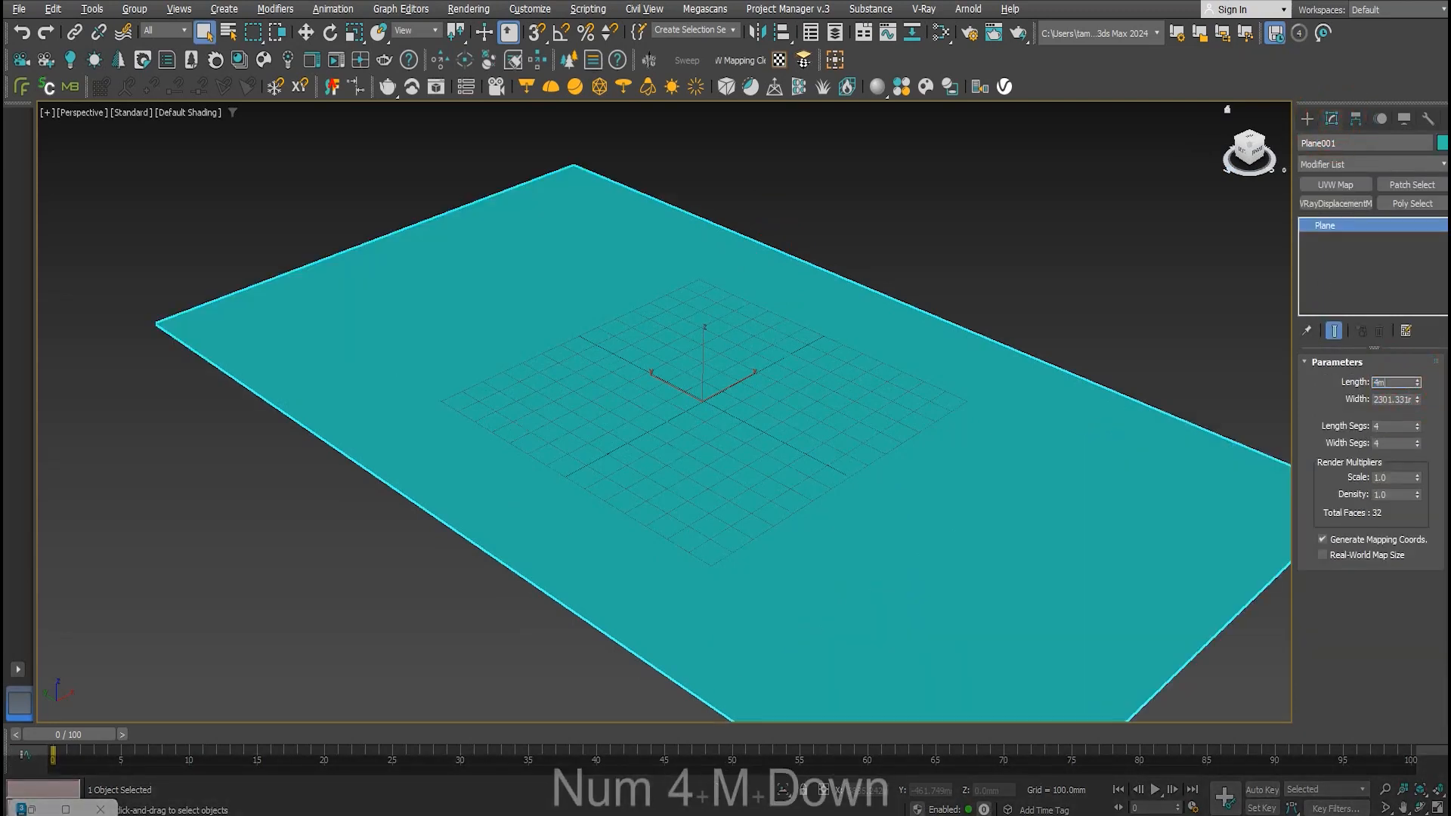
text(4m)
key(Return)
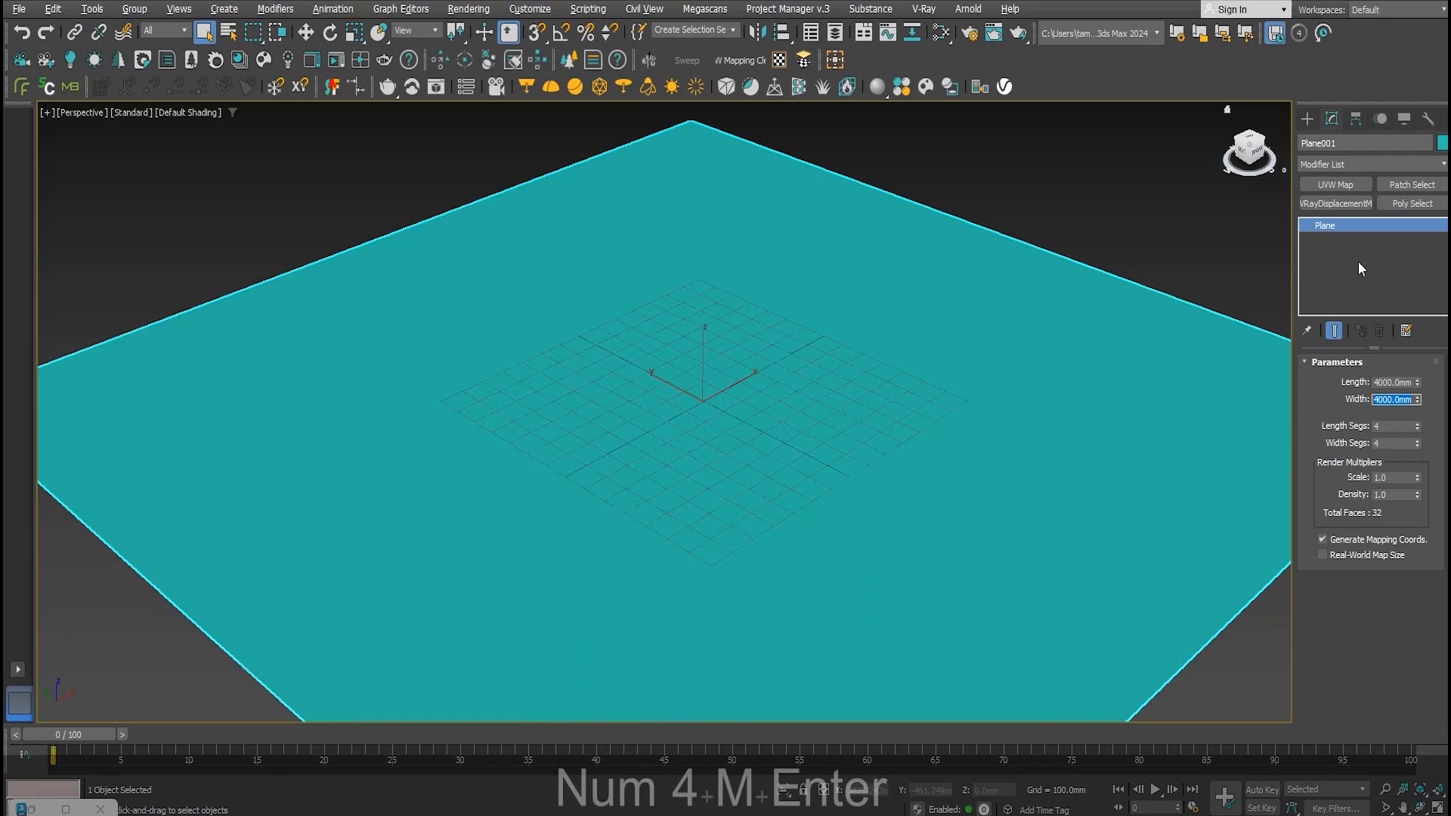
Draw a thin wall-like box on the plane, about 162 mm long, 2663 mm wide and 1271 mm high
click(1307, 119)
click(1334, 227)
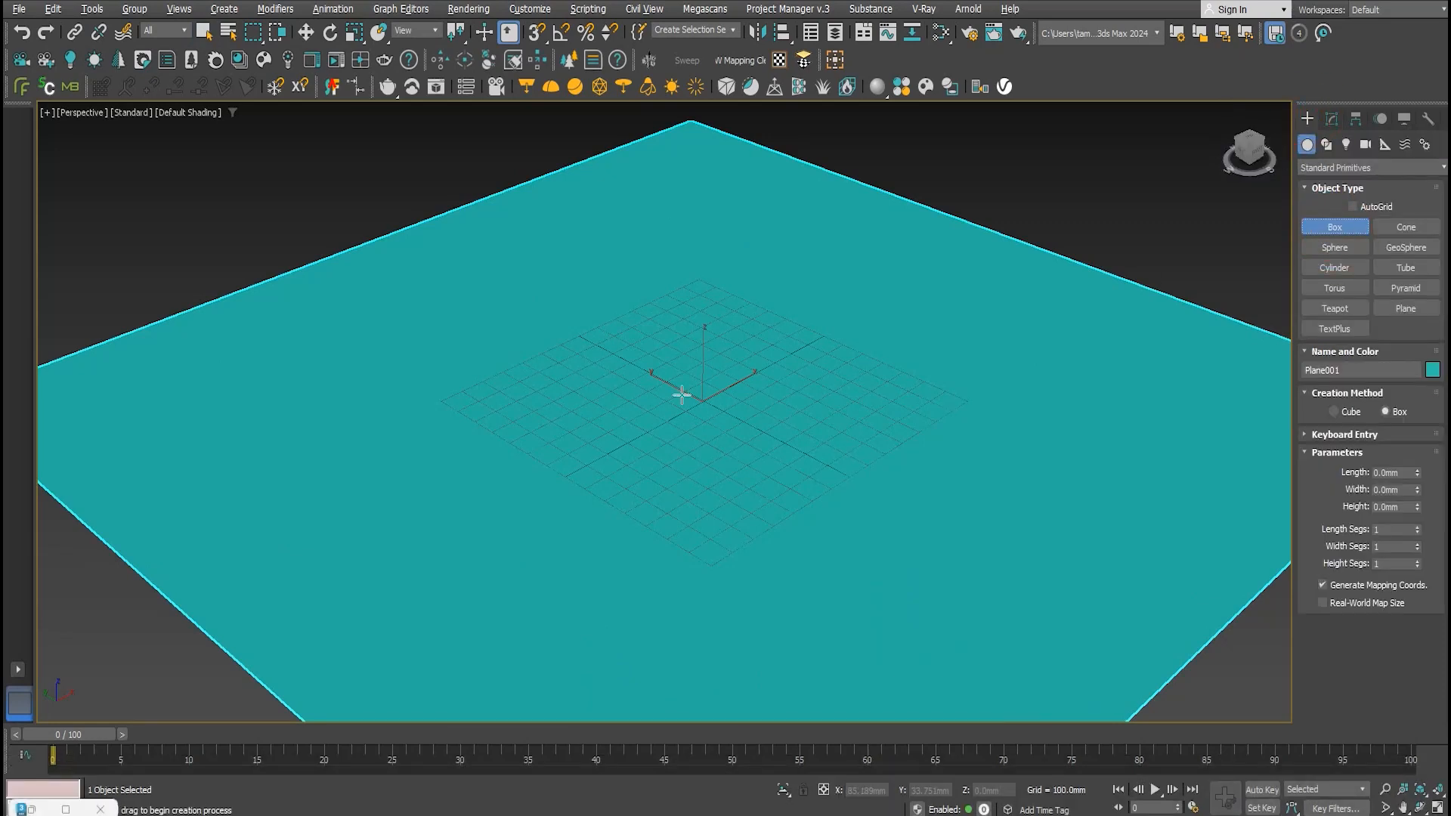
scroll(648, 405, down, 4)
drag(726, 309, 410, 491)
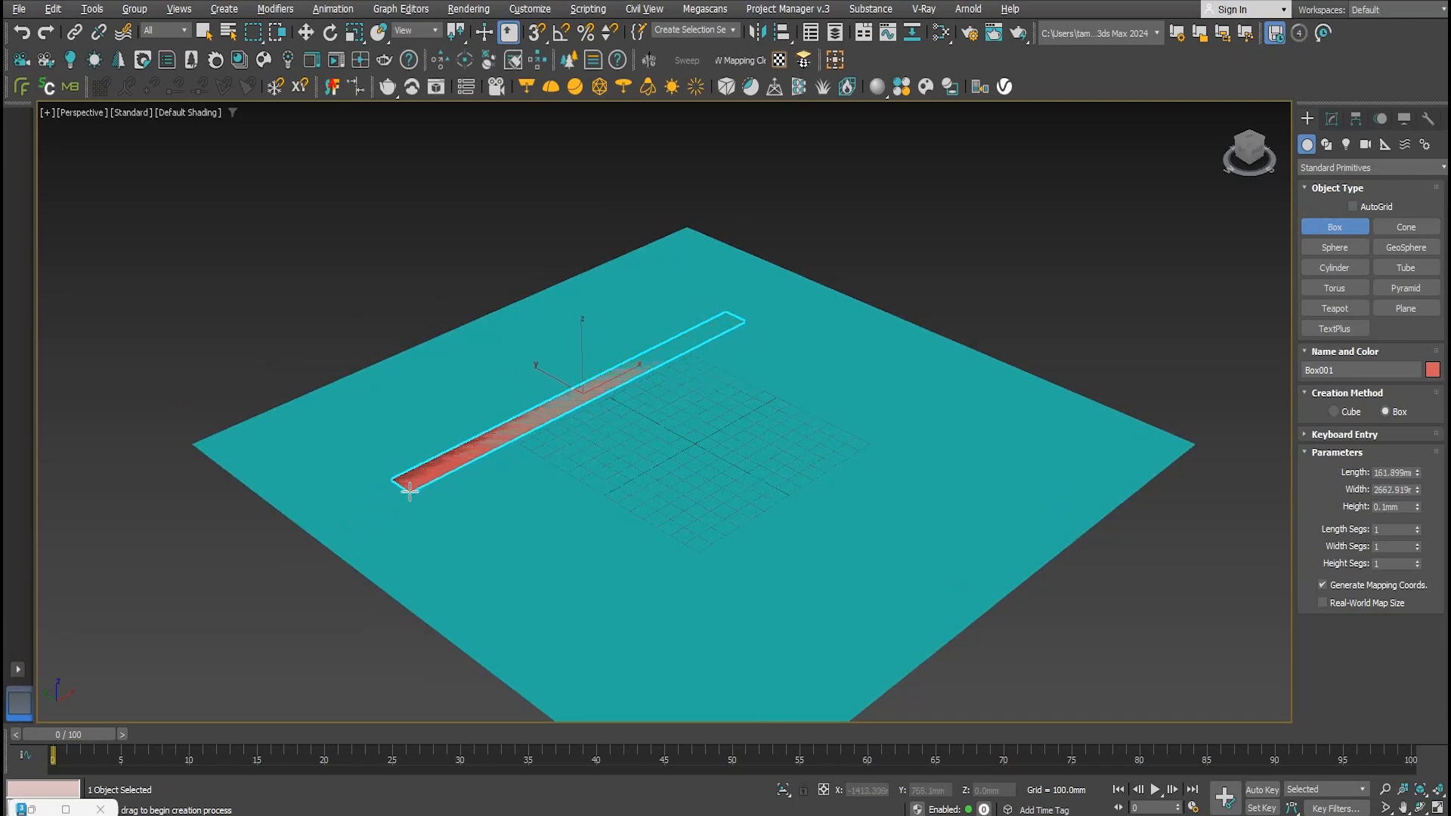
click(385, 279)
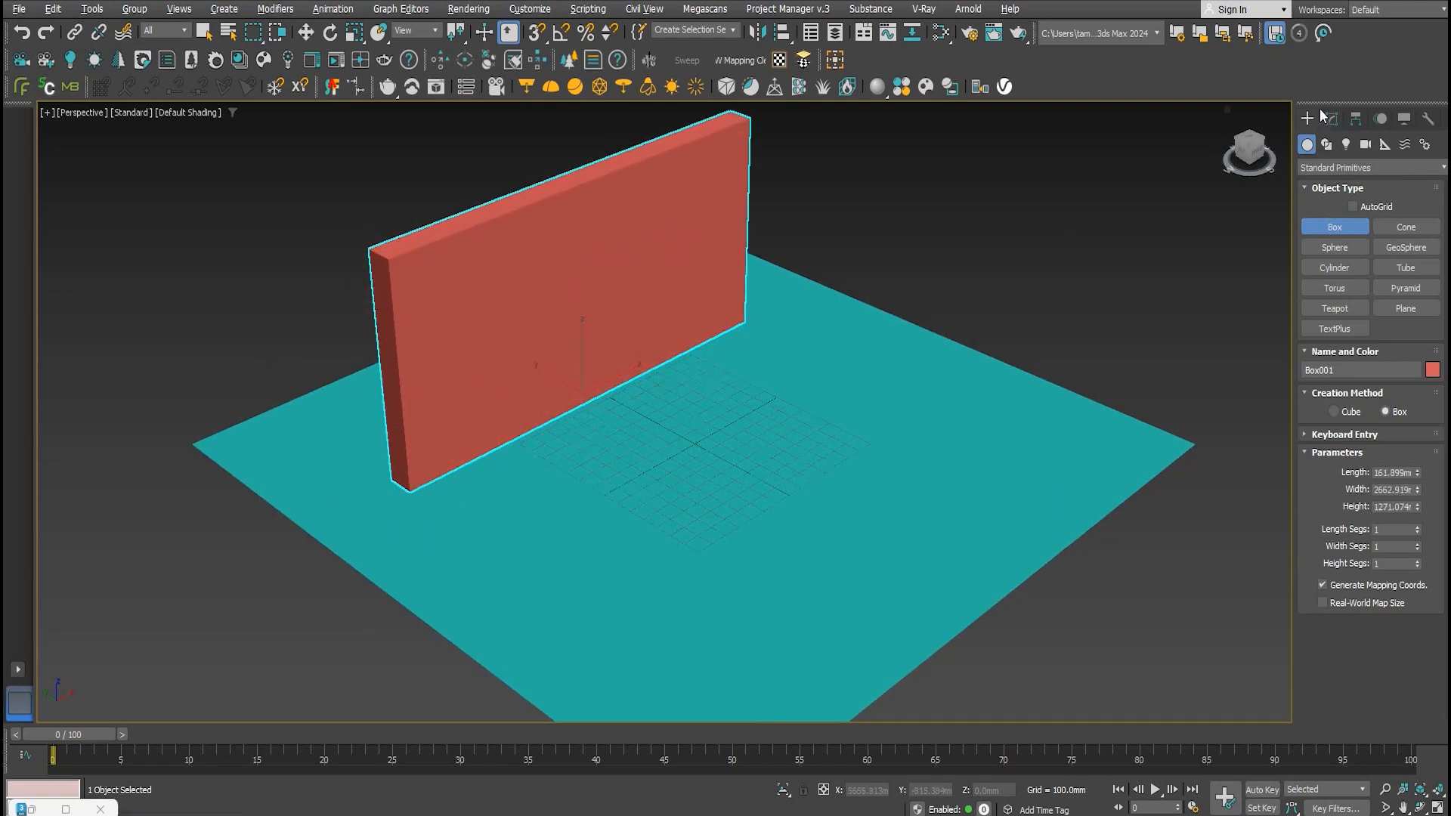
Set the wall box's length to 150 mm and activate the Move tool
click(1331, 118)
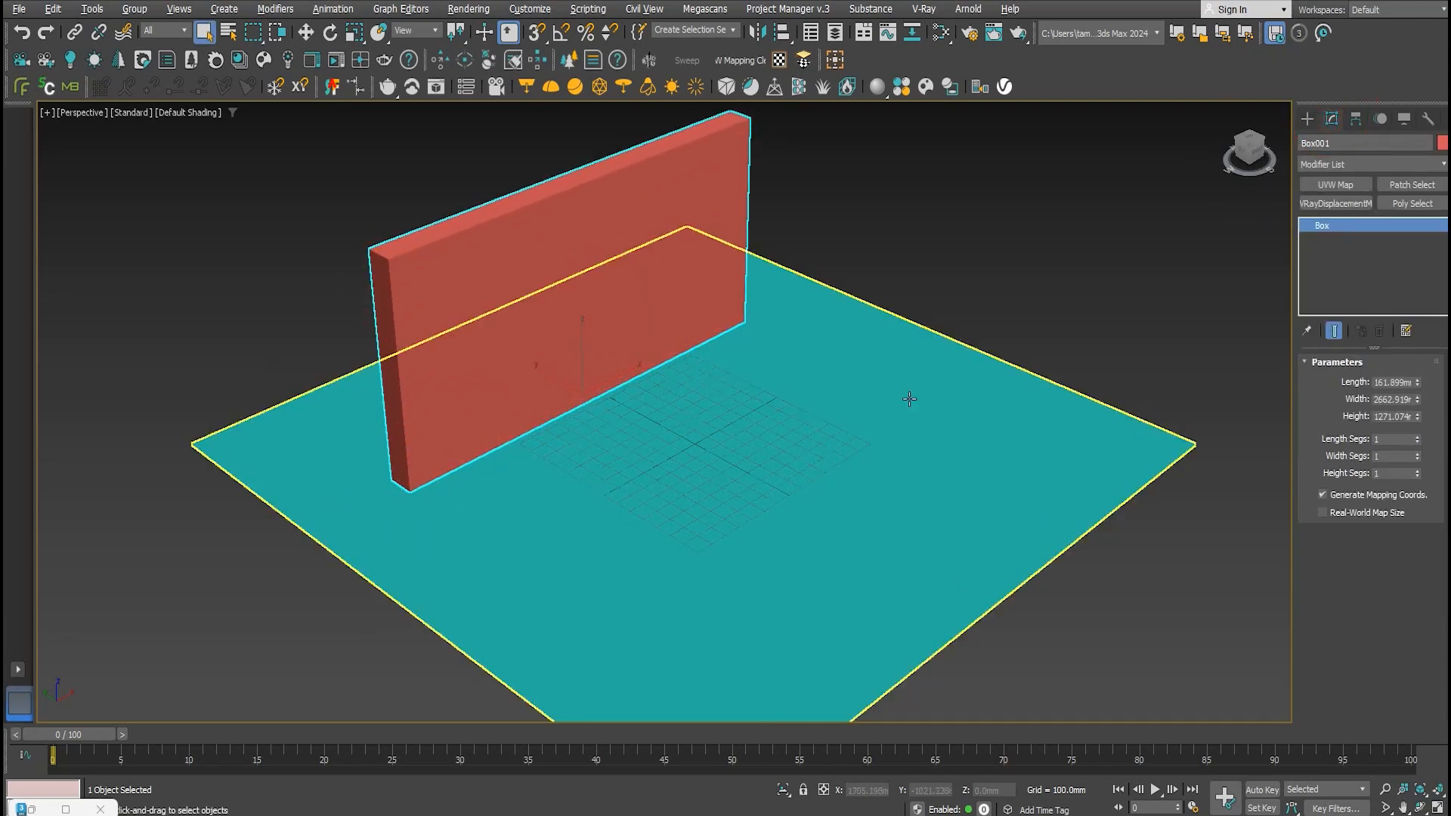
middle_drag(749, 398, 777, 476)
scroll(882, 473, up, 3)
middle_drag(883, 473, 1011, 466)
scroll(1021, 424, down, 3)
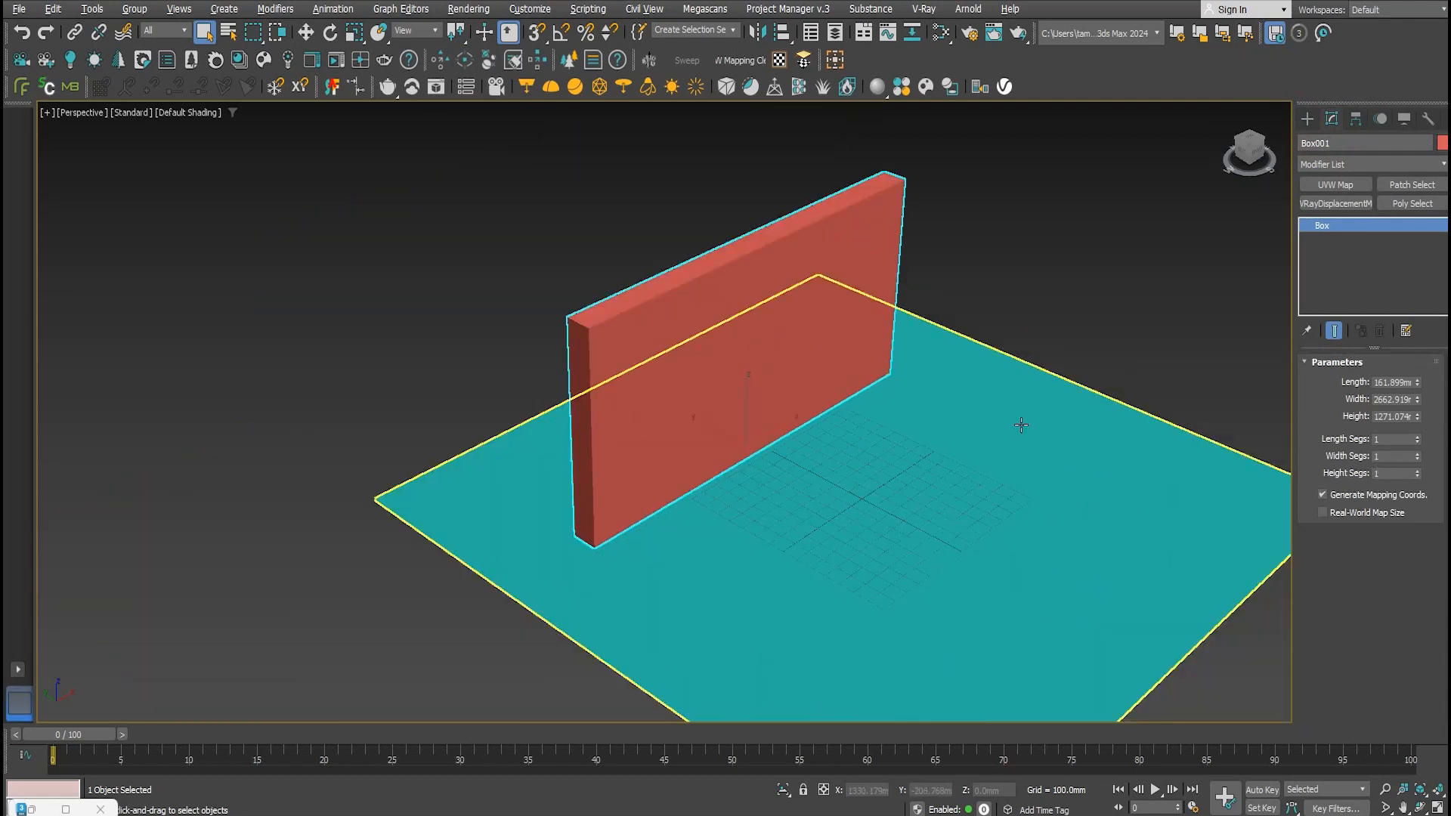
click(306, 32)
double_click(1397, 382)
text(150)
key(Return)
Create a V-Ray plane light at the near end of the wall, raised above the floor plane
scroll(744, 503, up, 4)
alt+middle_drag(744, 502, 734, 495)
scroll(751, 481, down, 3)
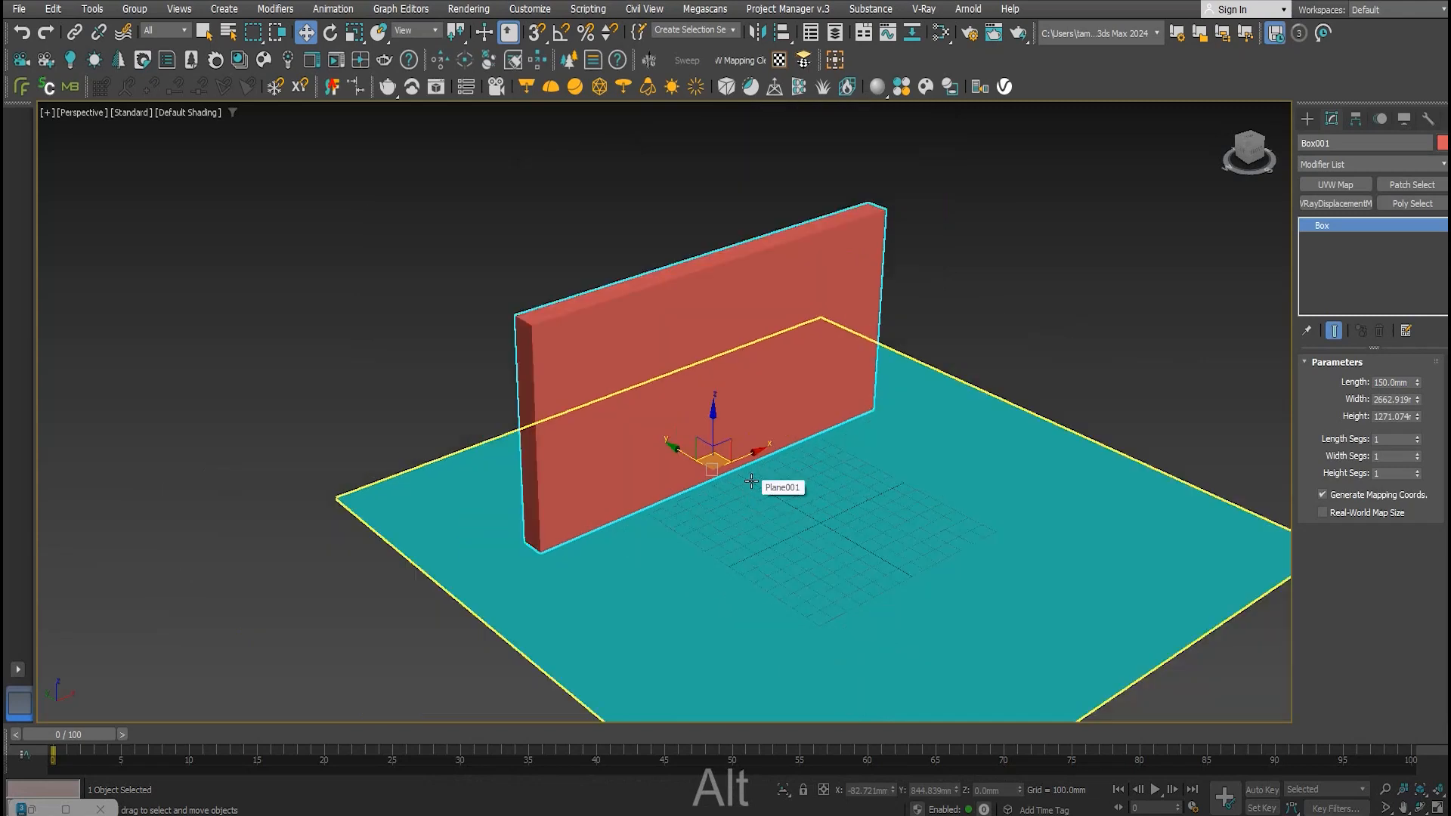
click(527, 87)
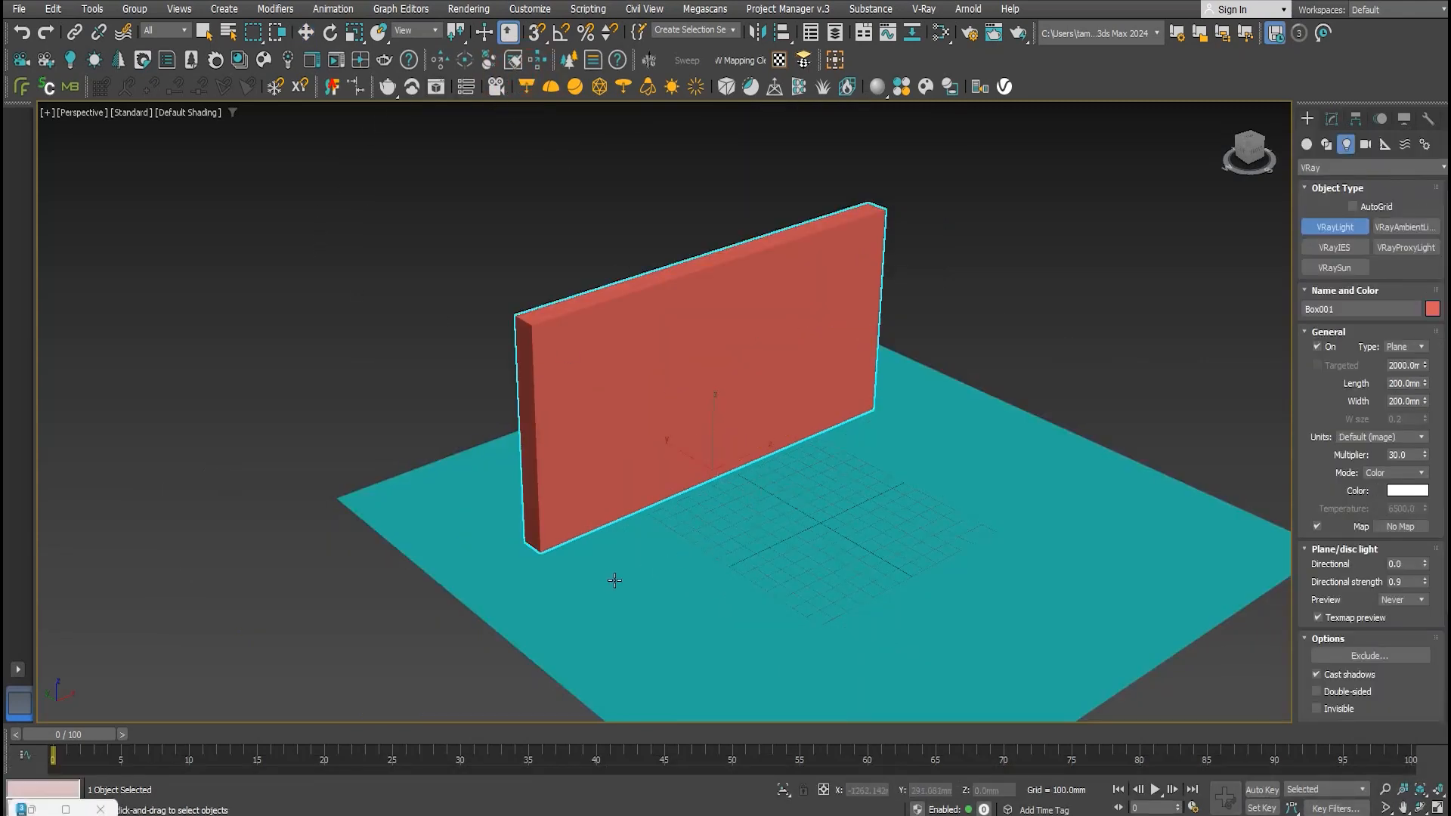
drag(545, 560, 533, 321)
key(w)
alt+middle_drag(533, 321, 616, 478)
click(616, 478)
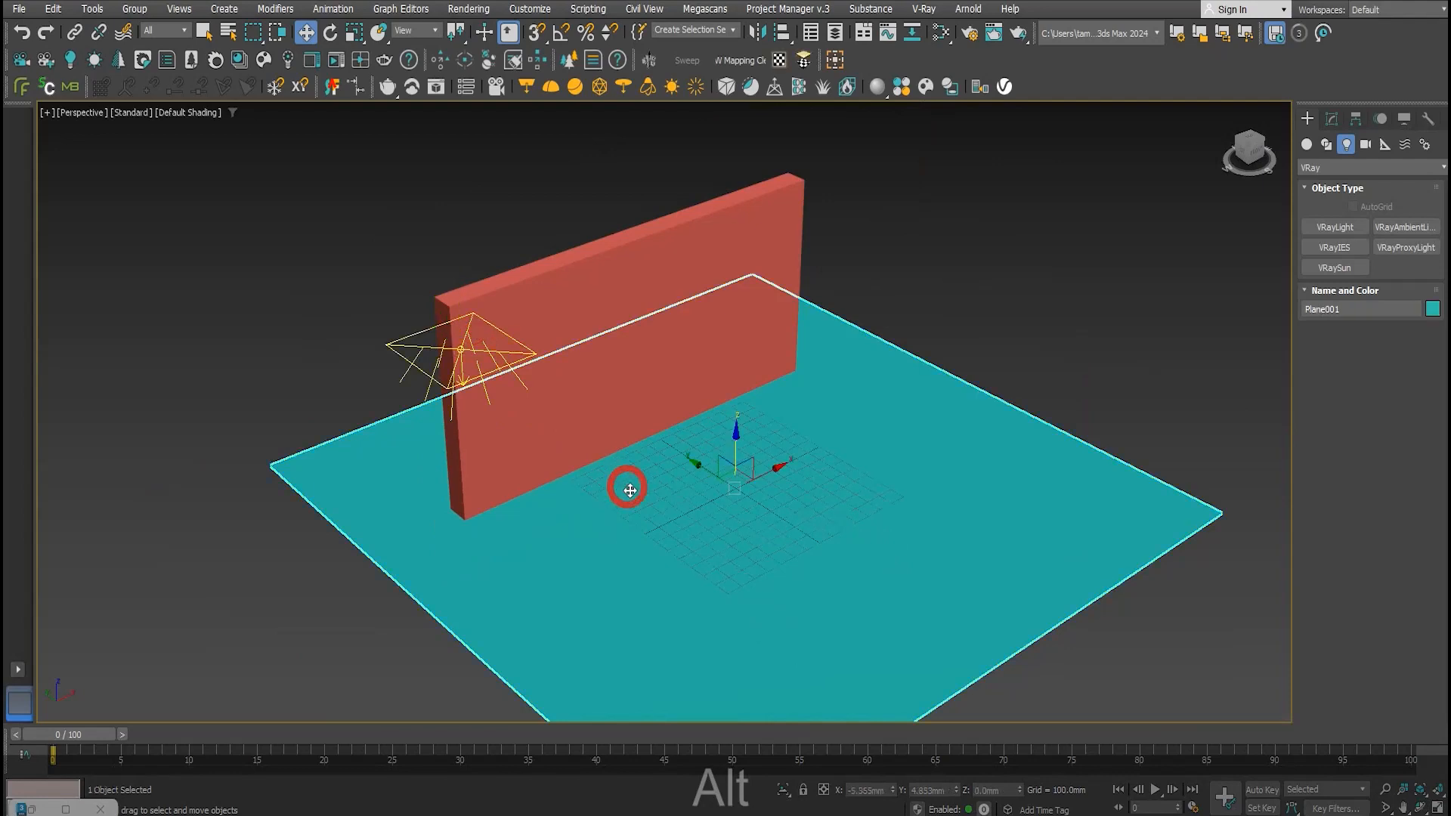
Reopen the material editor and convert the bricks Substance2 map with Substance To Vray
key(m)
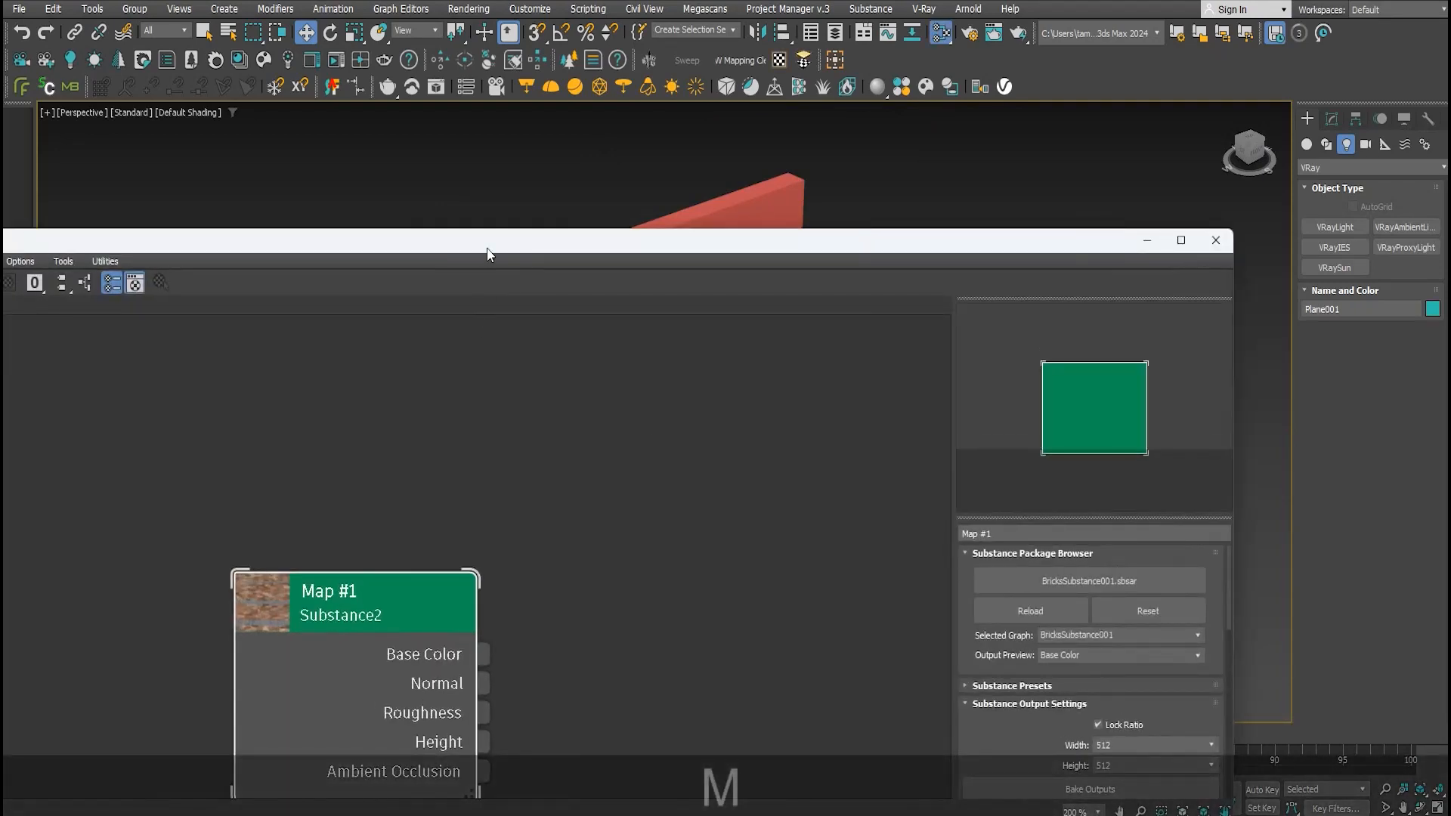
drag(486, 248, 487, 203)
drag(383, 577, 427, 393)
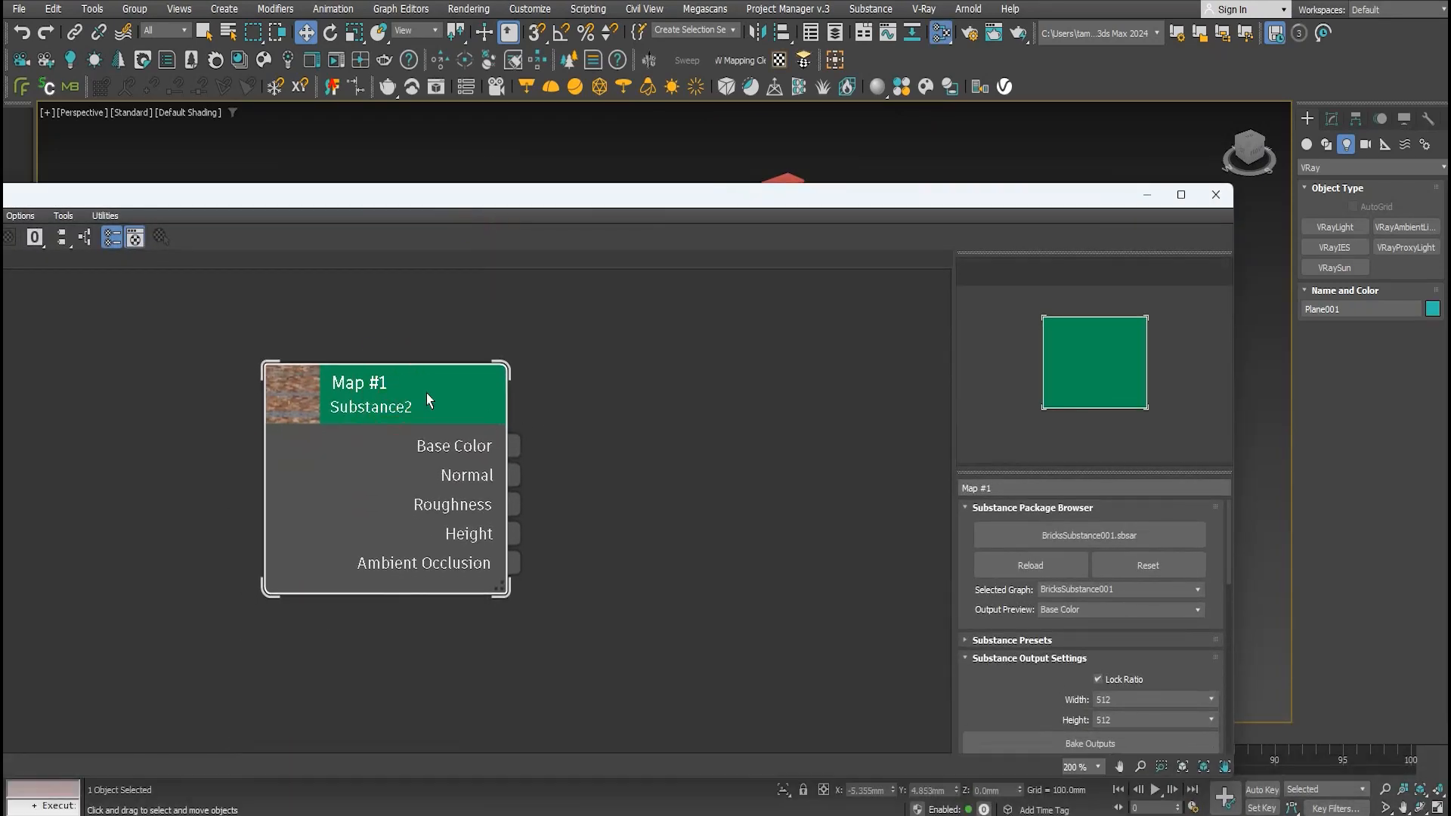
click(870, 9)
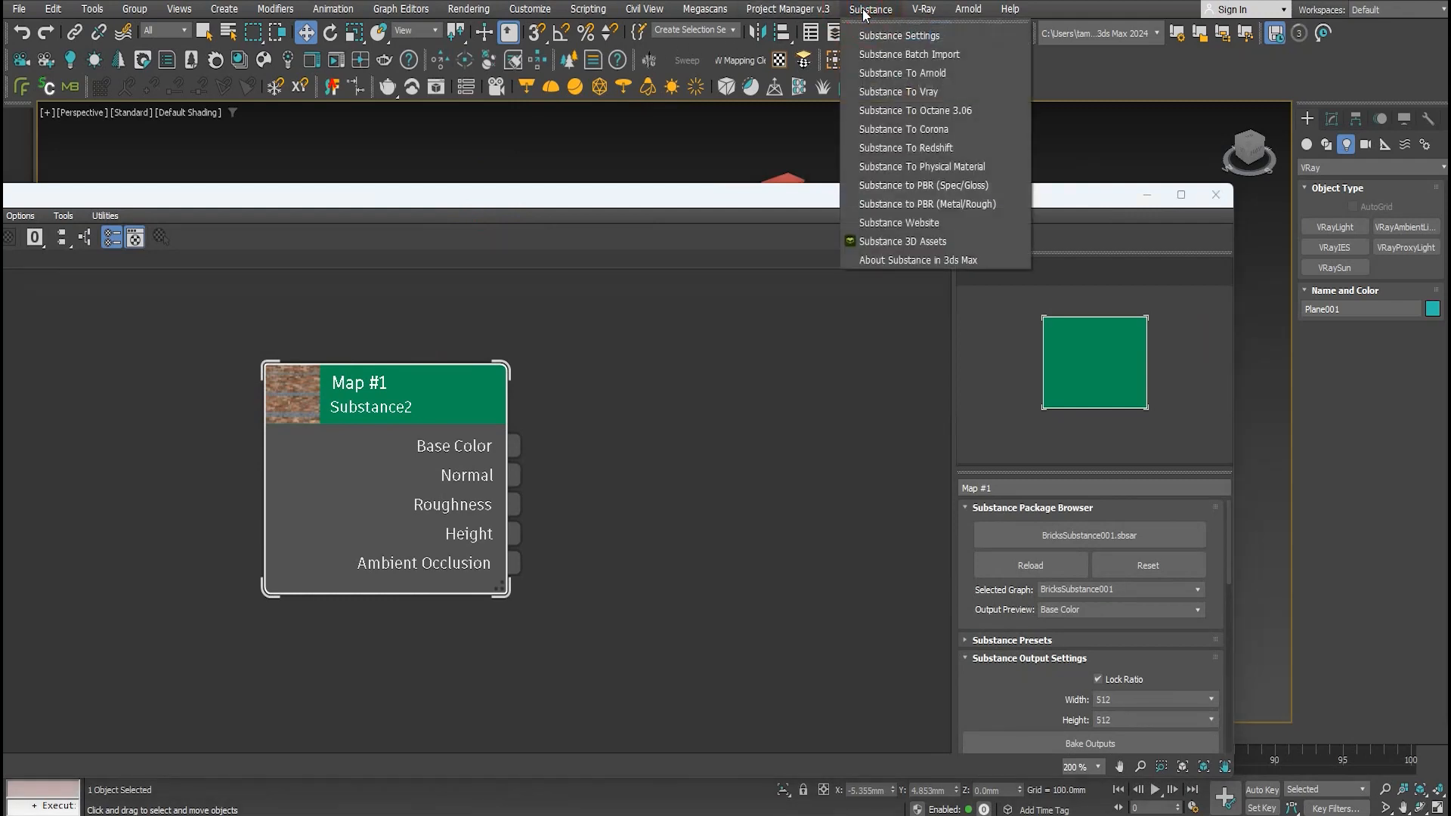
click(953, 89)
Inspect the generated V-Ray node network and move the Substance2 map node closer to the normal map and color correction nodes
scroll(659, 427, down, 8)
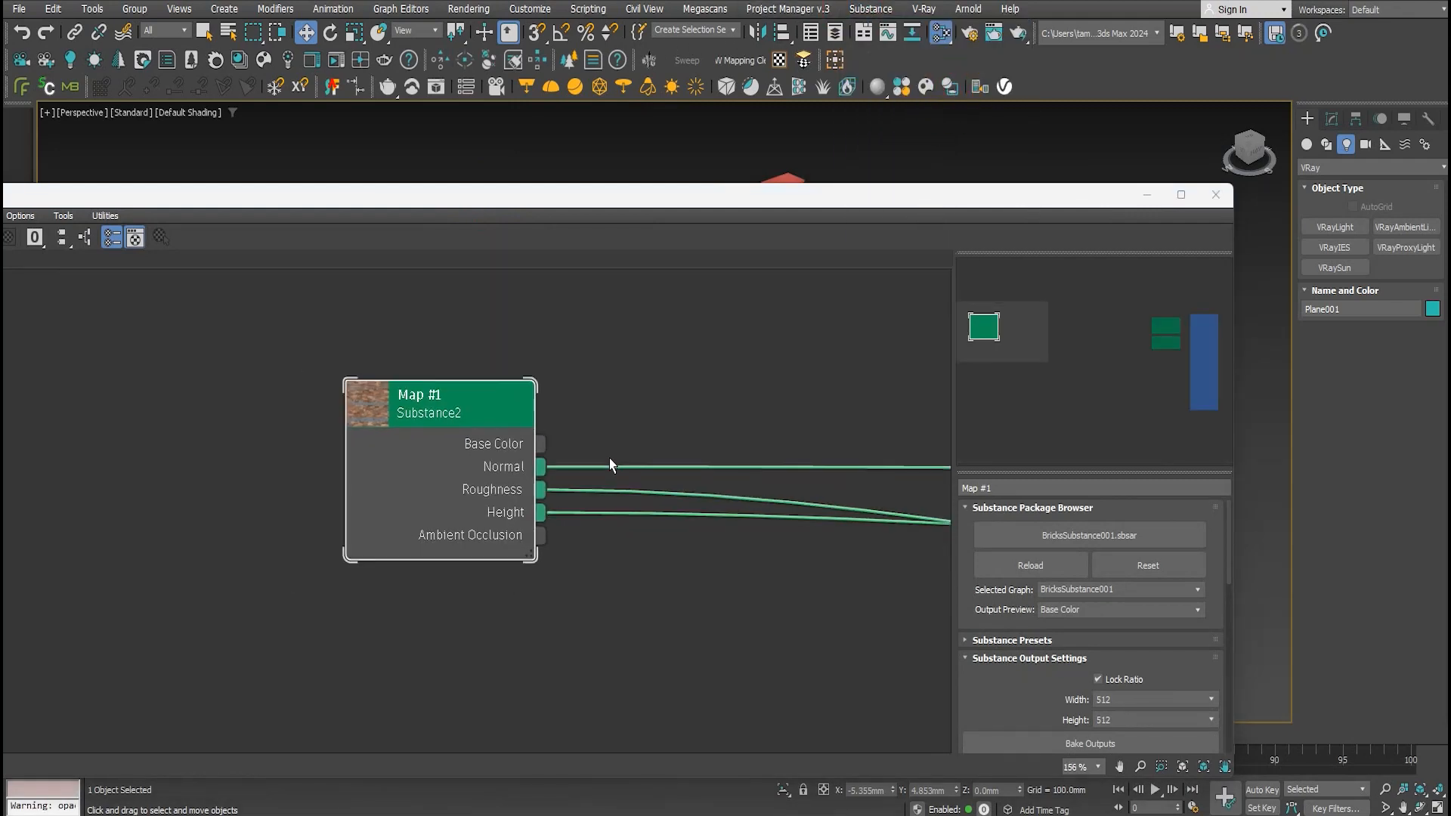
scroll(559, 468, up, 3)
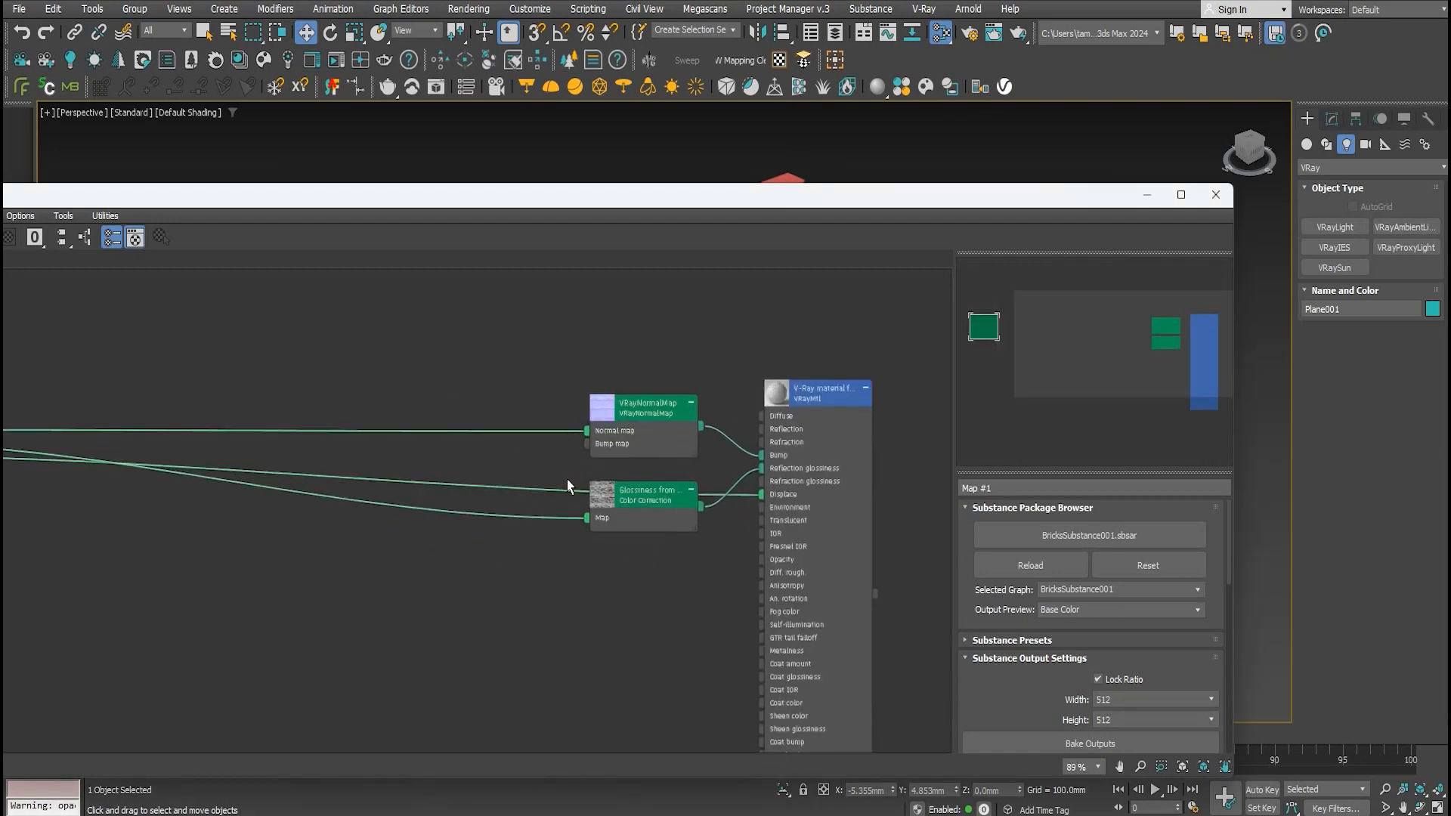
scroll(667, 452, down, 3)
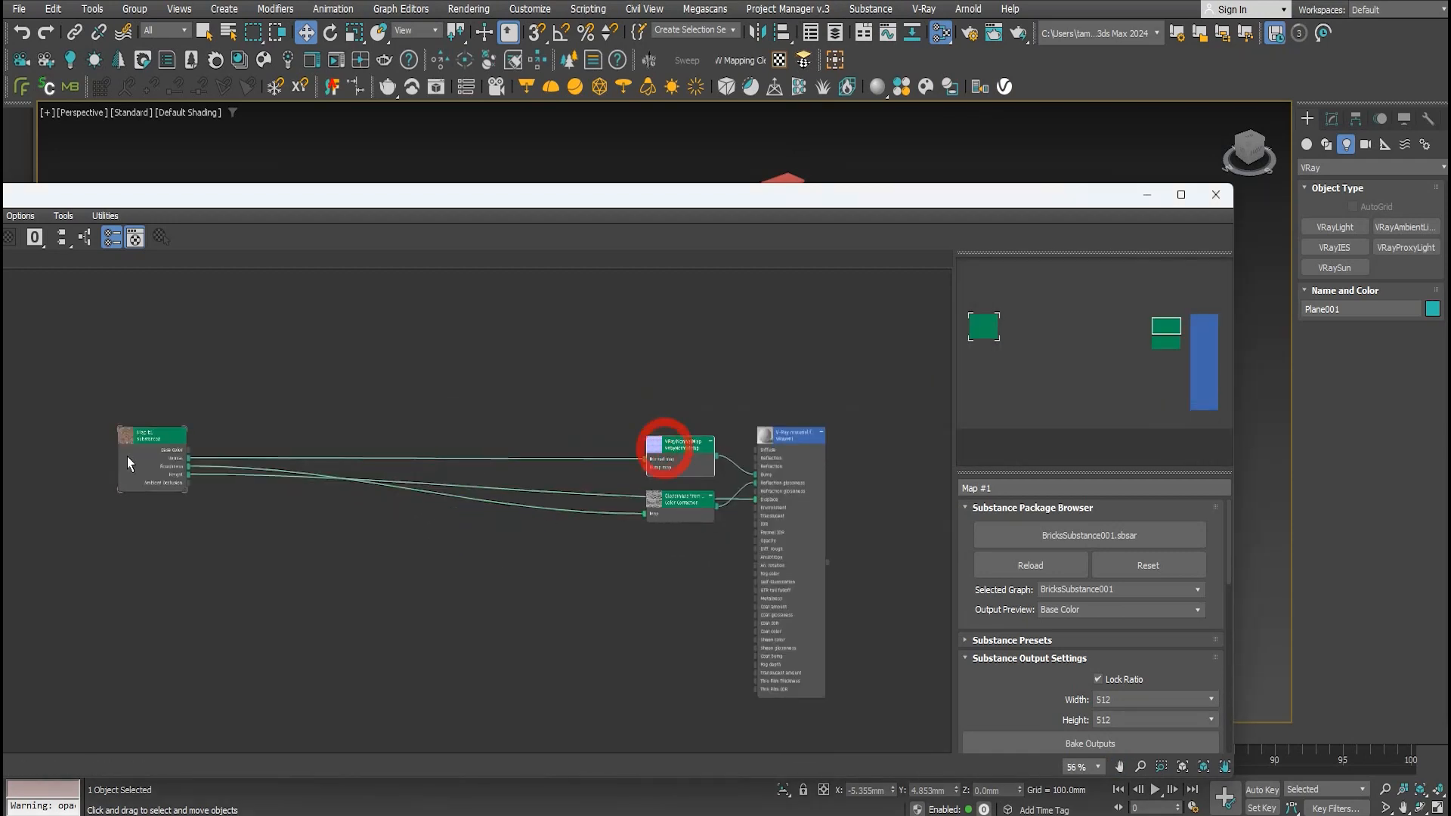
drag(141, 442, 473, 442)
scroll(590, 463, up, 3)
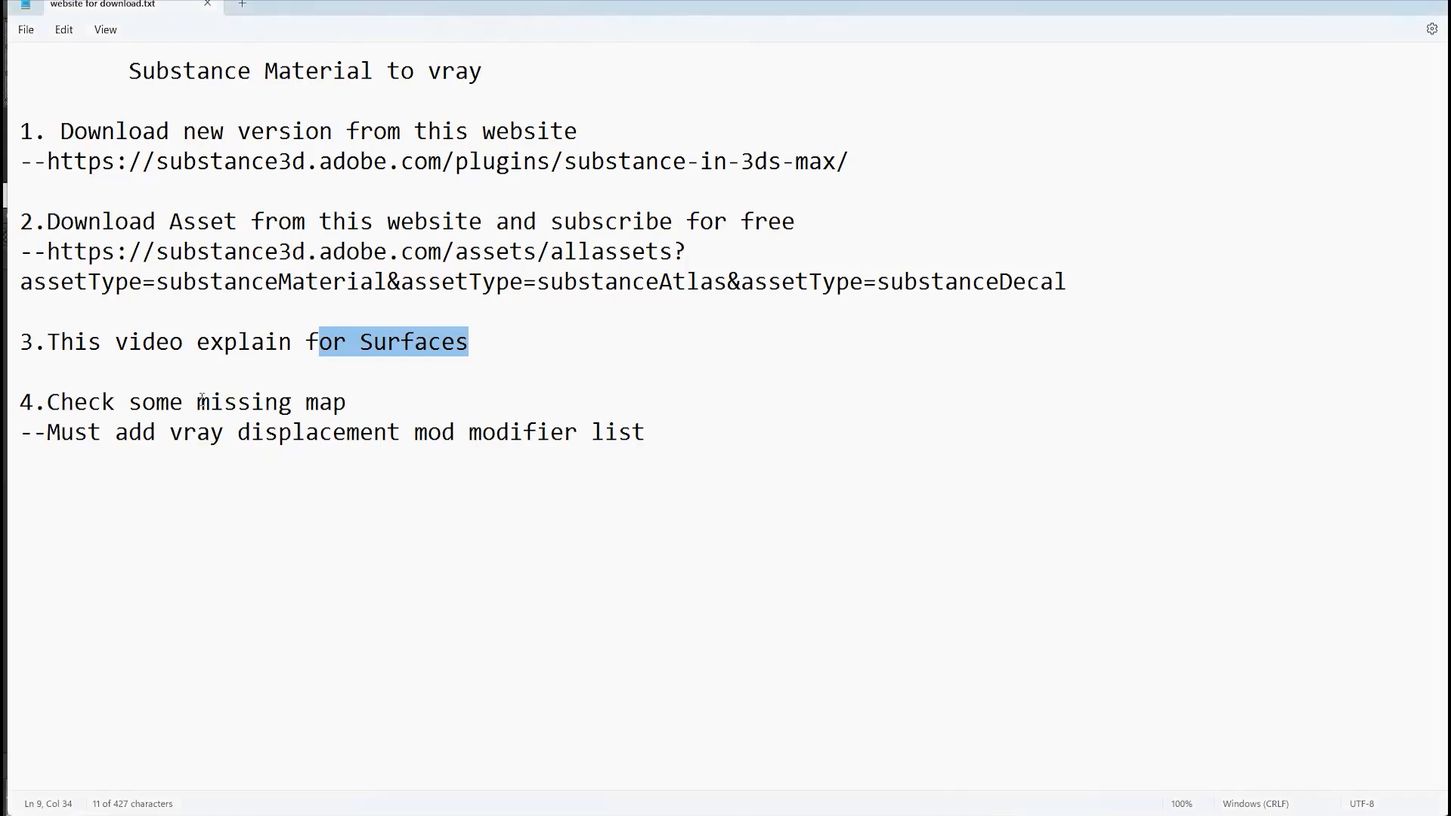
Switch to the text file and review the notes about checking missing maps and adding the V-Ray displacement modifier
click(107, 413)
drag(19, 402, 688, 448)
drag(347, 403, 184, 402)
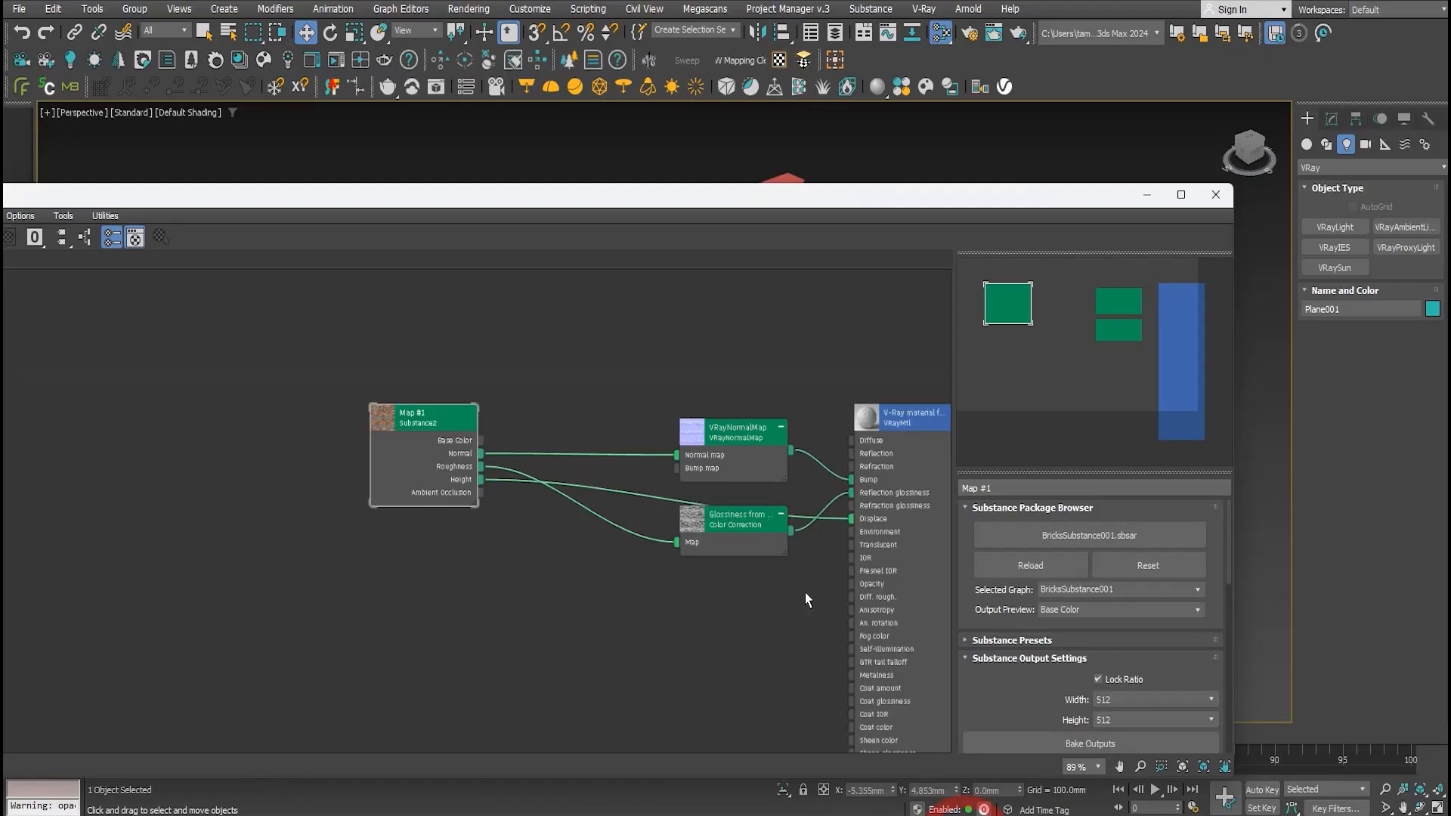
Return to 3ds Max and assign the V-Ray material for BricksSubstance001 to the wall box
middle_drag(638, 508, 411, 508)
scroll(613, 546, down, 1)
drag(683, 198, 633, 299)
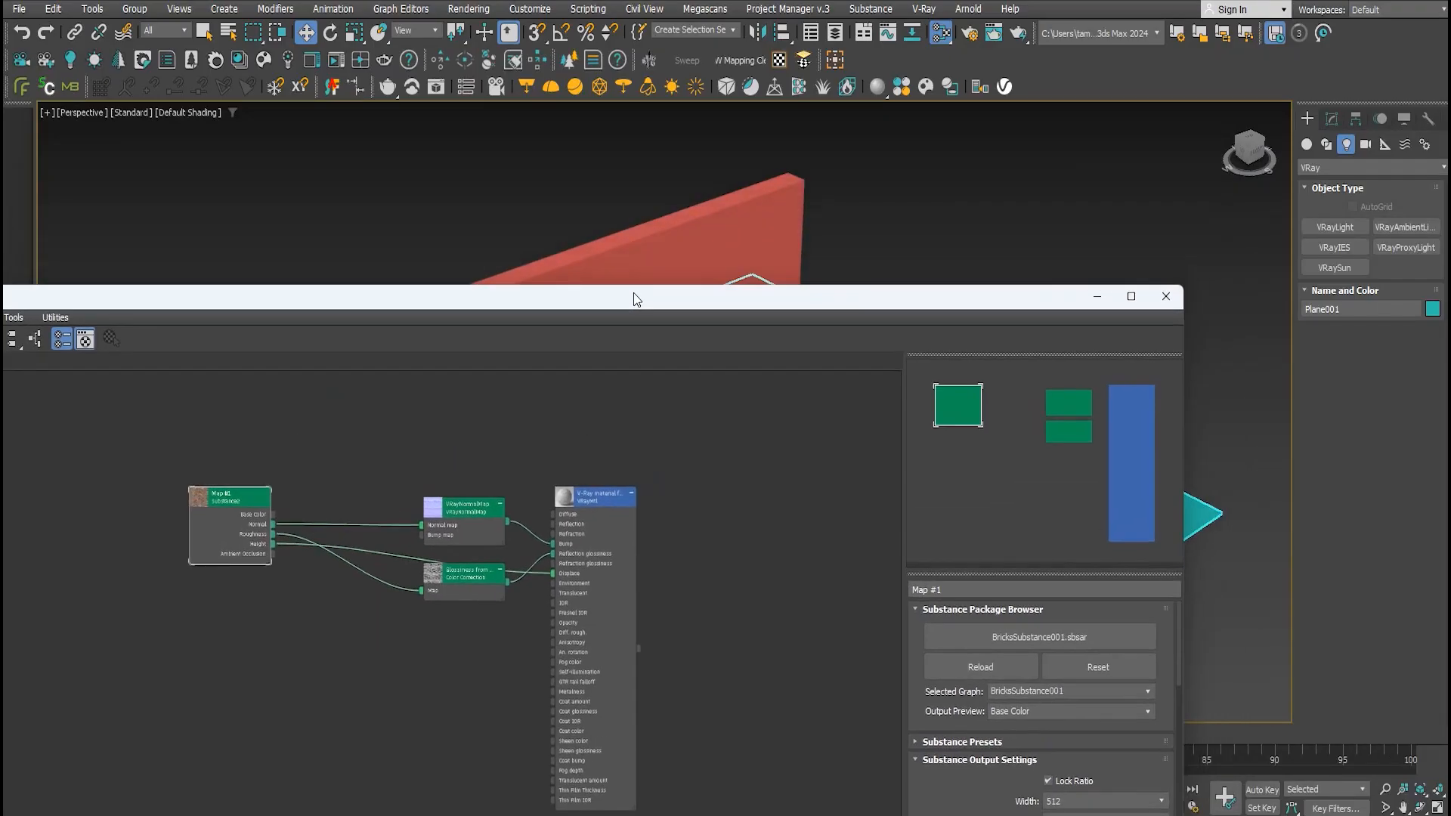
click(583, 501)
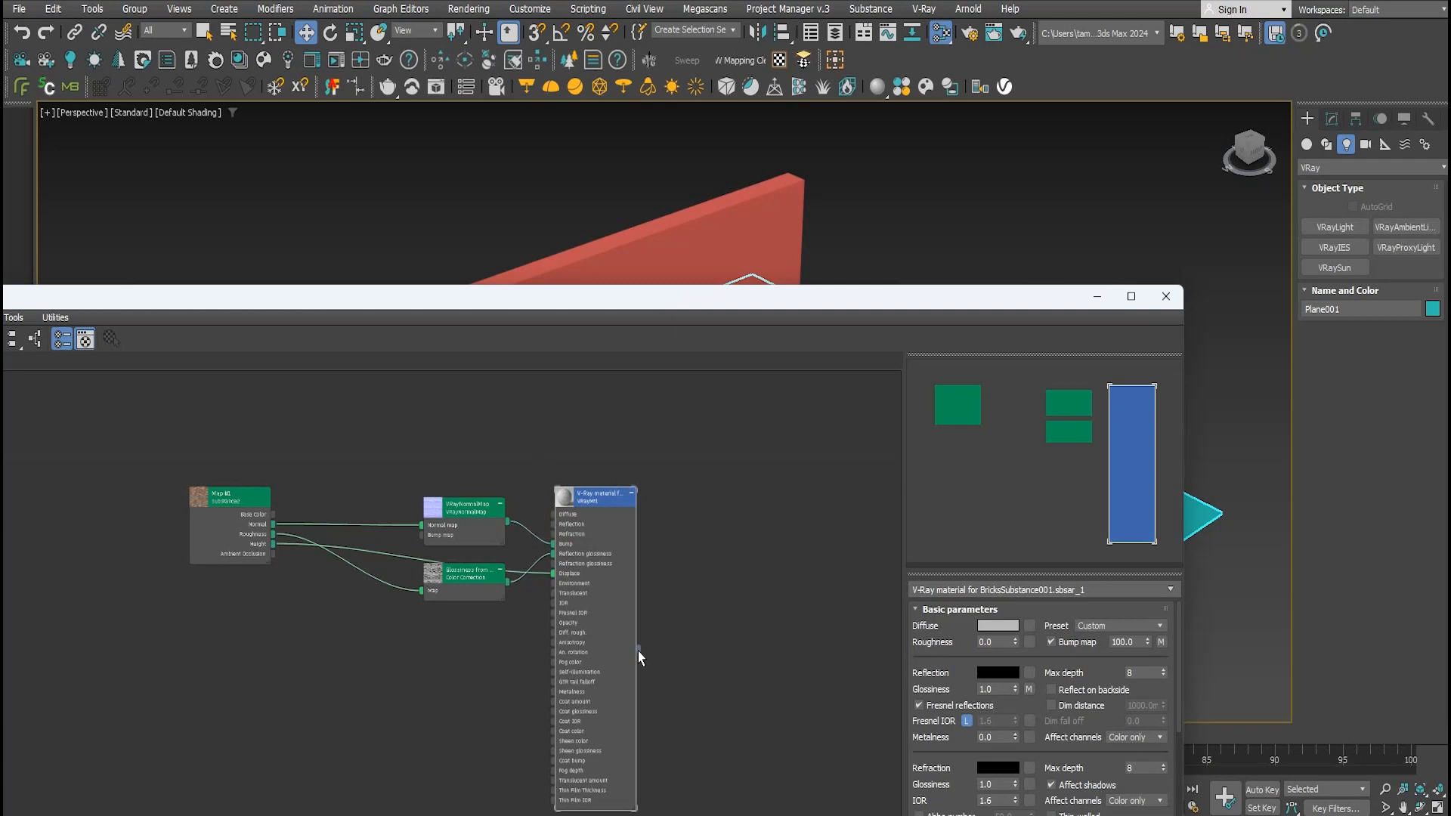
drag(764, 573, 706, 250)
drag(705, 302, 732, 486)
click(596, 269)
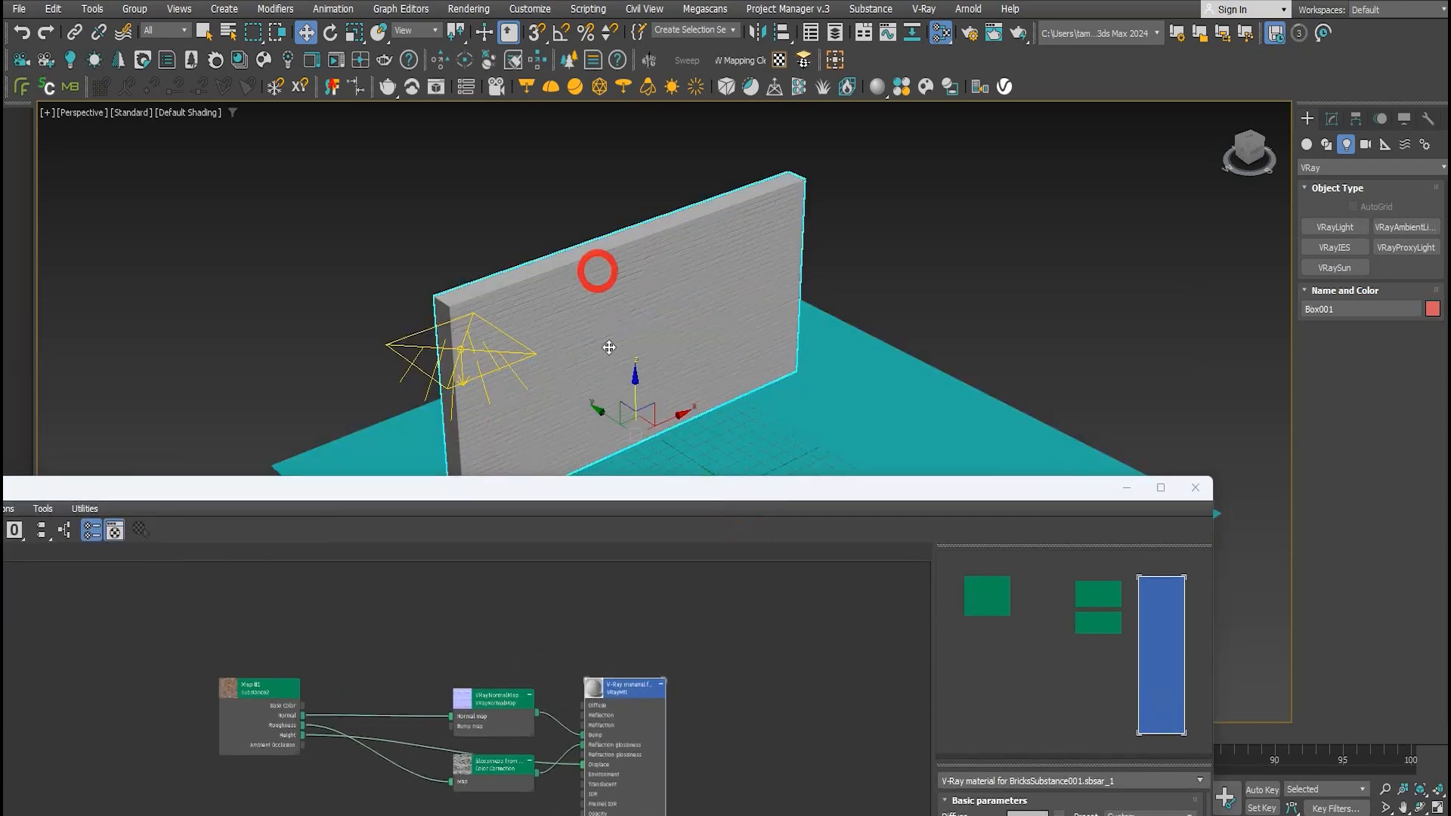
Connect the Base Color output of the Substance2 map to the V-Ray material's Diffuse input
drag(608, 482, 679, 514)
scroll(550, 357, up, 4)
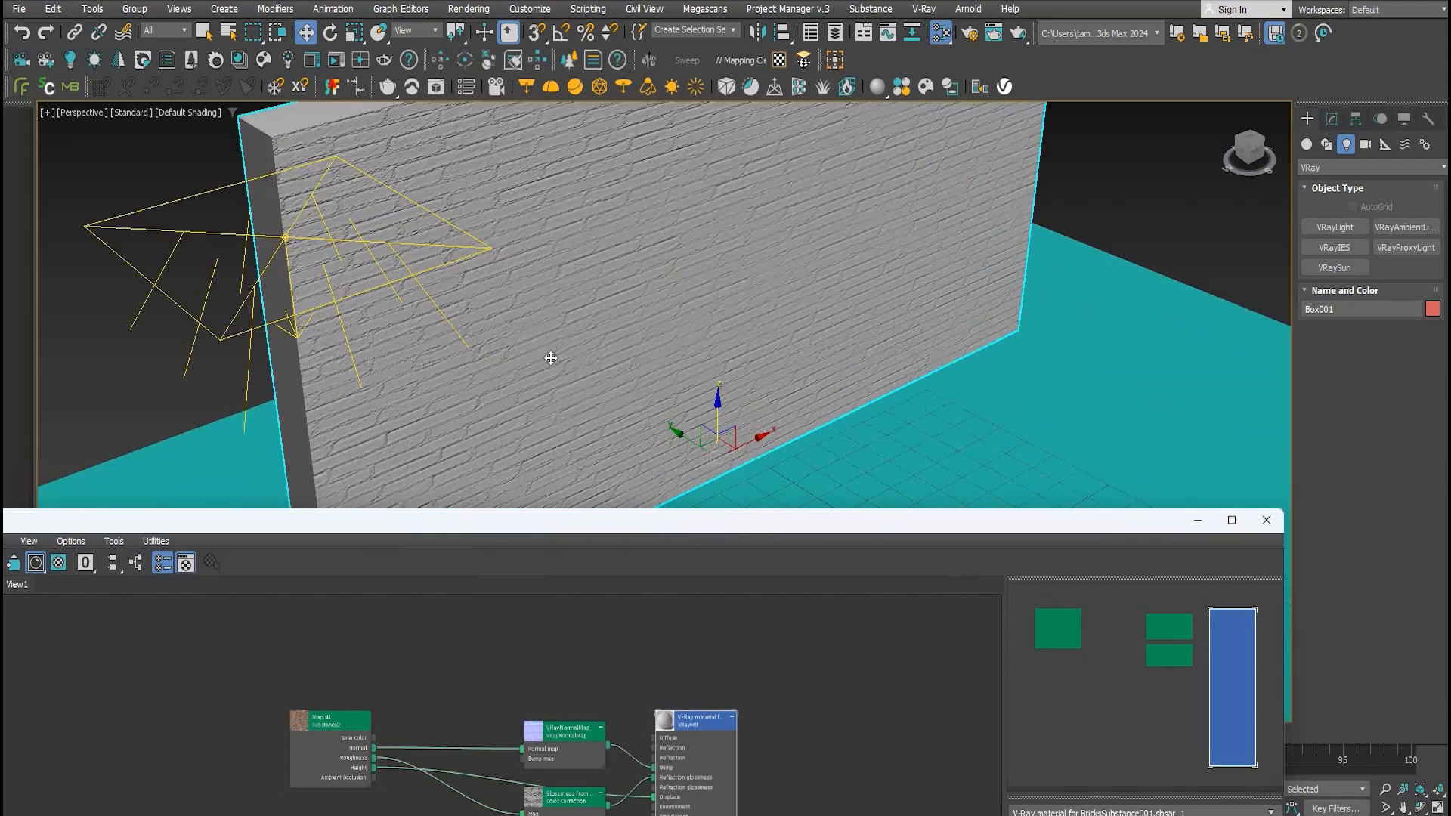
drag(553, 520, 648, 249)
scroll(438, 501, up, 3)
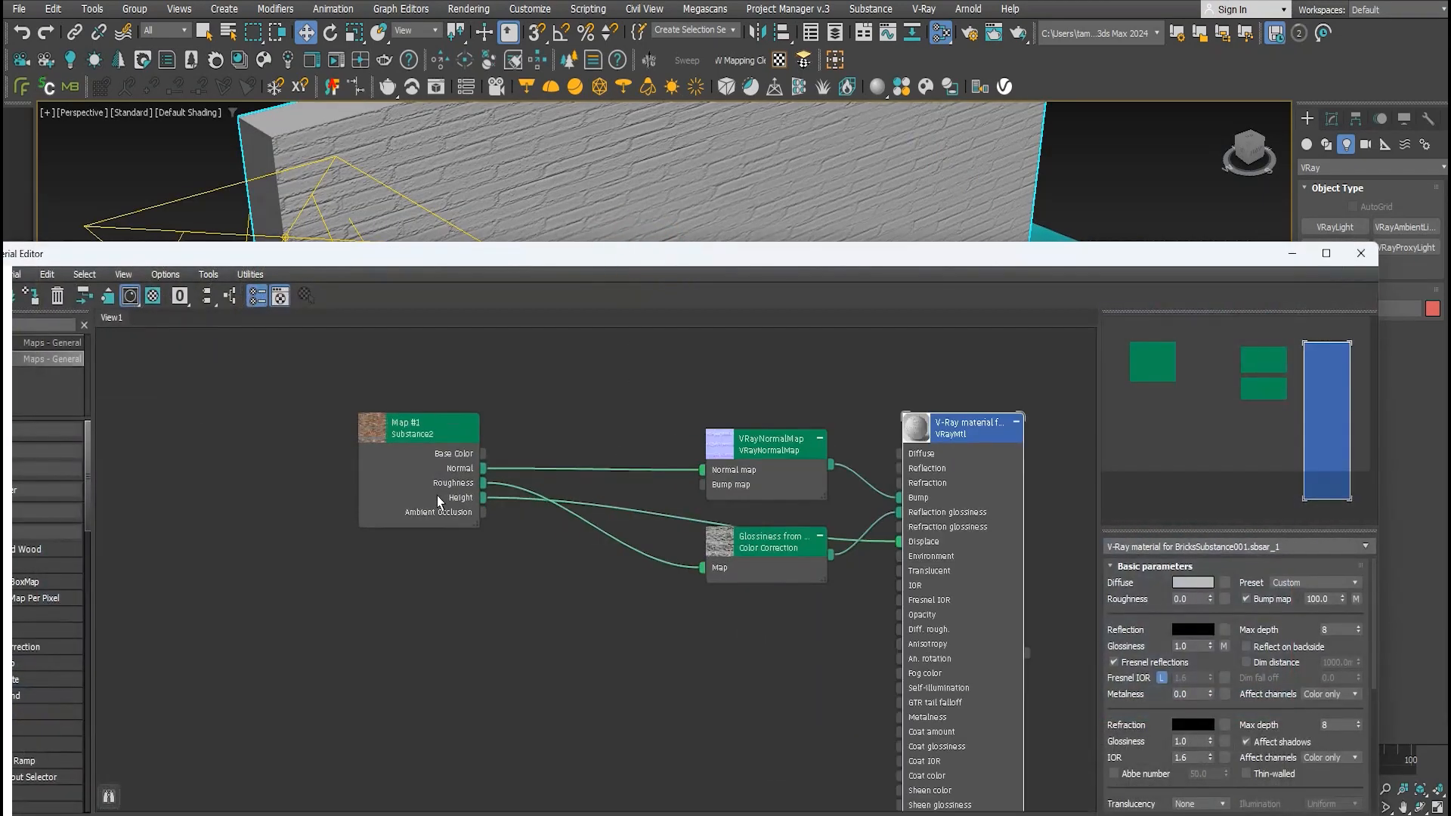
double_click(422, 433)
scroll(457, 448, up, 2)
middle_drag(921, 448, 742, 500)
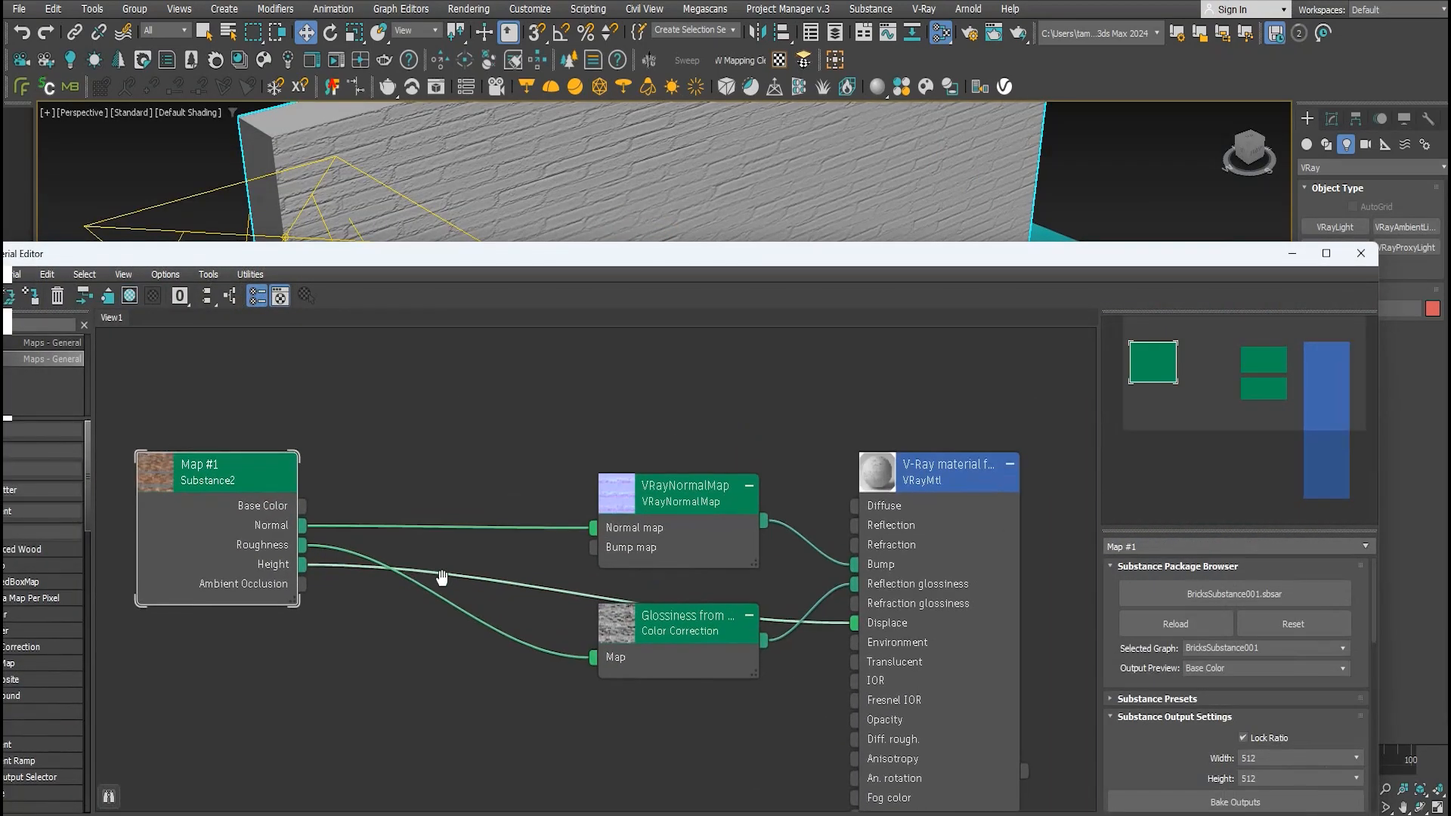
drag(695, 518, 698, 503)
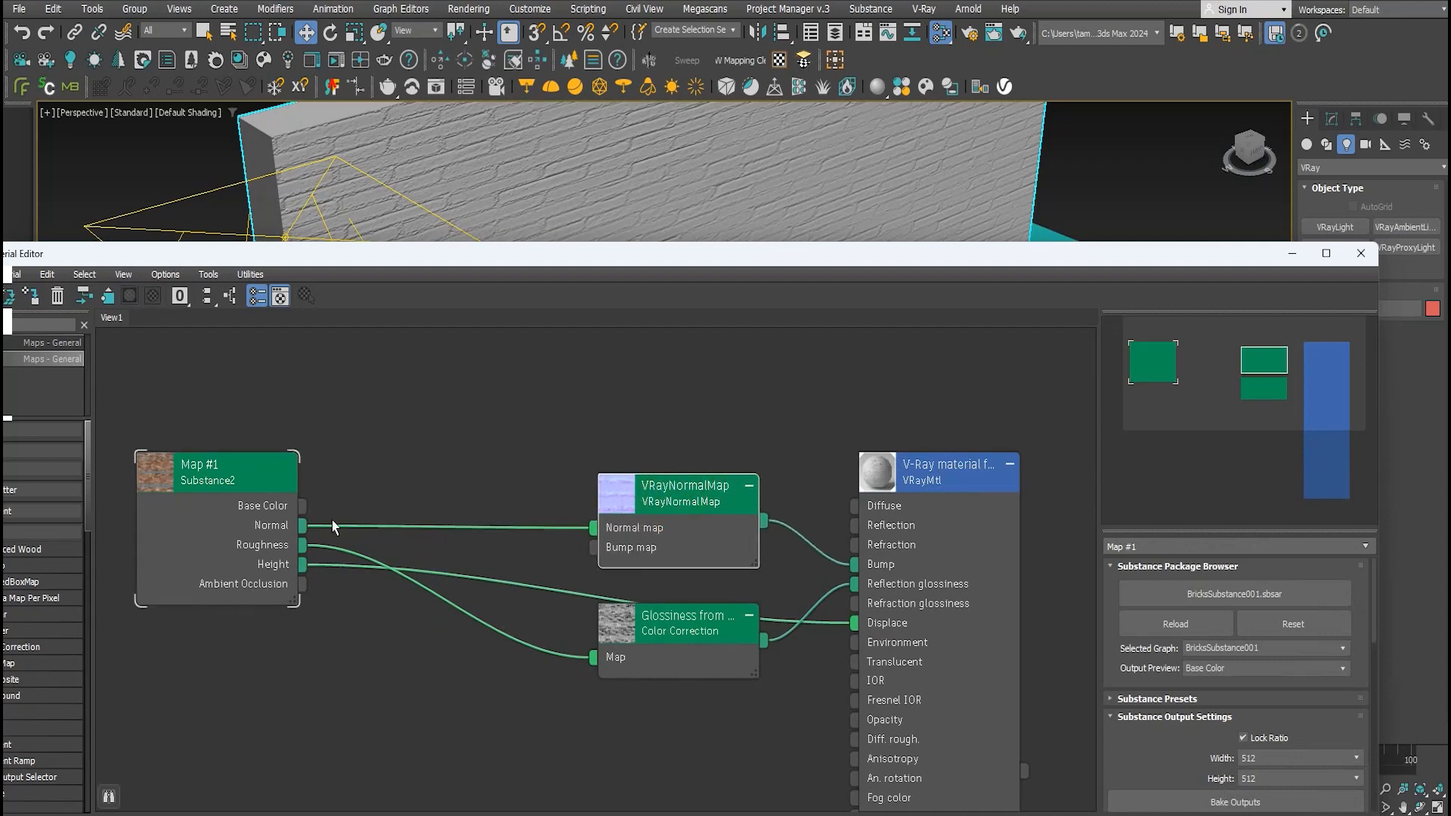
drag(303, 505, 854, 507)
drag(212, 481, 251, 501)
middle_drag(869, 395, 750, 439)
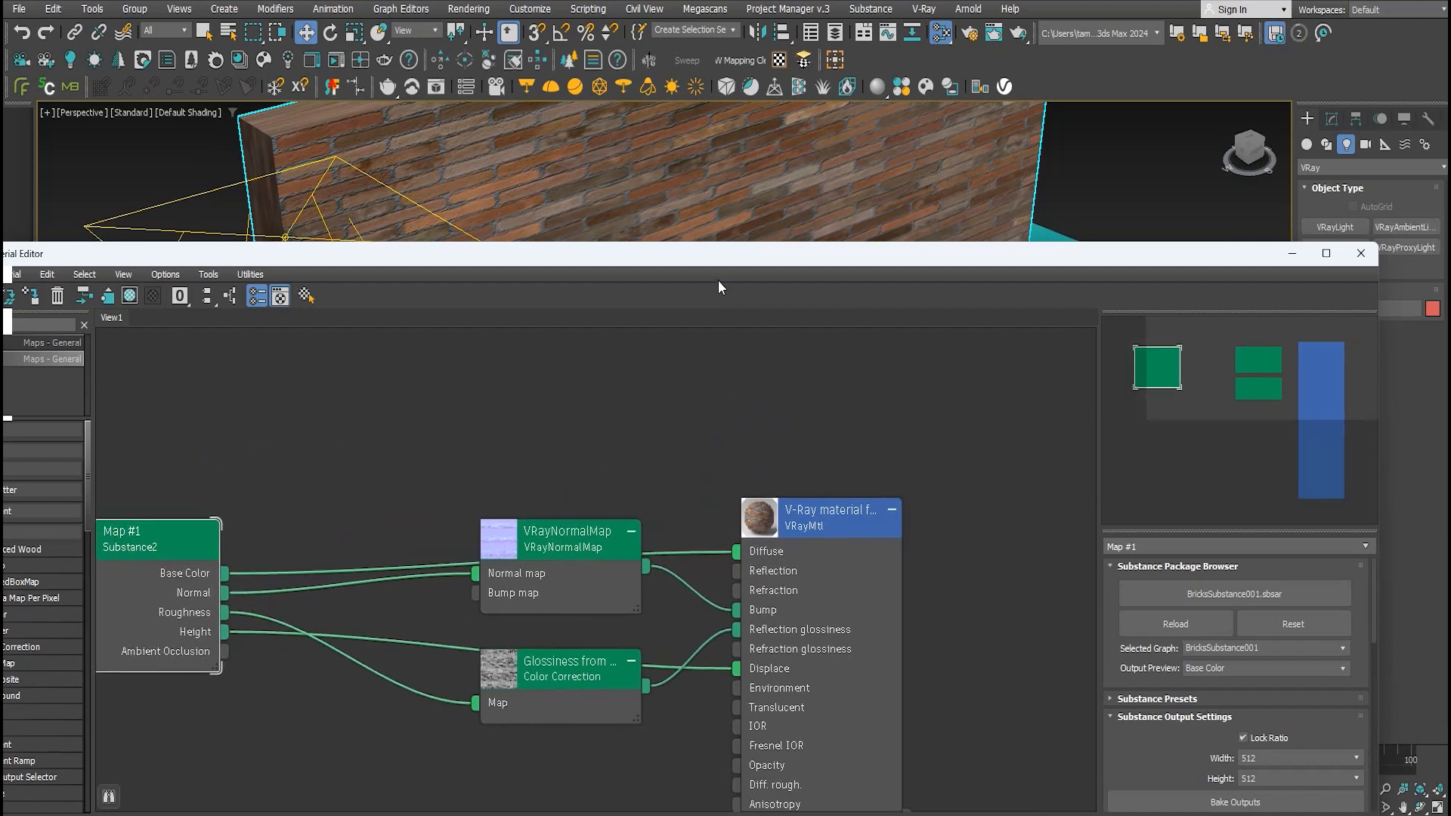
Add a UVW Map modifier to the wall box and set its mapping type to Box
drag(708, 262, 709, 458)
scroll(664, 324, down, 3)
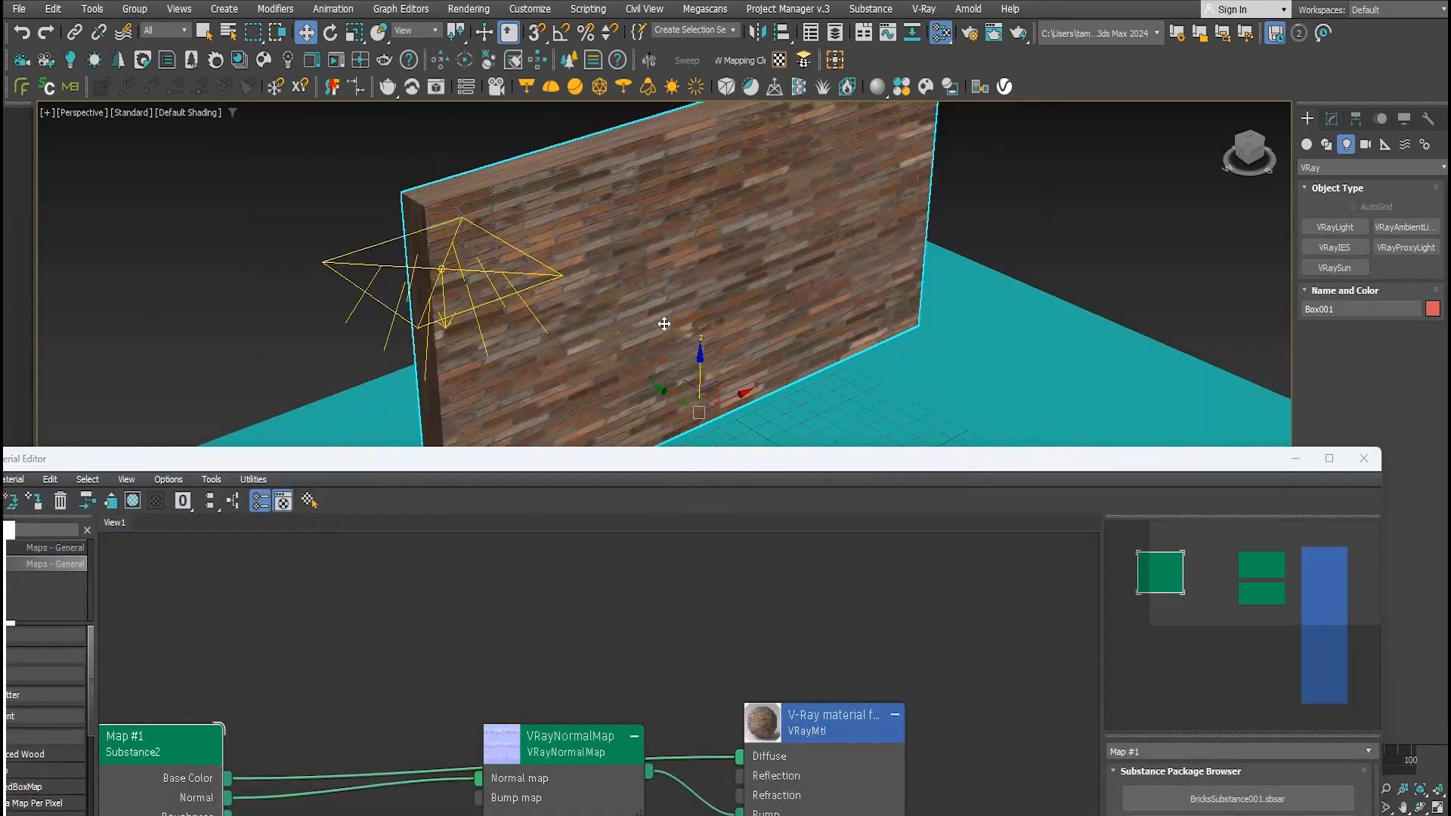
click(1331, 118)
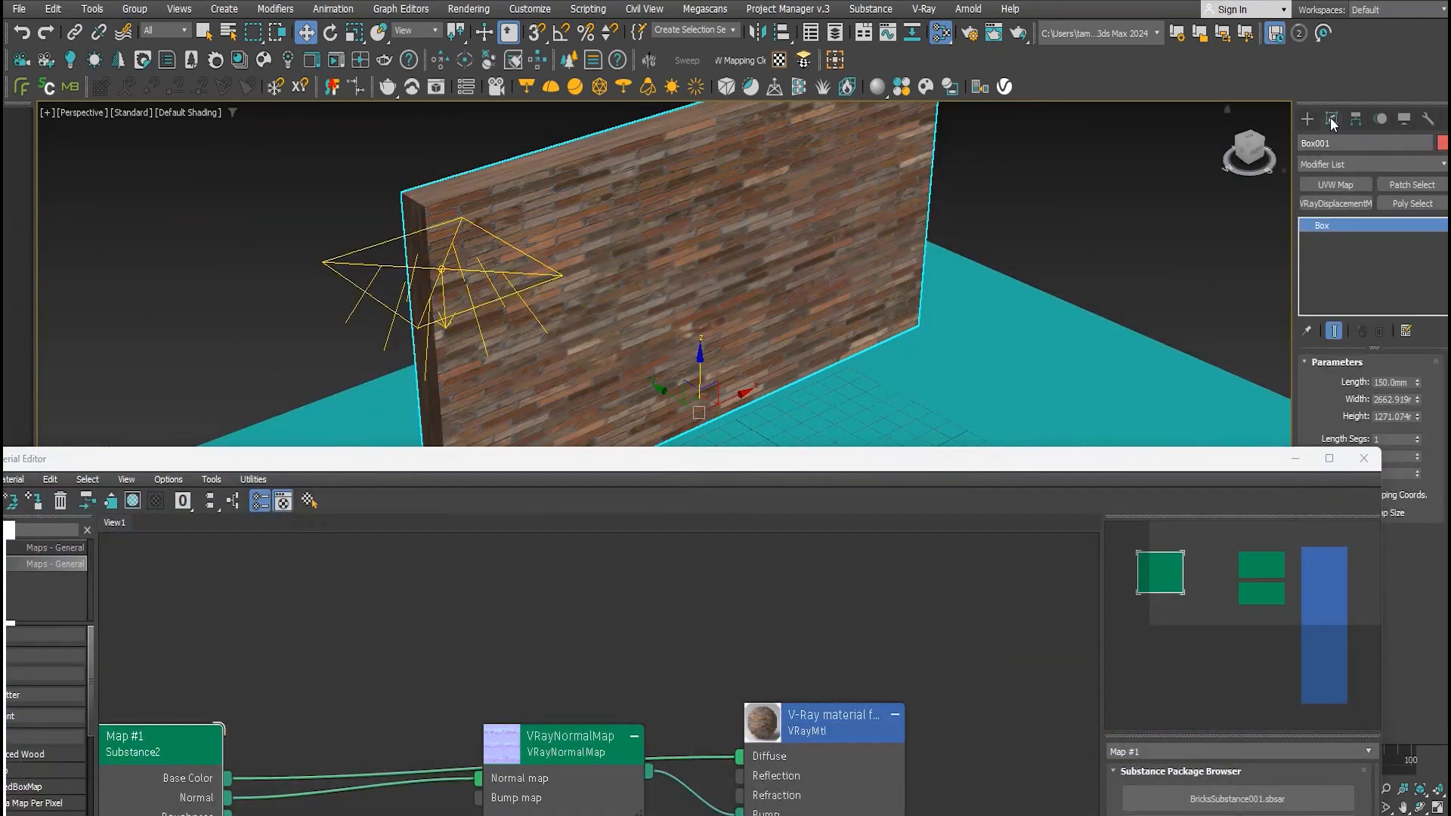
click(1339, 186)
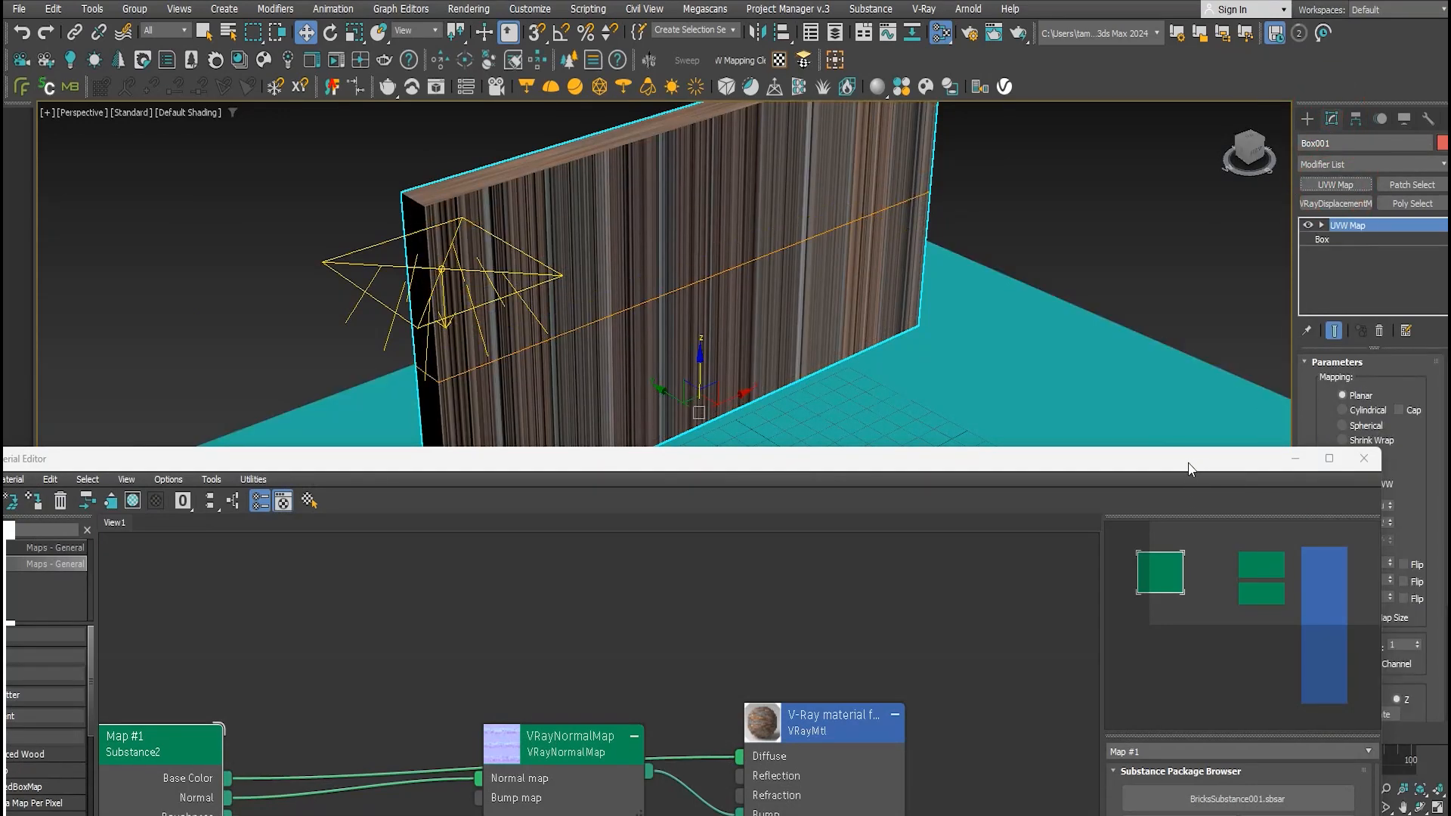
drag(1188, 469, 999, 561)
click(1376, 444)
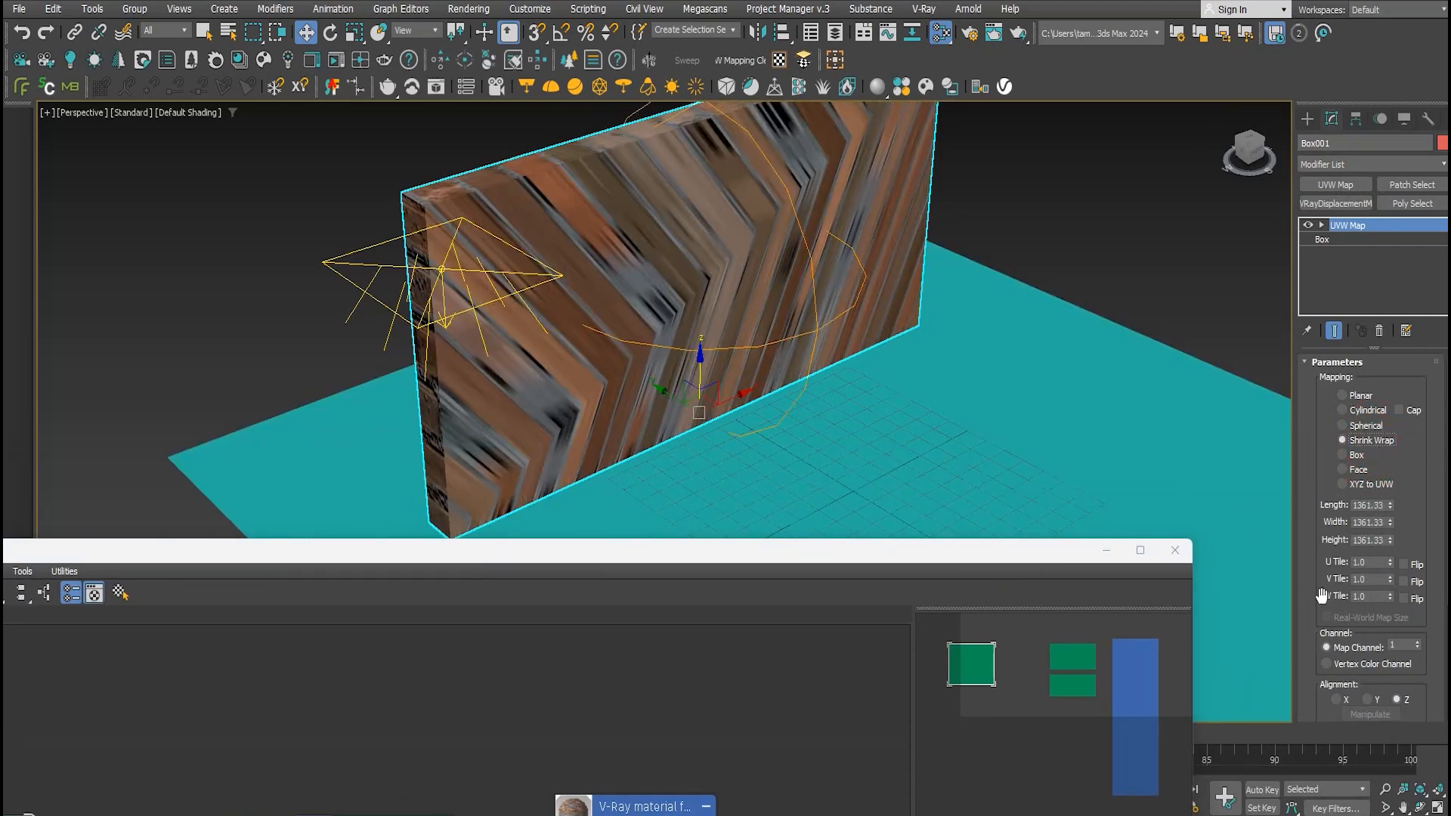
click(1352, 458)
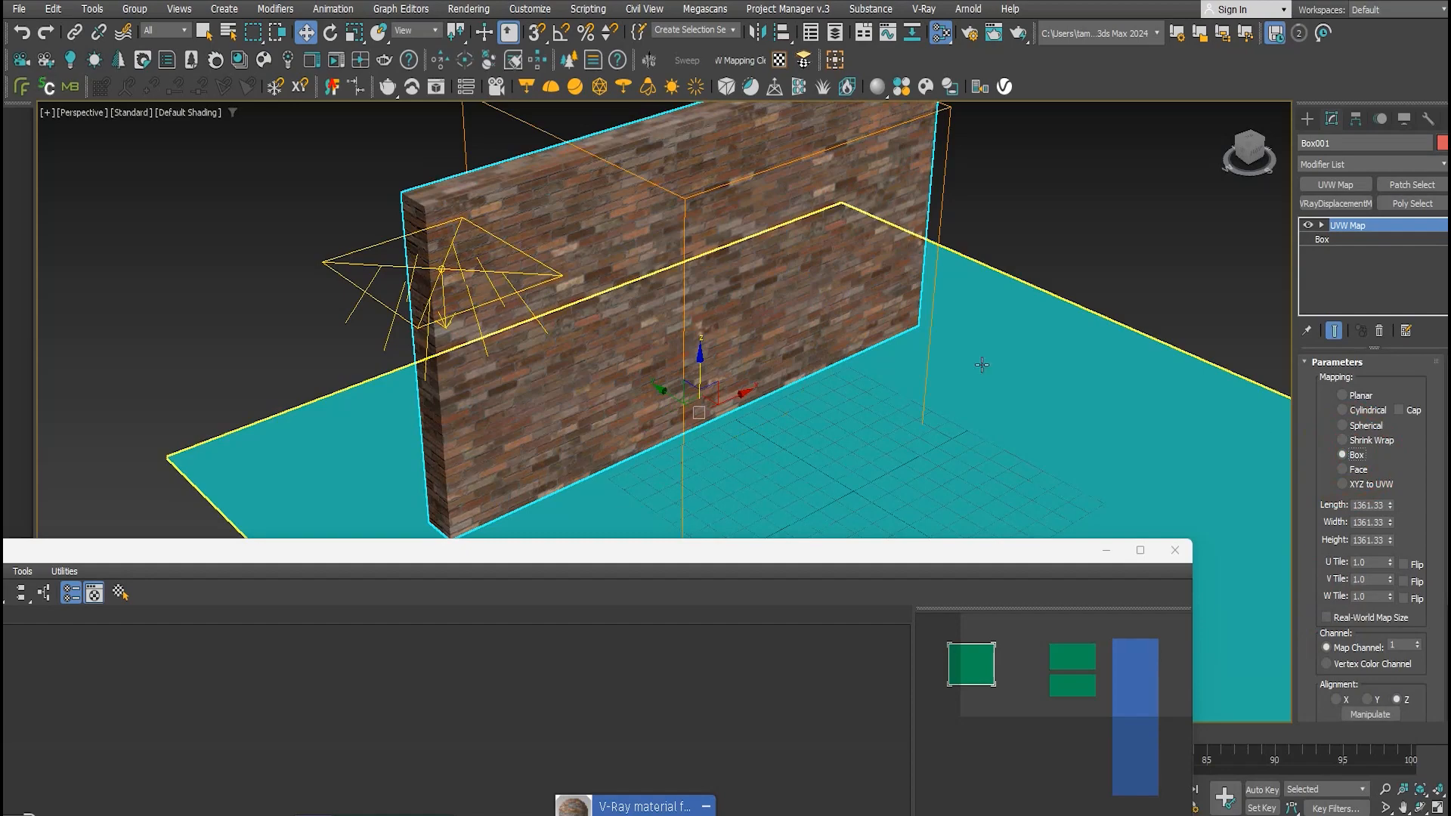
Scale up the wall's UVW Map gizmo uniformly to enlarge the brick pattern, and leave gizmo editing
alt+middle_drag(531, 405, 541, 347)
scroll(502, 355, up, 2)
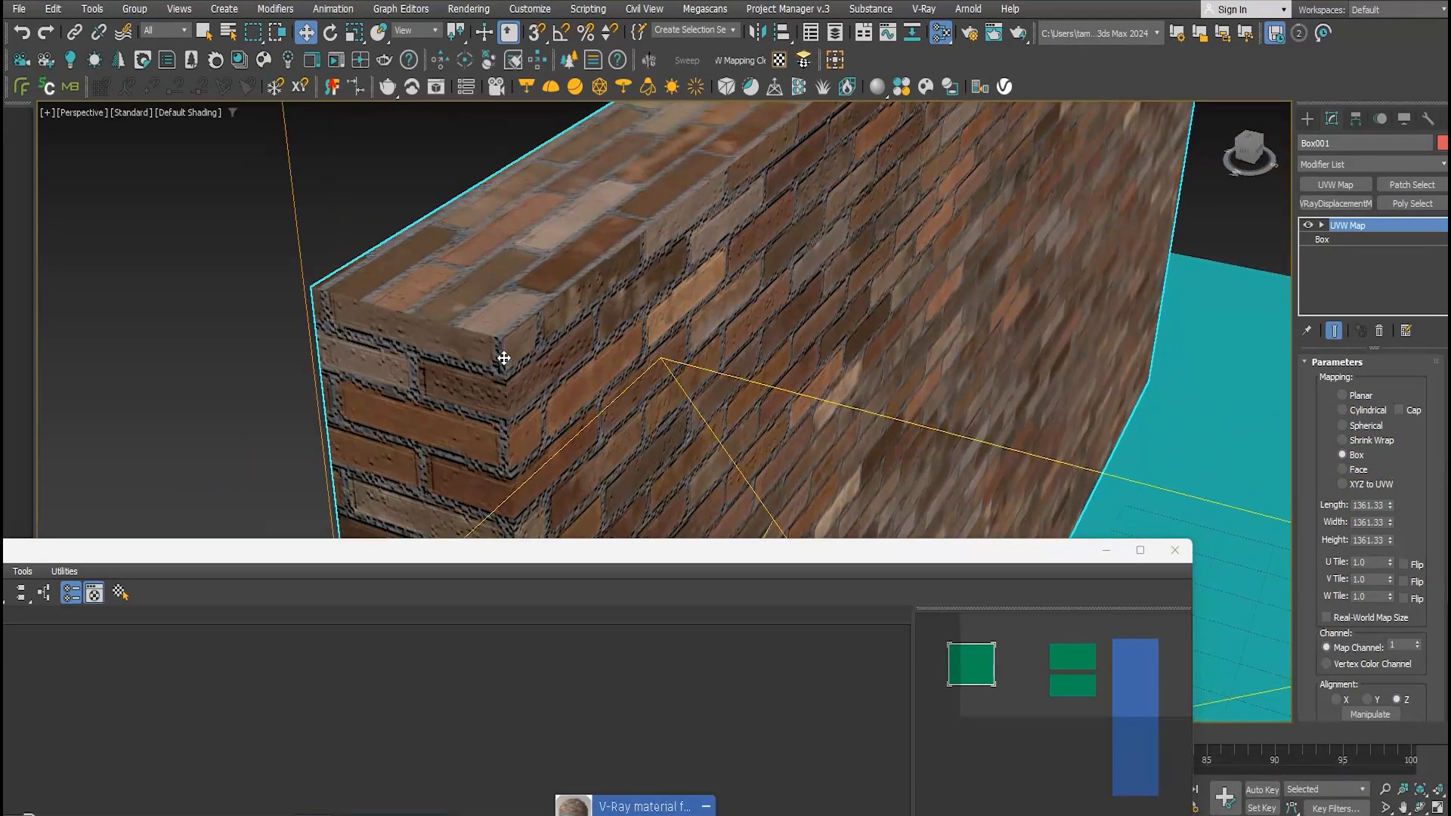
click(1322, 225)
click(1341, 240)
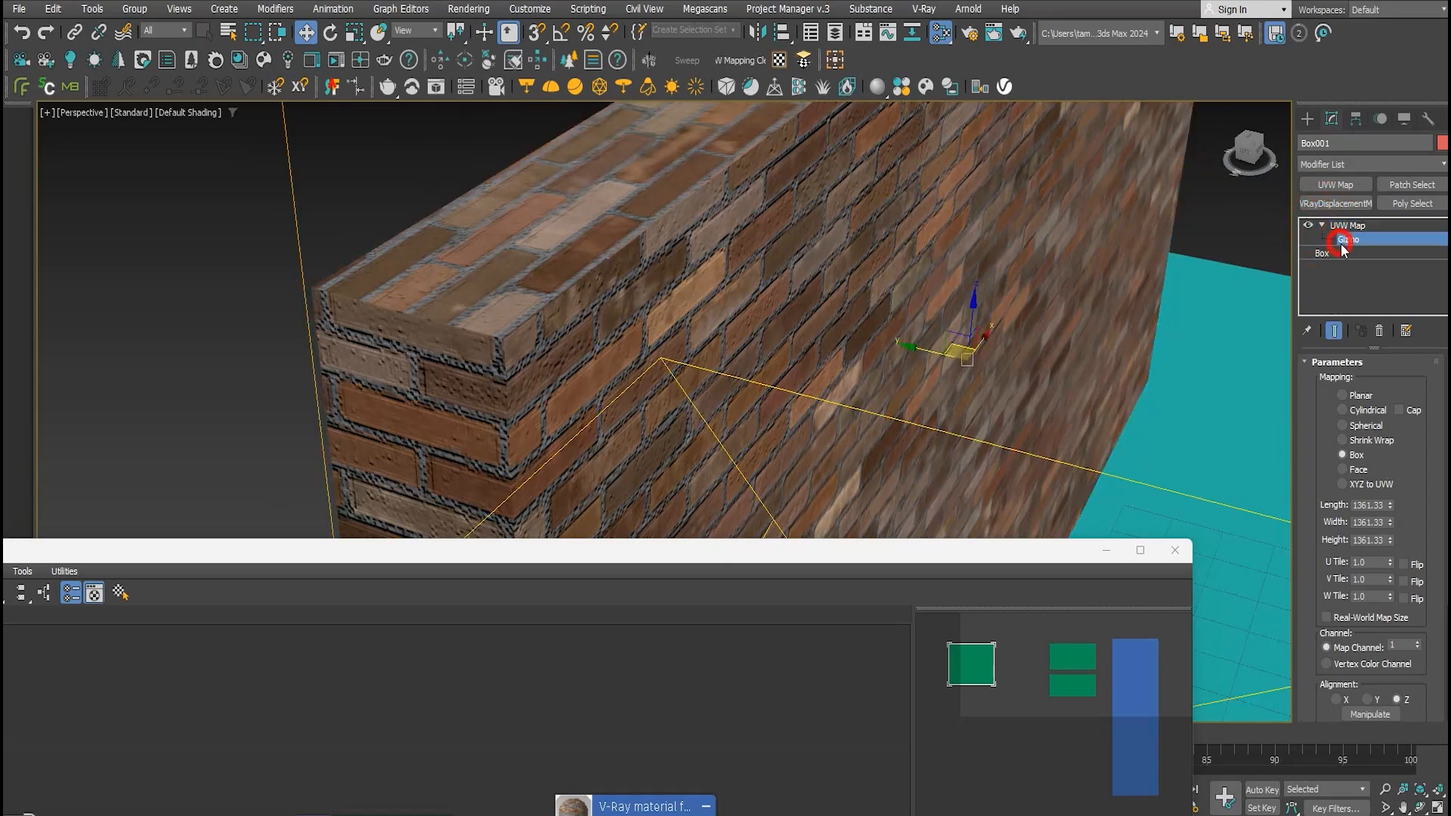
click(353, 36)
alt+middle_drag(810, 330, 750, 365)
drag(835, 329, 824, 271)
scroll(848, 269, down, 5)
alt+middle_drag(863, 316, 844, 313)
scroll(814, 285, up, 2)
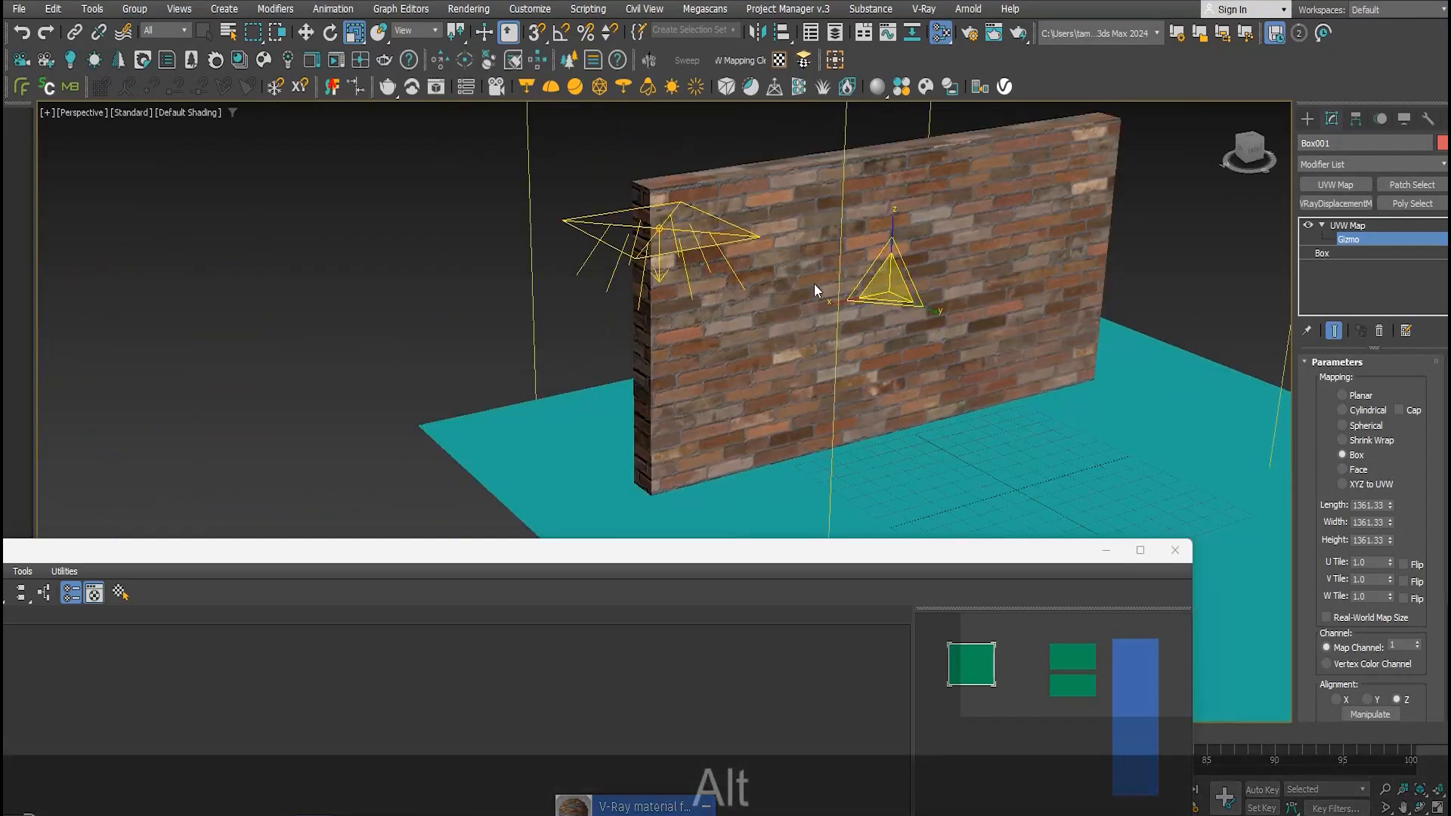
scroll(815, 285, up, 3)
click(1355, 240)
middle_drag(1118, 318, 913, 359)
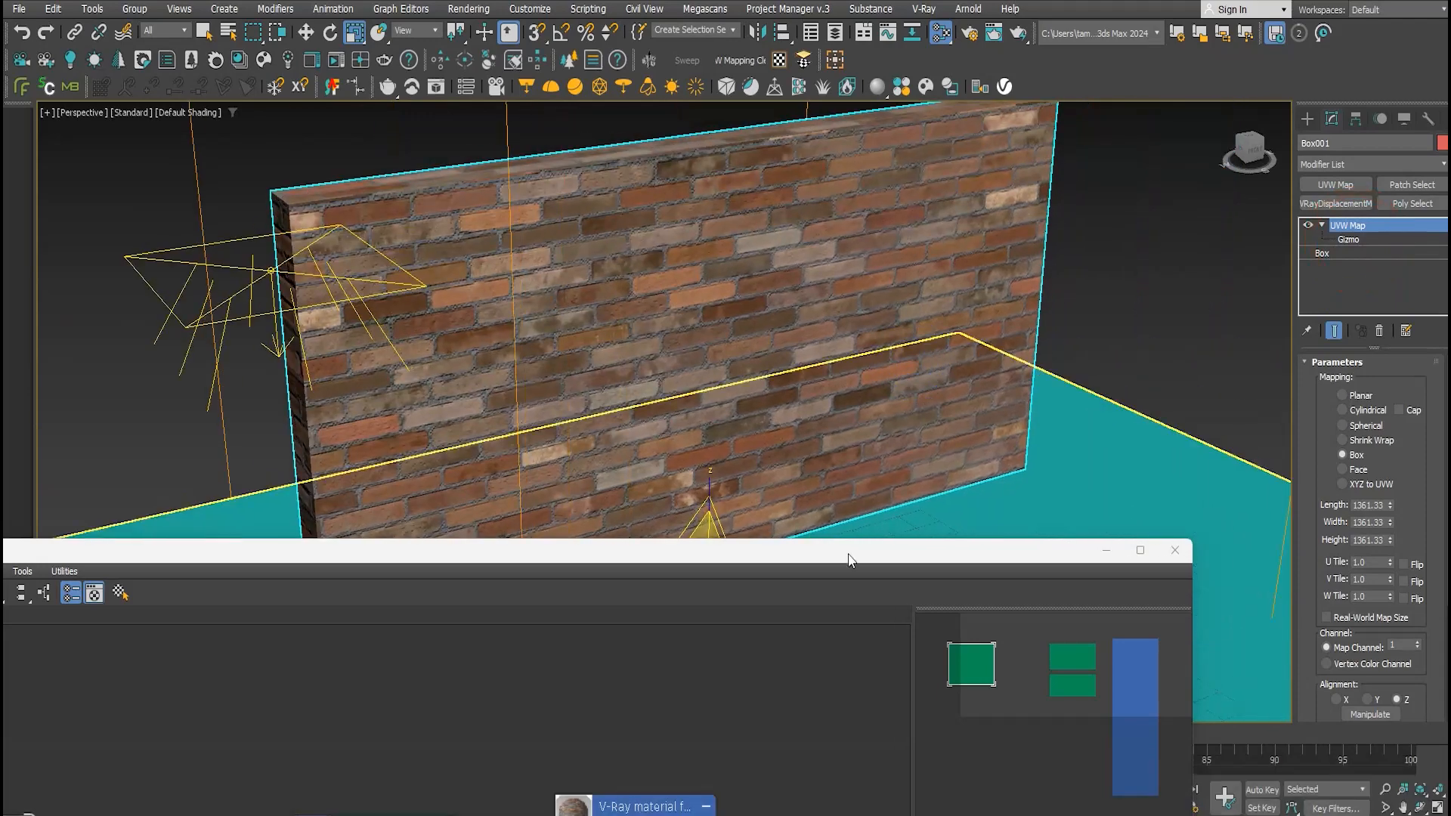
Maximize the material editor and reposition the Substance2 and VRayNormalMap nodes, bringing them closer together
drag(845, 558, 848, 543)
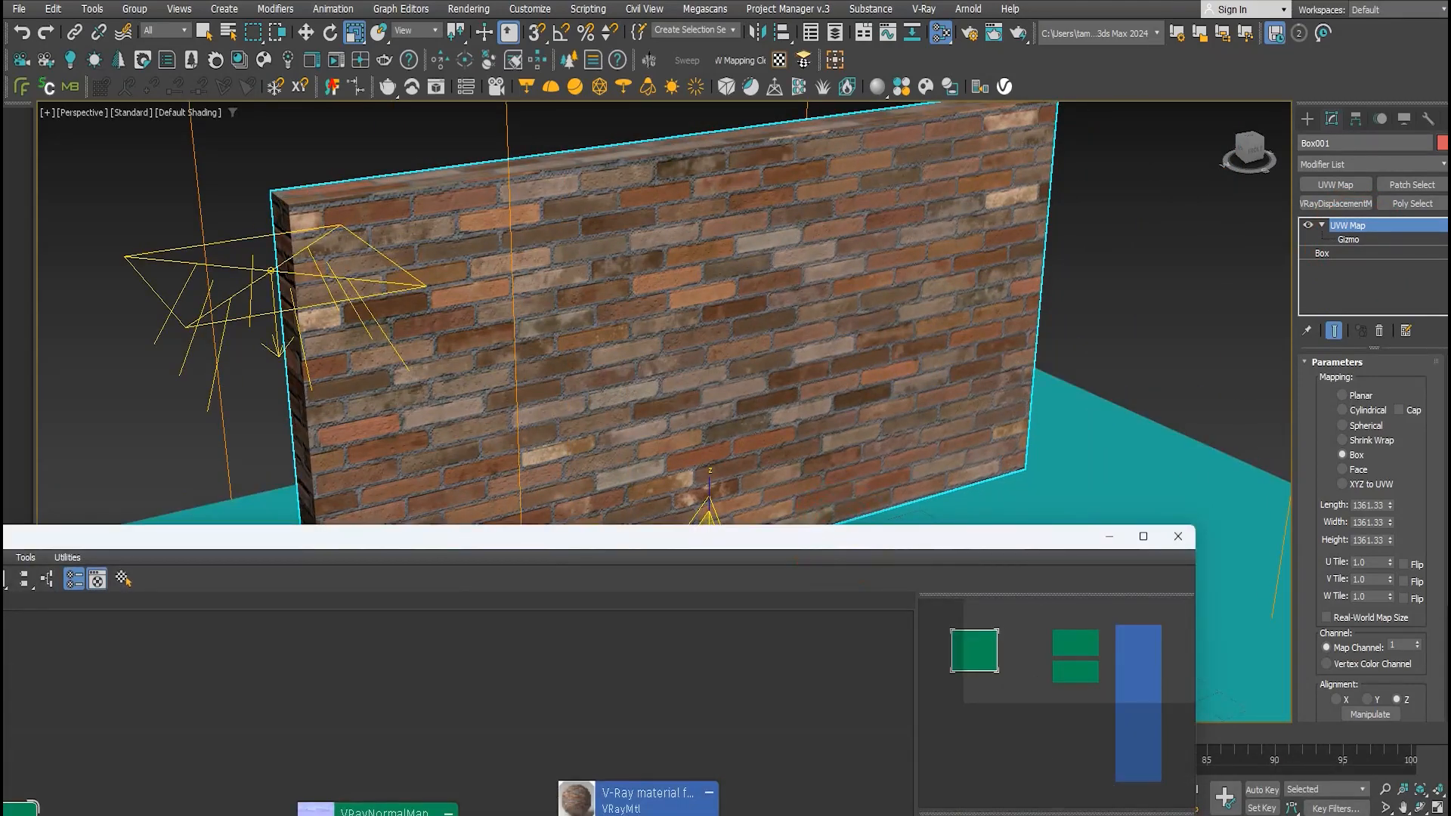
mouse_move(1062, 815)
drag(638, 550, 822, 279)
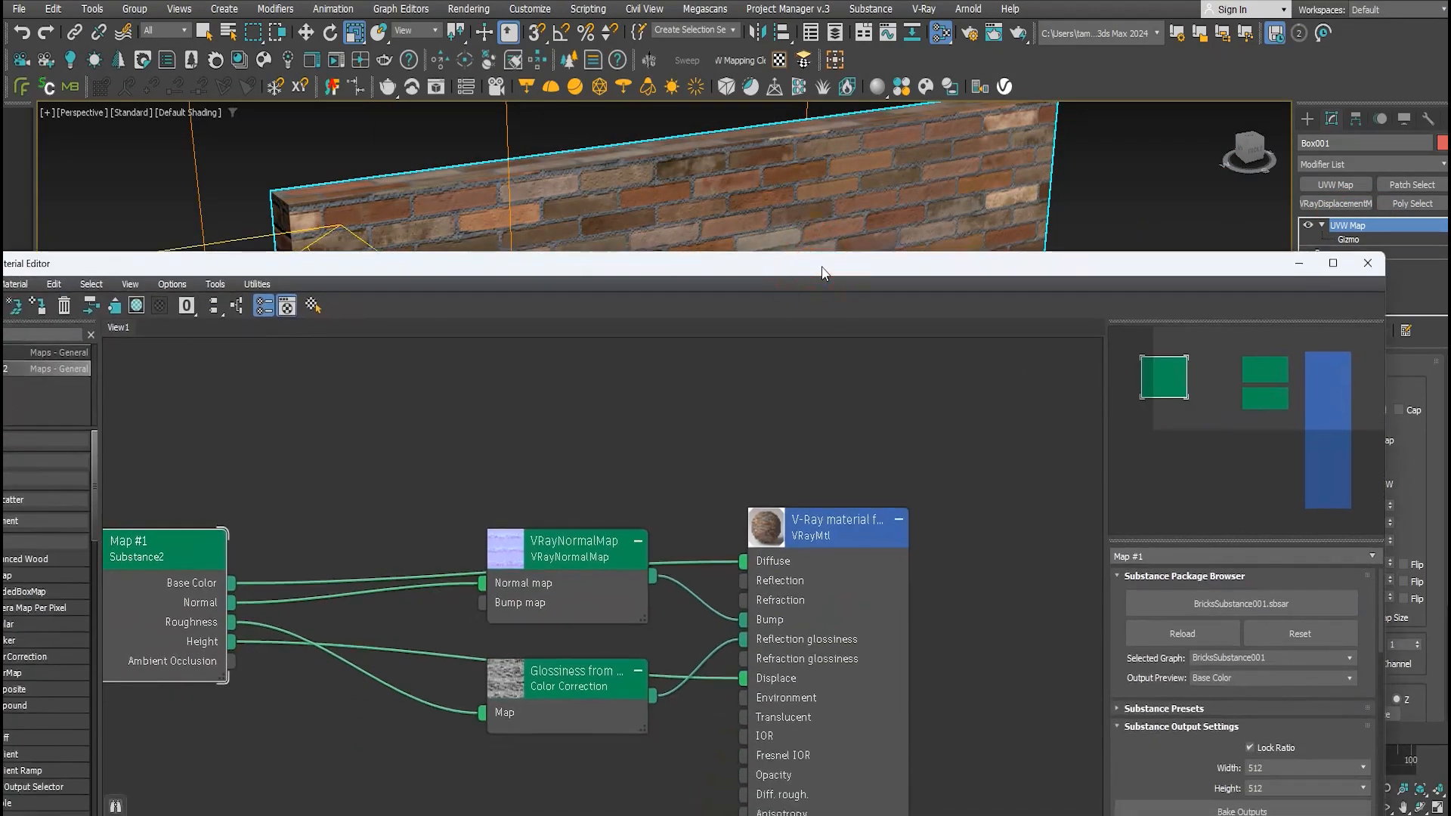
double_click(819, 266)
middle_drag(493, 525, 696, 547)
scroll(298, 465, up, 2)
drag(493, 254, 467, 312)
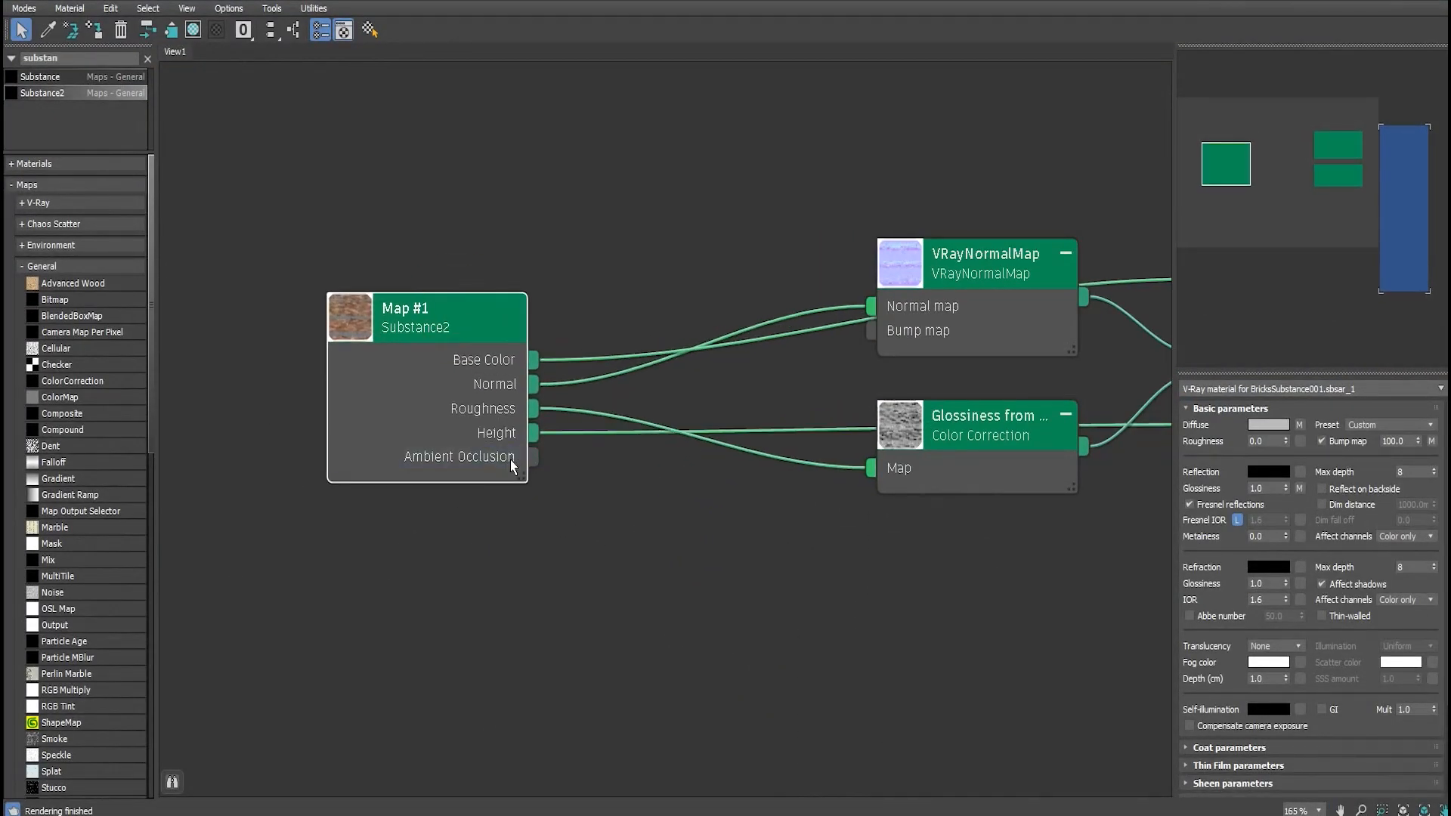
drag(970, 273, 842, 300)
scroll(872, 363, down, 2)
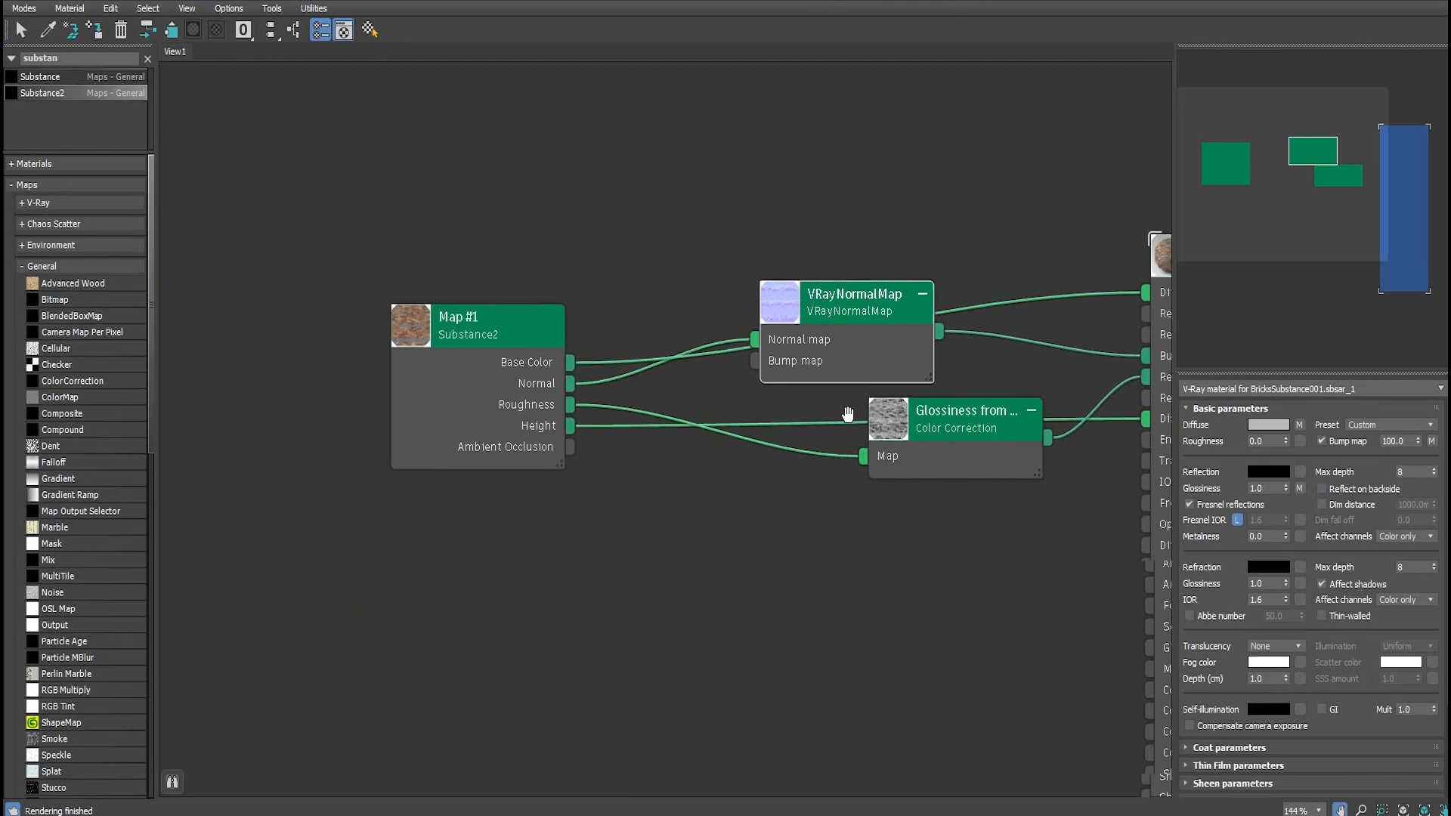
middle_drag(872, 404, 720, 456)
middle_drag(799, 358, 803, 285)
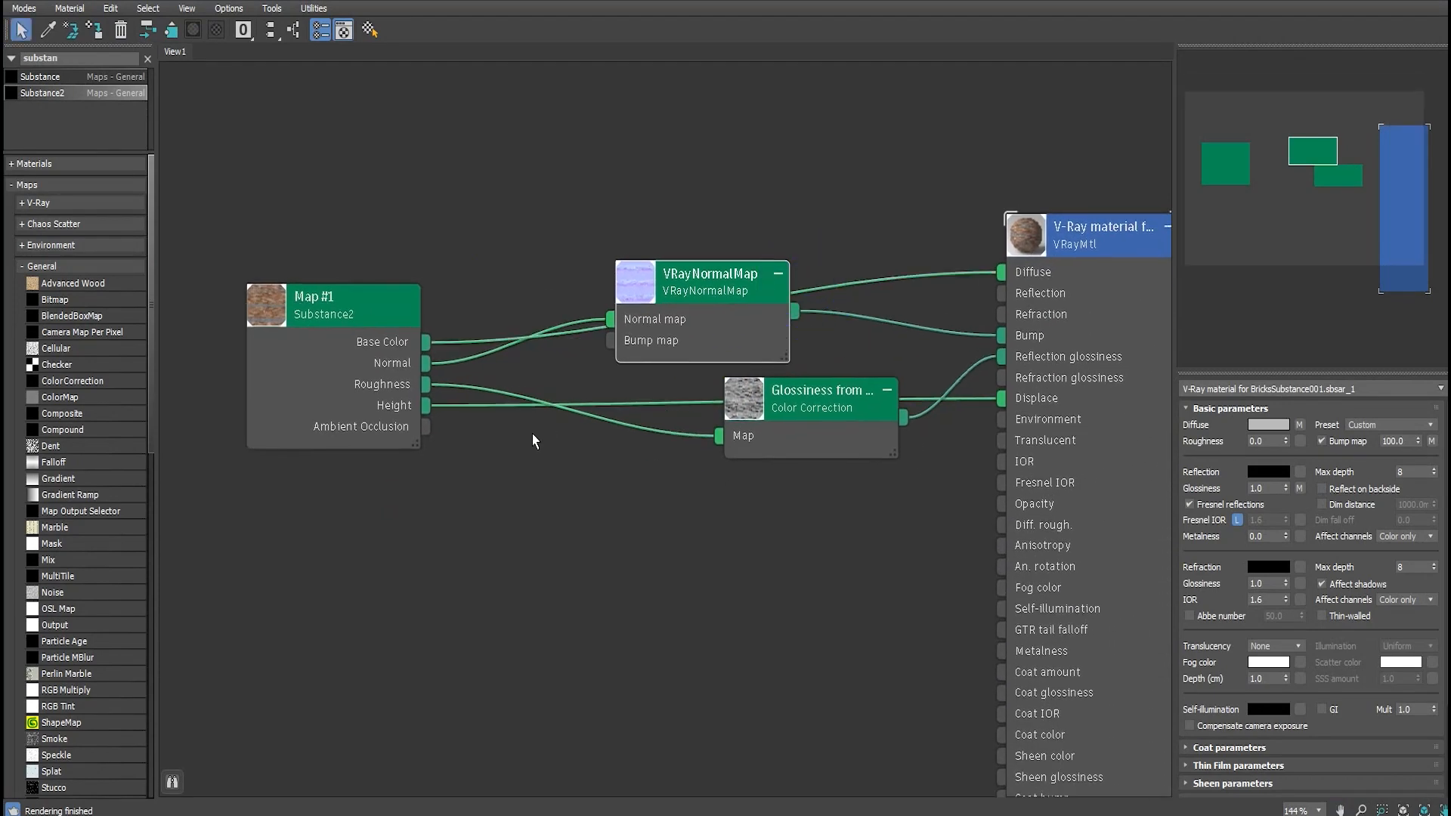
Add a VRayCompTex map above the normal map, with the Substance2 Base Color as Source A and Ambient Occlusion as Source B
click(24, 203)
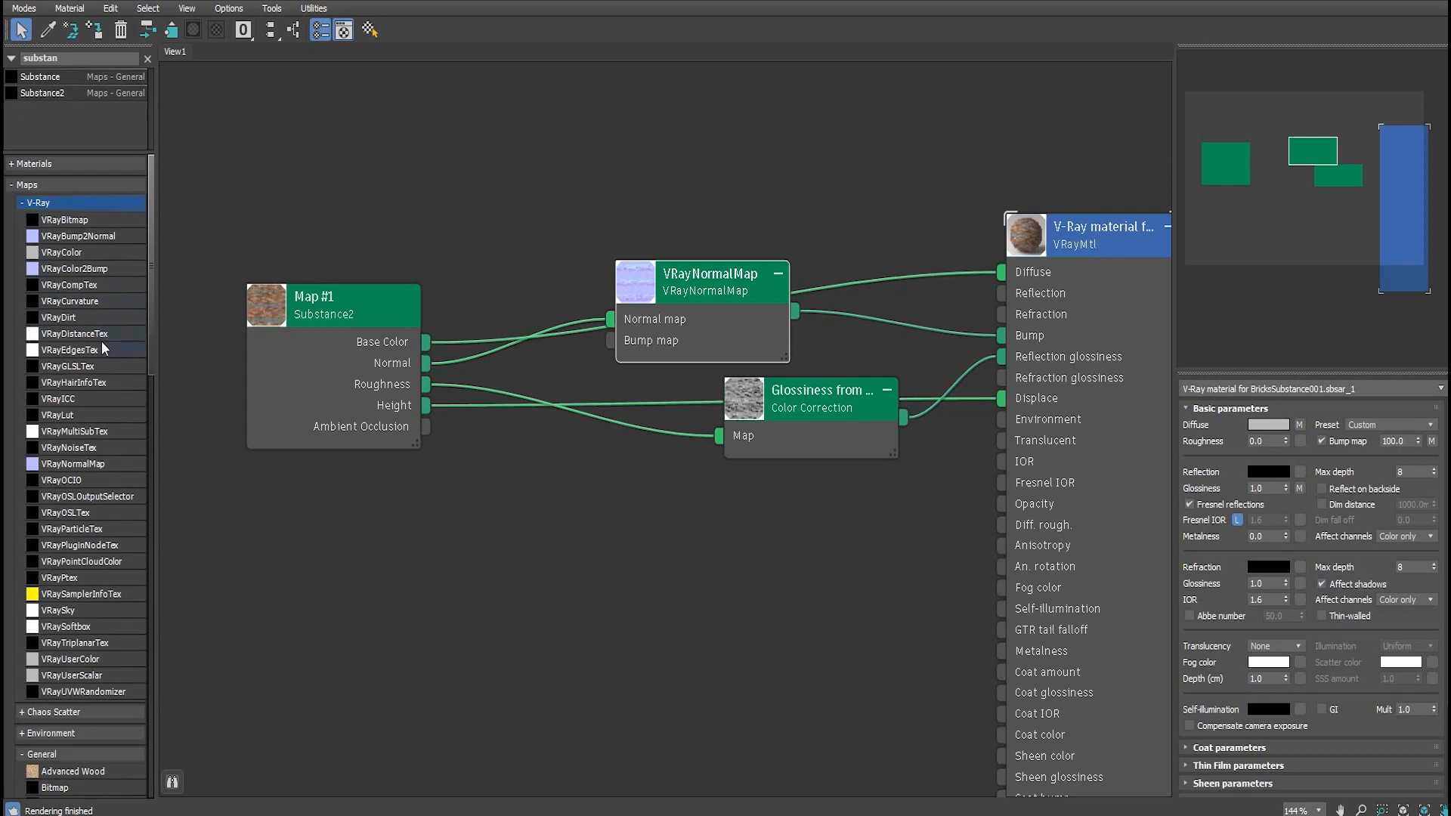
click(78, 285)
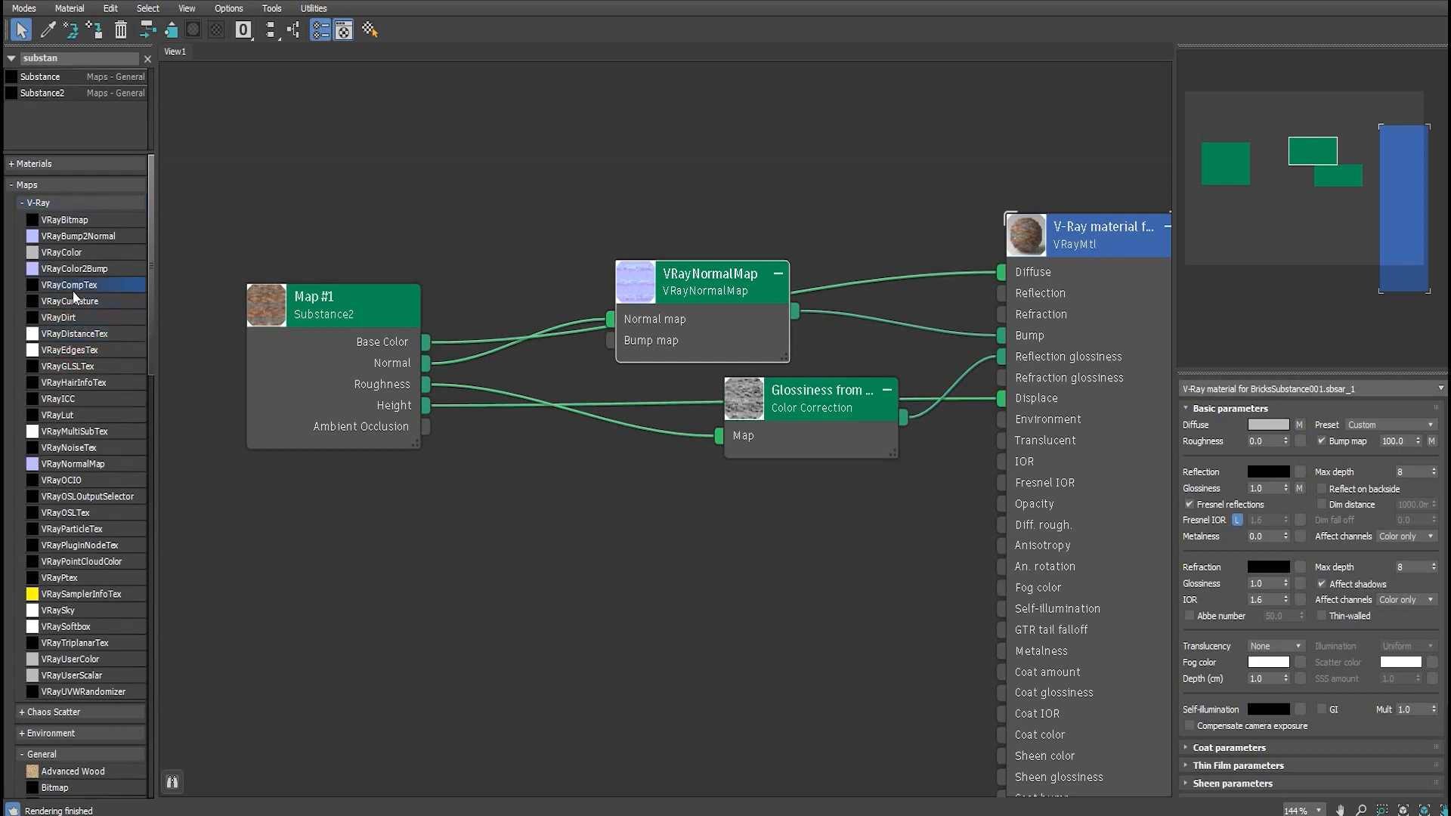
drag(700, 130, 681, 130)
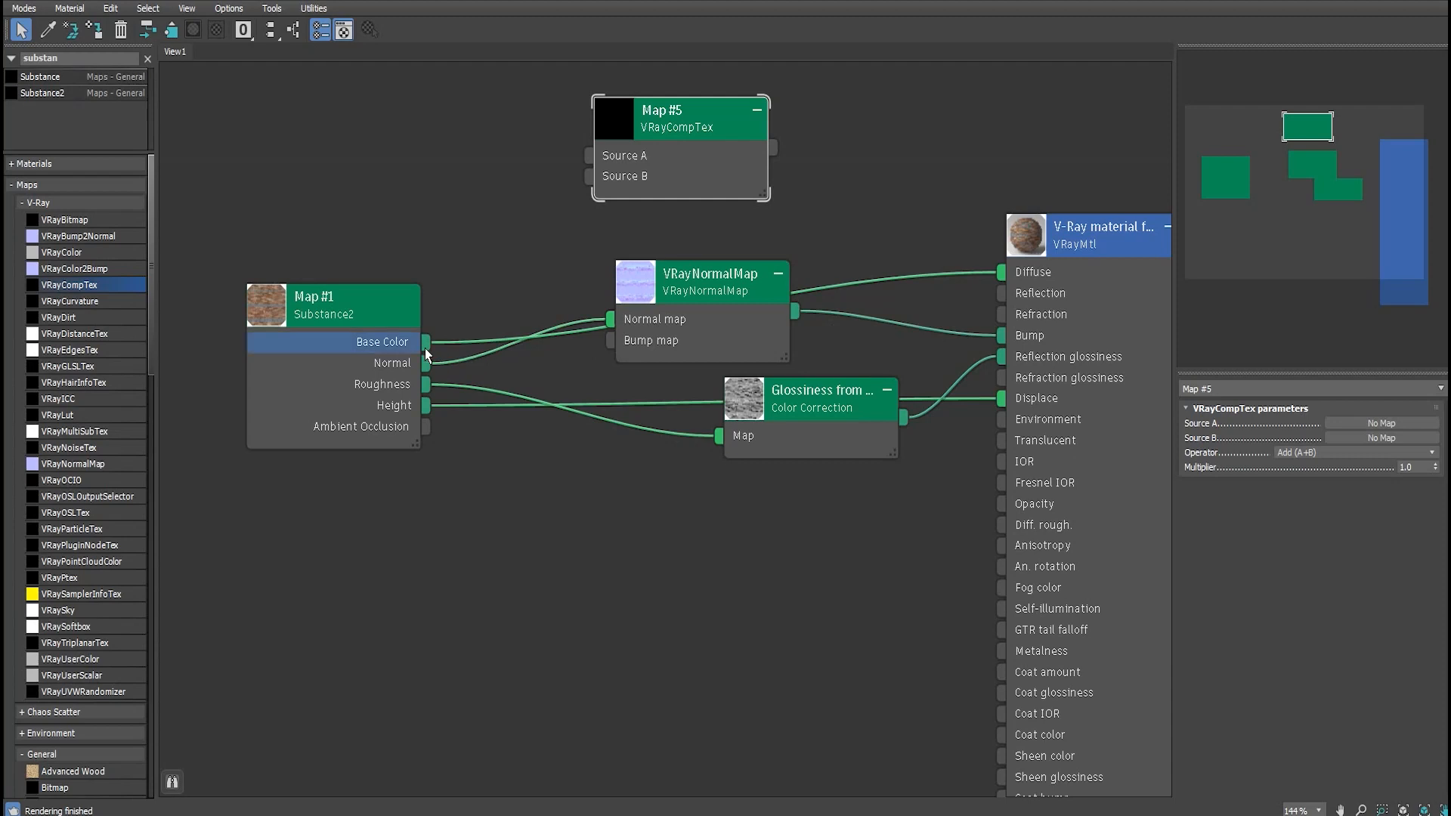
drag(1003, 274, 575, 160)
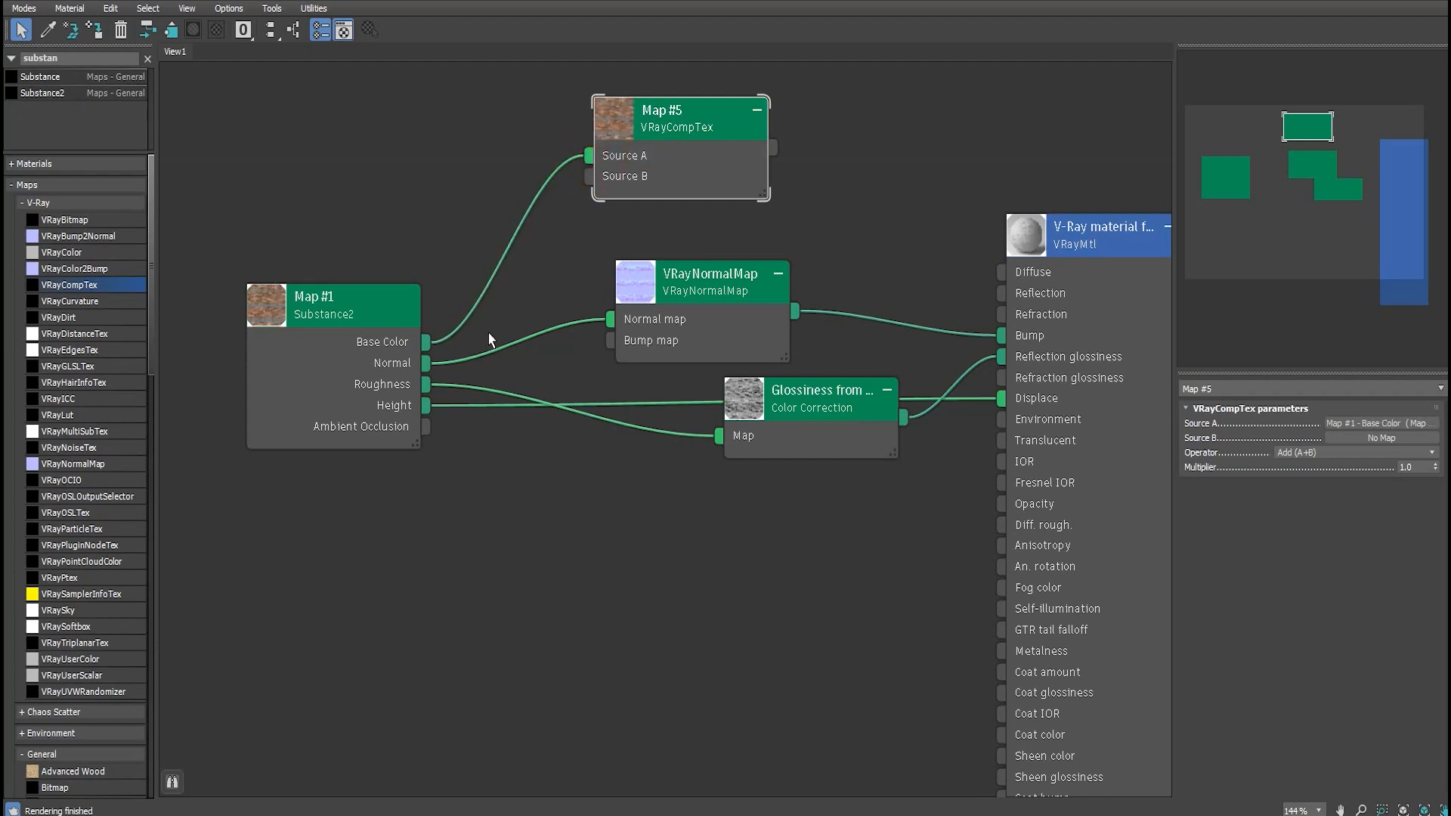
drag(427, 429, 588, 176)
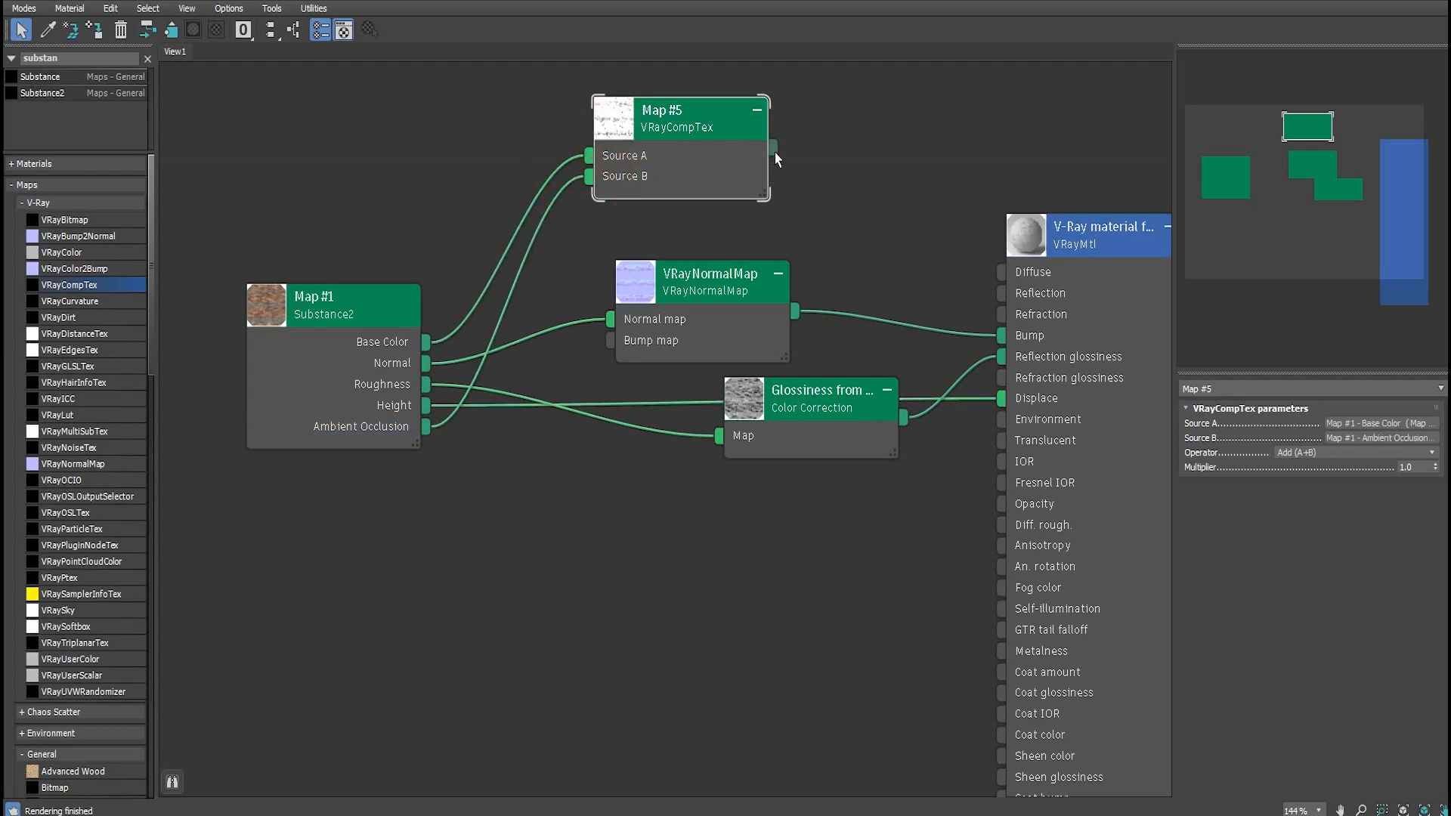
Connect the VRayCompTex output to the V-Ray material's Diffuse input and set its operator to Multiply (A*B)
drag(776, 155, 995, 275)
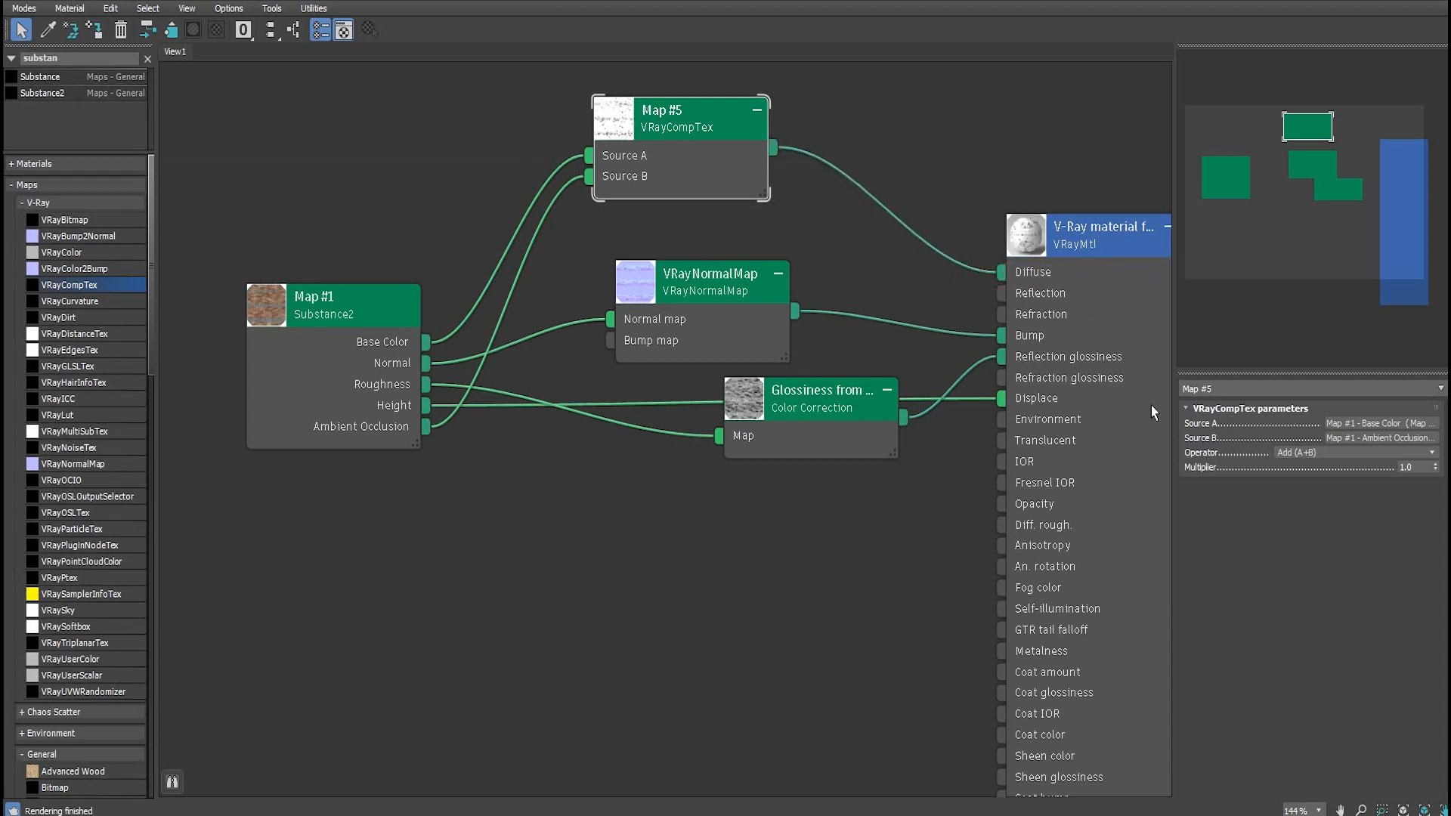
click(1323, 453)
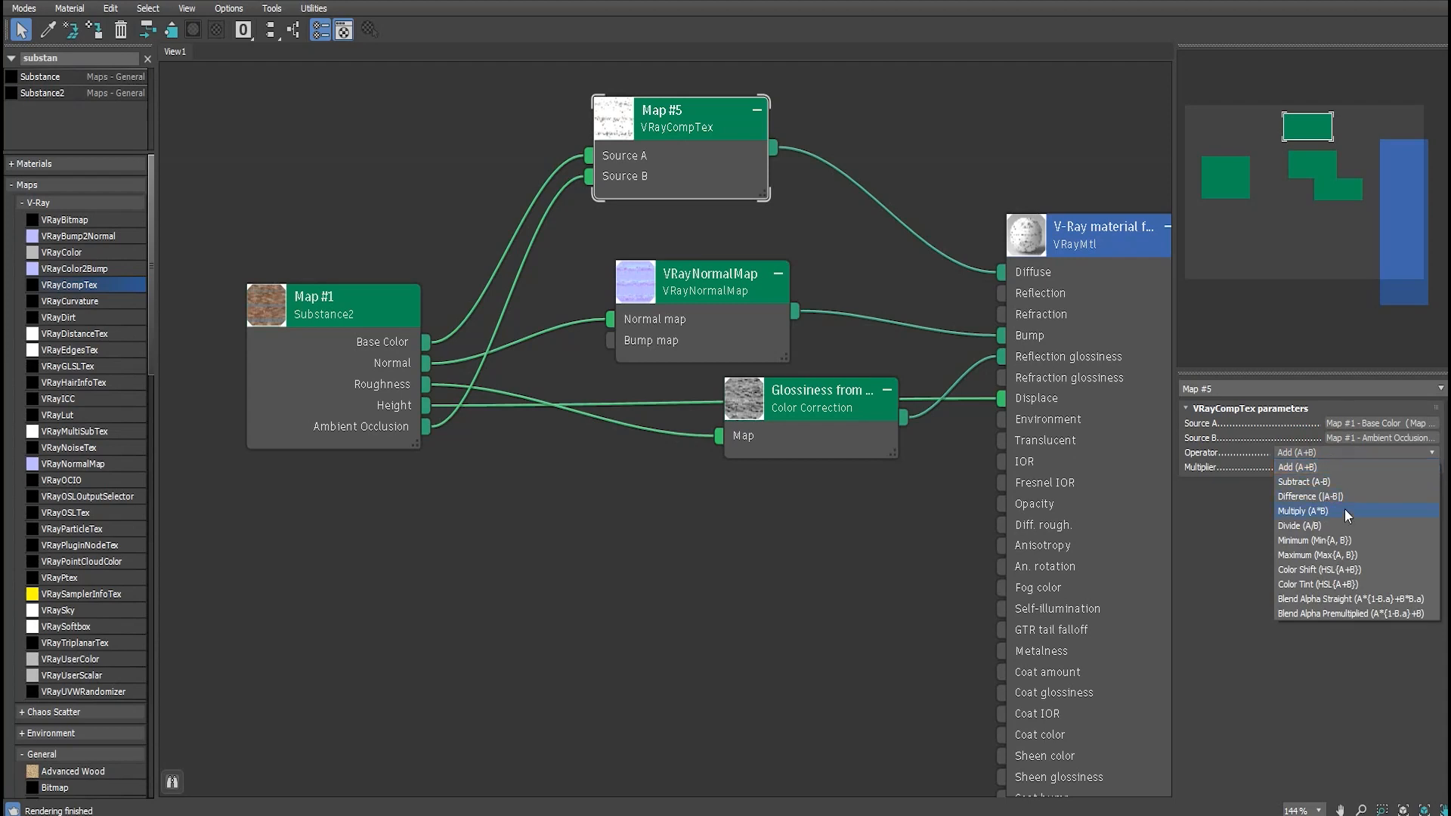
click(1298, 510)
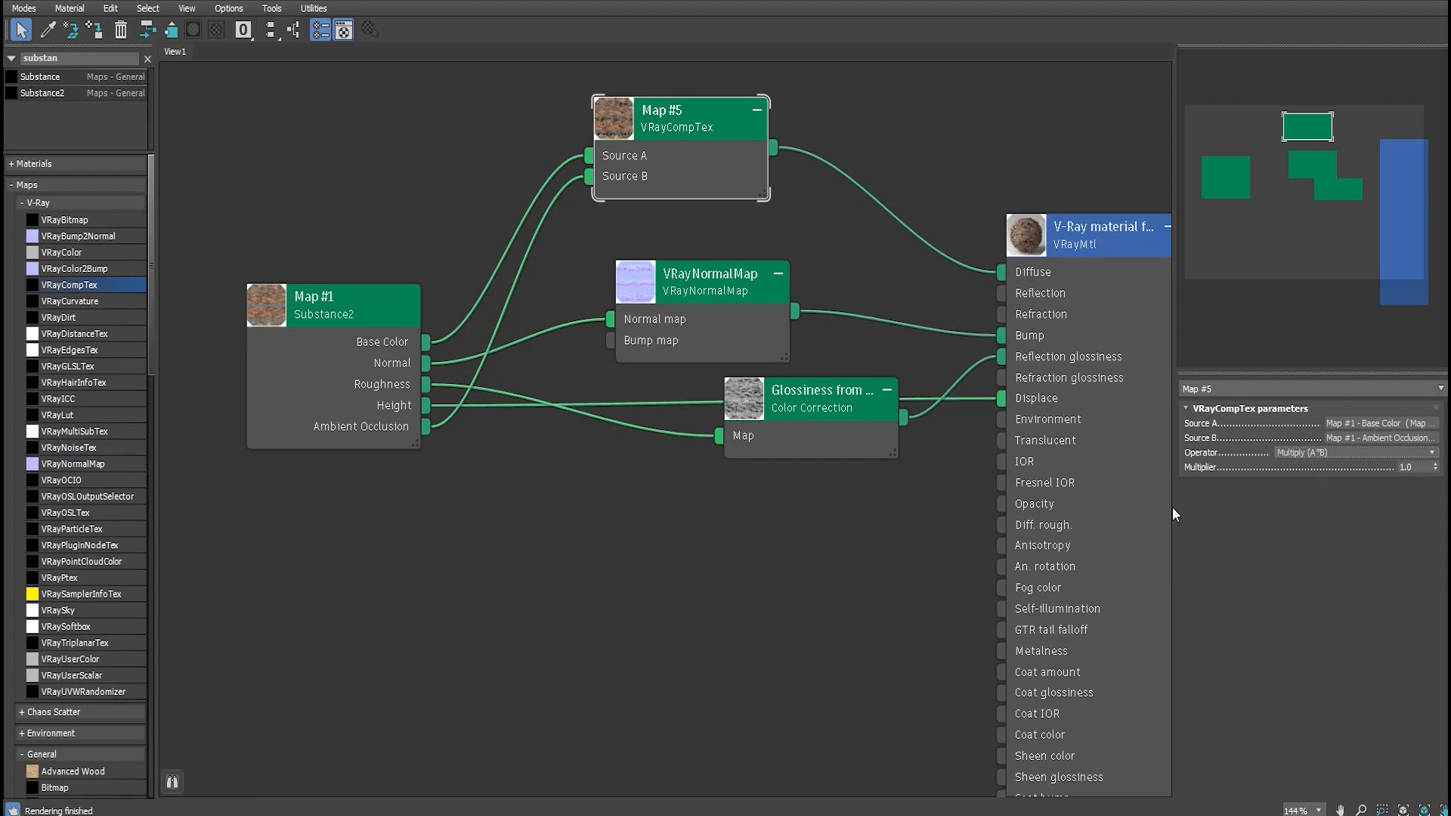
middle_drag(570, 465, 561, 496)
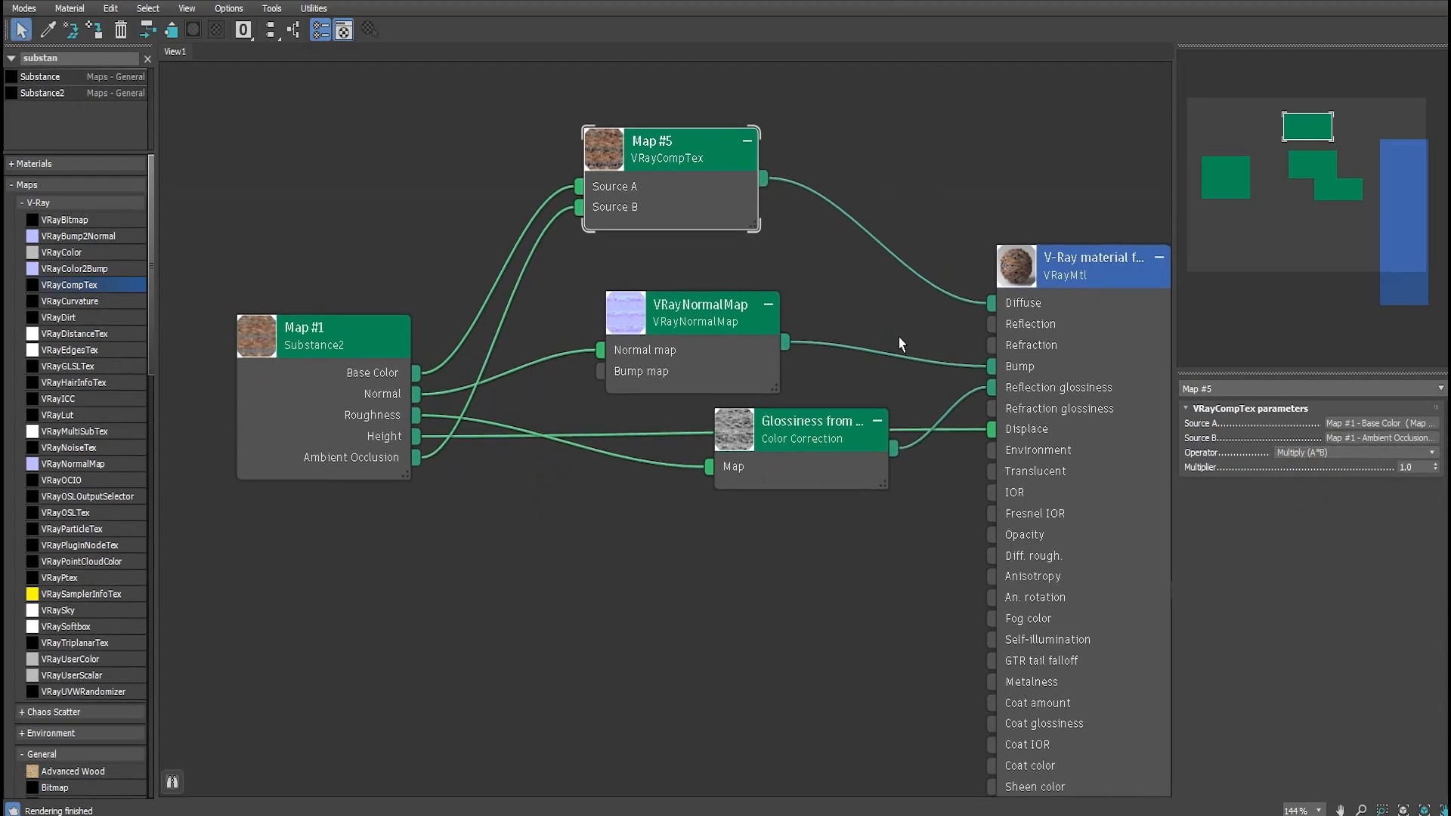
Switch to the notes text file and review the line about adding the V-Ray displacement modifier
mouse_move(1063, 815)
click(1059, 770)
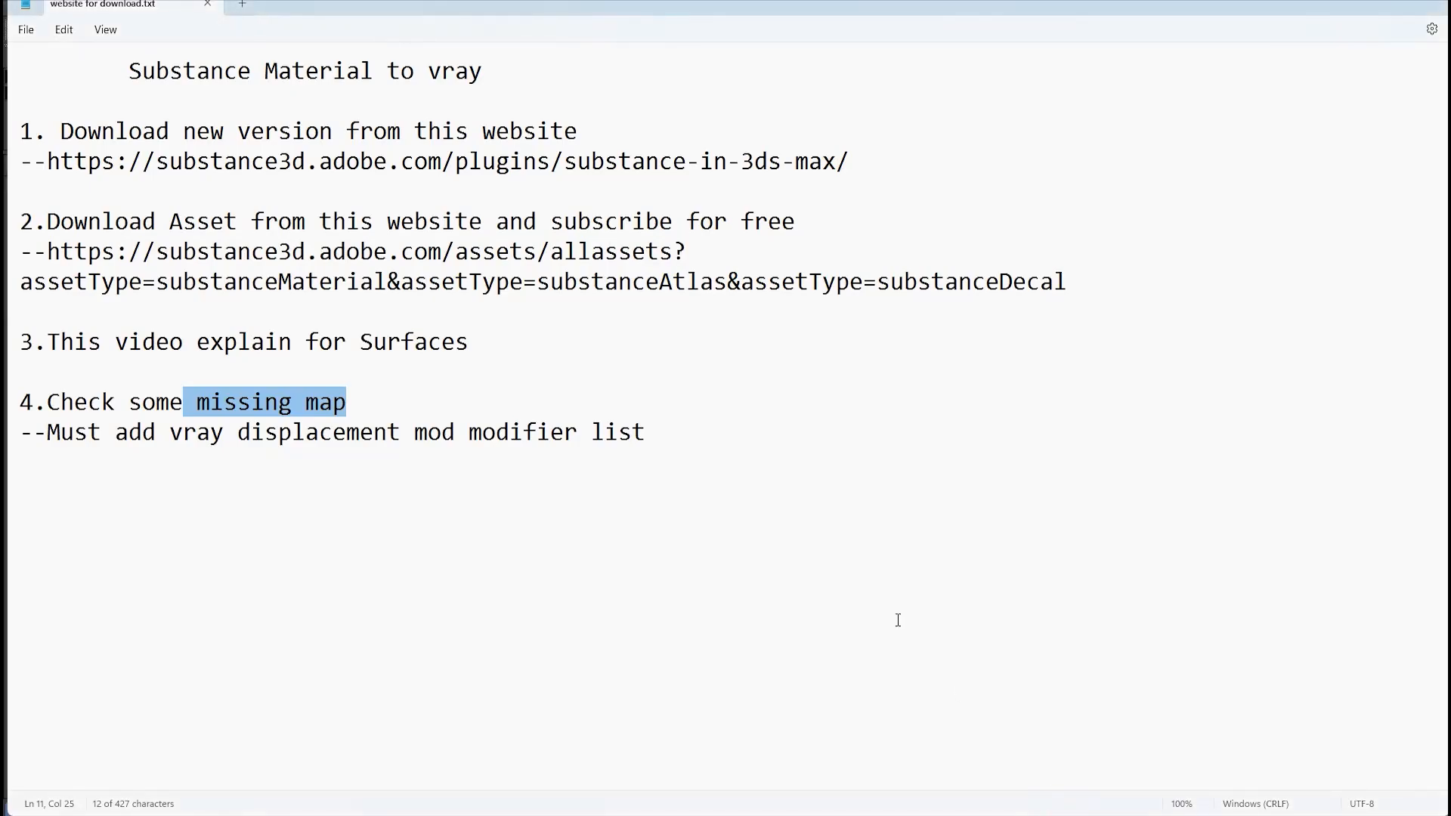
click(86, 437)
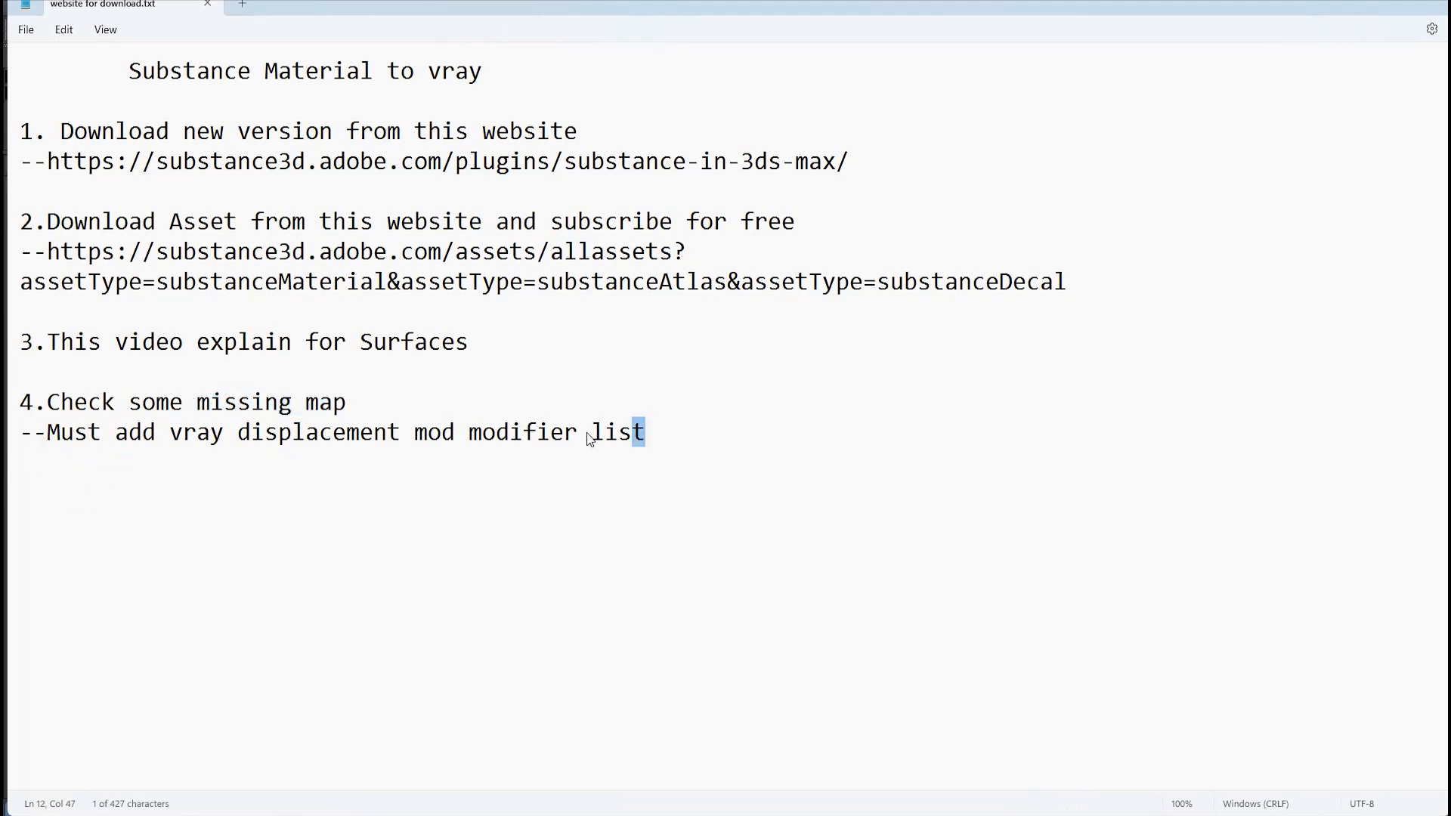
drag(640, 438, 77, 436)
drag(183, 436, 414, 437)
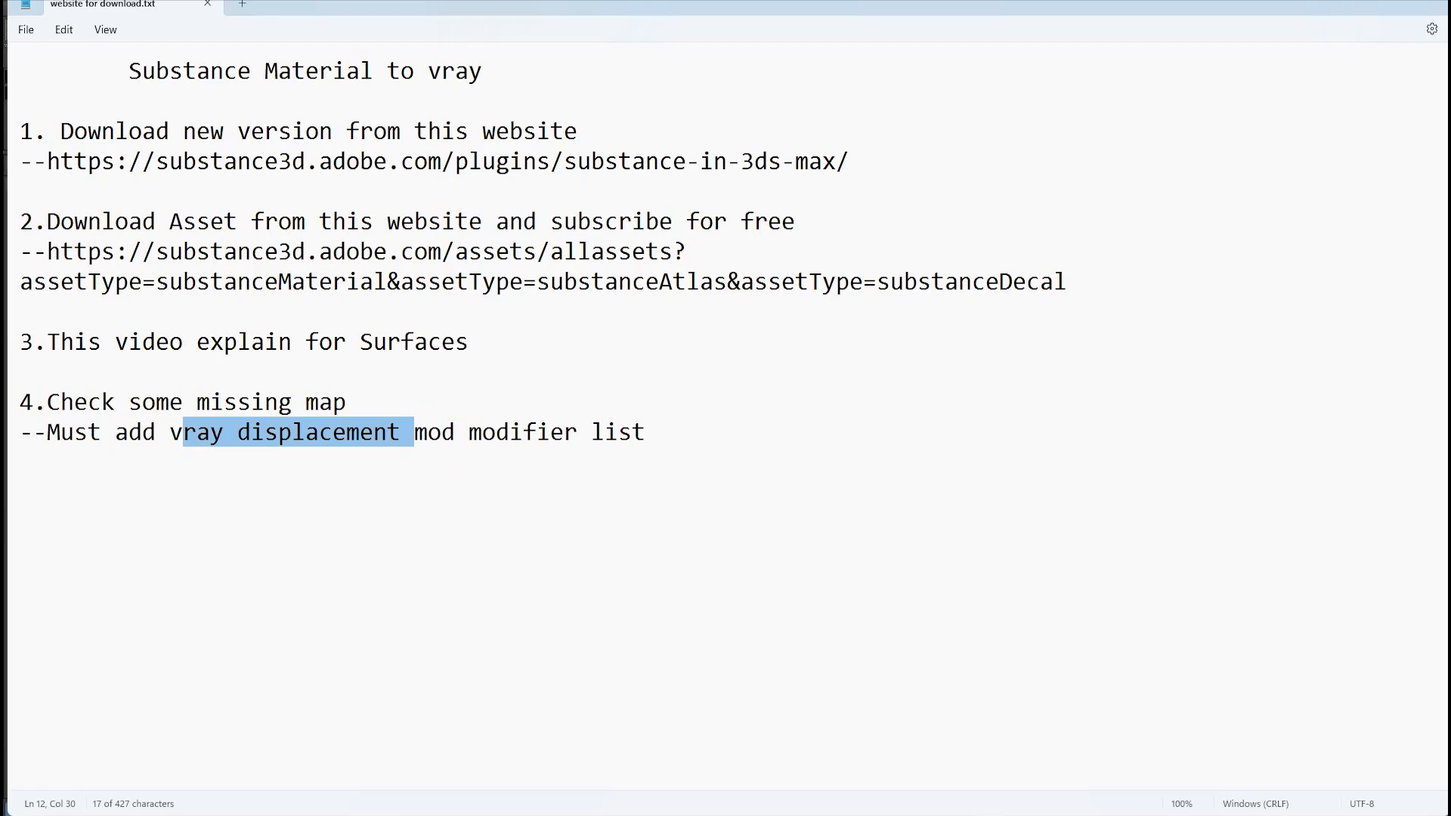
Return to 3ds Max and add a V-Ray Displacement modifier to the wall above its UVW Map modifier
click(960, 815)
mouse_move(1149, 2)
mouse_down()
mouse_move(1096, 351)
mouse_move(1068, 414)
mouse_up()
click(765, 298)
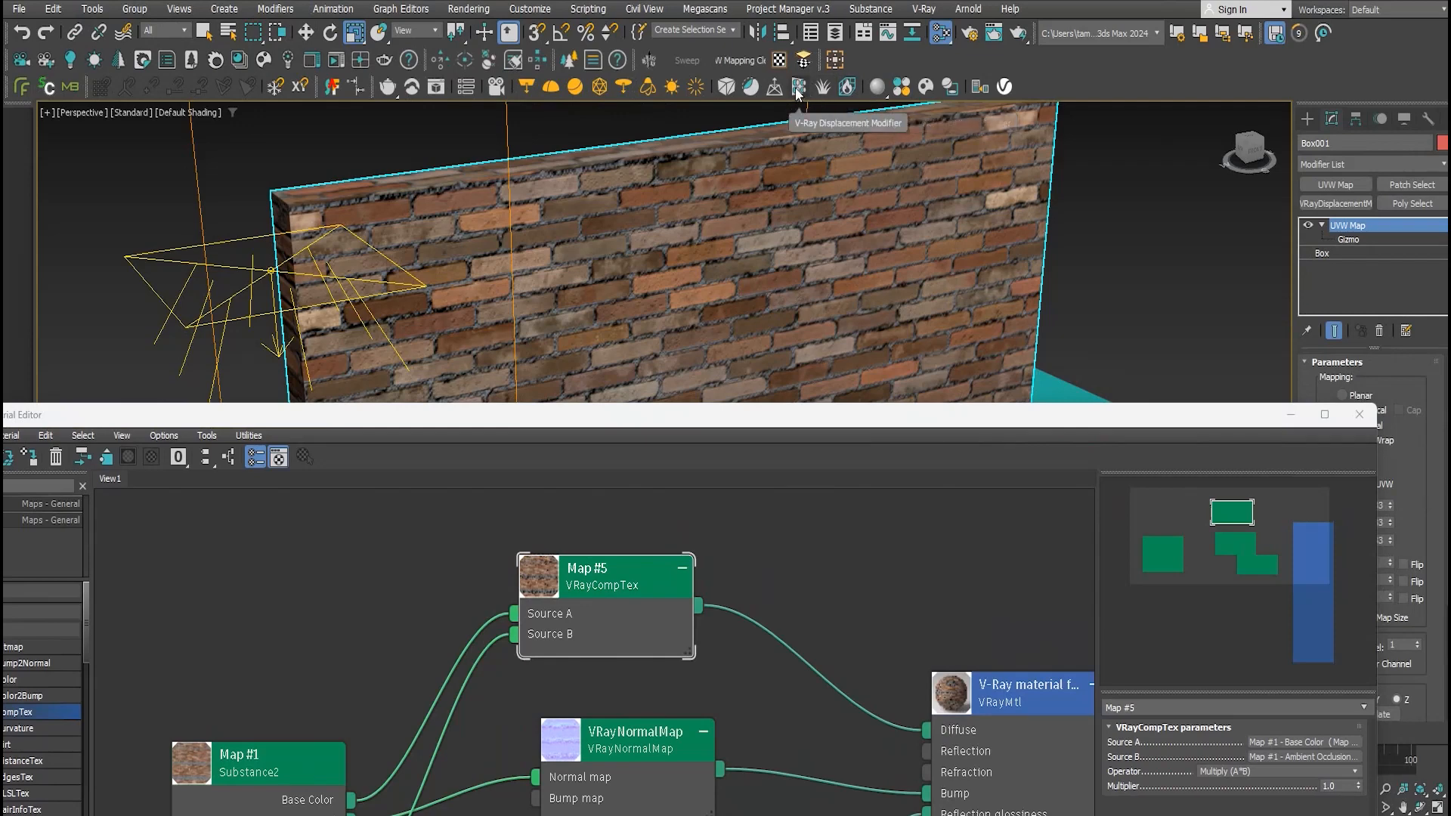
click(797, 87)
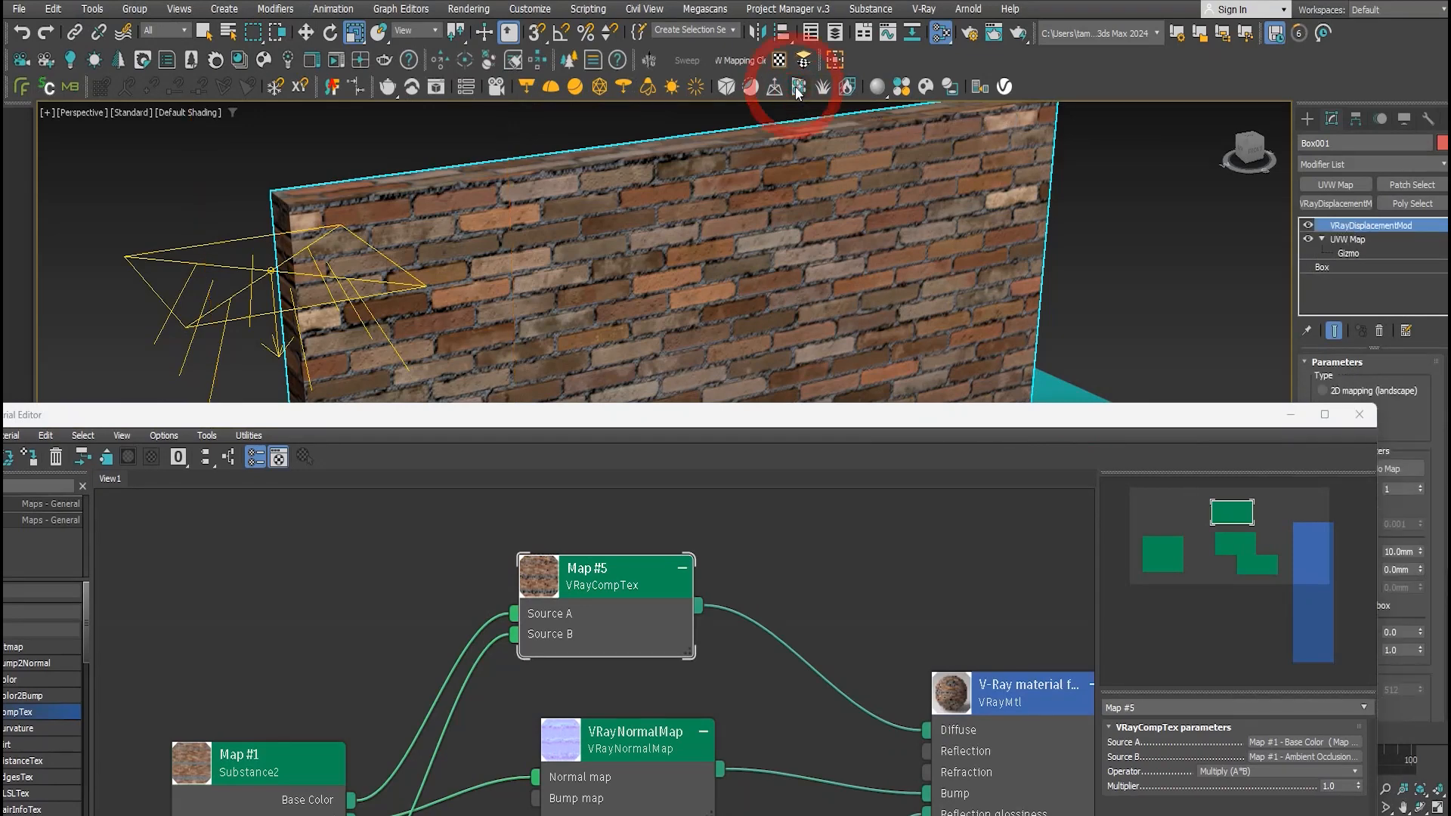
drag(997, 414, 975, 566)
middle_drag(665, 321, 759, 283)
scroll(759, 284, down, 3)
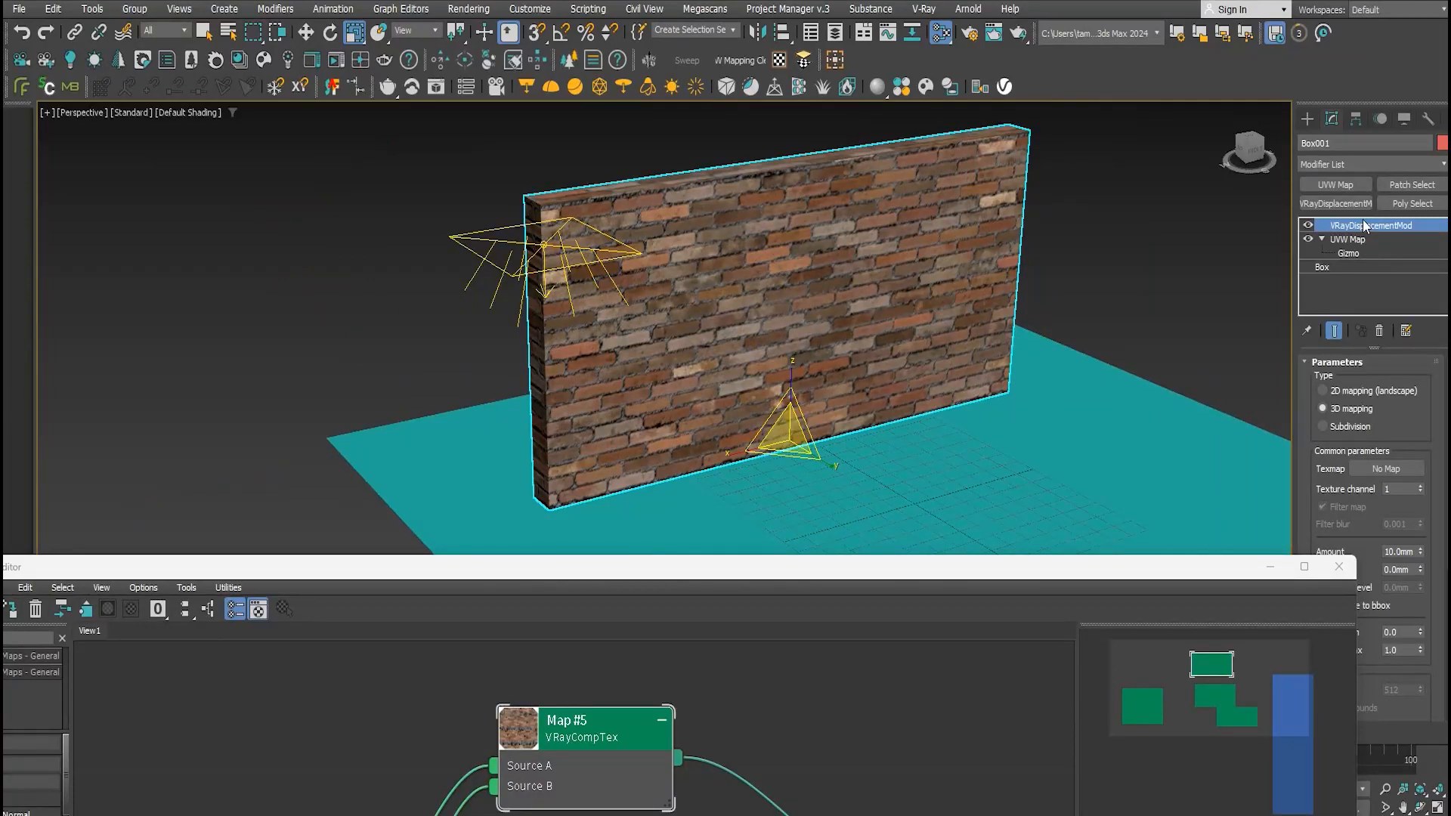
drag(1073, 568, 937, 213)
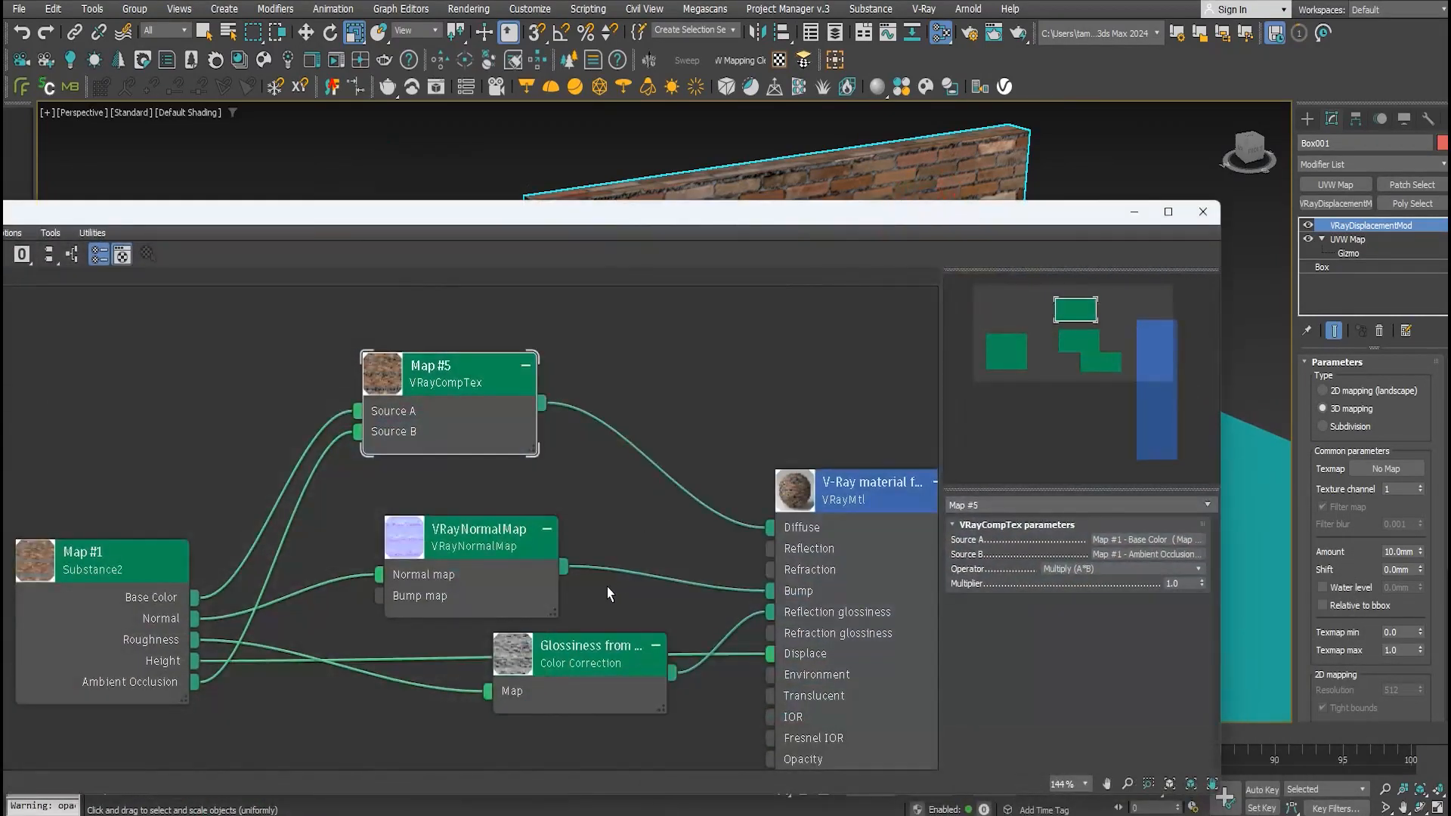
Instance the Substance2 Height output into the displacement modifier's texmap and disconnect Height from the V-Ray material's Displace input
middle_drag(609, 595, 576, 443)
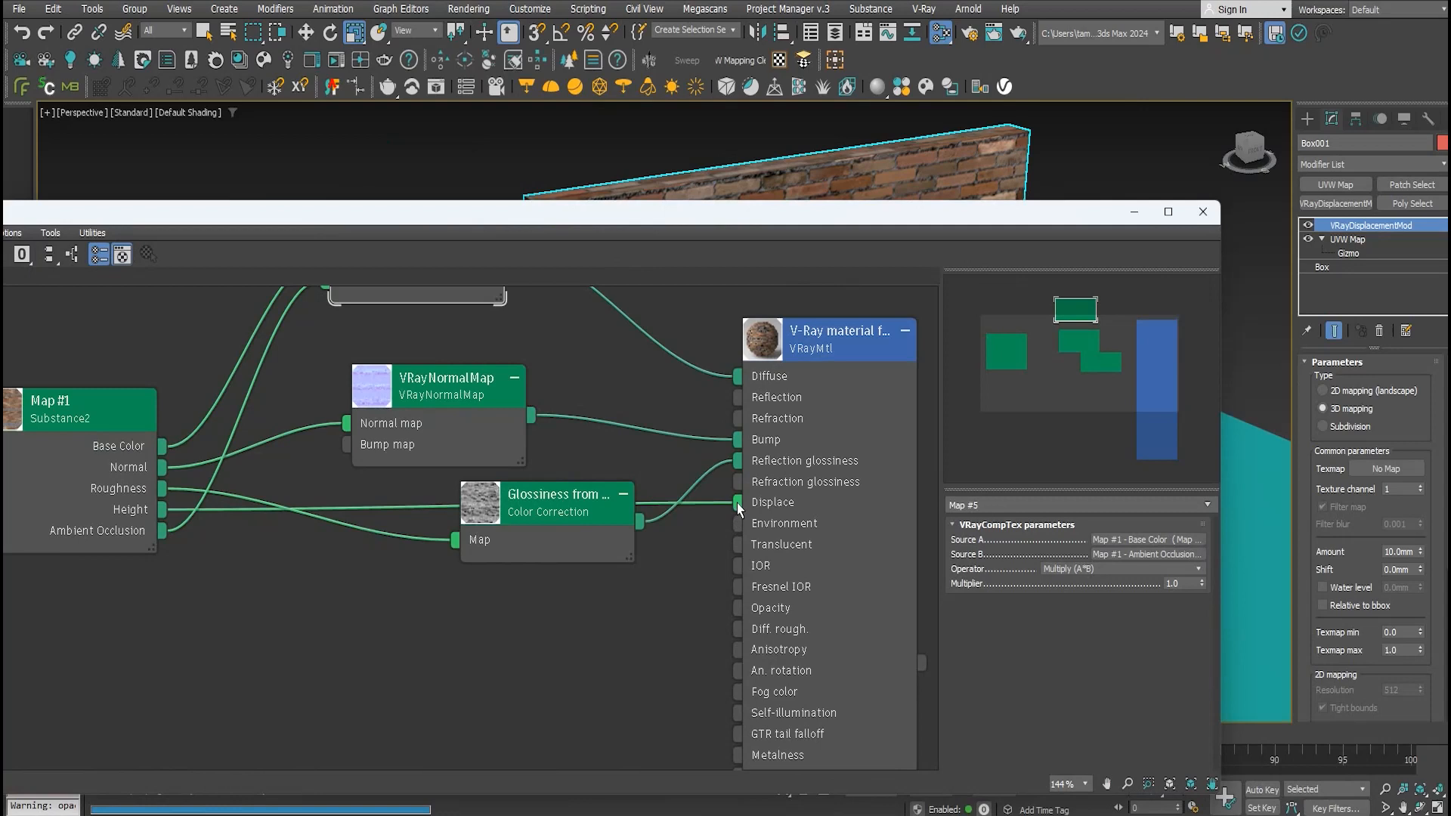
drag(162, 511, 1423, 474)
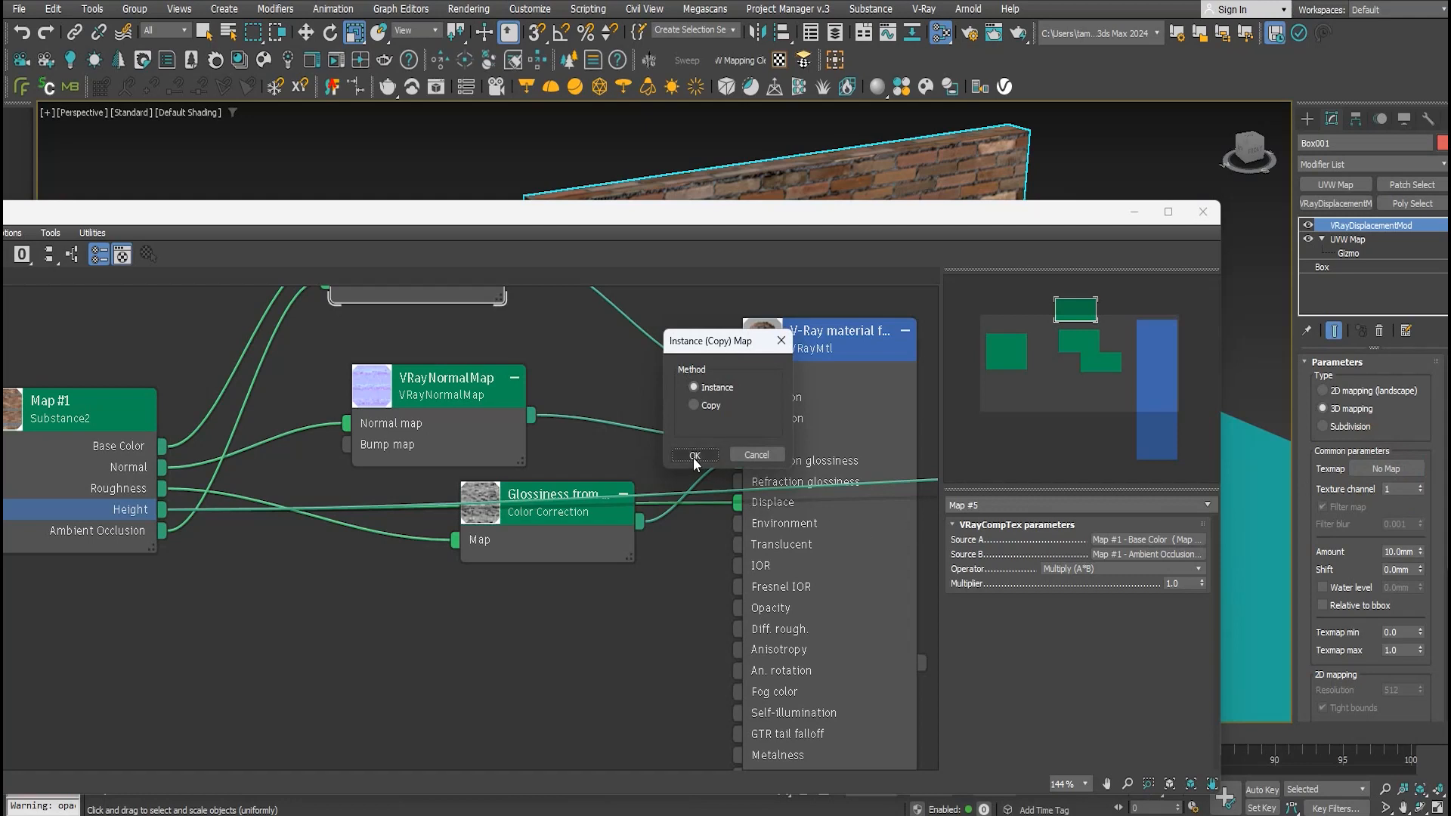
click(694, 455)
drag(677, 519, 610, 653)
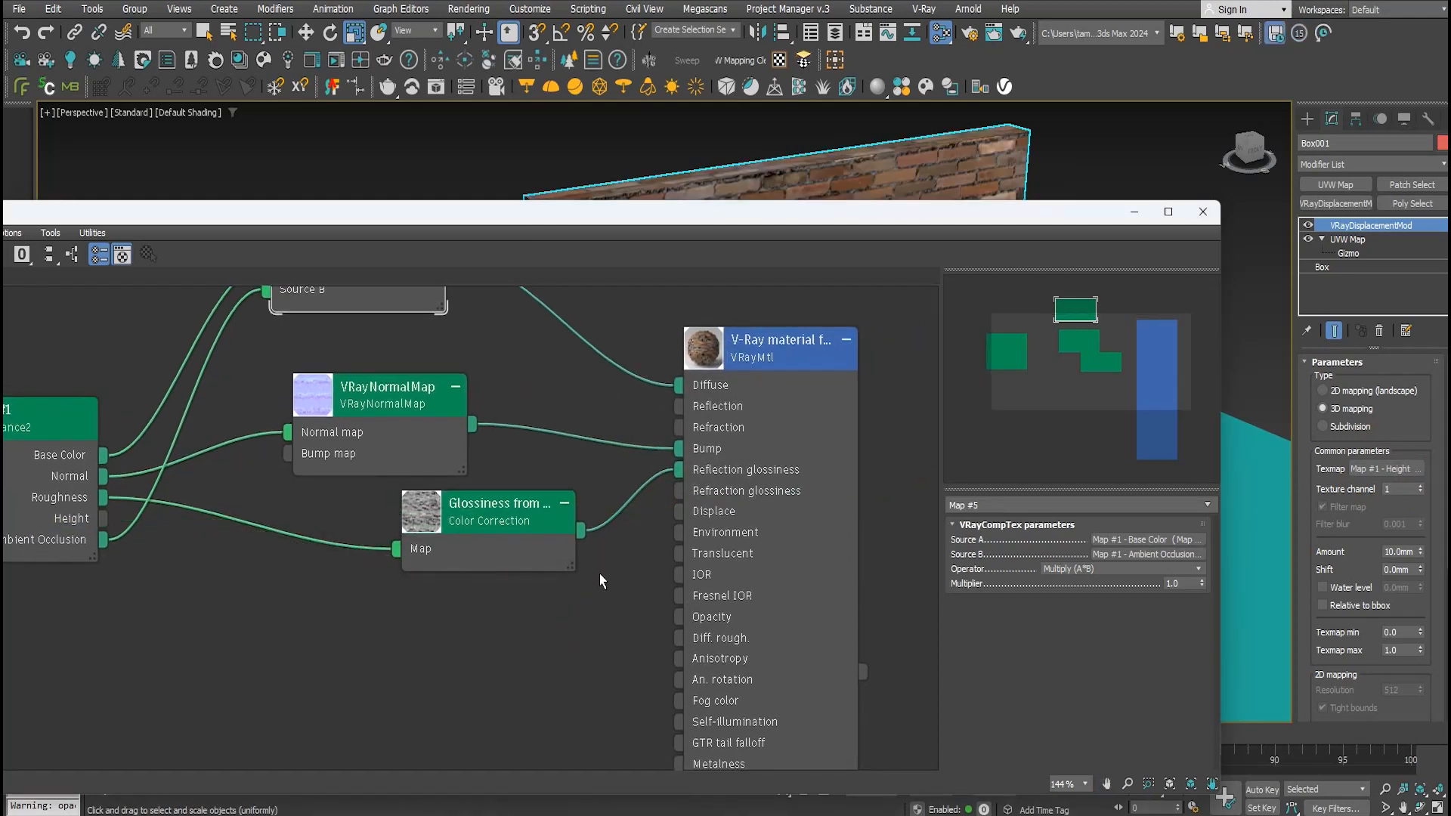
Uncover the viewport, select the ground plane and assign it a new default V-Ray material
drag(642, 206, 598, 522)
middle_drag(652, 386, 602, 394)
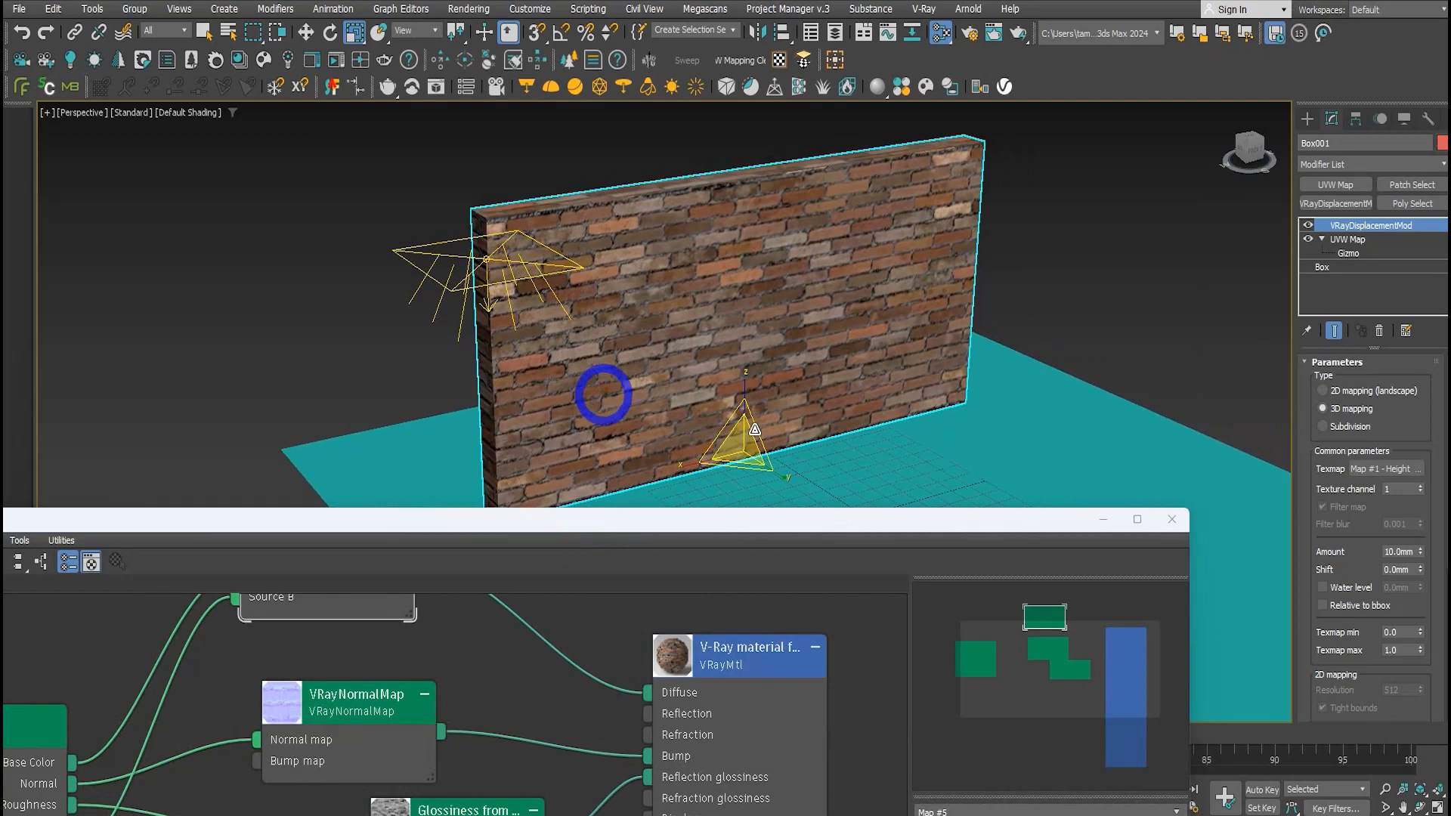
click(903, 466)
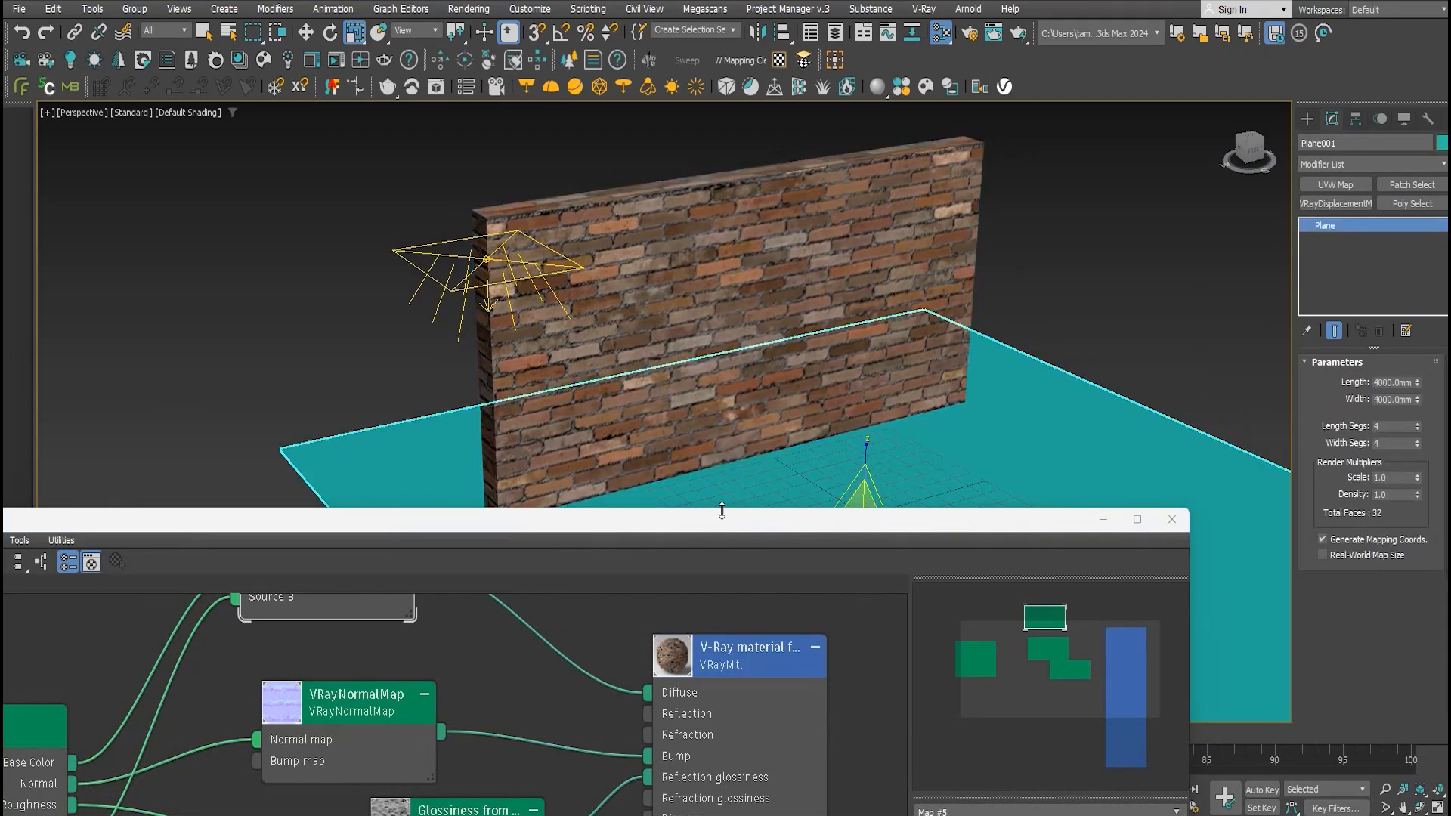
click(977, 429)
click(1034, 416)
click(881, 91)
middle_drag(978, 399, 920, 358)
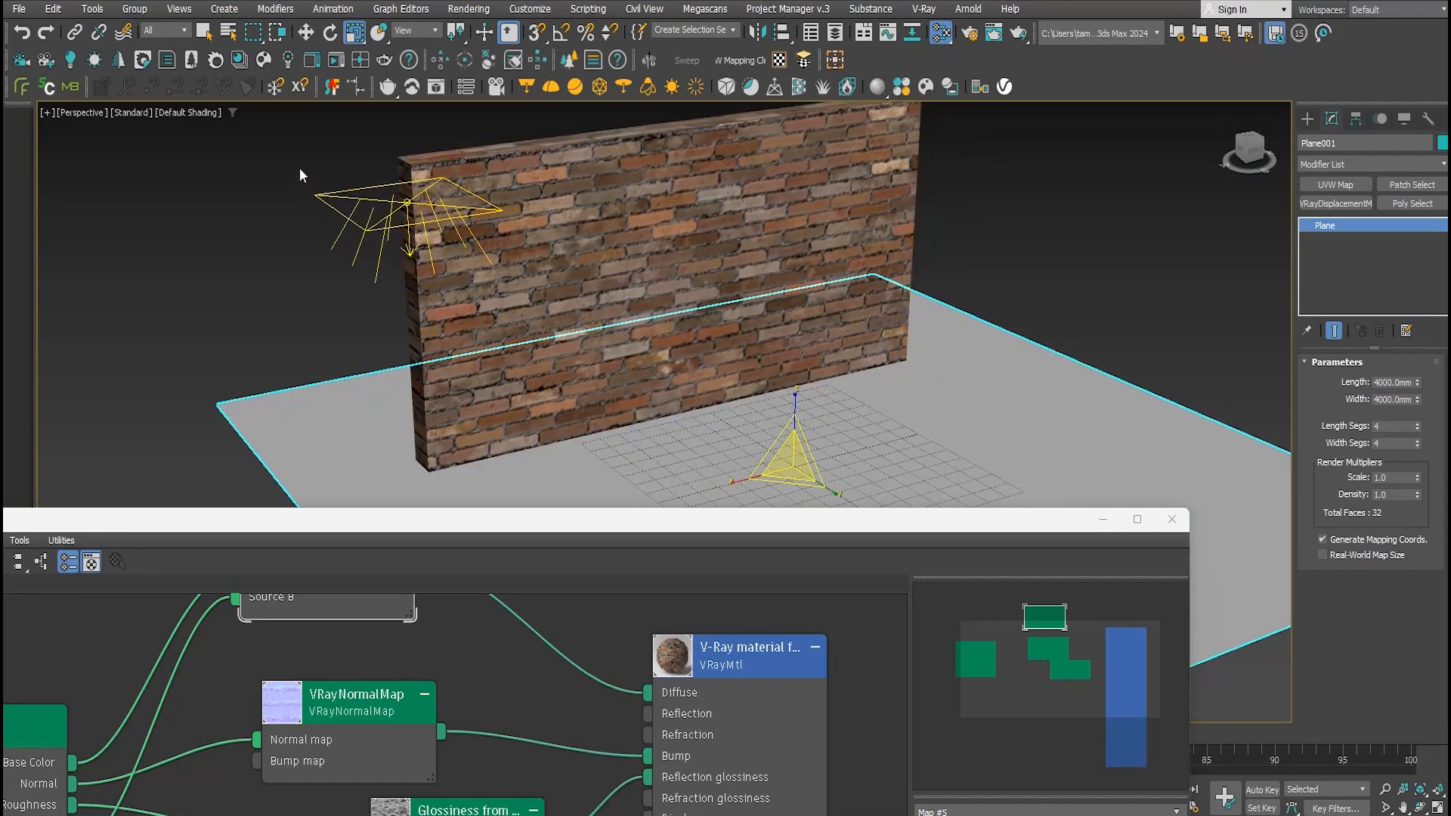
Start an interactive V-Ray render and arrange the frame buffer below the viewport with the wall's corner in close-up
click(386, 136)
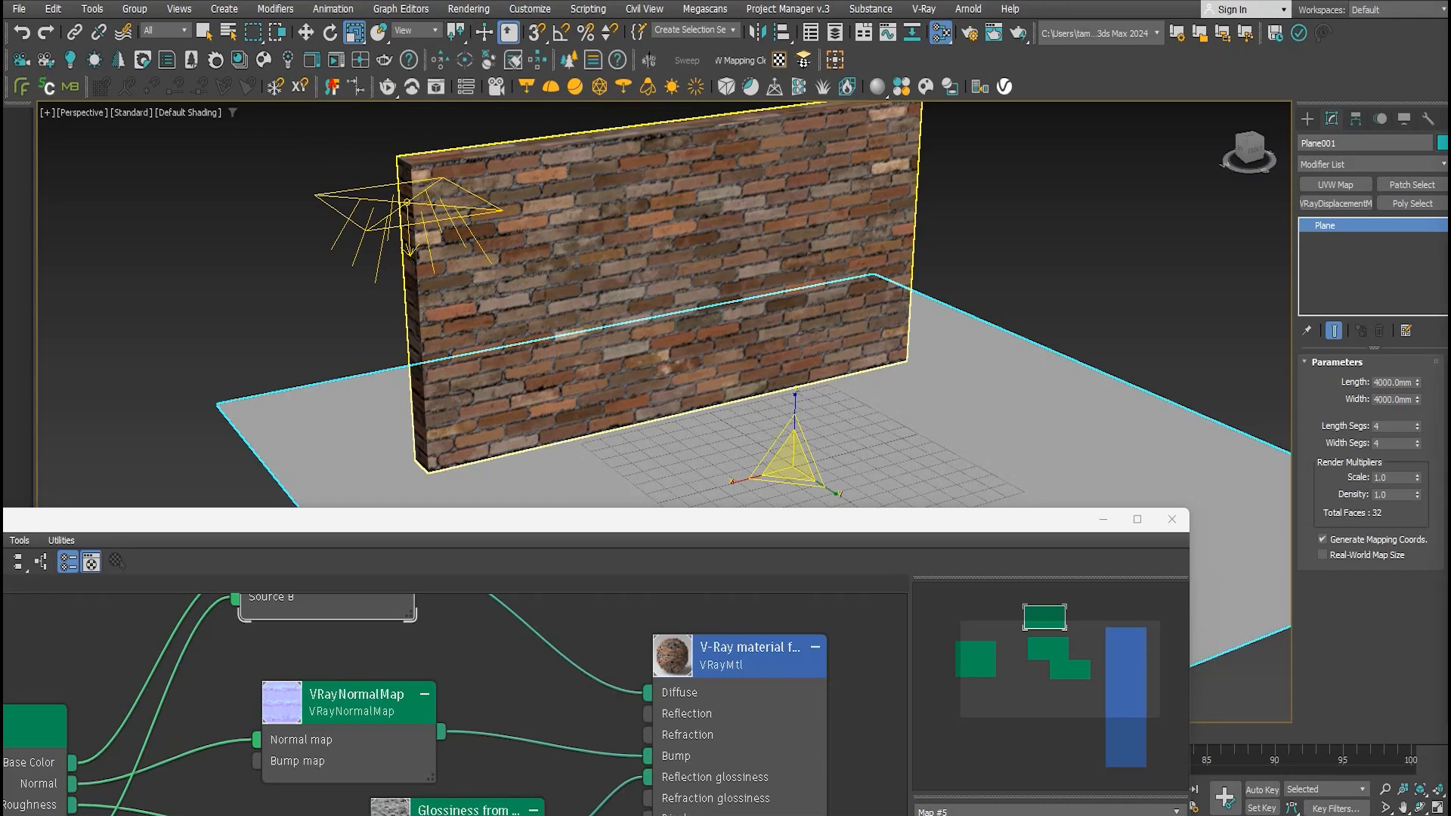
drag(1450, 32, 766, 161)
double_click(766, 162)
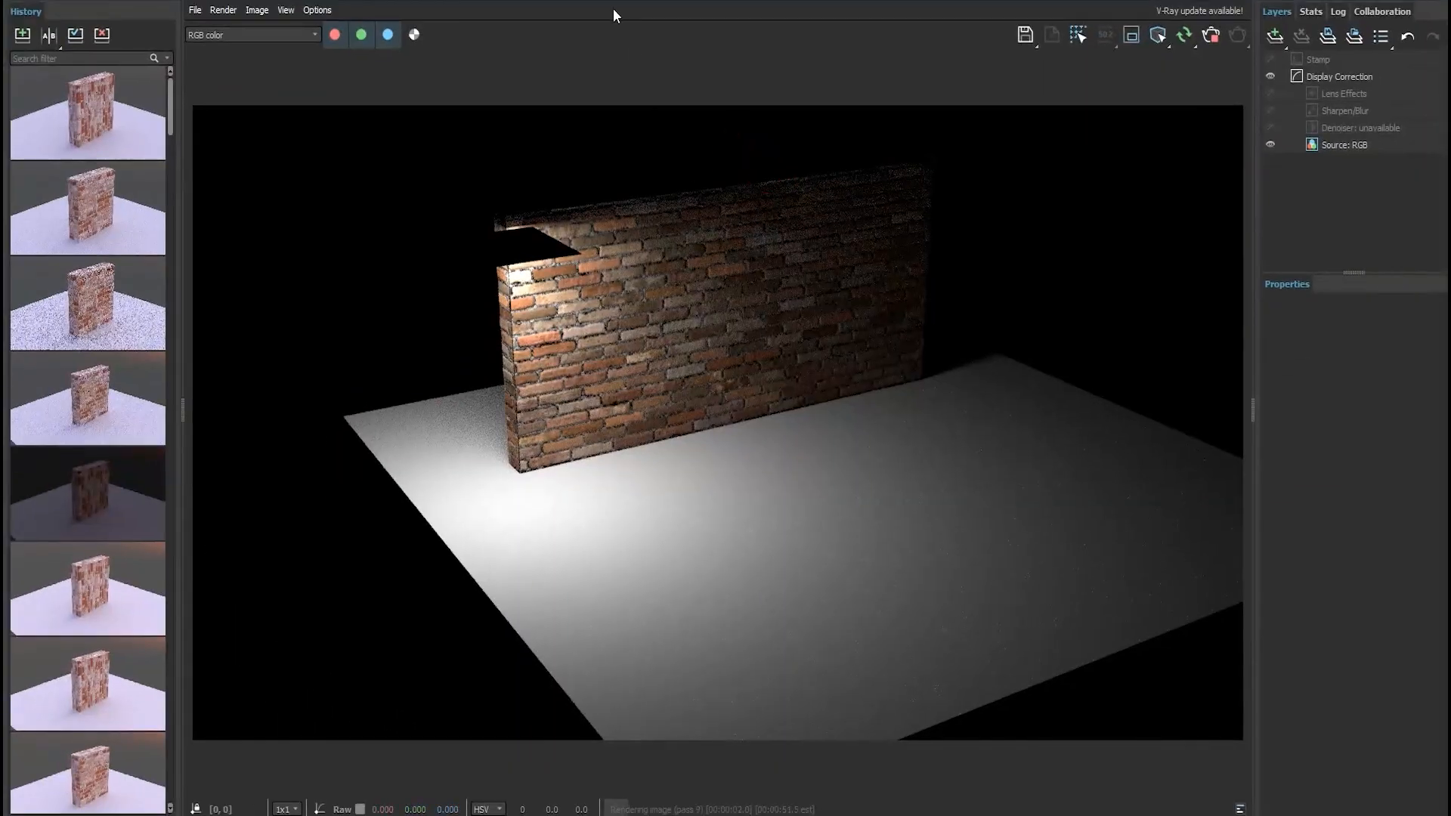
drag(612, 4, 730, 359)
scroll(515, 341, up, 5)
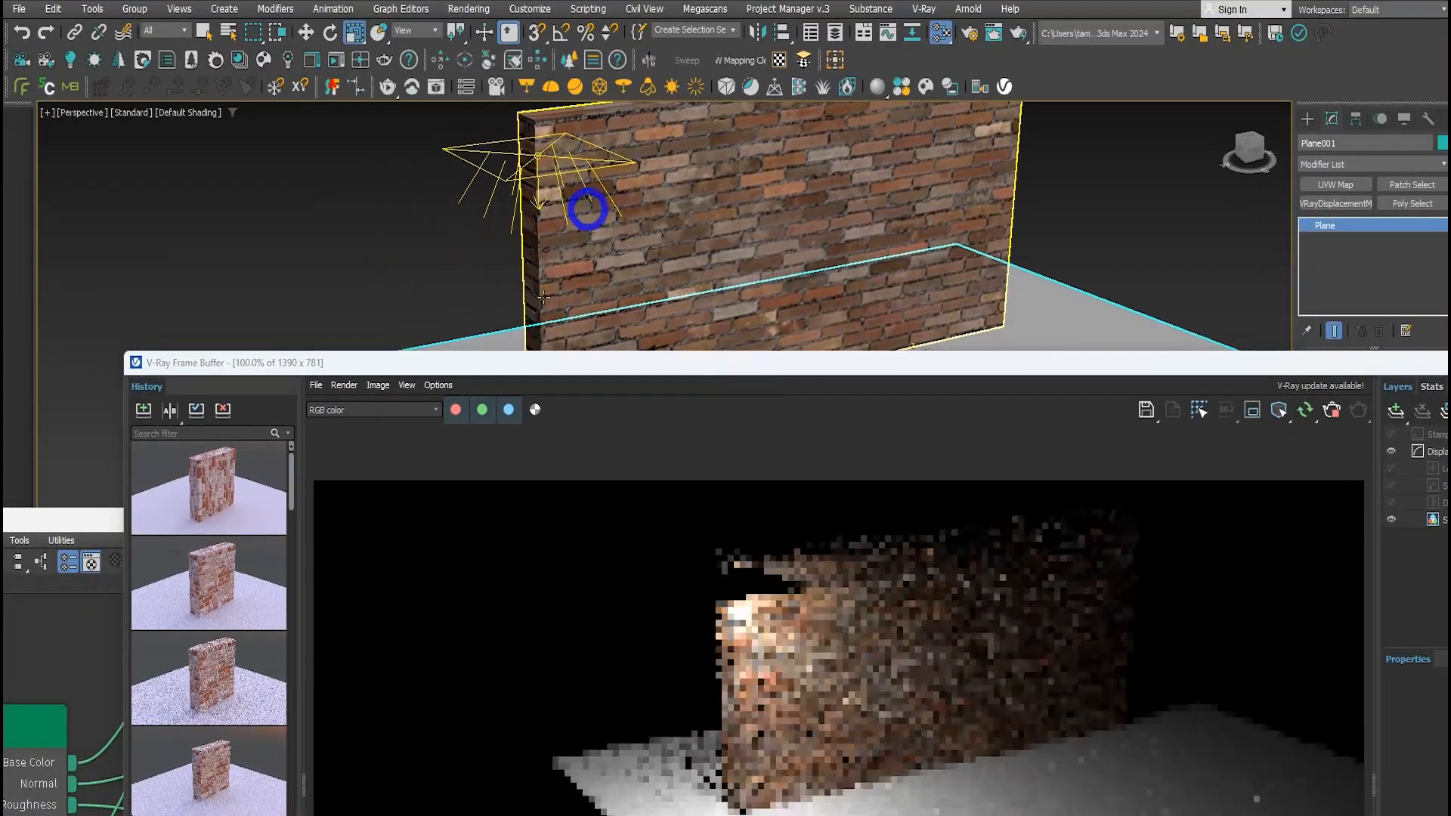
scroll(821, 278, up, 2)
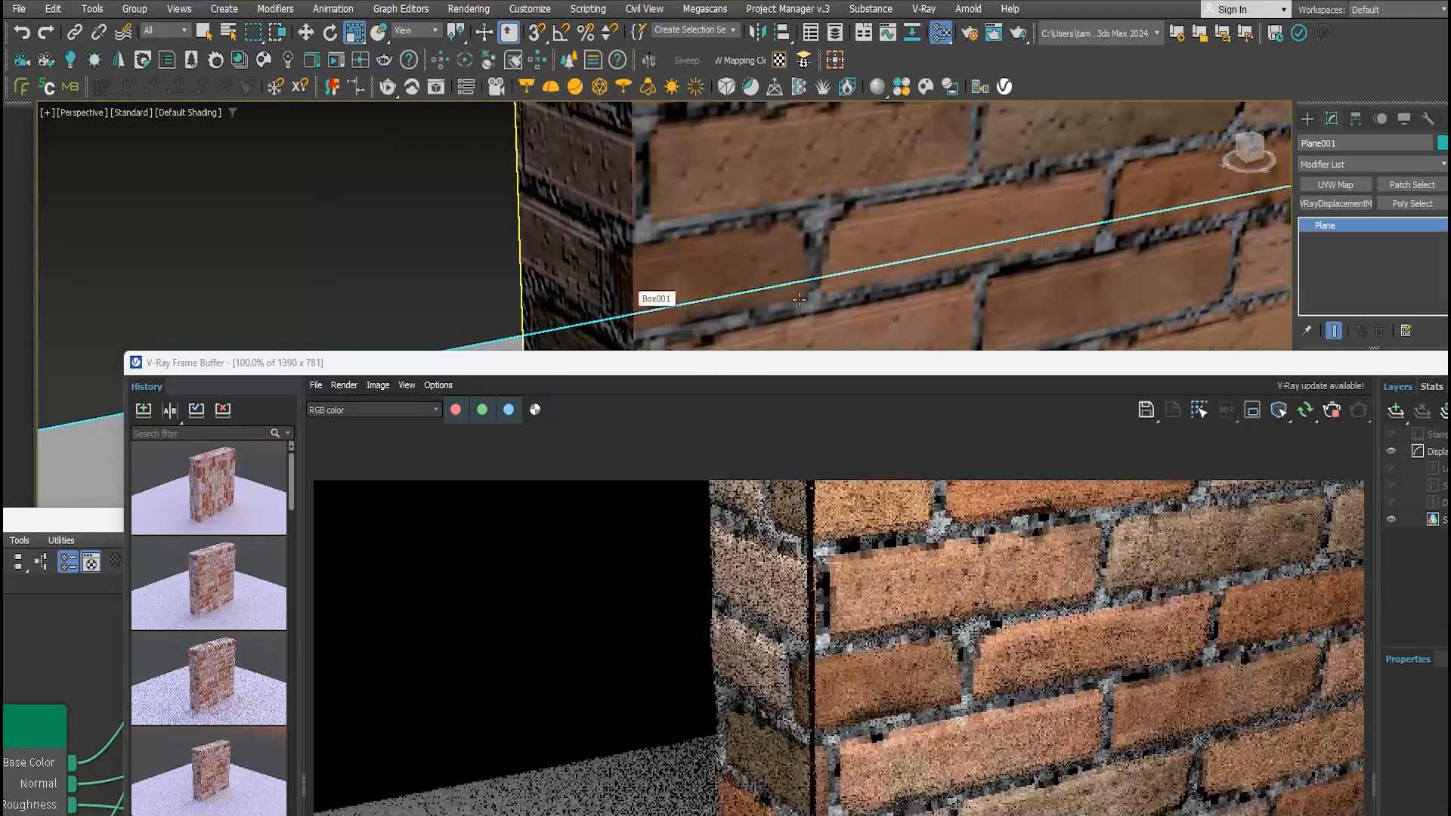
drag(926, 370, 624, 379)
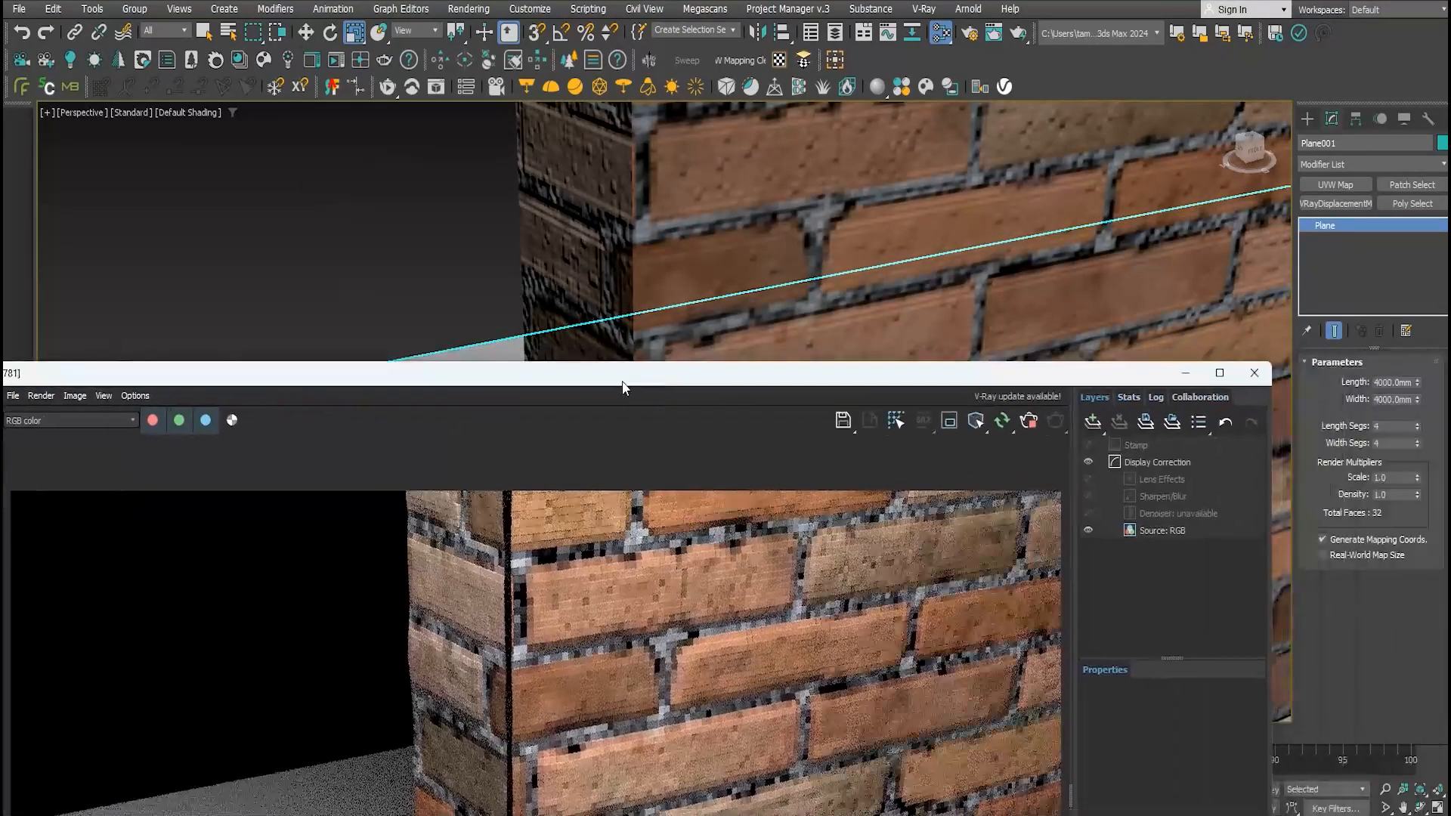
Select the brick wall and set its V-Ray displacement amount to 50 mm and shift to -25 mm
click(617, 221)
alt+middle_drag(616, 221, 550, 198)
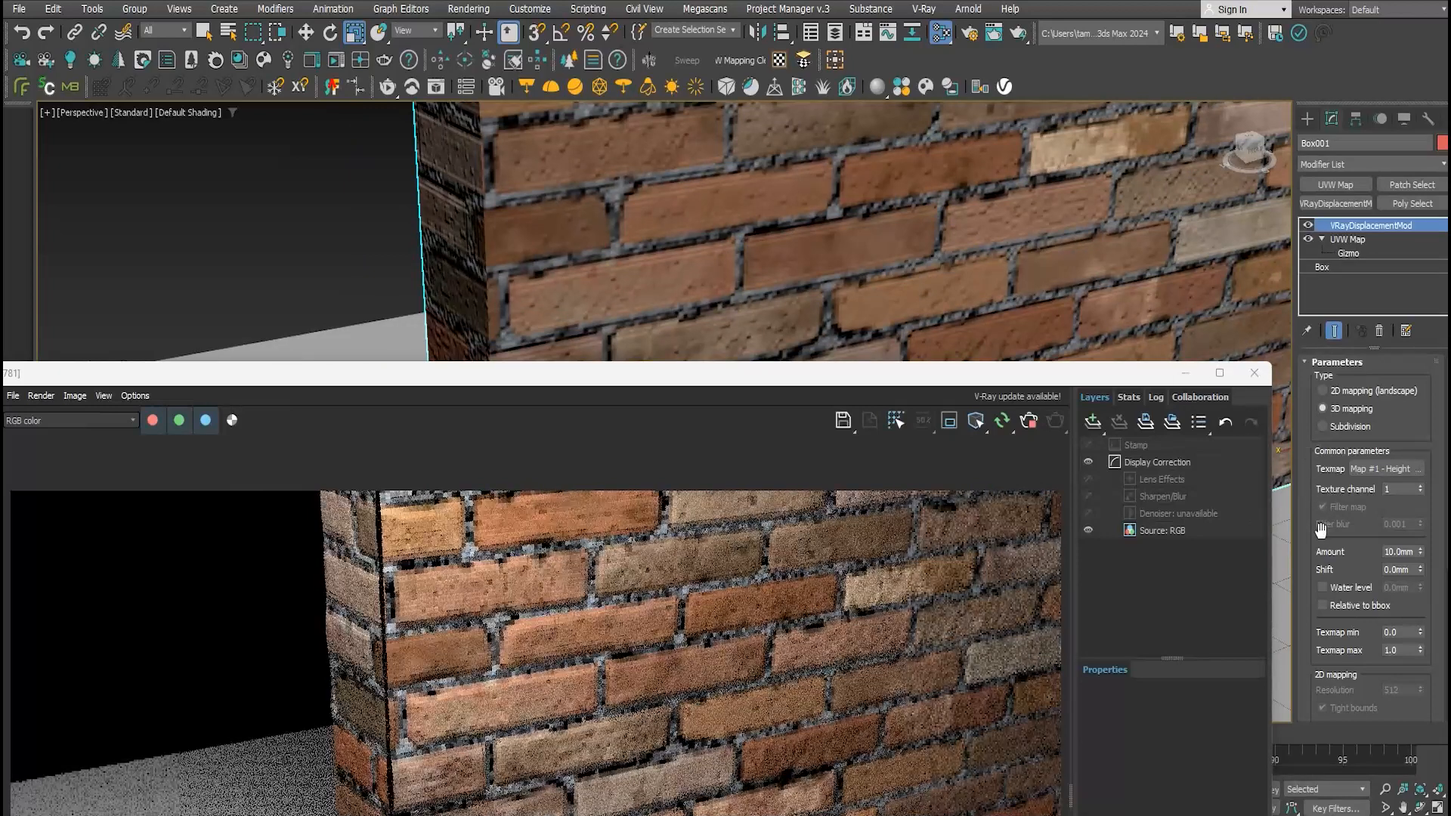
drag(1321, 529, 1313, 375)
scroll(1324, 476, down, 3)
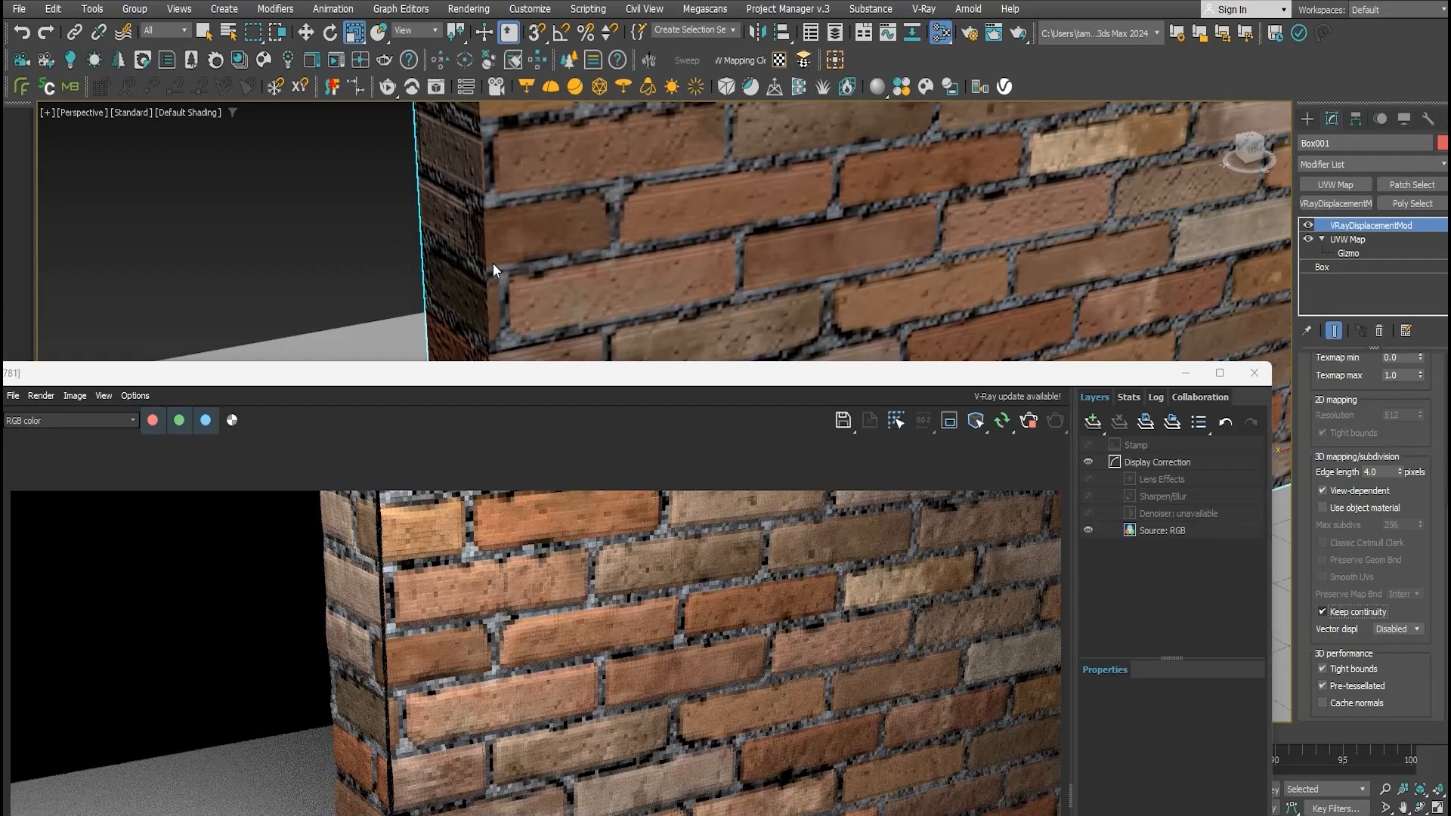
alt+middle_drag(583, 293, 532, 297)
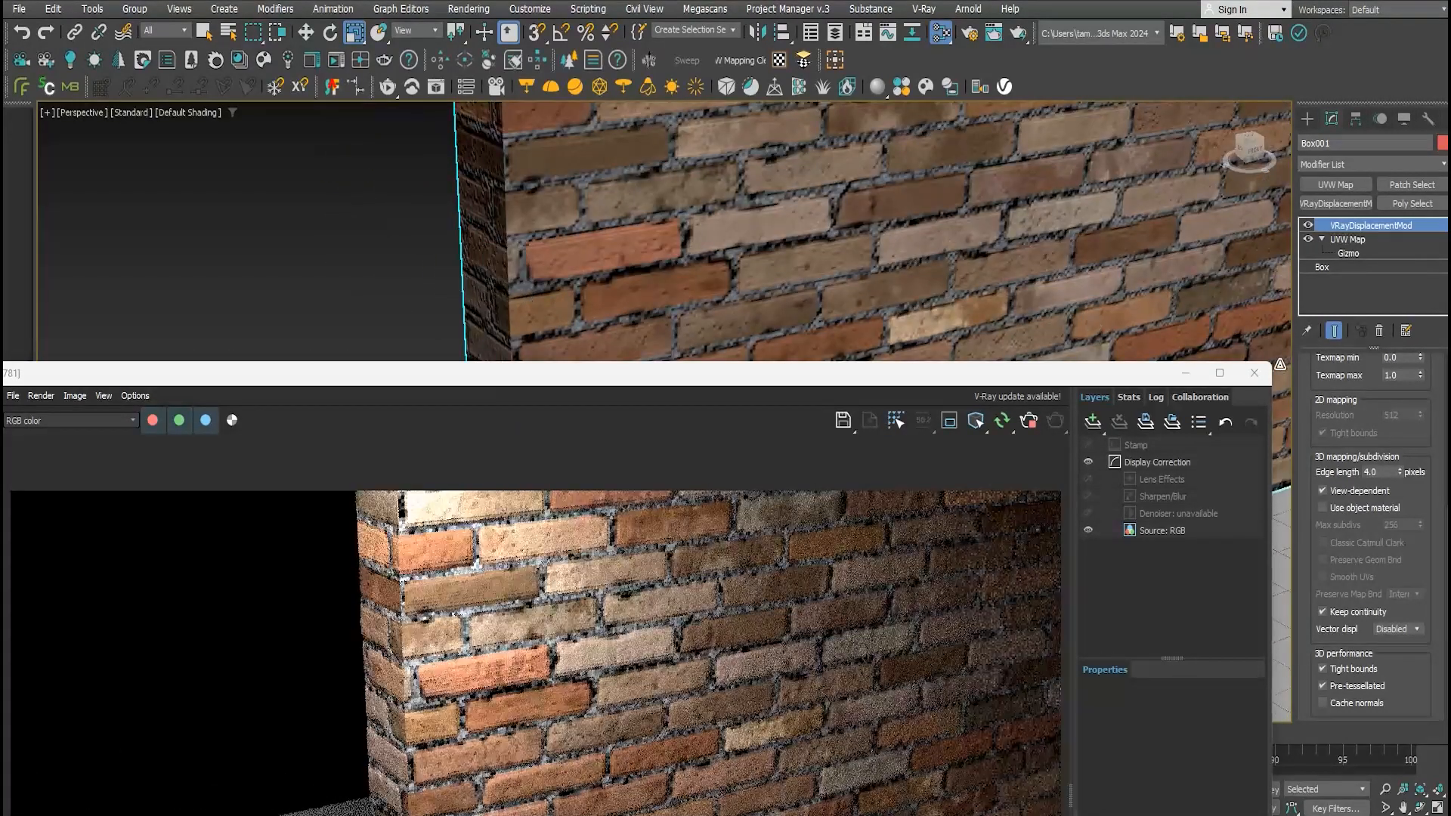
drag(1341, 390, 1345, 671)
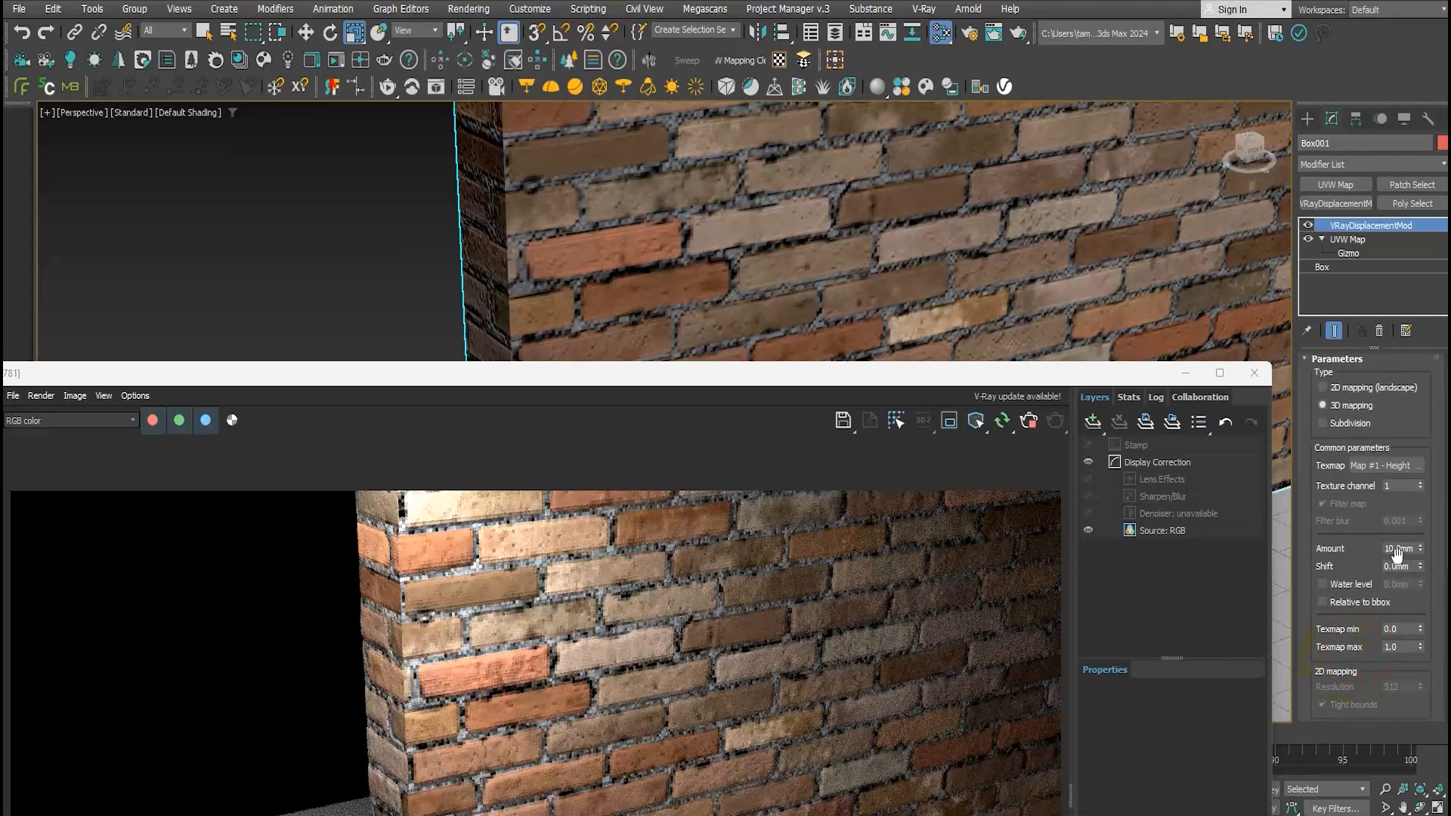
double_click(1406, 550)
text(50)
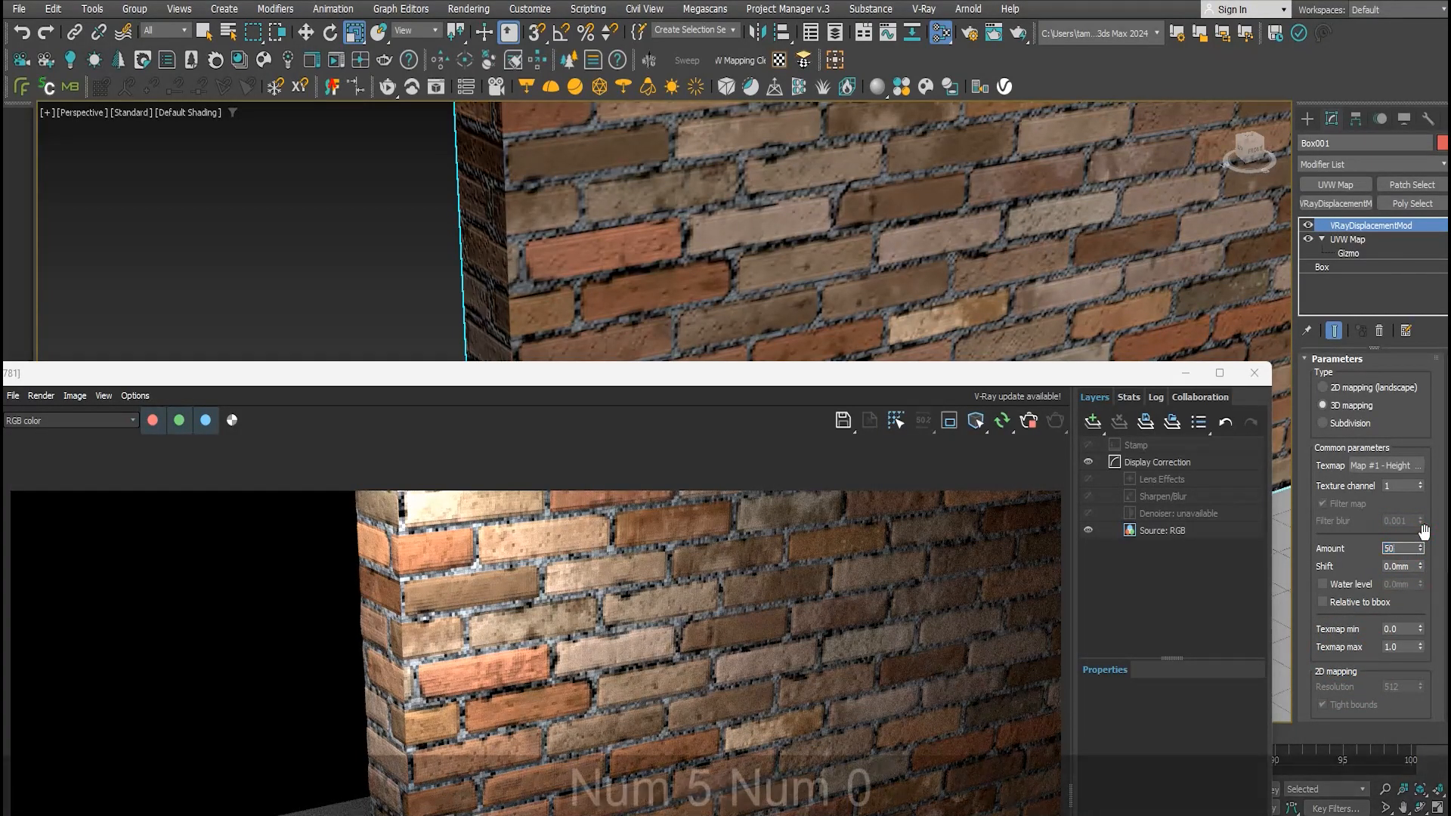
click(1397, 568)
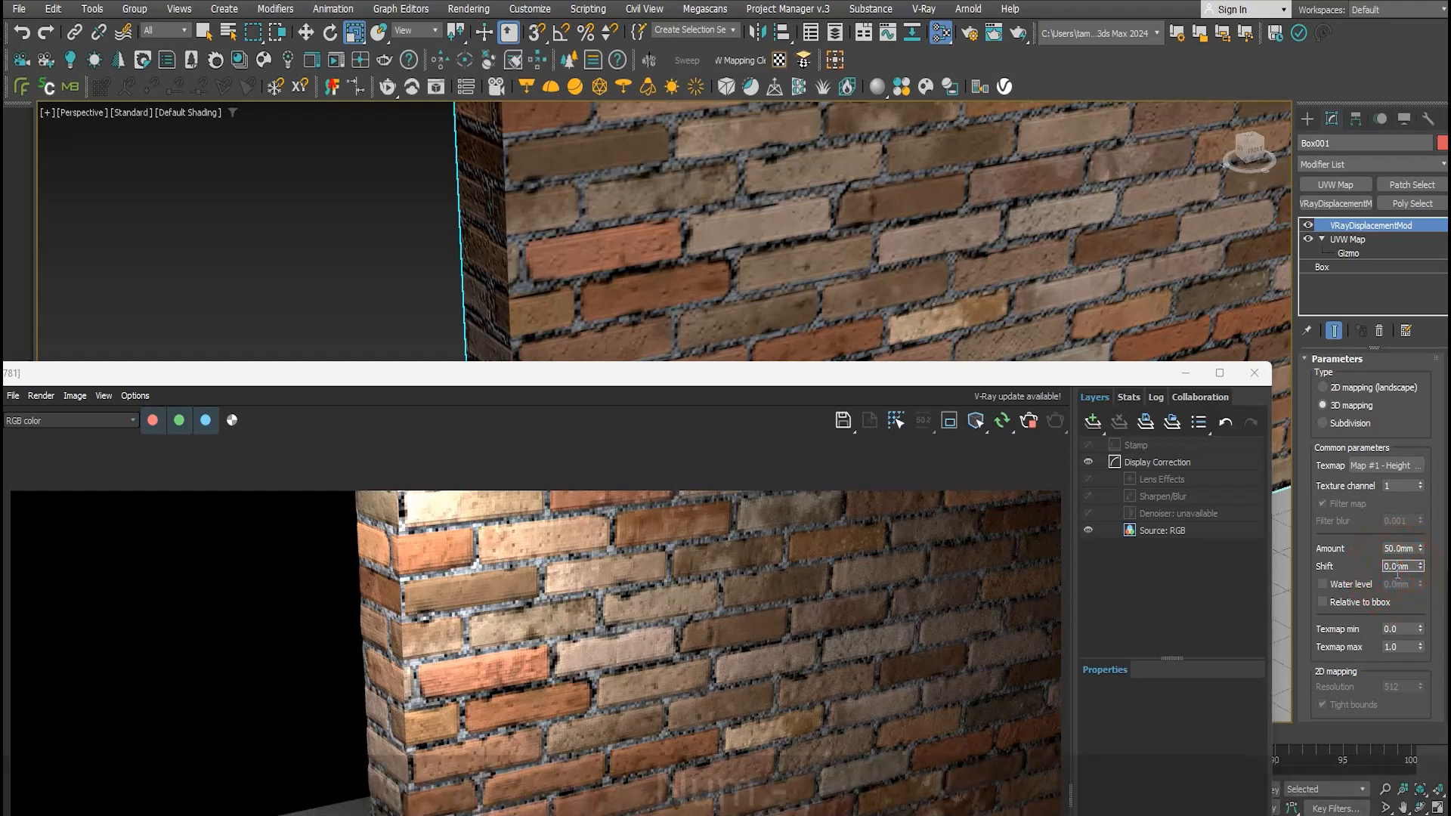
key(KP_Subtract)
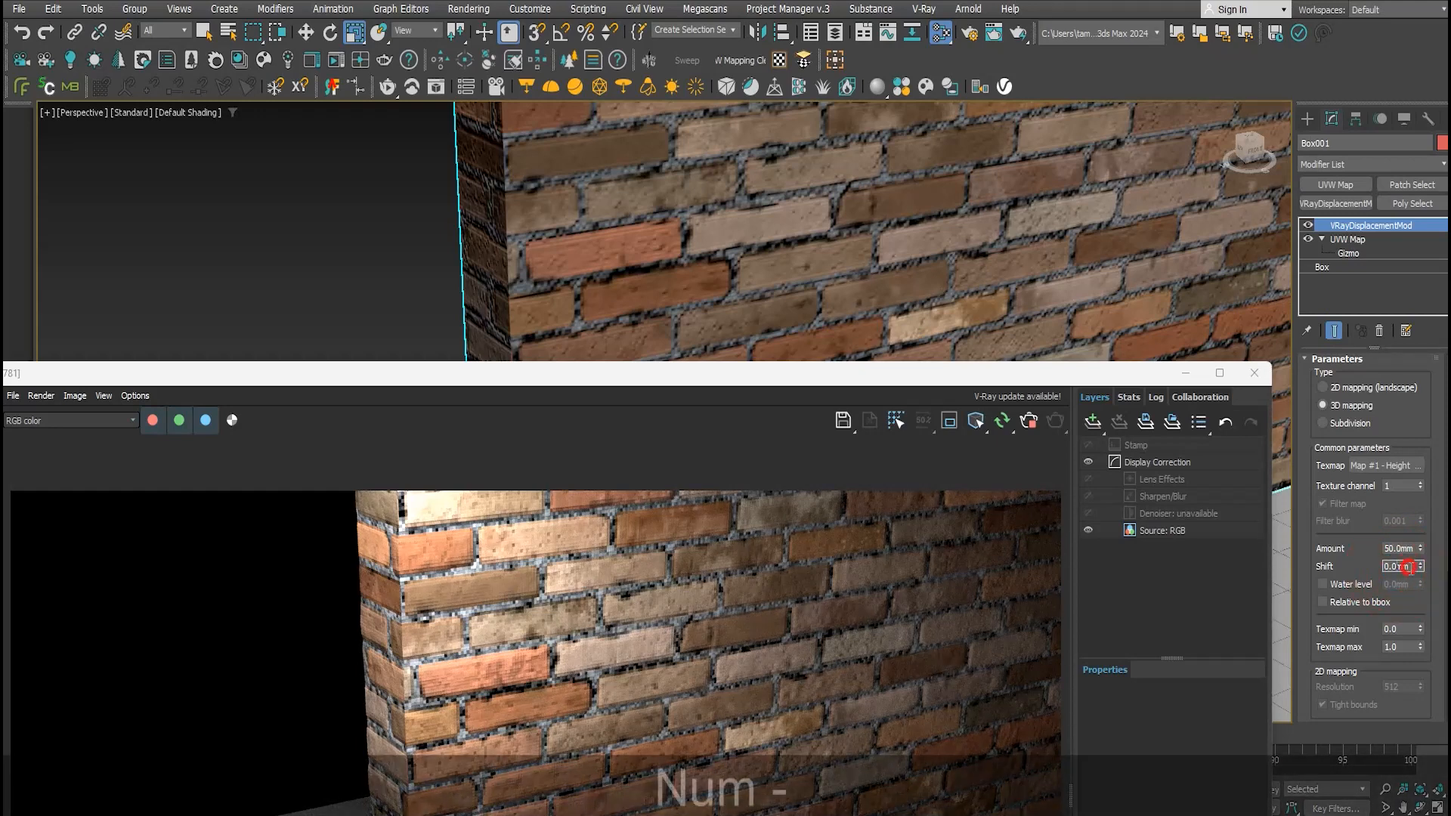
text(-25)
key(Return)
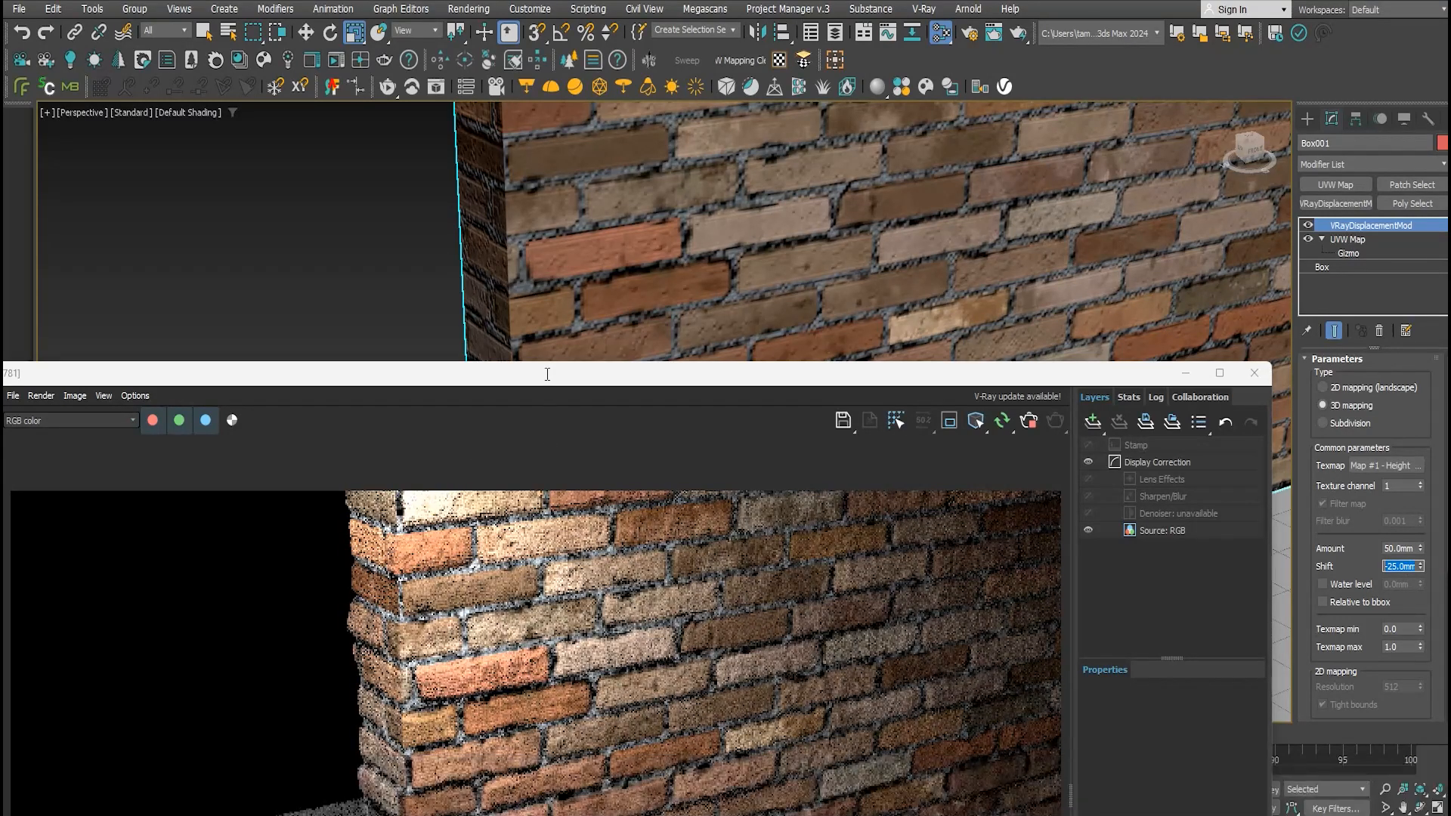
Set the wall's displacement amount to 30 mm and its shift to -15 mm
double_click(1402, 557)
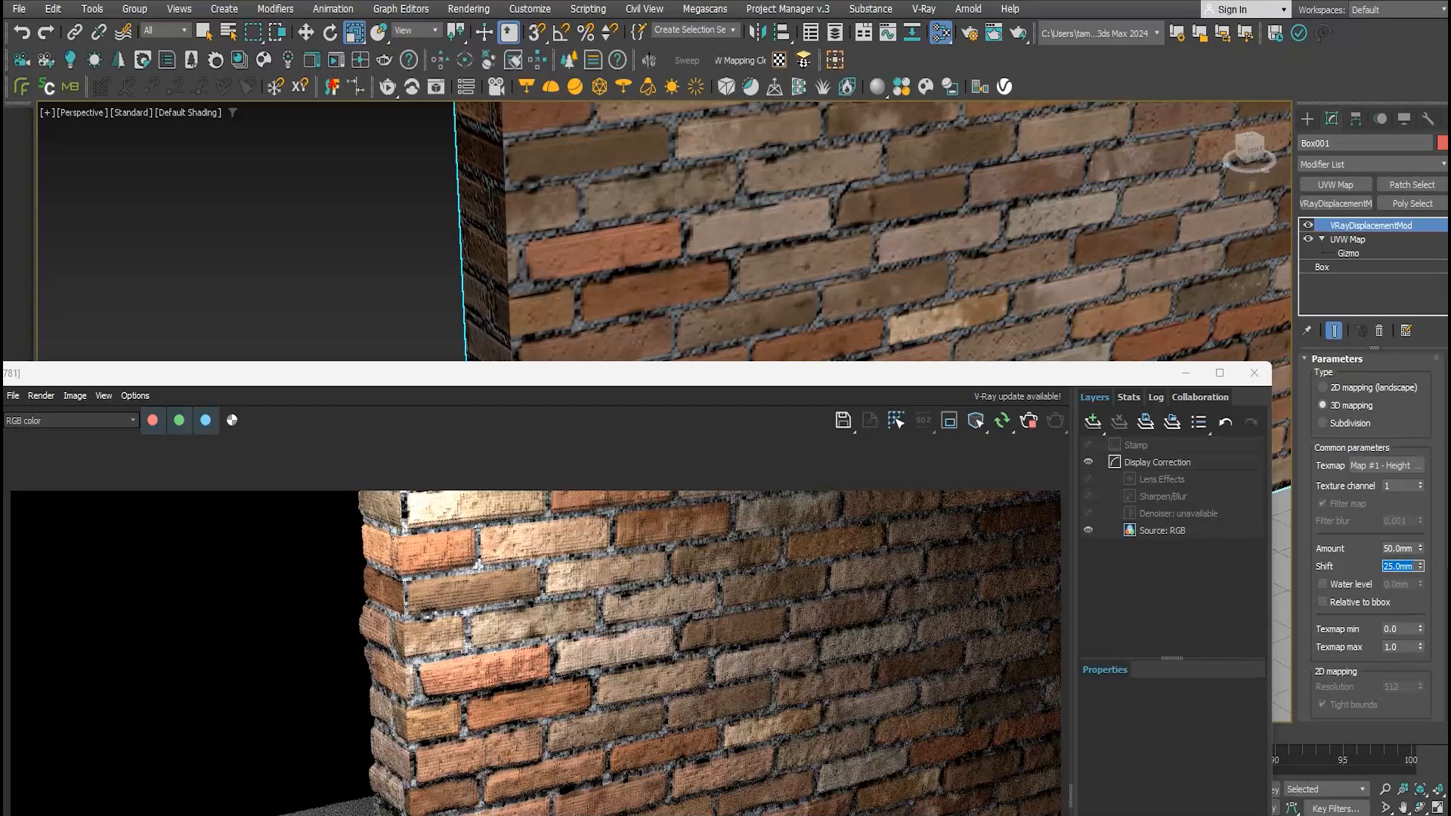
click(1407, 551)
text(30)
key(Down)
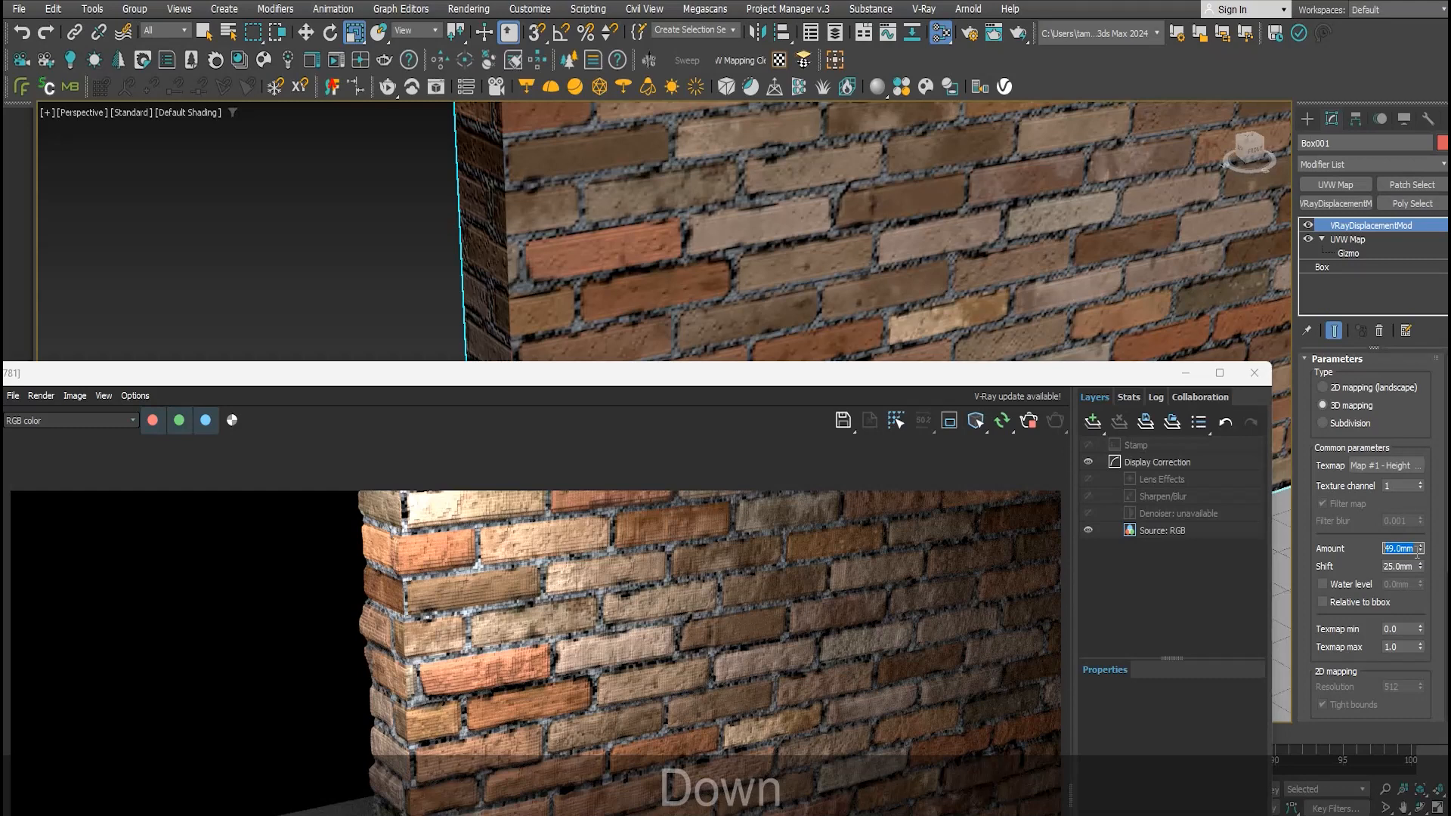
text(30)
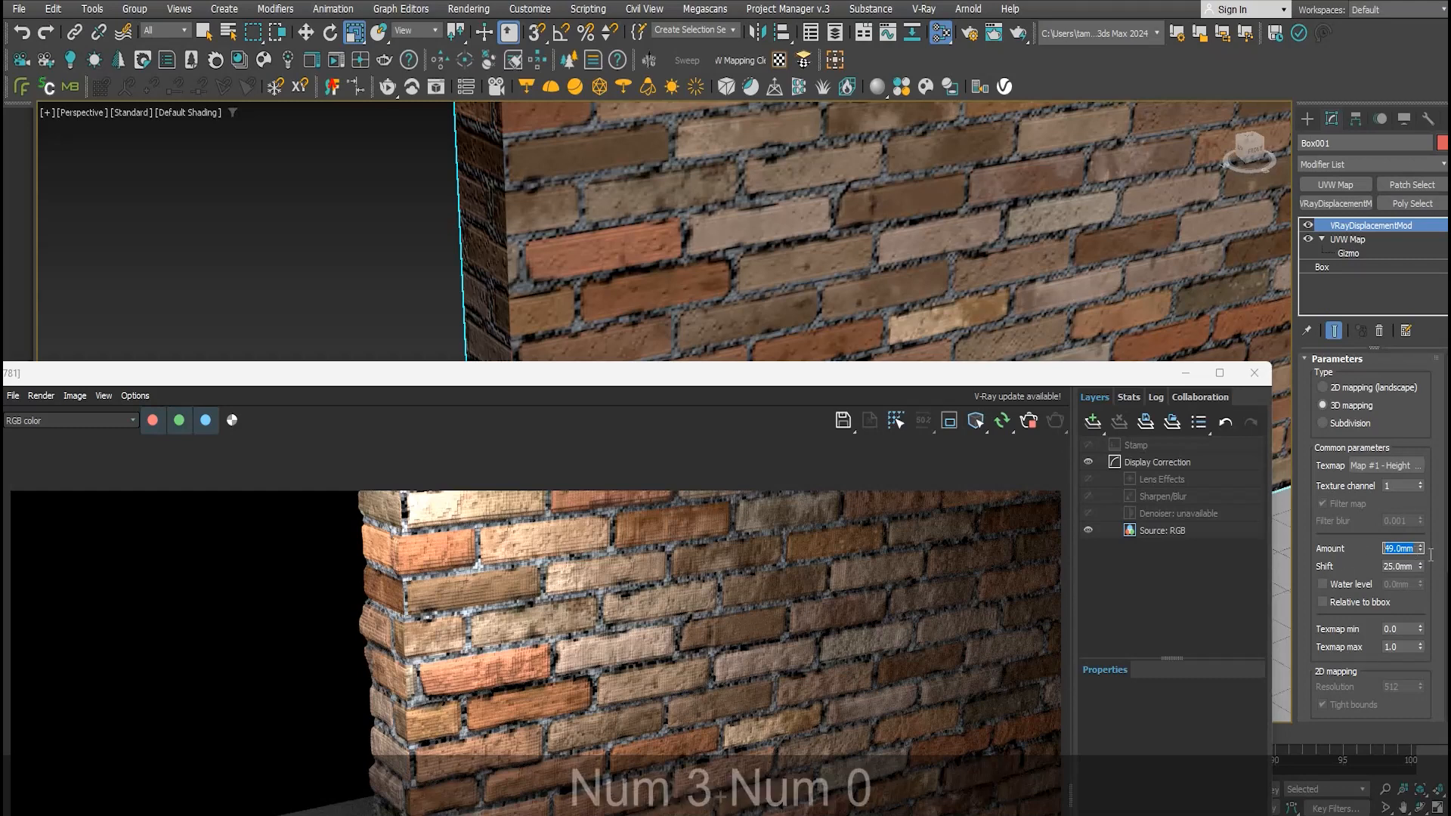
key(Tab)
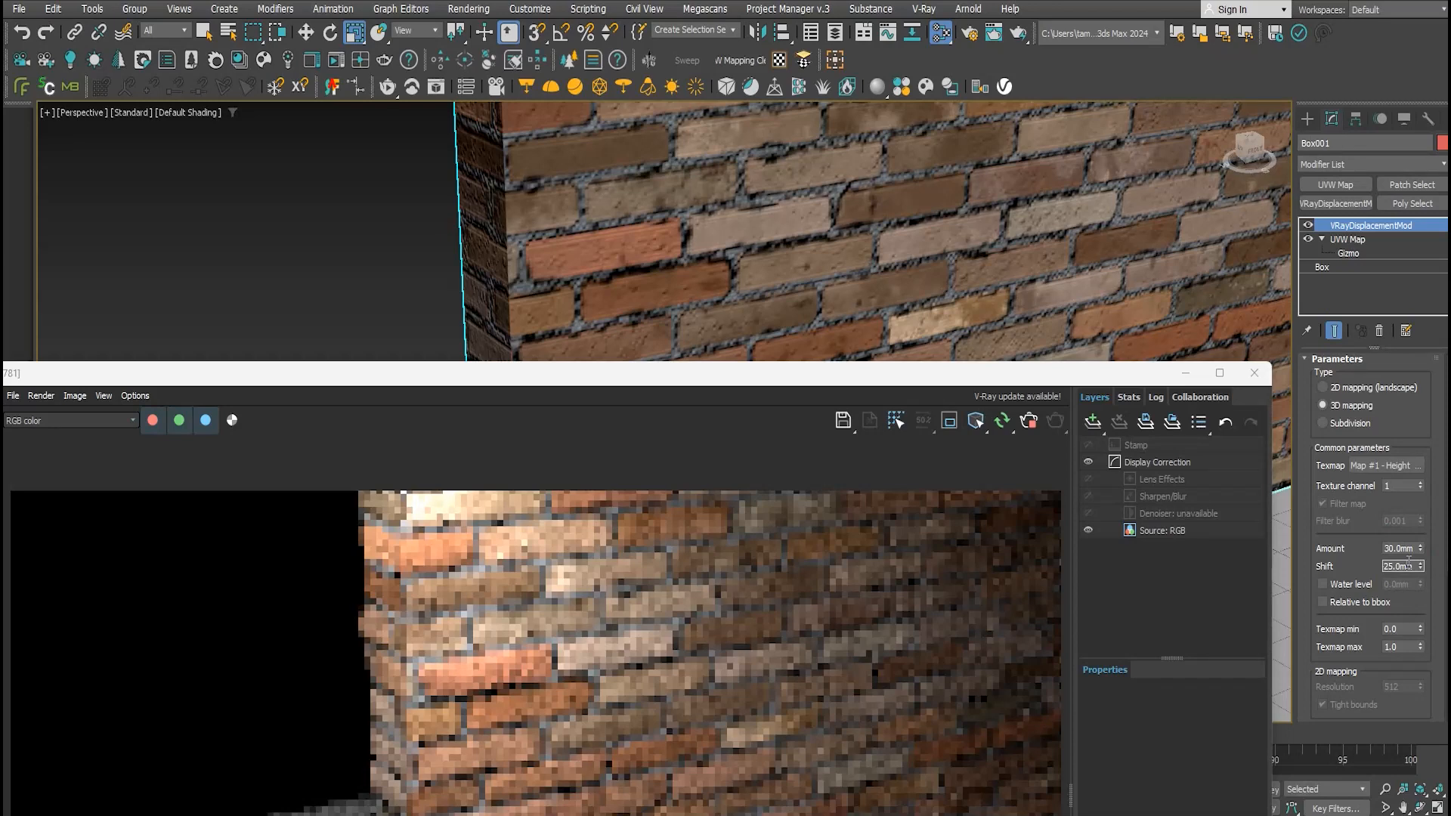
key(BackSpace)
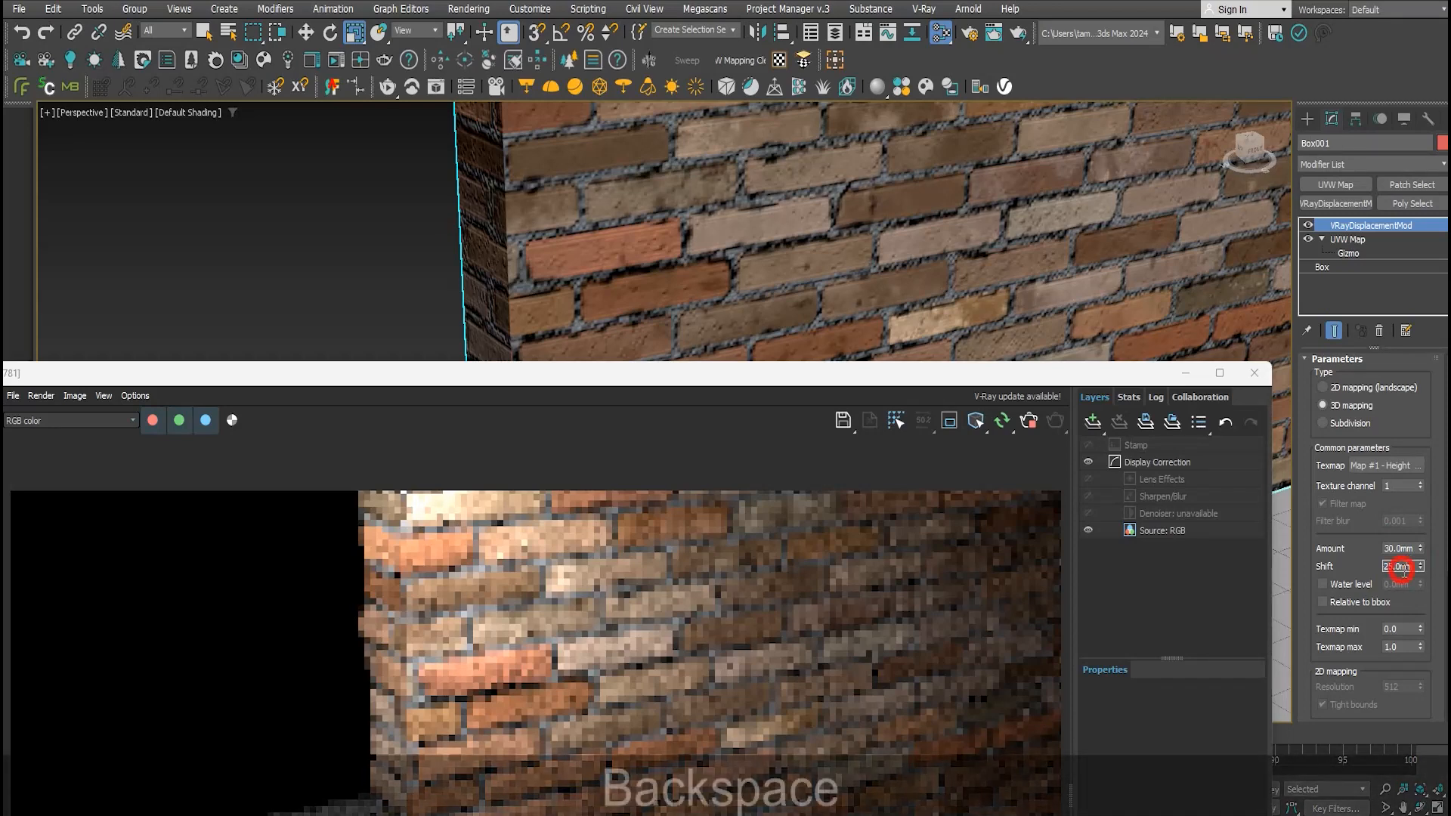
double_click(1403, 570)
key(BackSpace)
text(-15)
key(Return)
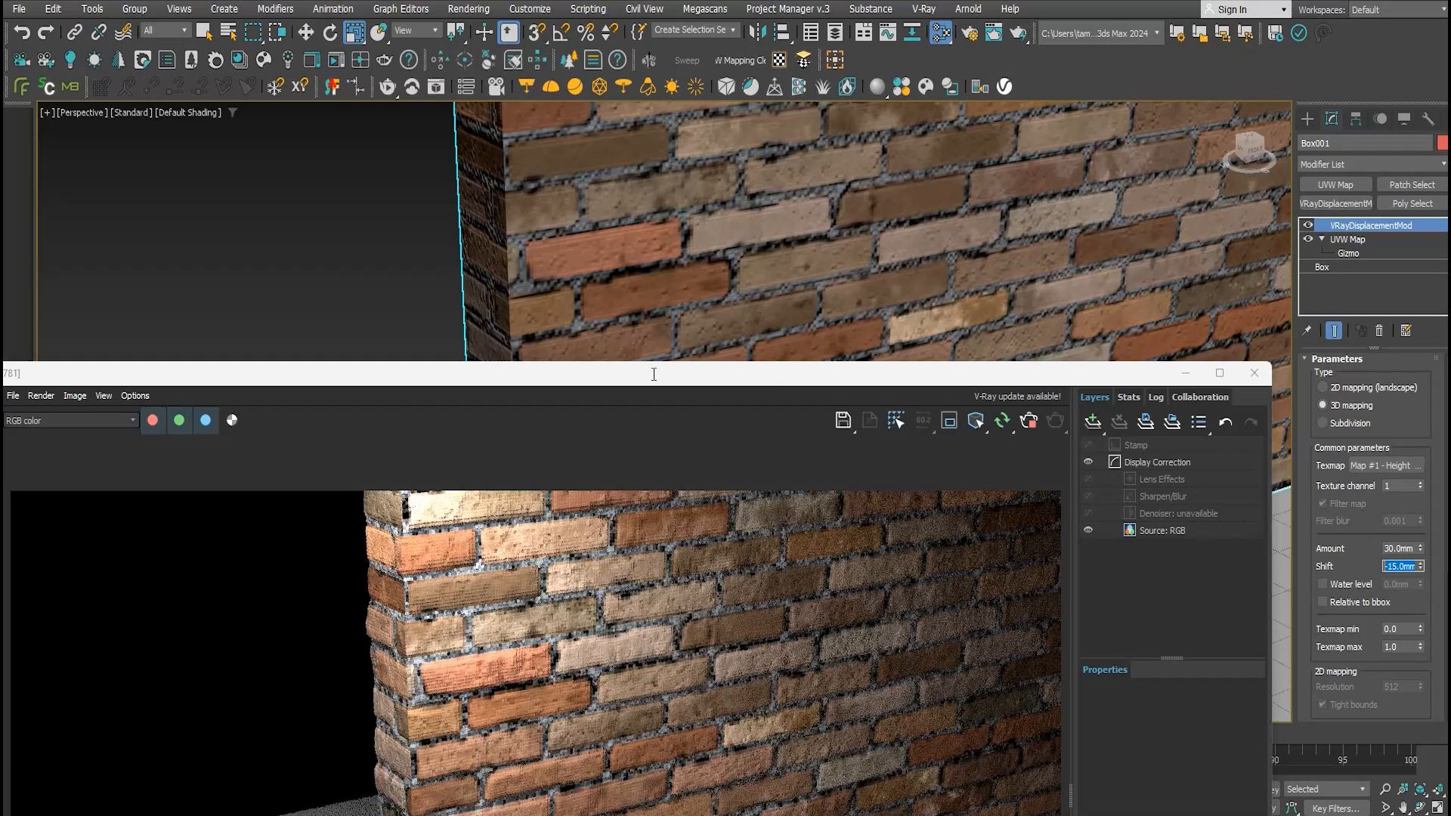
Examine the whole displaced wall in the render, stop the interactive rendering and close the frame buffer
drag(654, 380, 622, 464)
scroll(528, 280, down, 5)
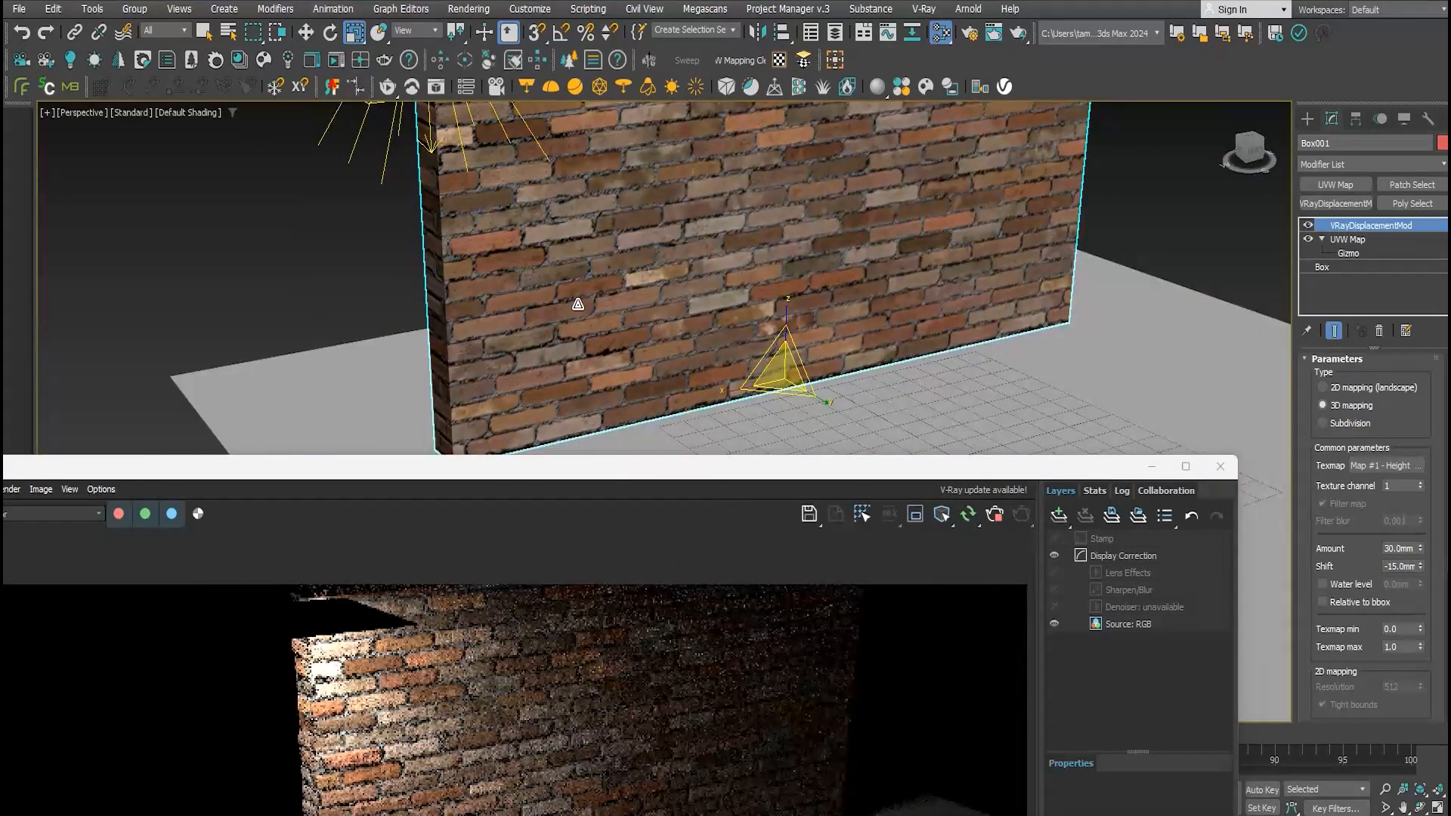
mouse_move(578, 304)
middle_down()
mouse_move(589, 201)
mouse_move(567, 328)
middle_up()
scroll(575, 246, down, 3)
scroll(567, 327, up, 3)
drag(520, 475, 533, 166)
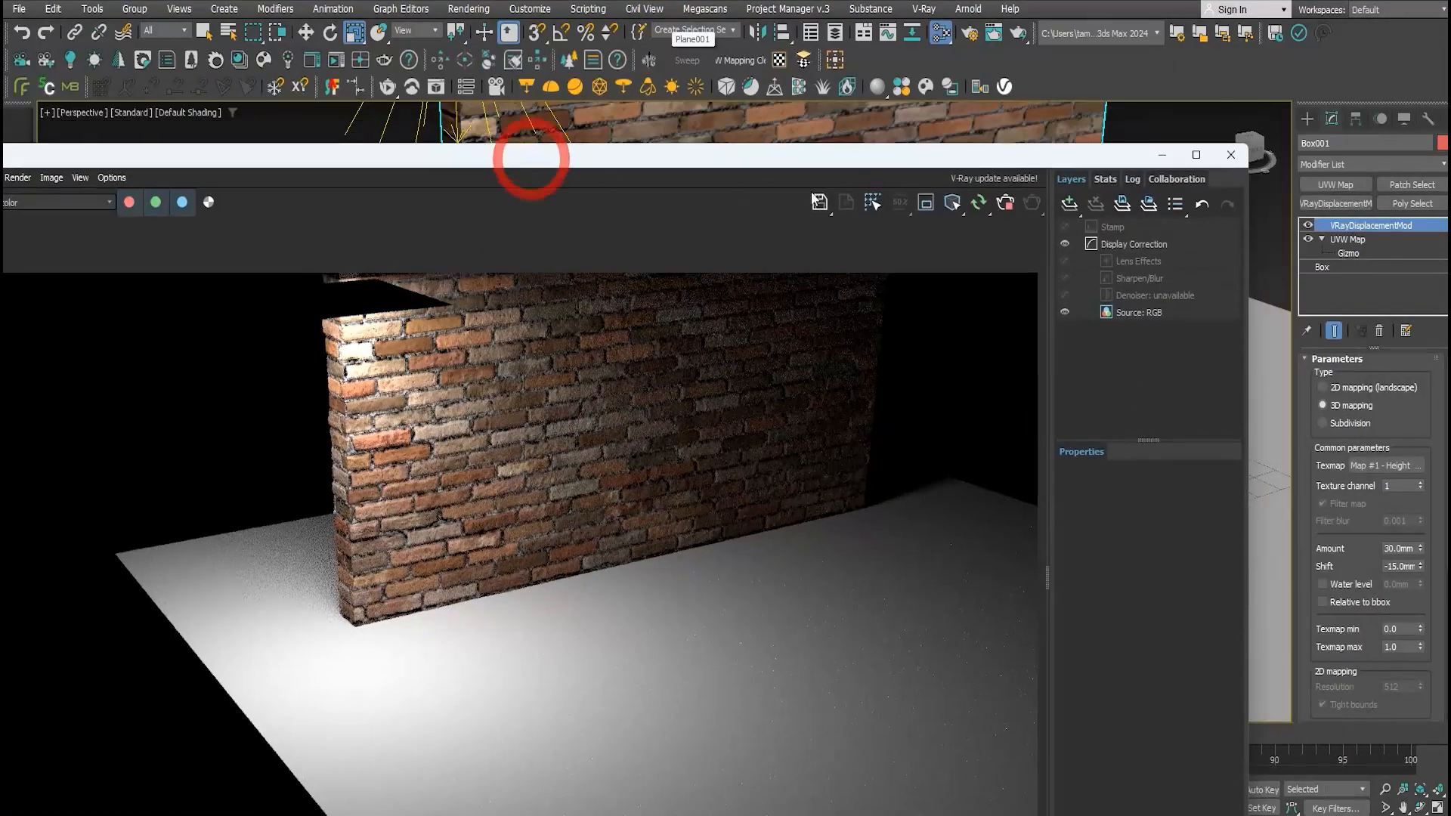
click(1008, 201)
click(1232, 156)
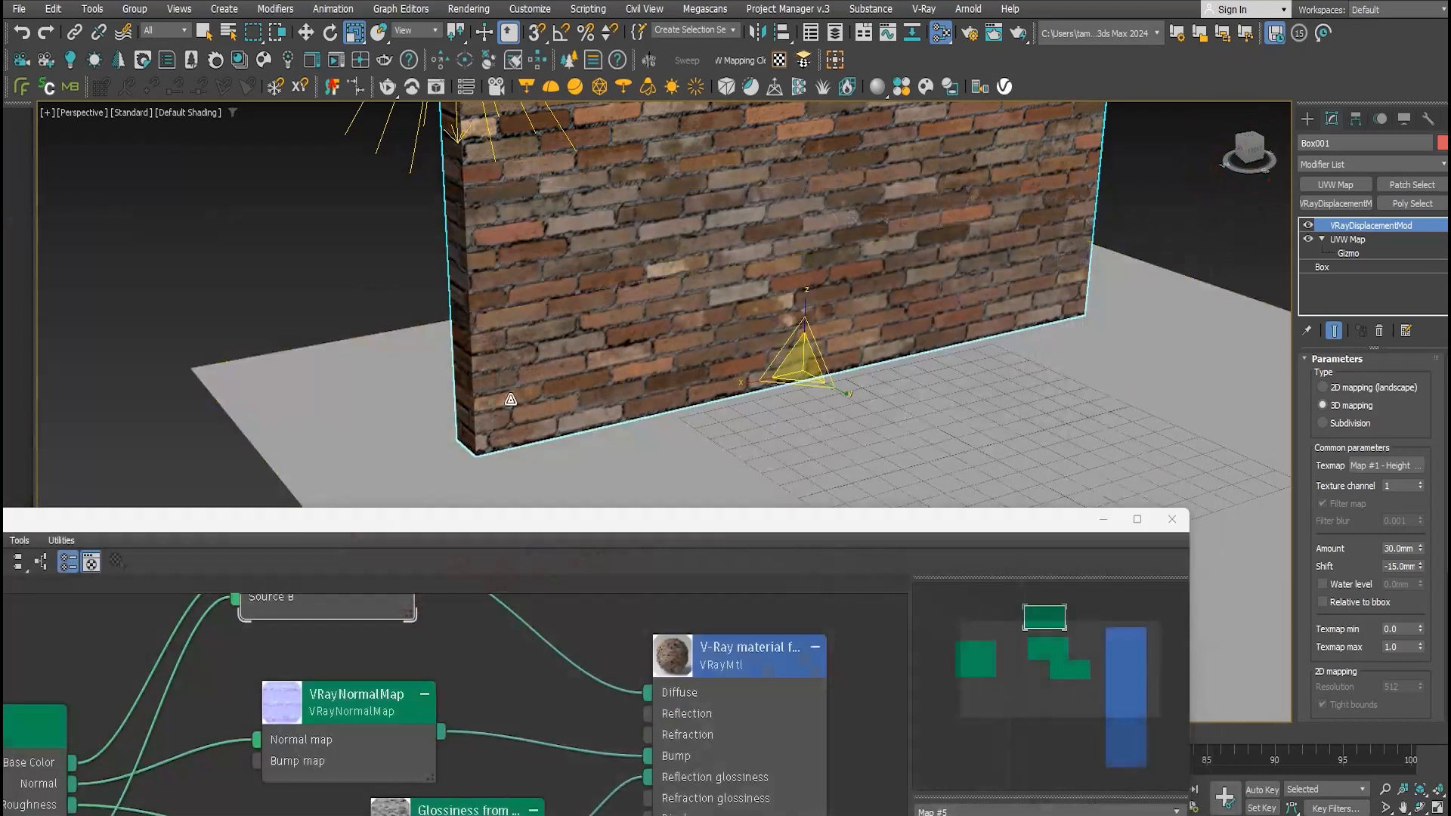
Select the ground plane and maximize the material editor window
scroll(431, 408, up, 2)
drag(963, 532, 956, 609)
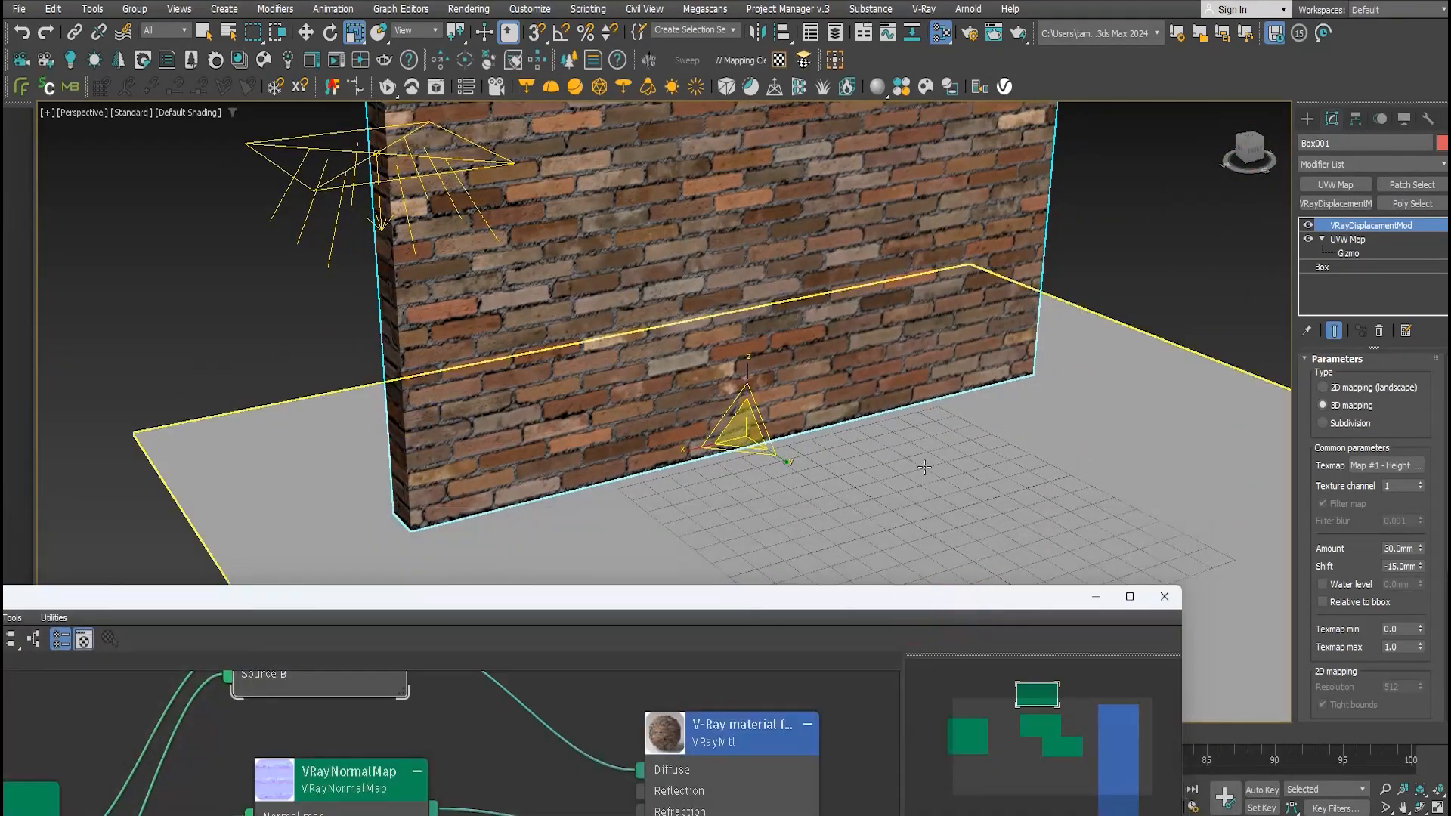
click(925, 465)
scroll(925, 465, down, 4)
middle_drag(804, 511, 783, 478)
scroll(783, 478, down, 1)
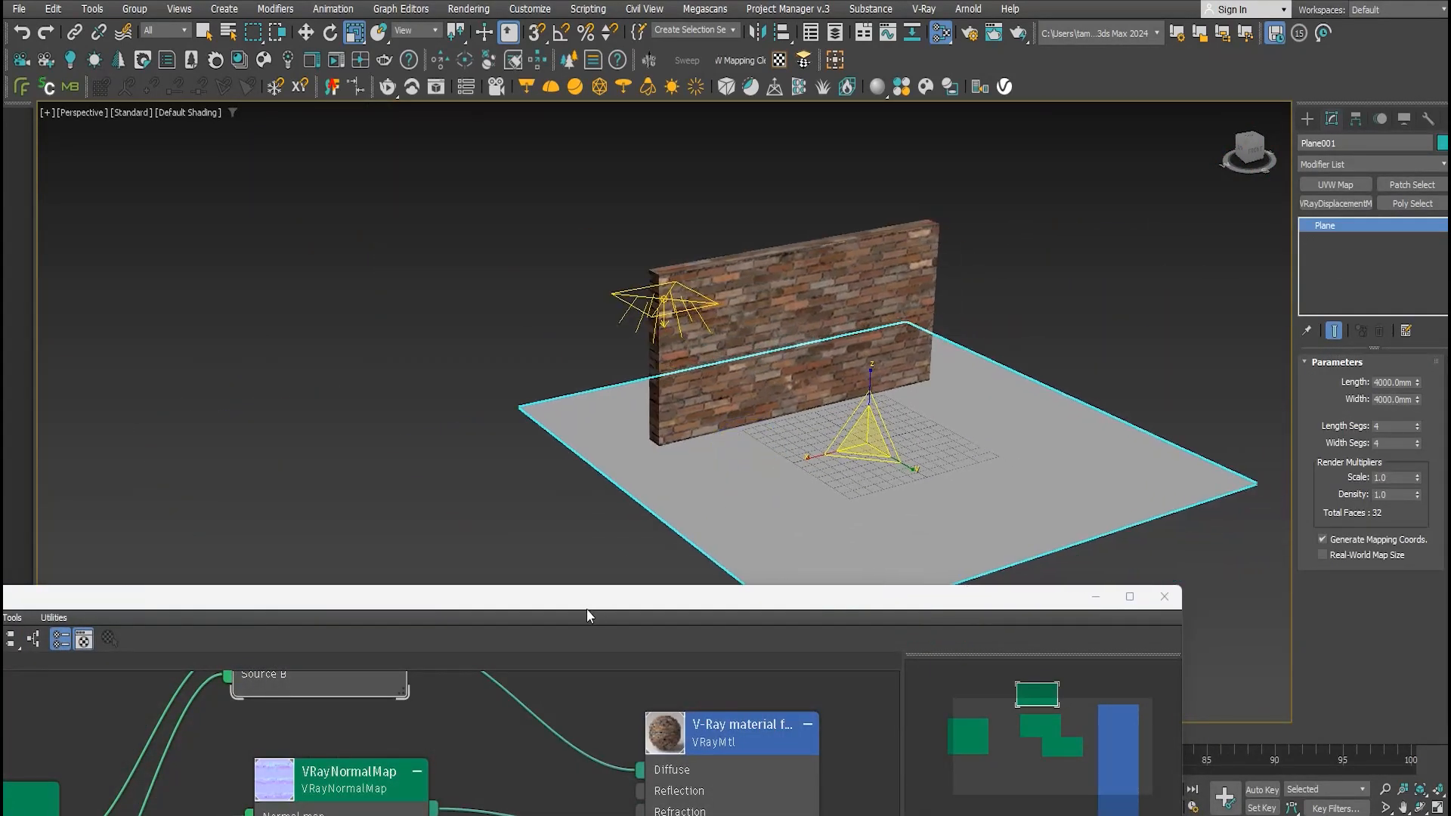
double_click(586, 609)
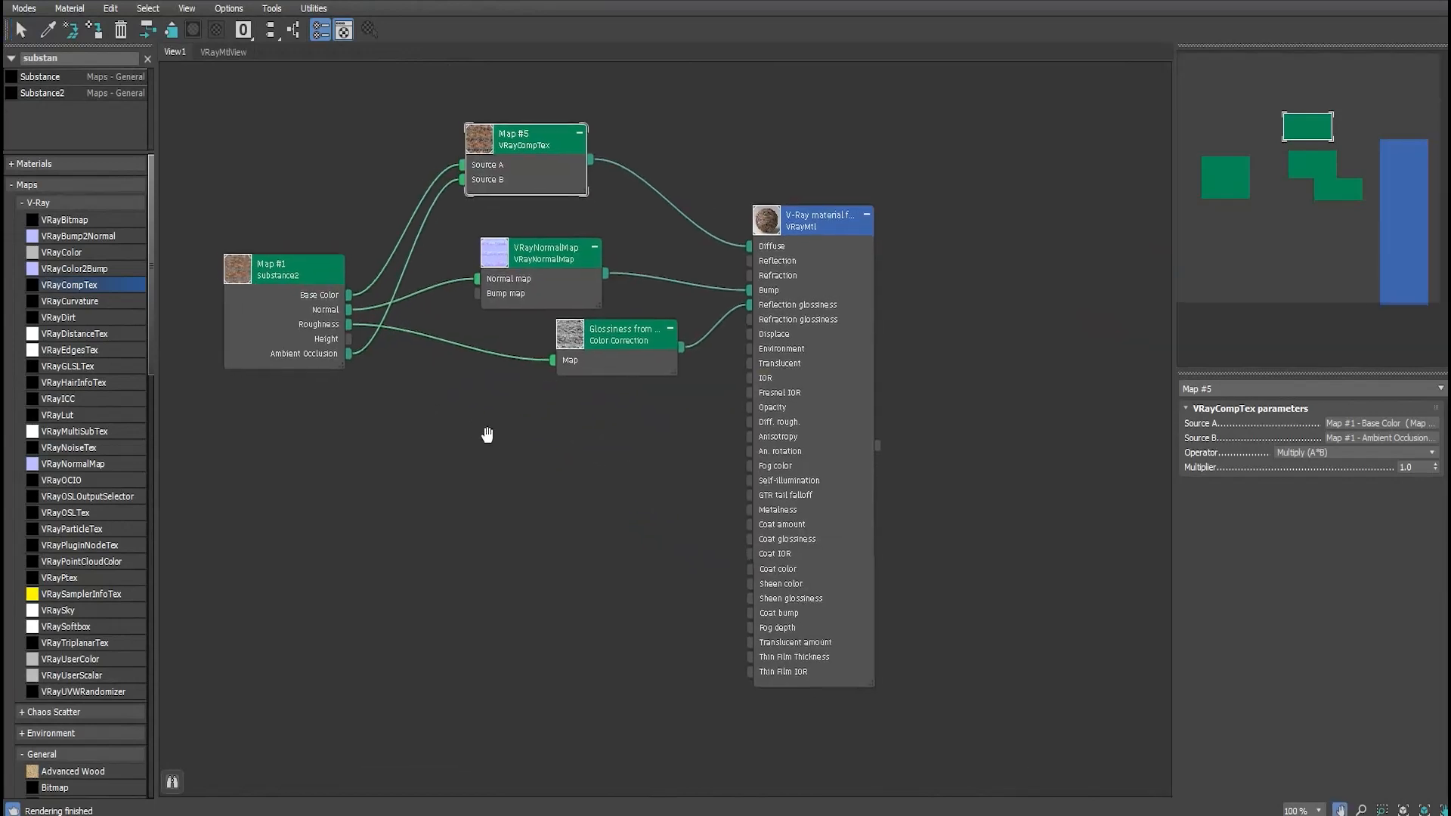
Look at the VRayMtlView node view and create a new empty view named View3
click(227, 51)
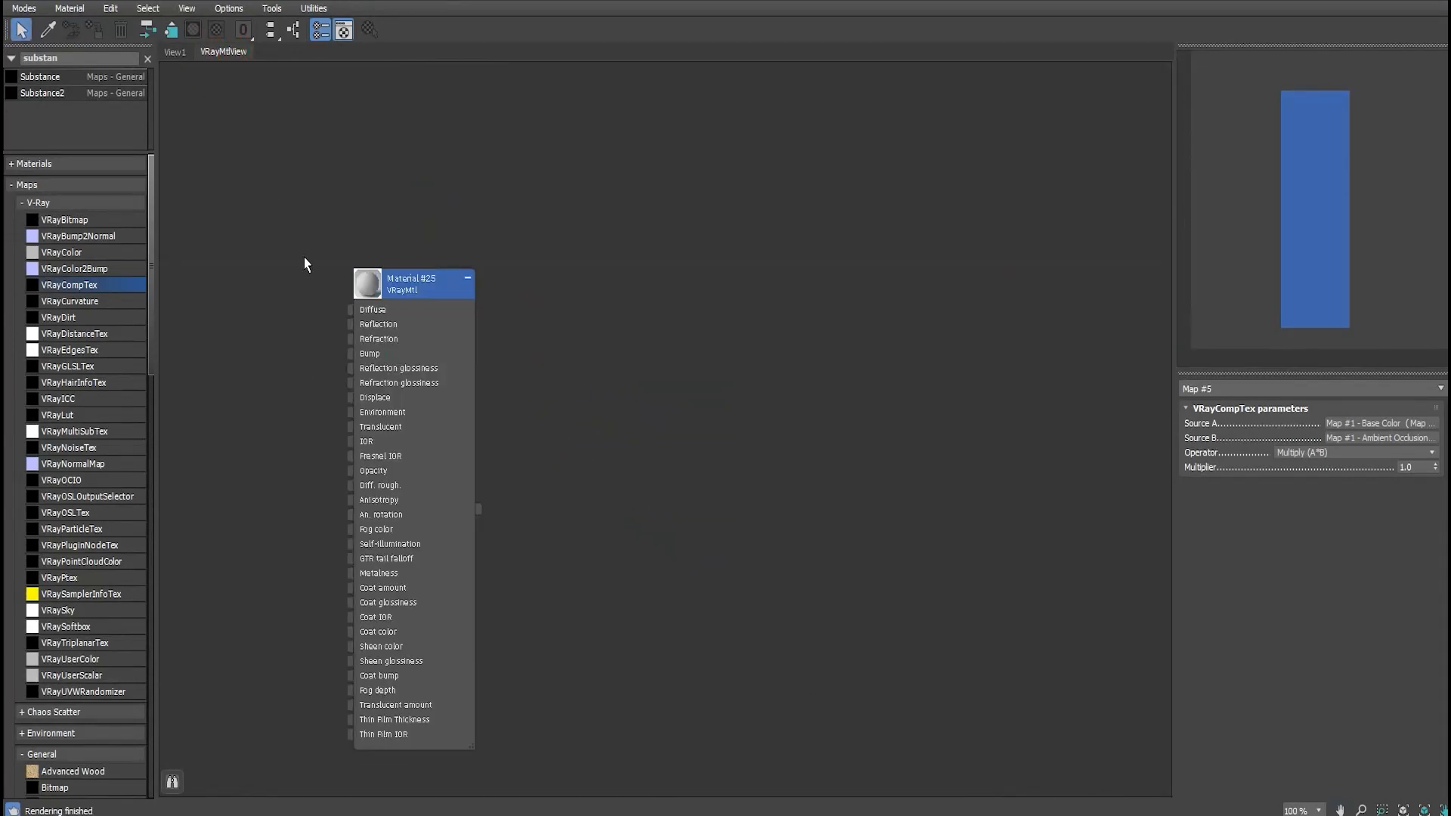
middle_drag(290, 263, 331, 226)
right_click(279, 52)
click(321, 62)
click(723, 424)
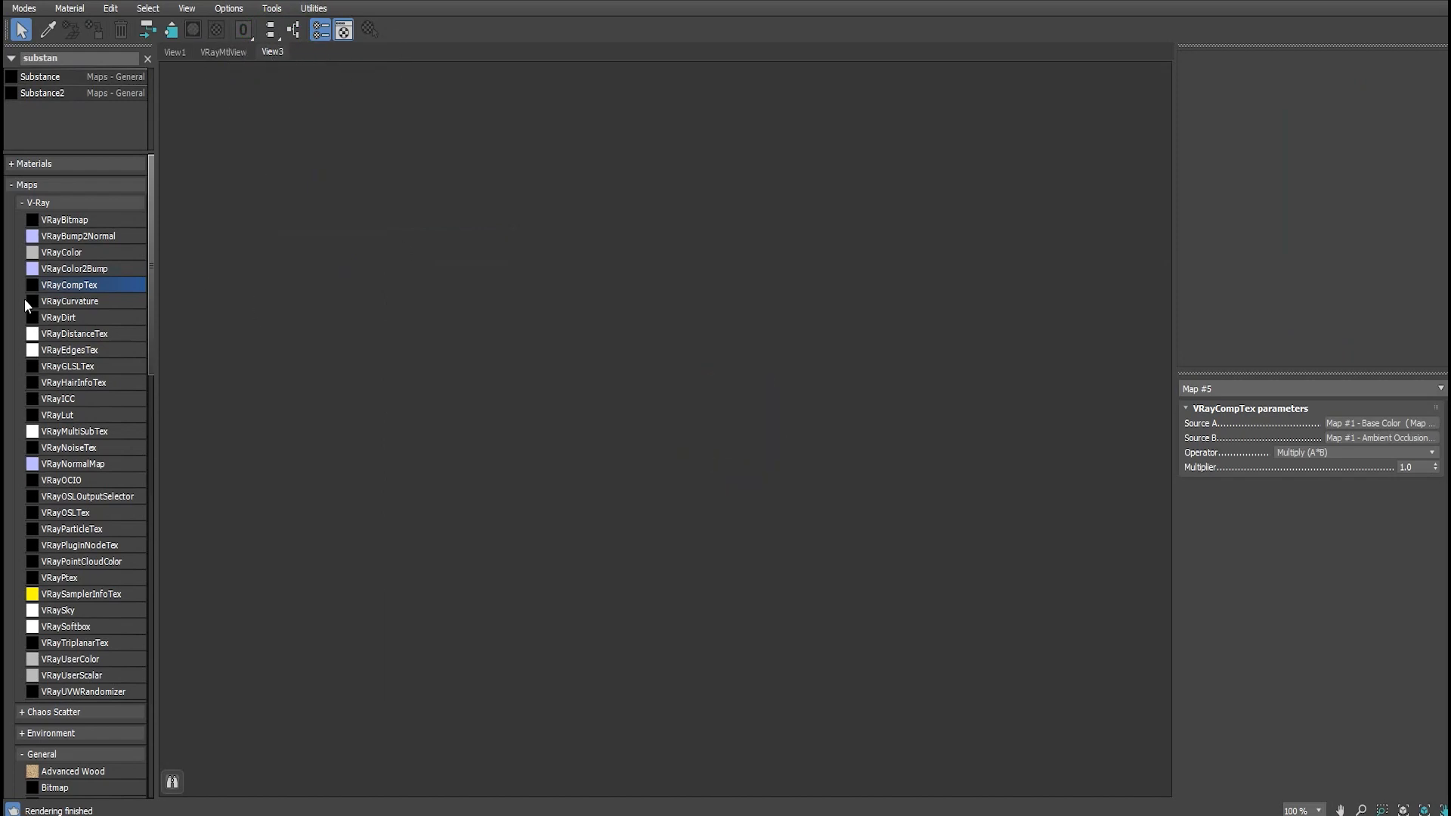
Add a Substance2 map to the empty View3 and load stylized_cobblestone_pavement.sbsar into it
drag(74, 94, 591, 307)
click(1308, 439)
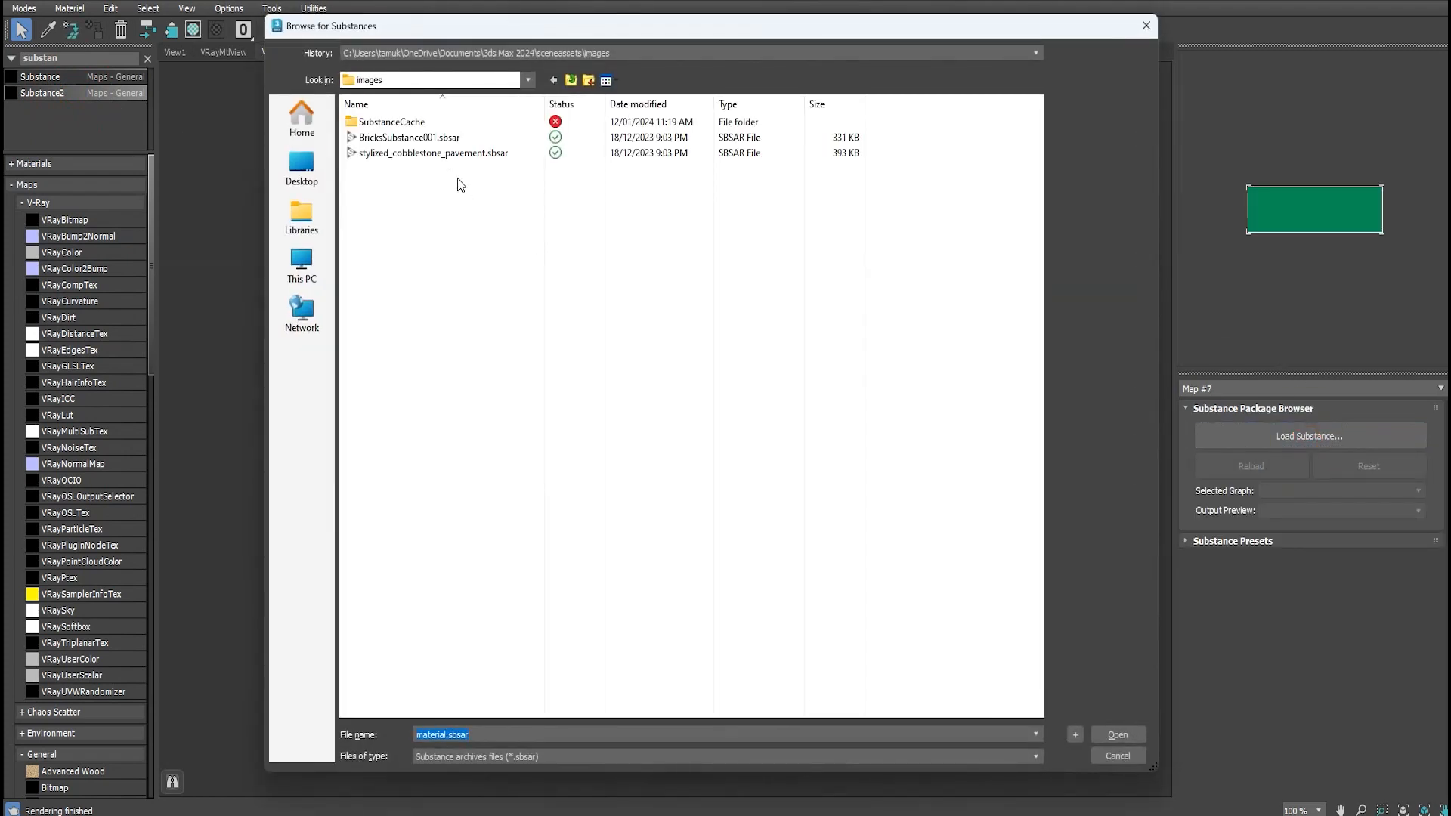
click(466, 154)
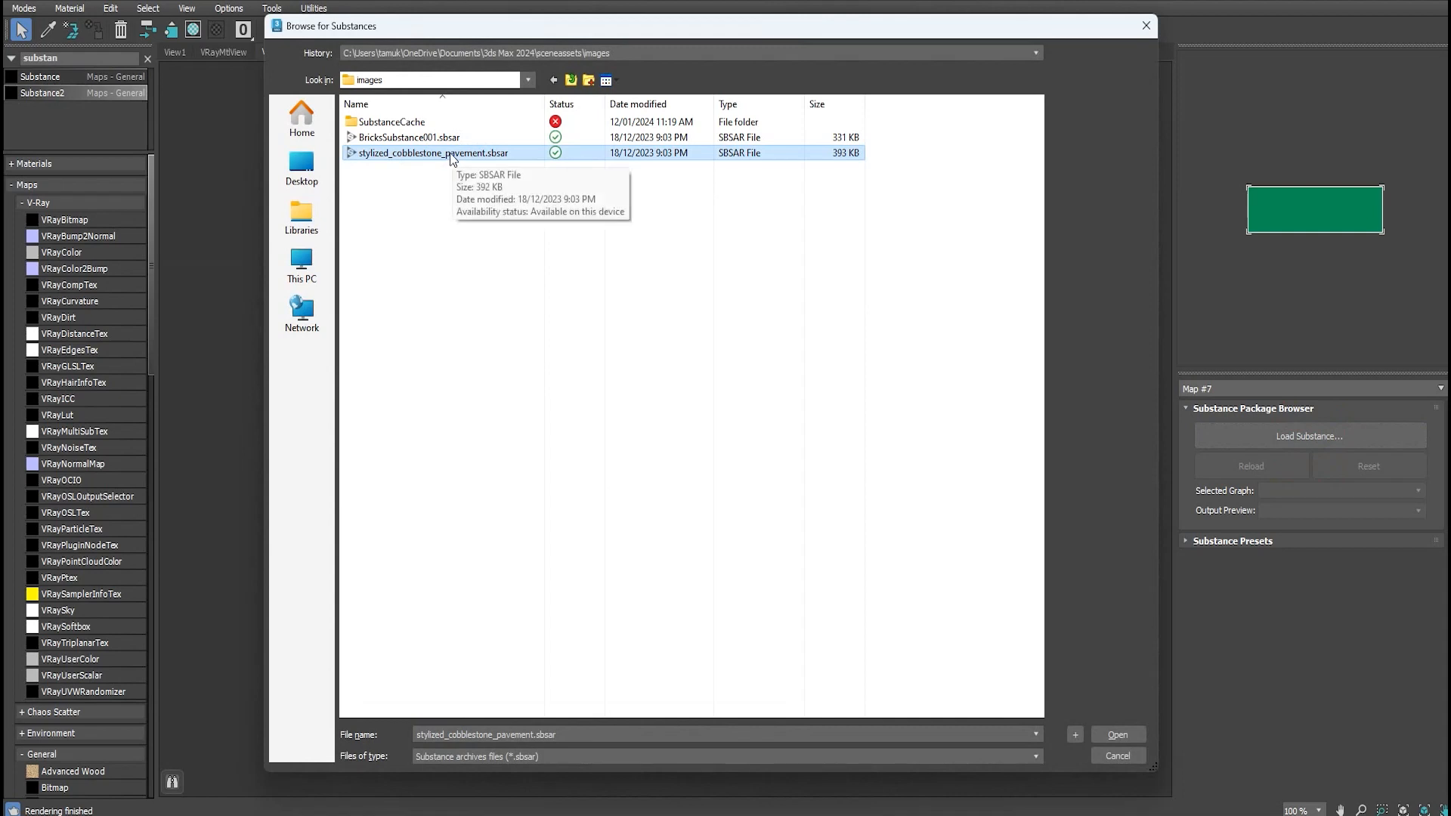
click(1111, 730)
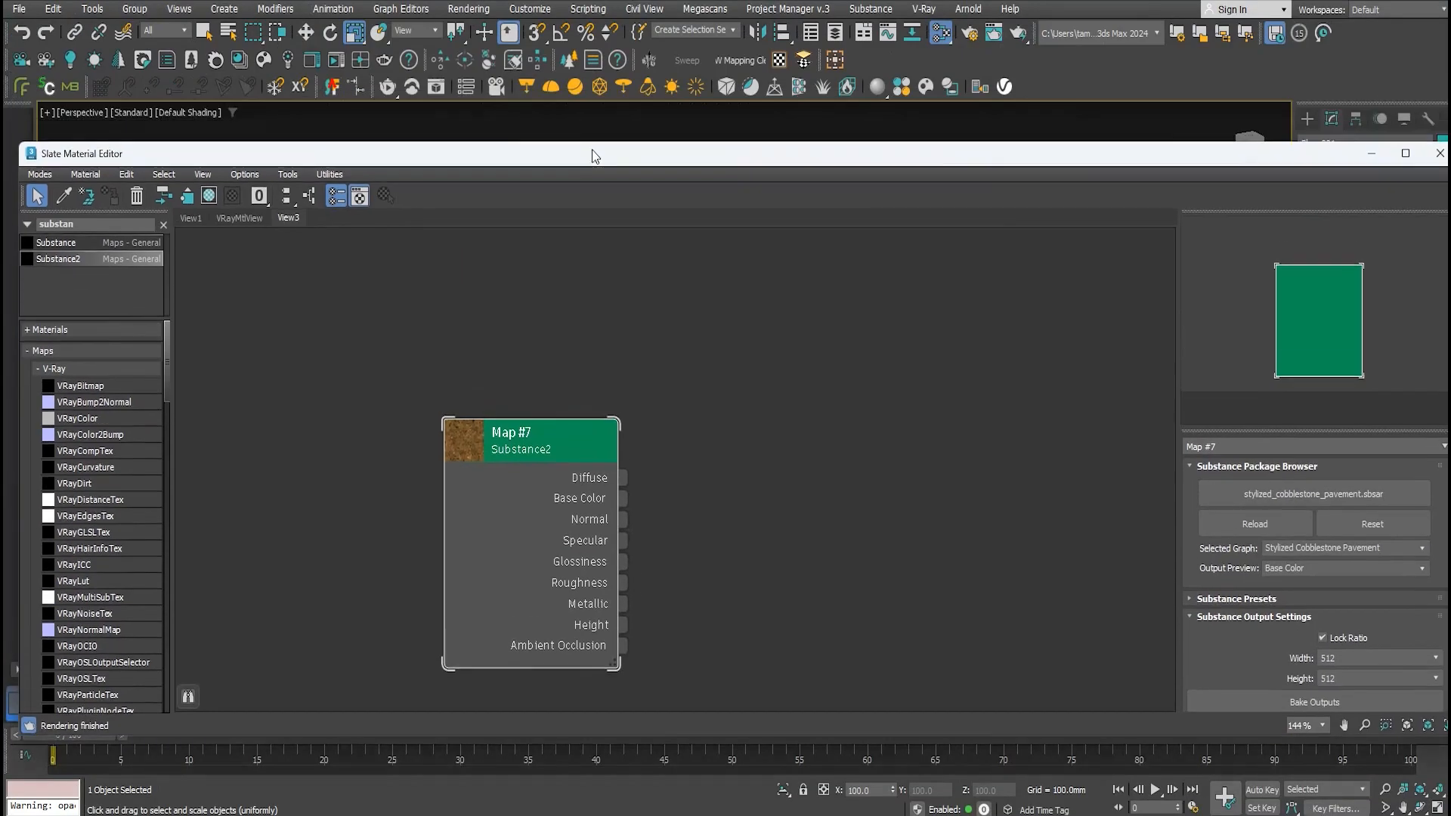
Convert the cobblestone Substance2 map into a V-Ray material with Substance To Vray
click(504, 294)
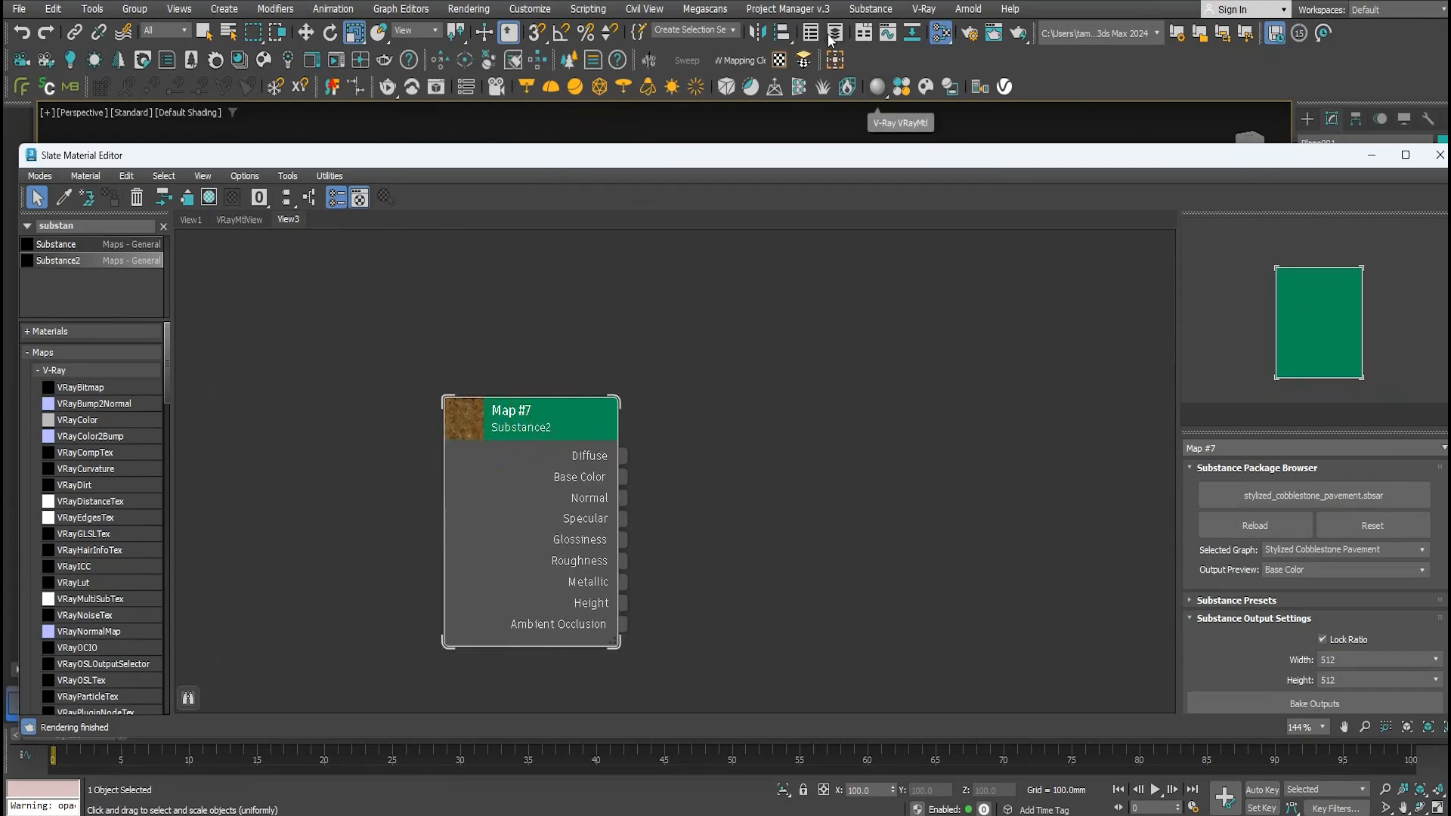
click(871, 9)
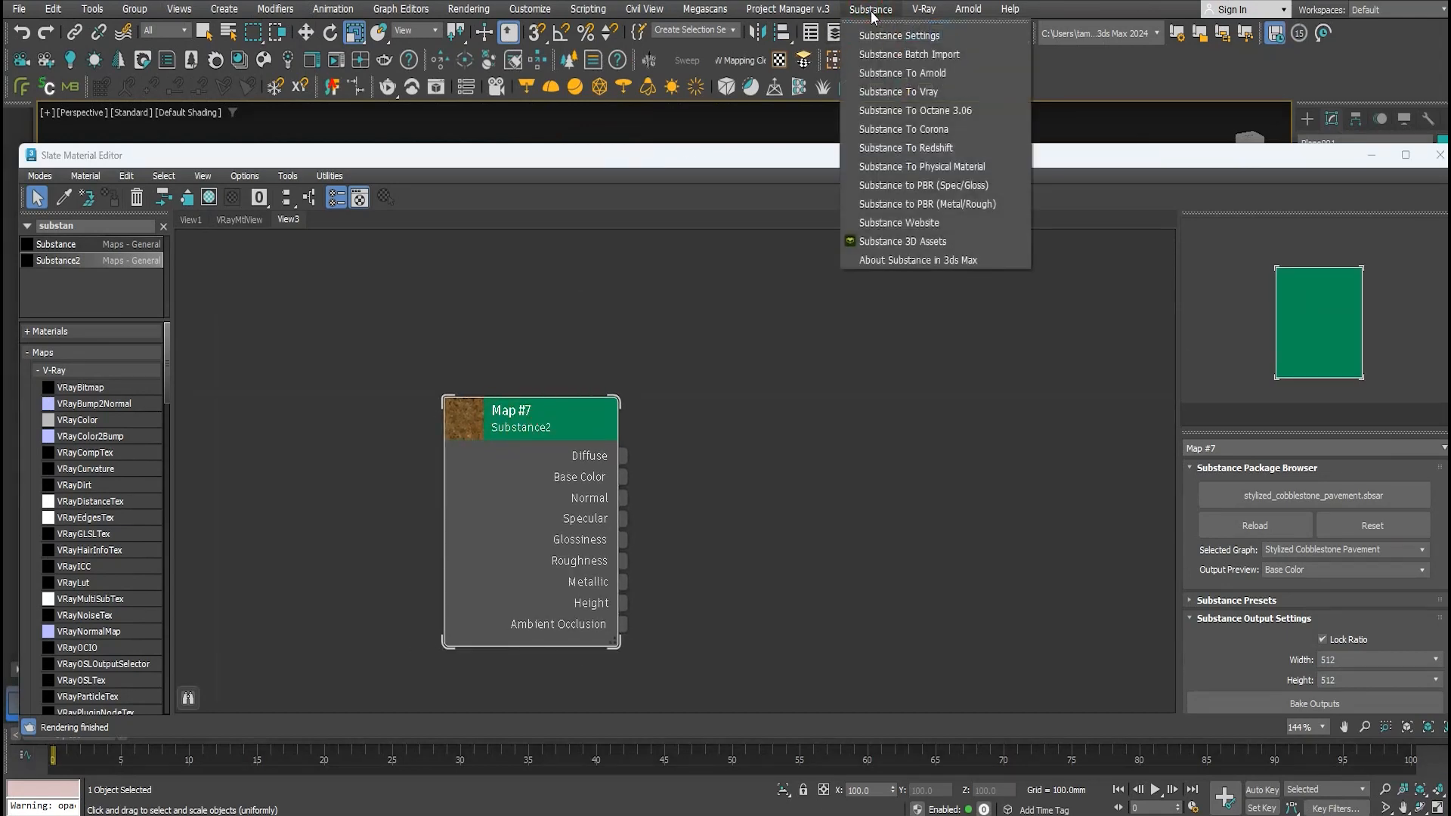
click(950, 97)
Examine the converted node network from the cobblestone map's outputs to the V-Ray material's inputs, checking which maps are connected
middle_drag(980, 337, 547, 306)
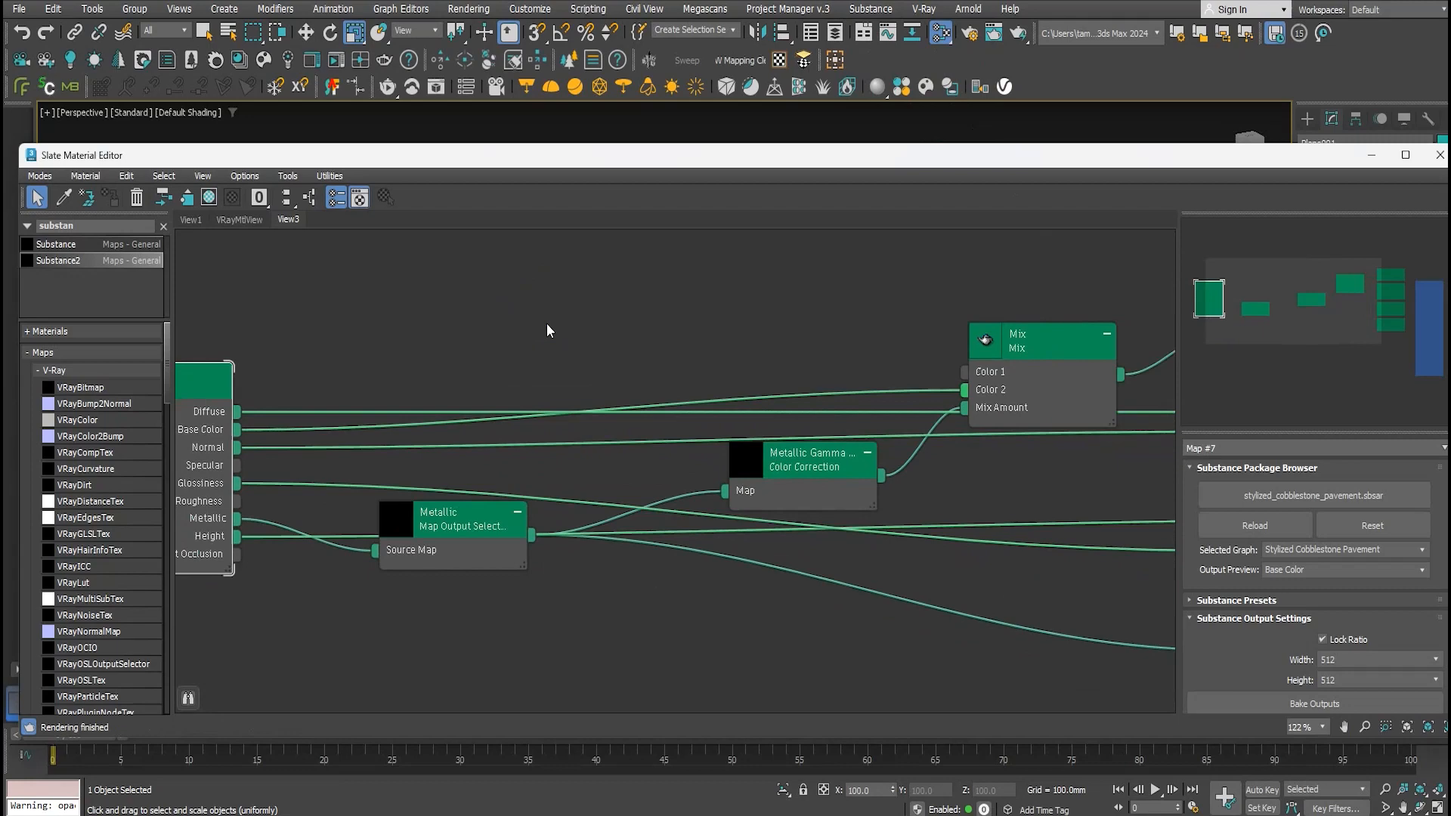
scroll(582, 334, down, 6)
scroll(926, 366, up, 6)
scroll(922, 383, up, 1)
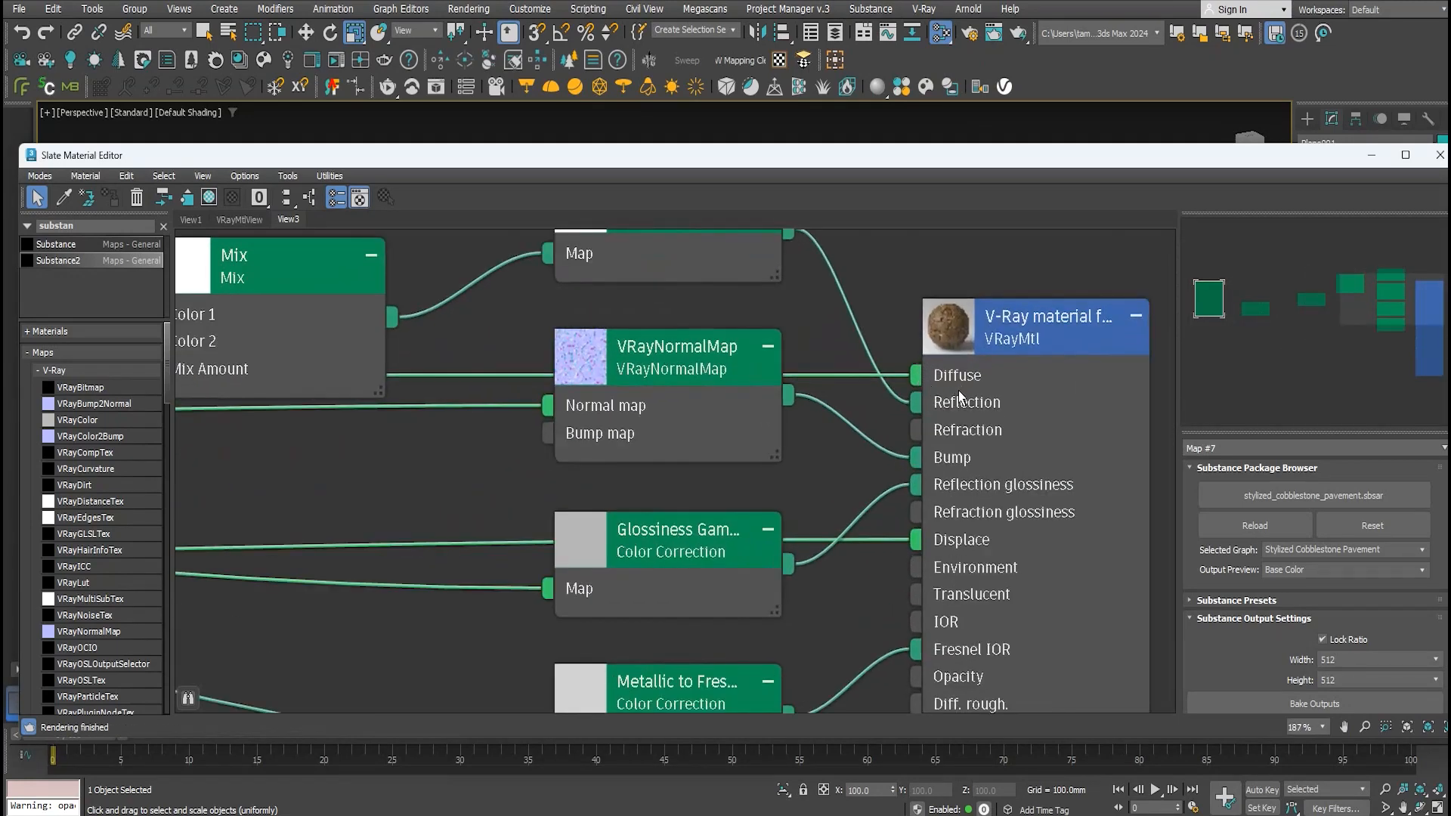
scroll(828, 395, down, 2)
middle_drag(550, 390, 704, 421)
scroll(604, 396, down, 1)
middle_drag(348, 467, 699, 407)
middle_drag(261, 489, 441, 486)
scroll(358, 505, up, 3)
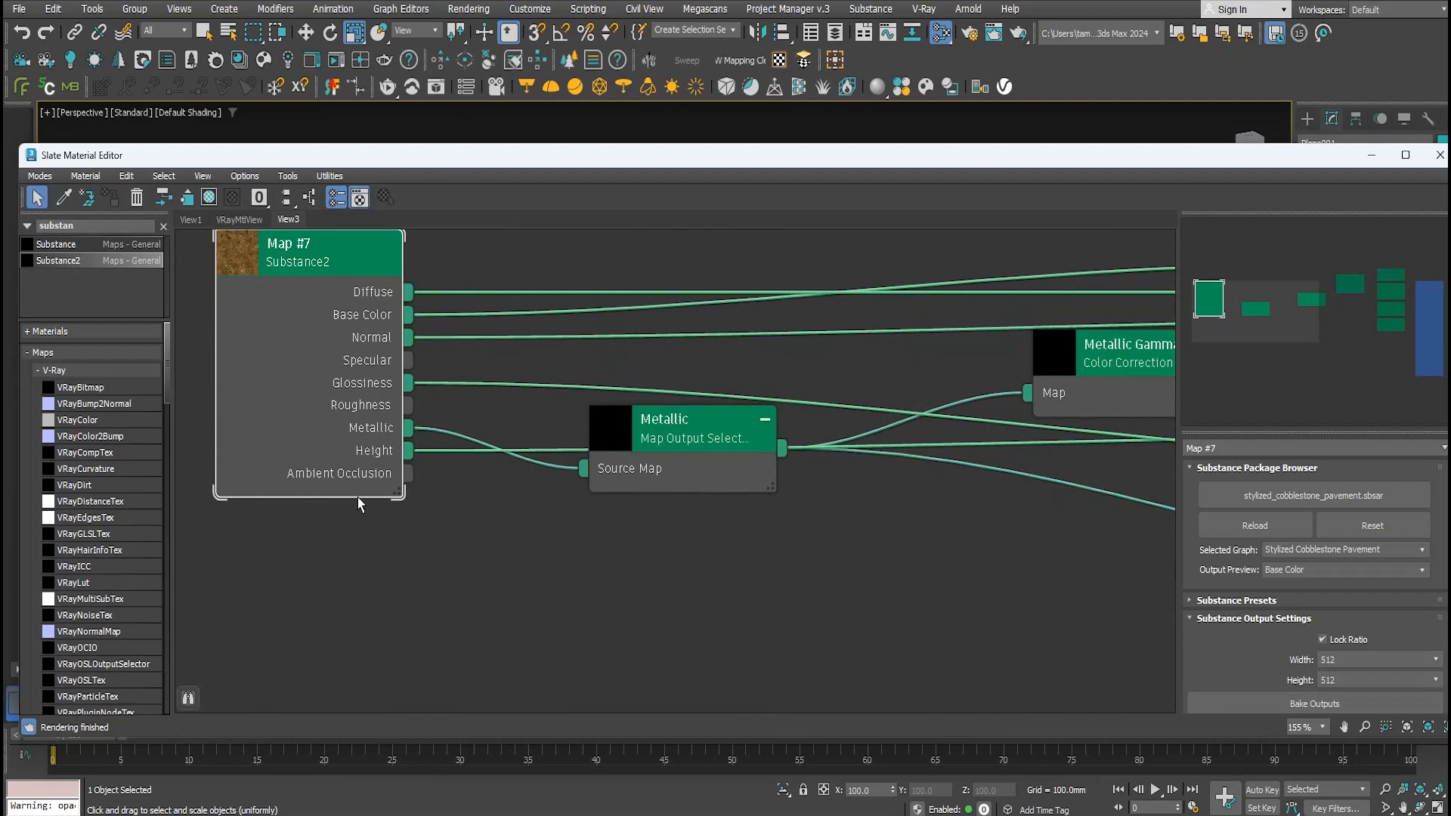
scroll(402, 322, down, 4)
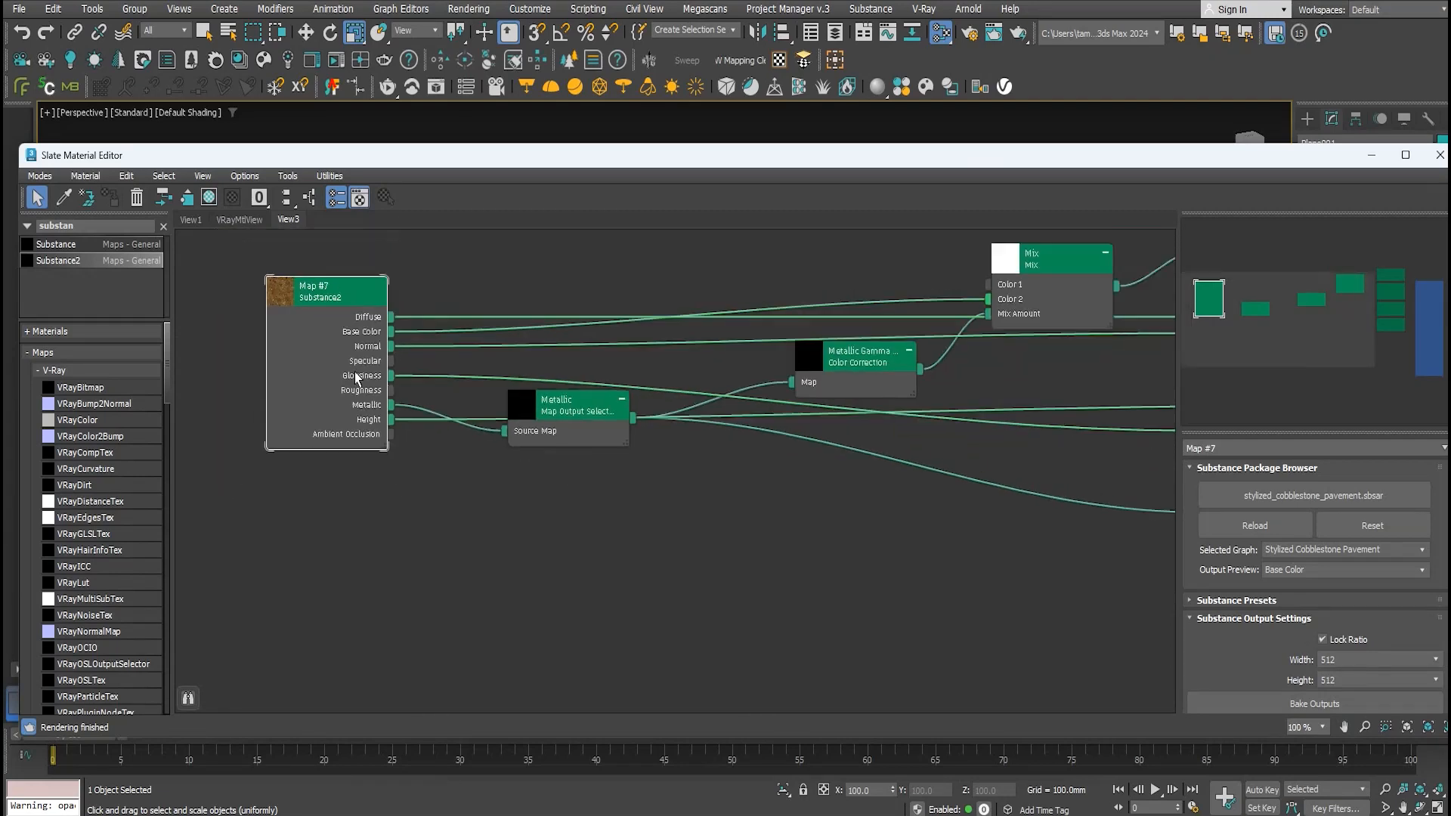
scroll(800, 383, up, 4)
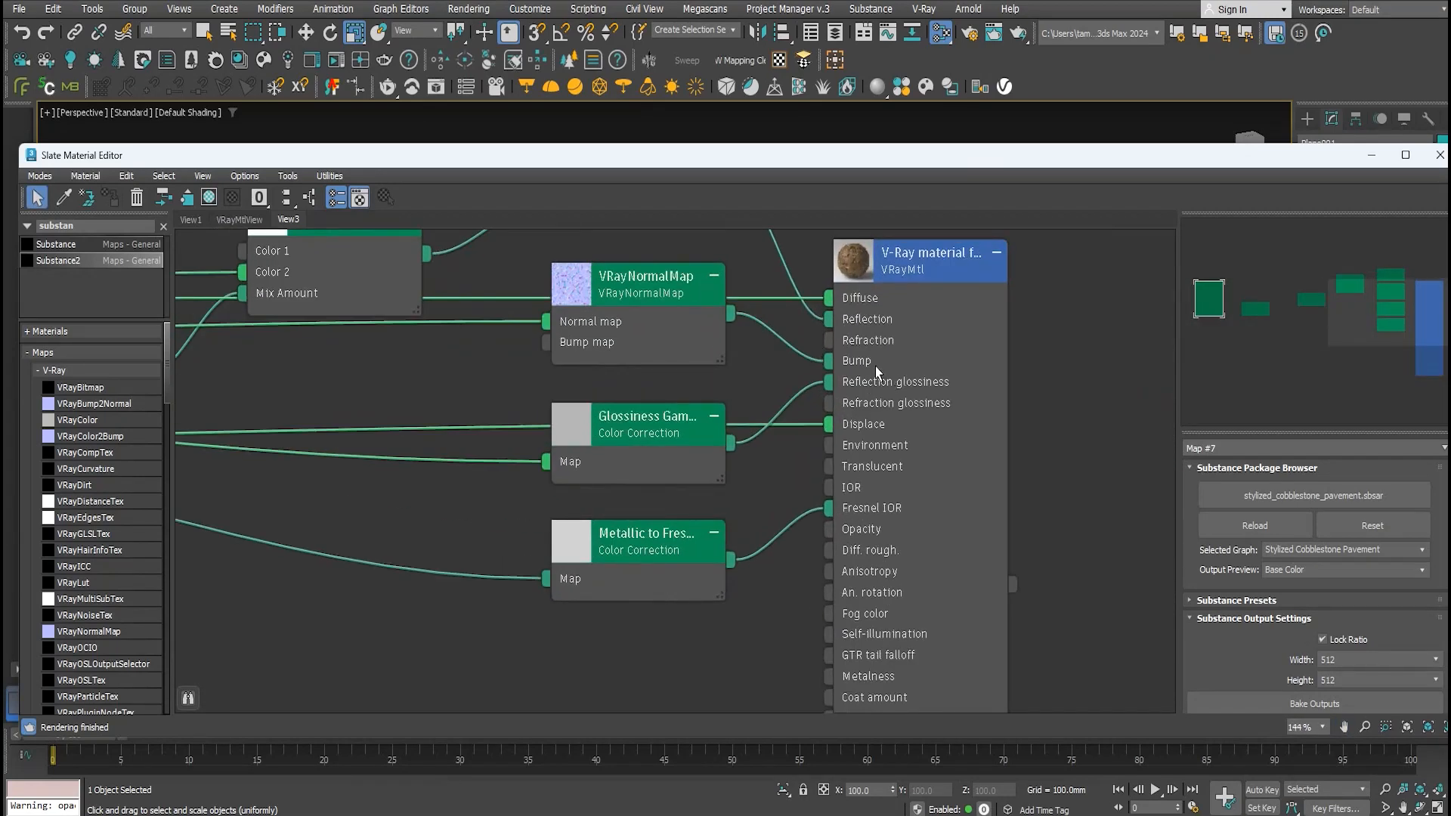
scroll(877, 371, down, 3)
drag(903, 306, 918, 321)
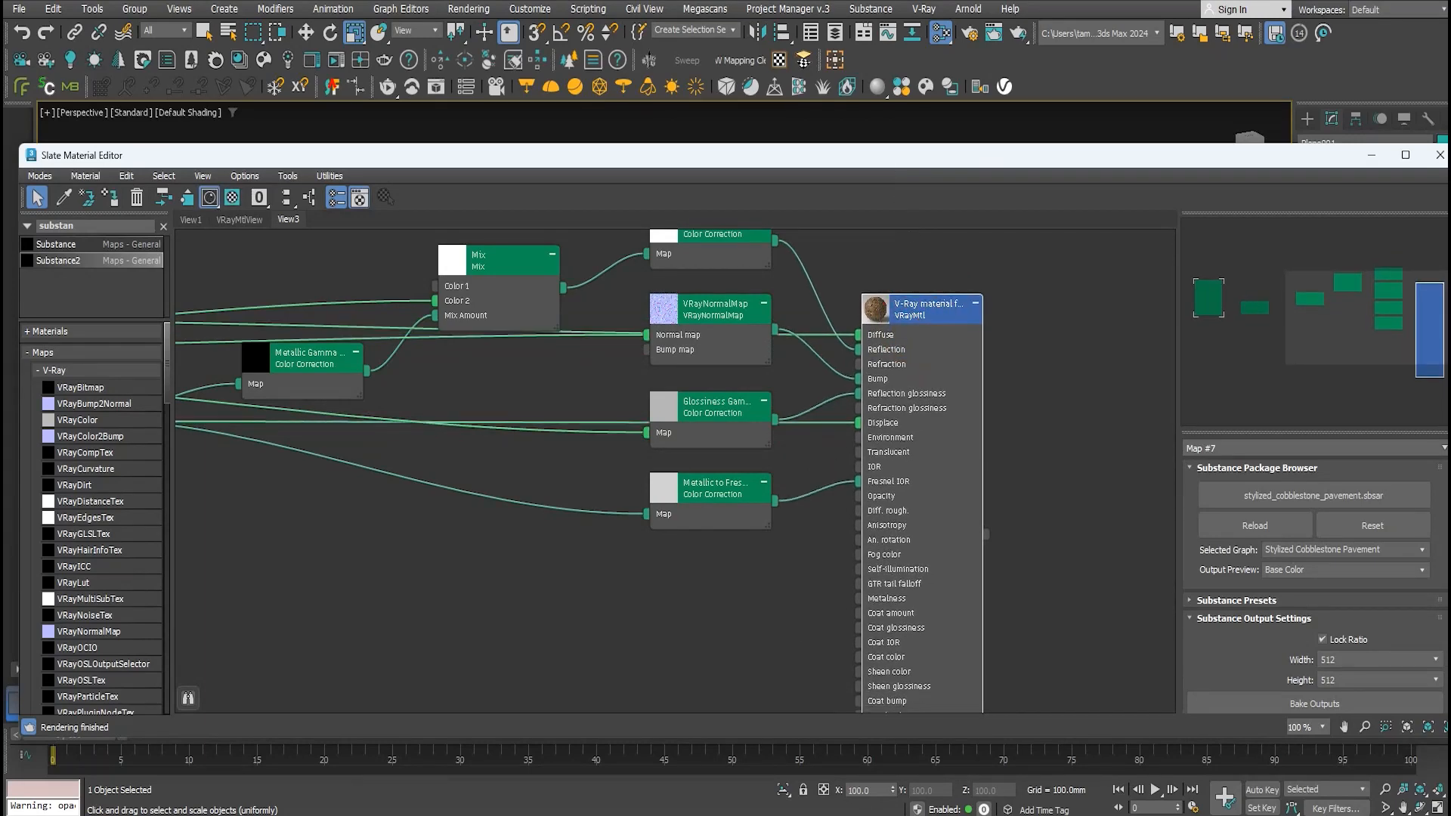
Switch to the website for download.txt notes and review the lines about Surfaces and missing maps
click(1059, 815)
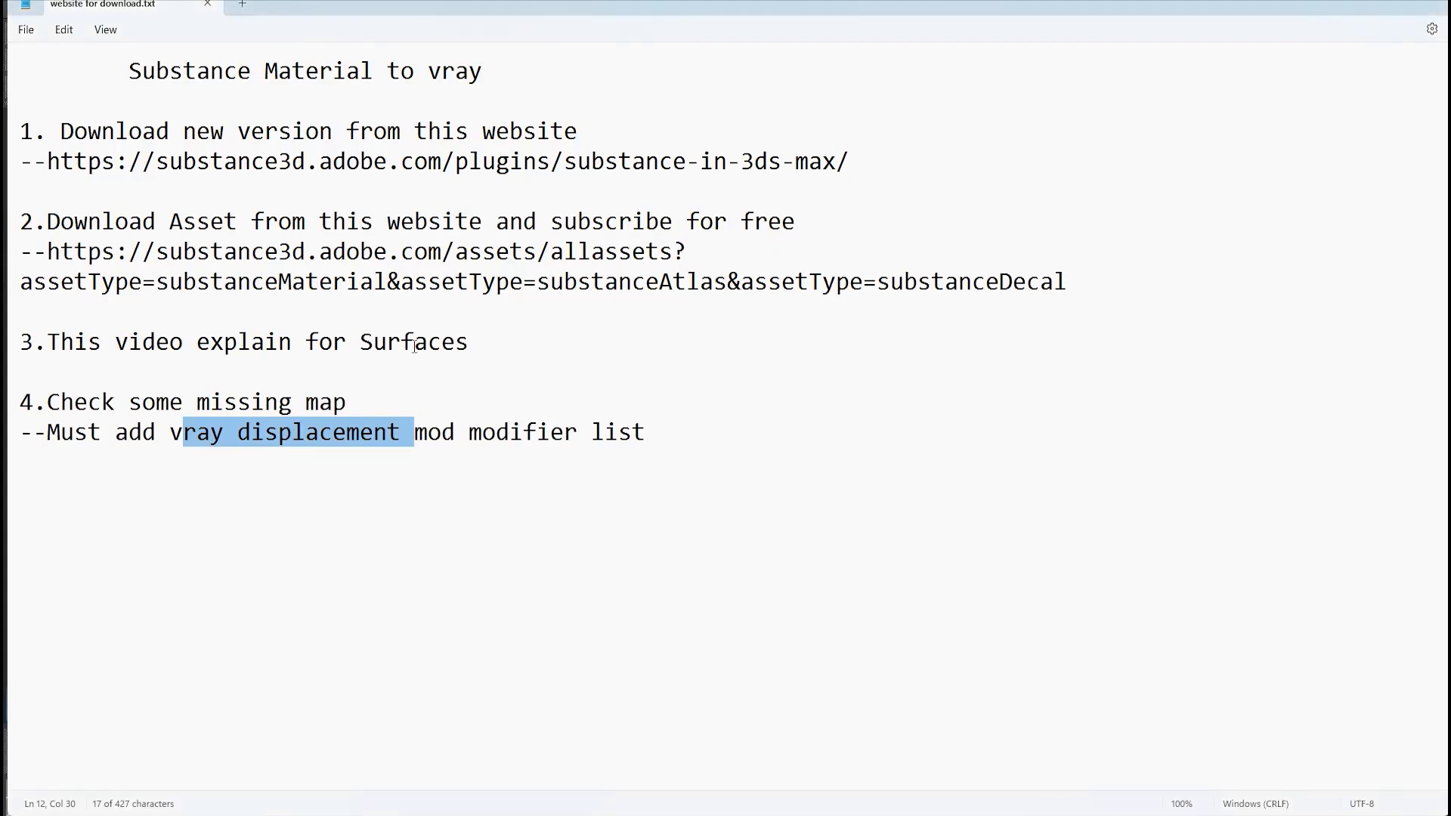
drag(478, 345, 74, 344)
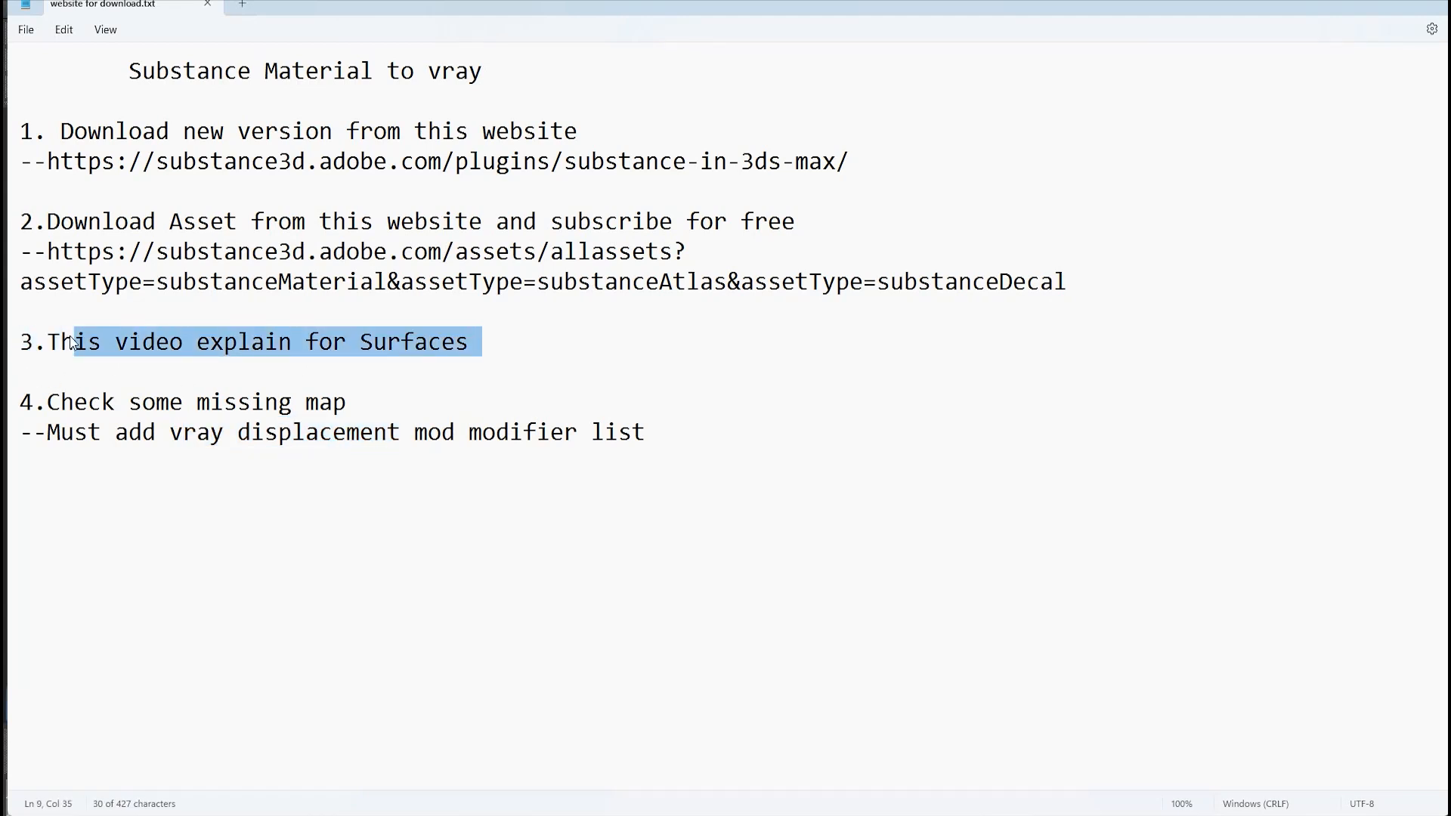
click(88, 405)
drag(27, 408, 378, 408)
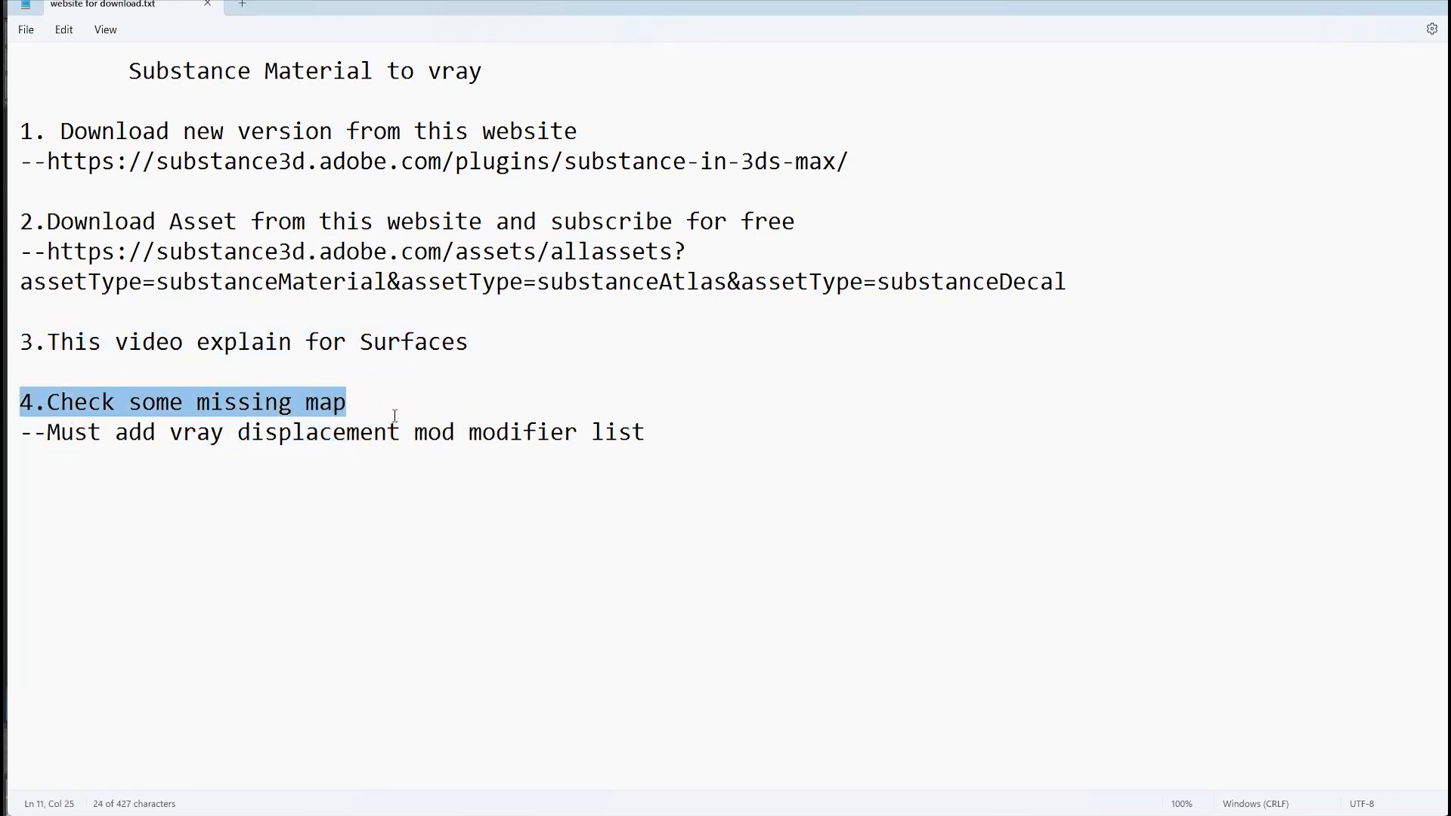
Insert 5 before the notes line about adding the vray displacement mod, and return to 3ds Max
drag(693, 450, 13, 432)
click(27, 437)
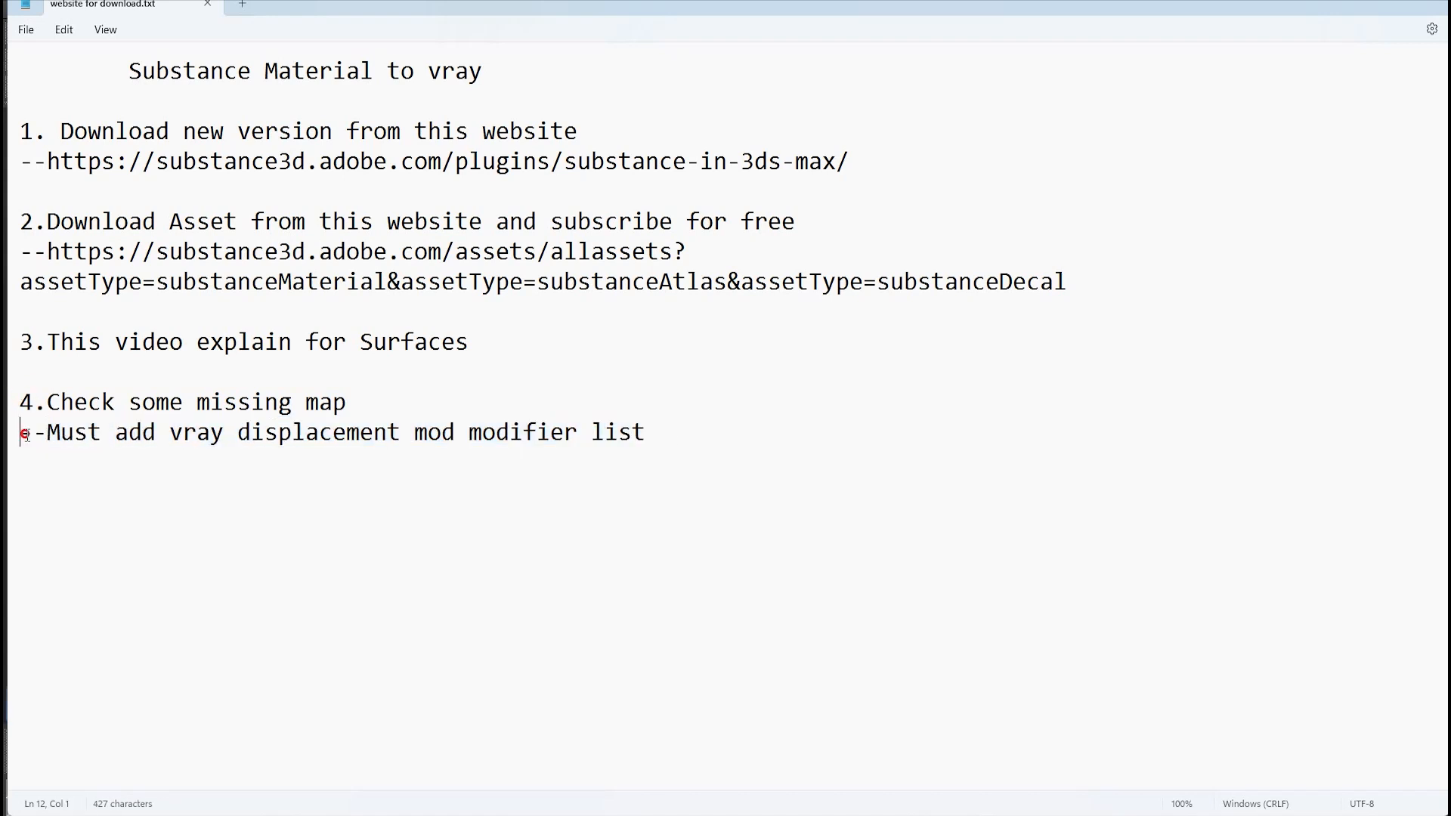
text(5)
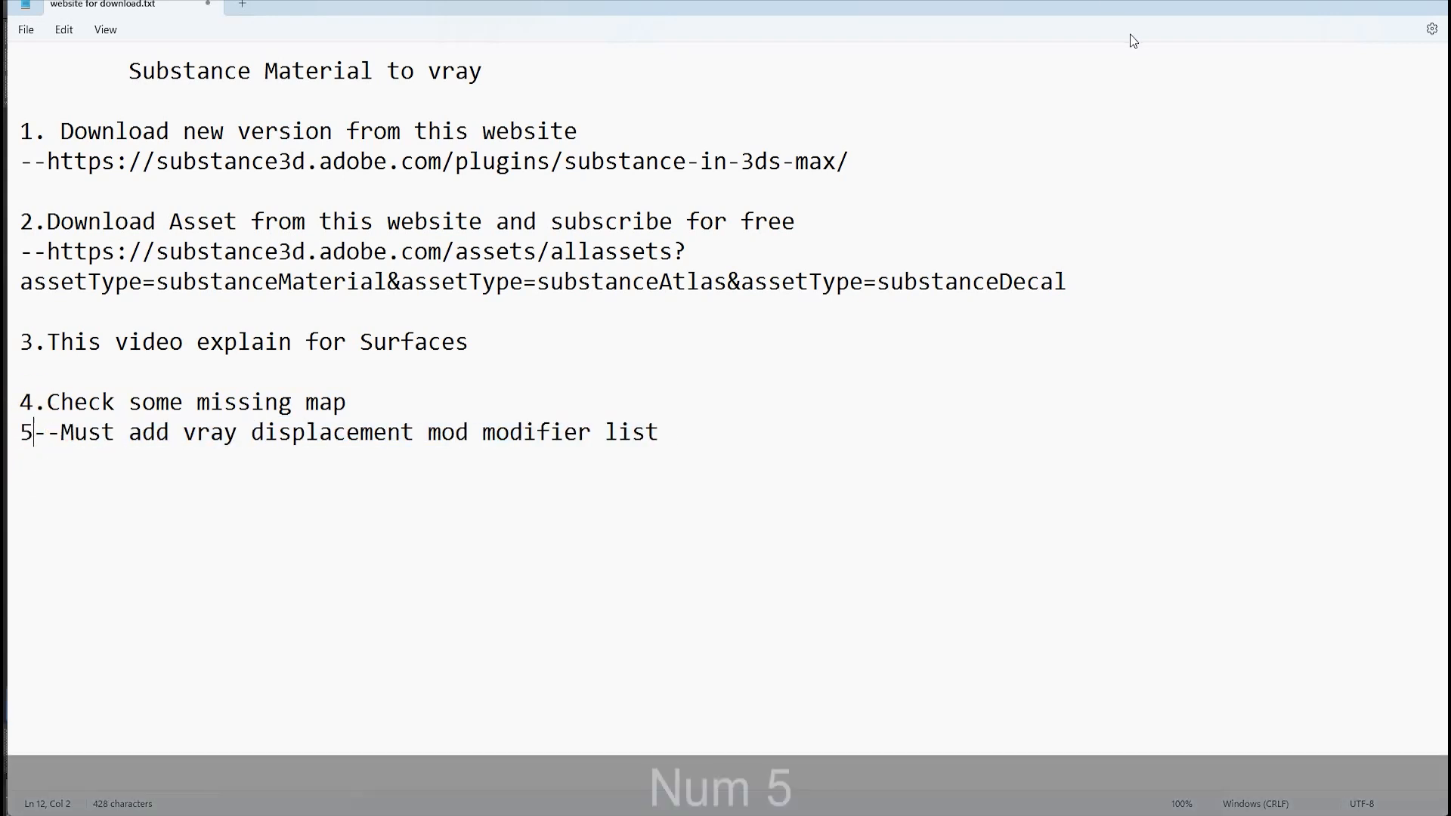
click(1373, 2)
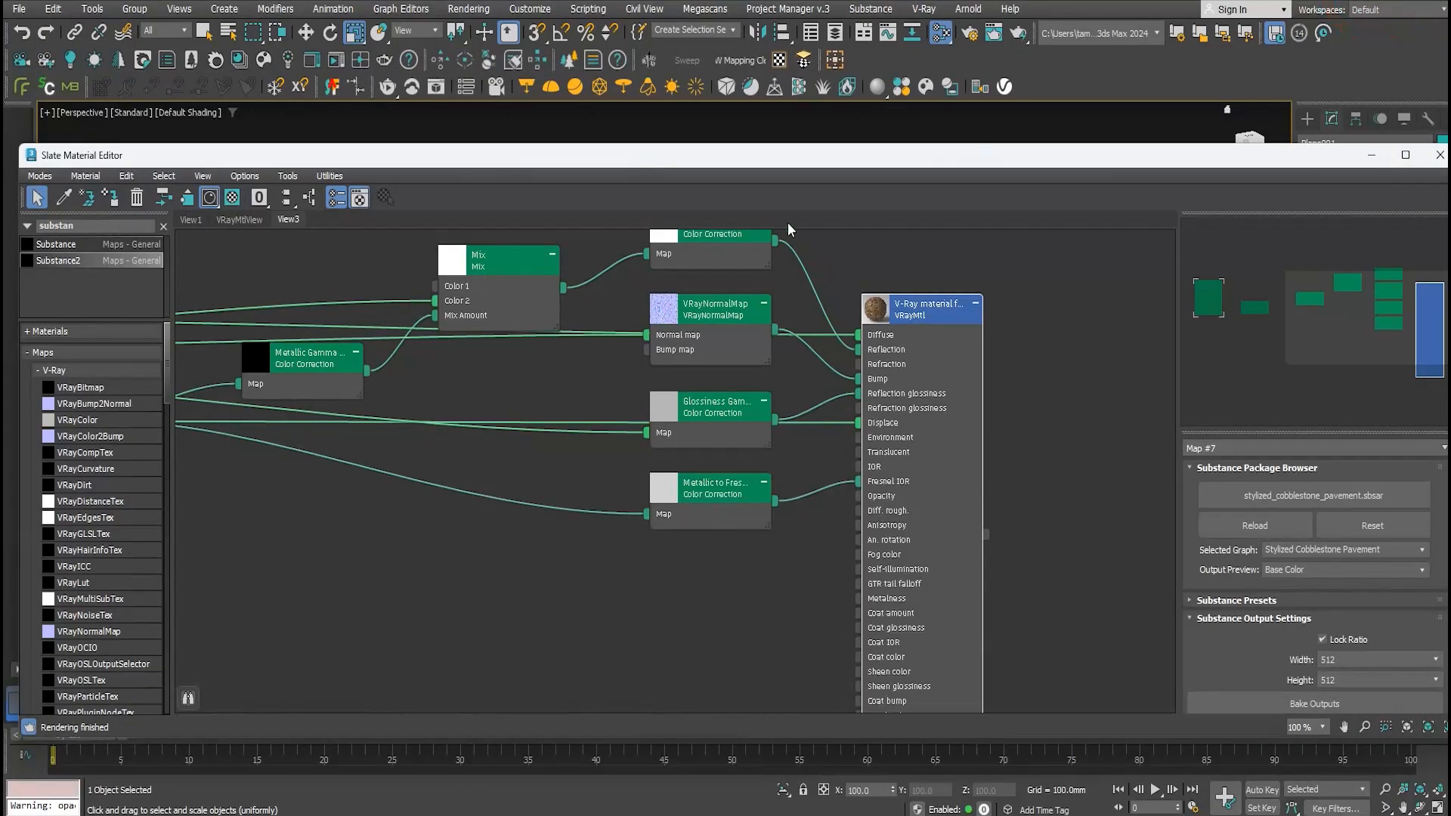
Move the material editor clear of the ground plane and assign the cobblestone V-Ray material to the plane
drag(795, 142, 352, 383)
scroll(578, 479, down, 10)
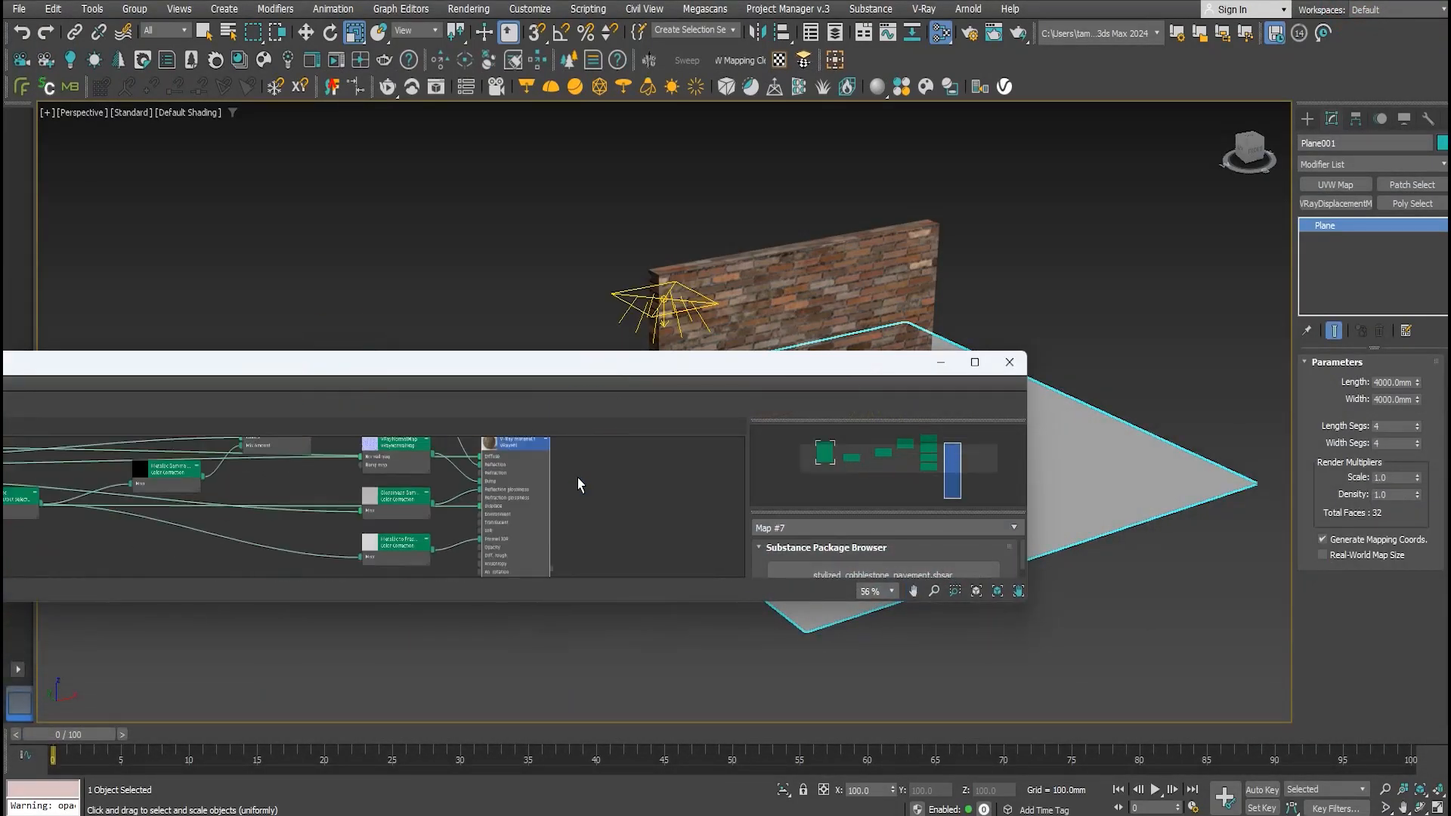
double_click(552, 466)
scroll(553, 476, up, 9)
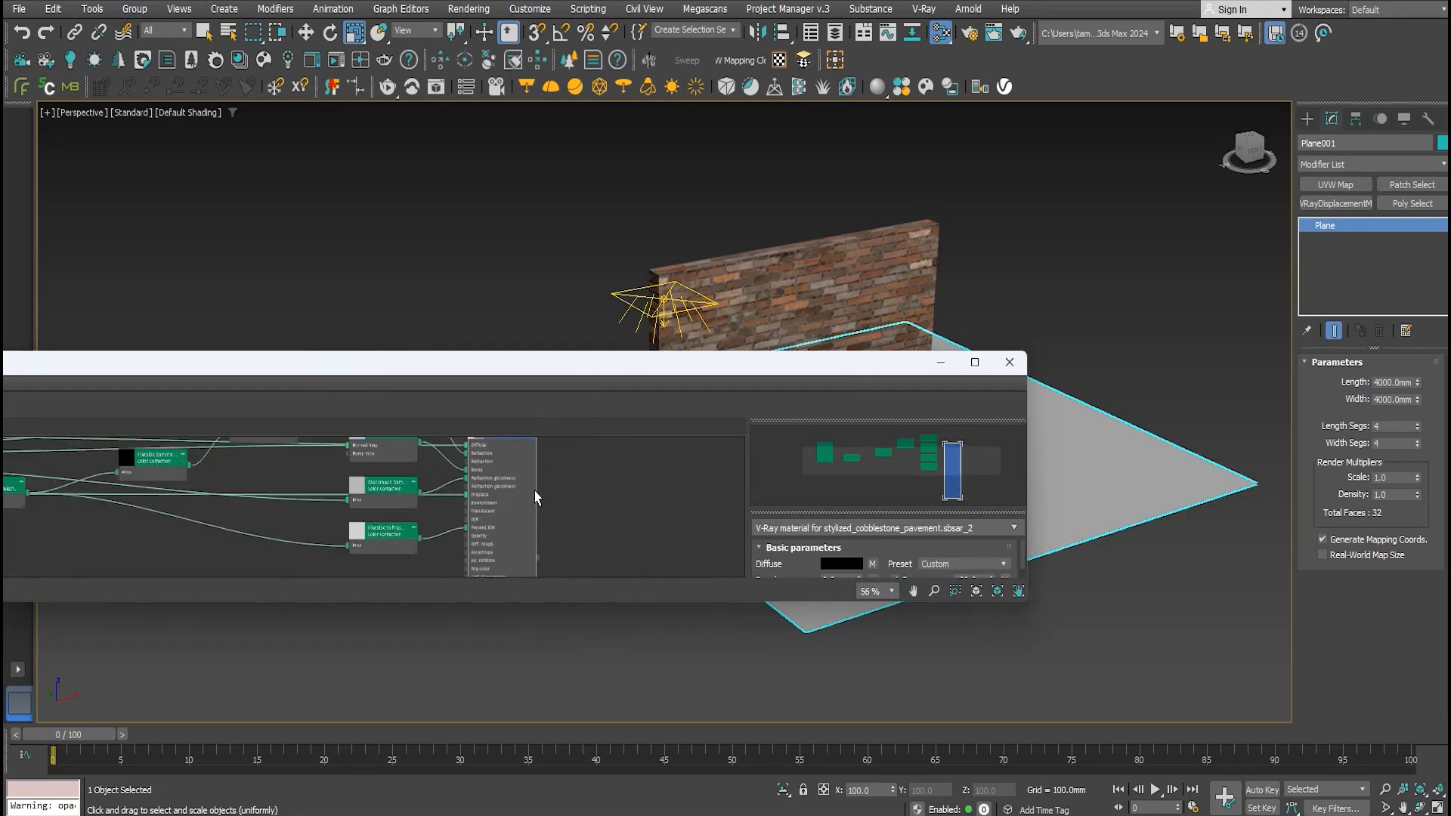
scroll(557, 508, down, 3)
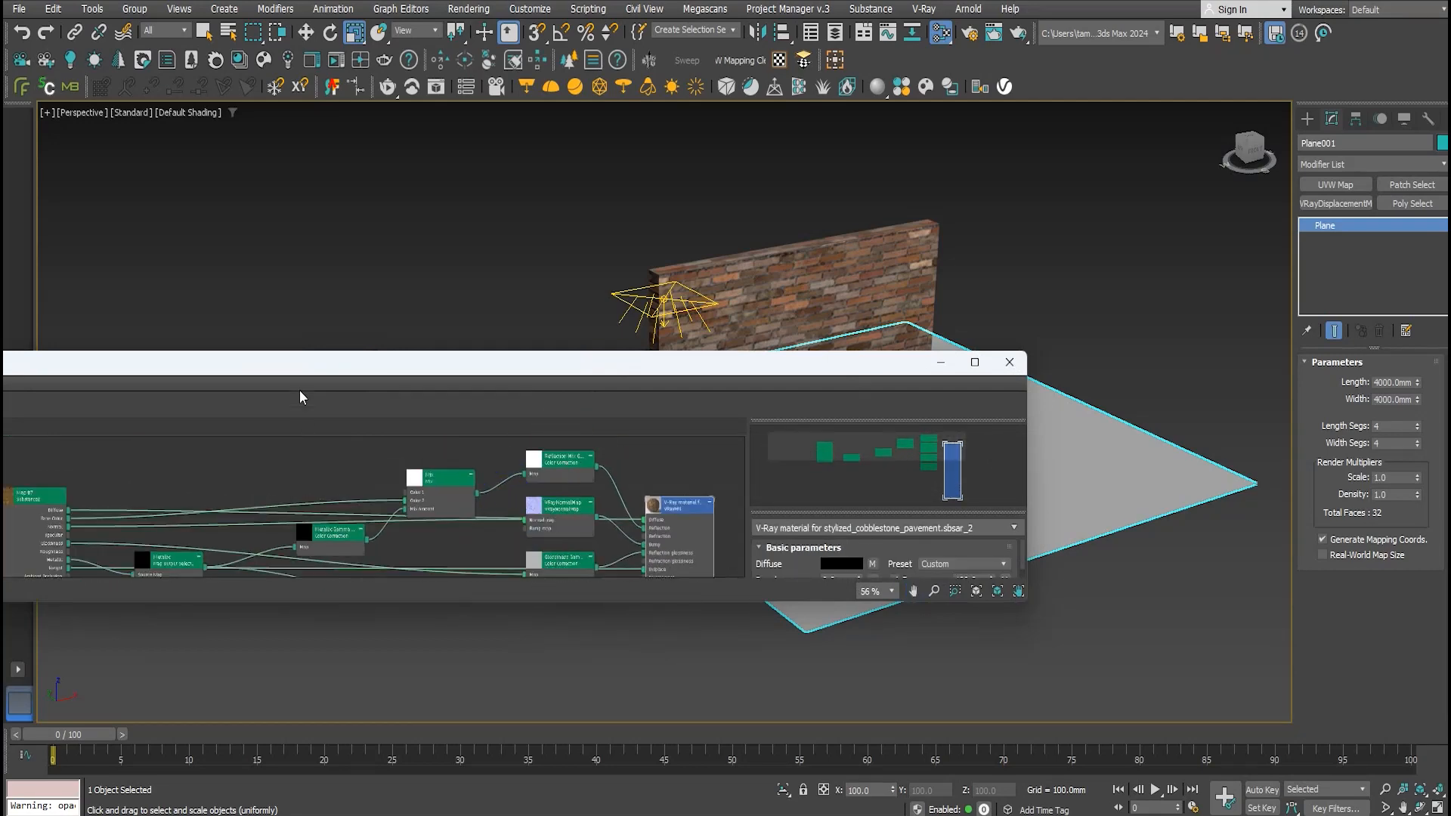
drag(288, 368, 758, 390)
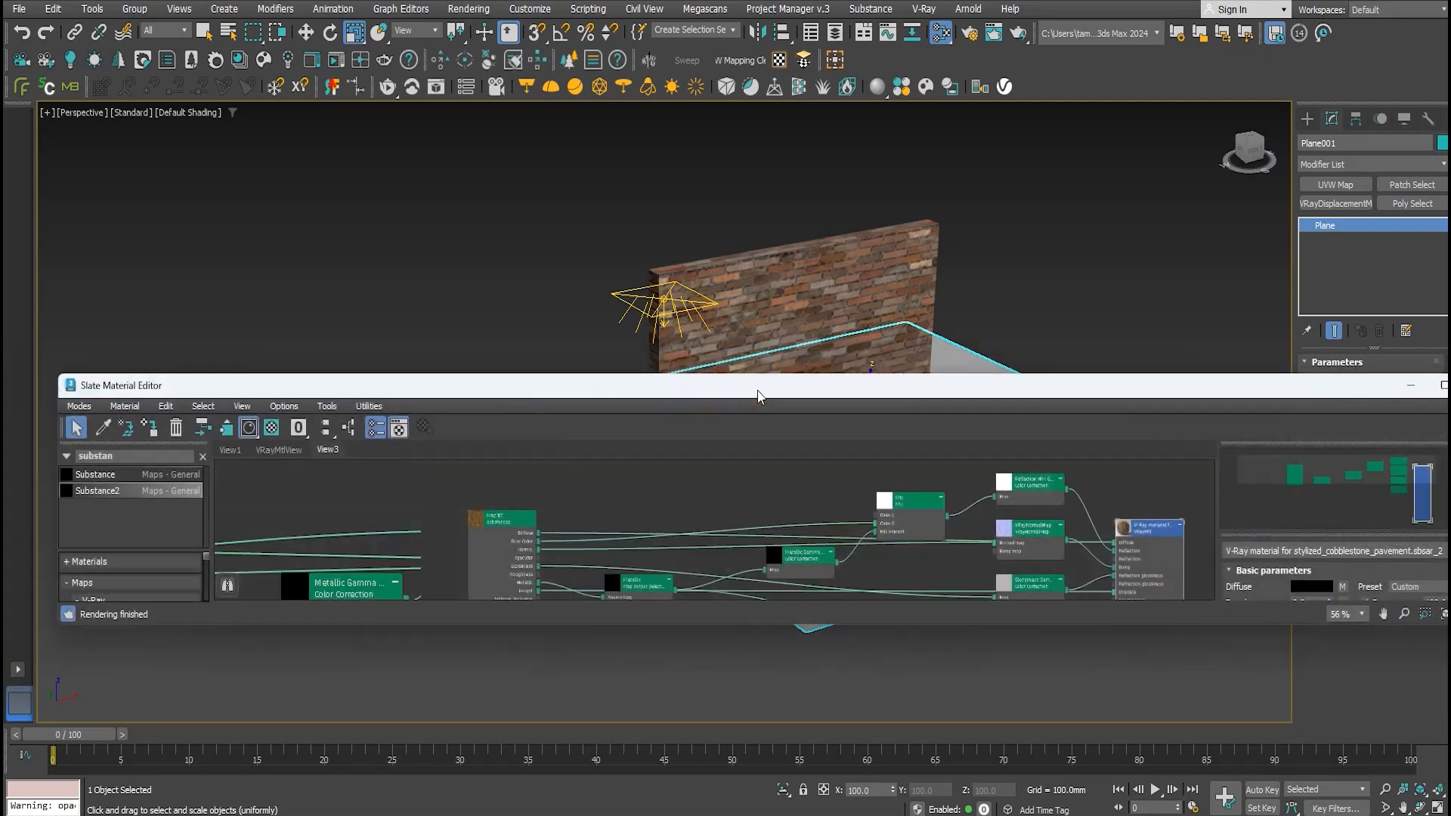
click(155, 428)
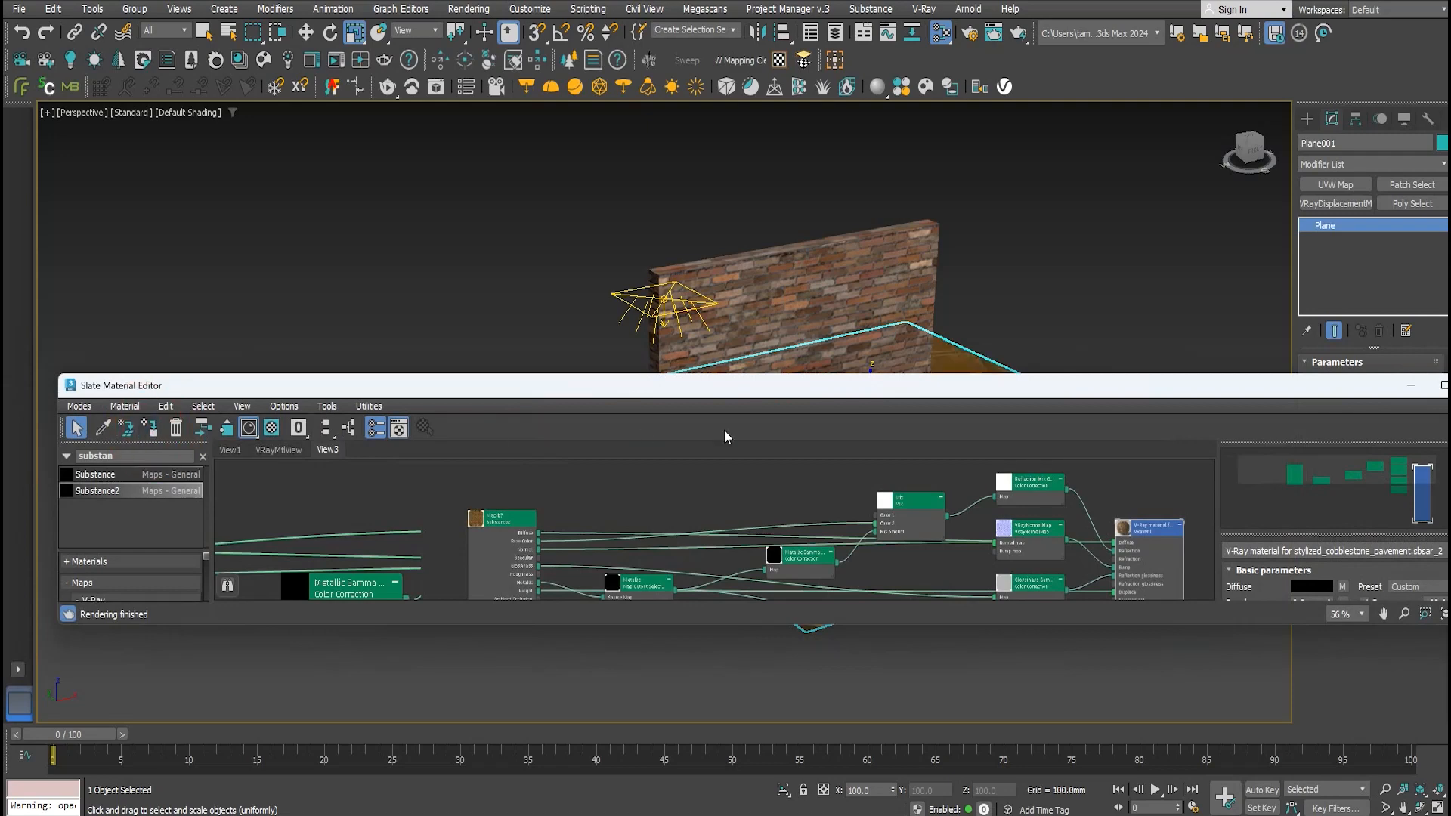
Add a UVW Map modifier to the ground plane and set its mapping to Box
drag(740, 402, 626, 592)
scroll(892, 417, up, 5)
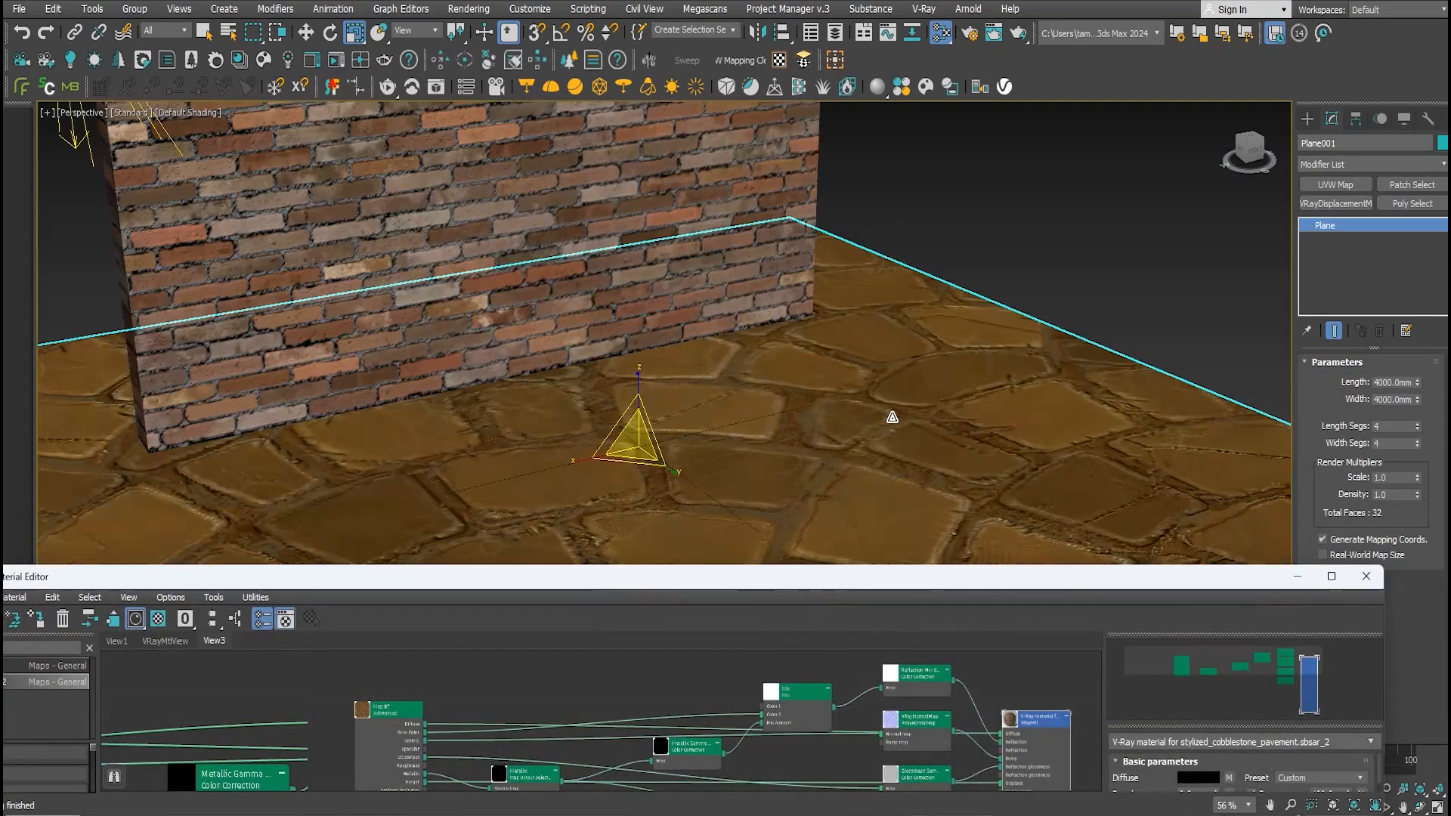
click(1336, 166)
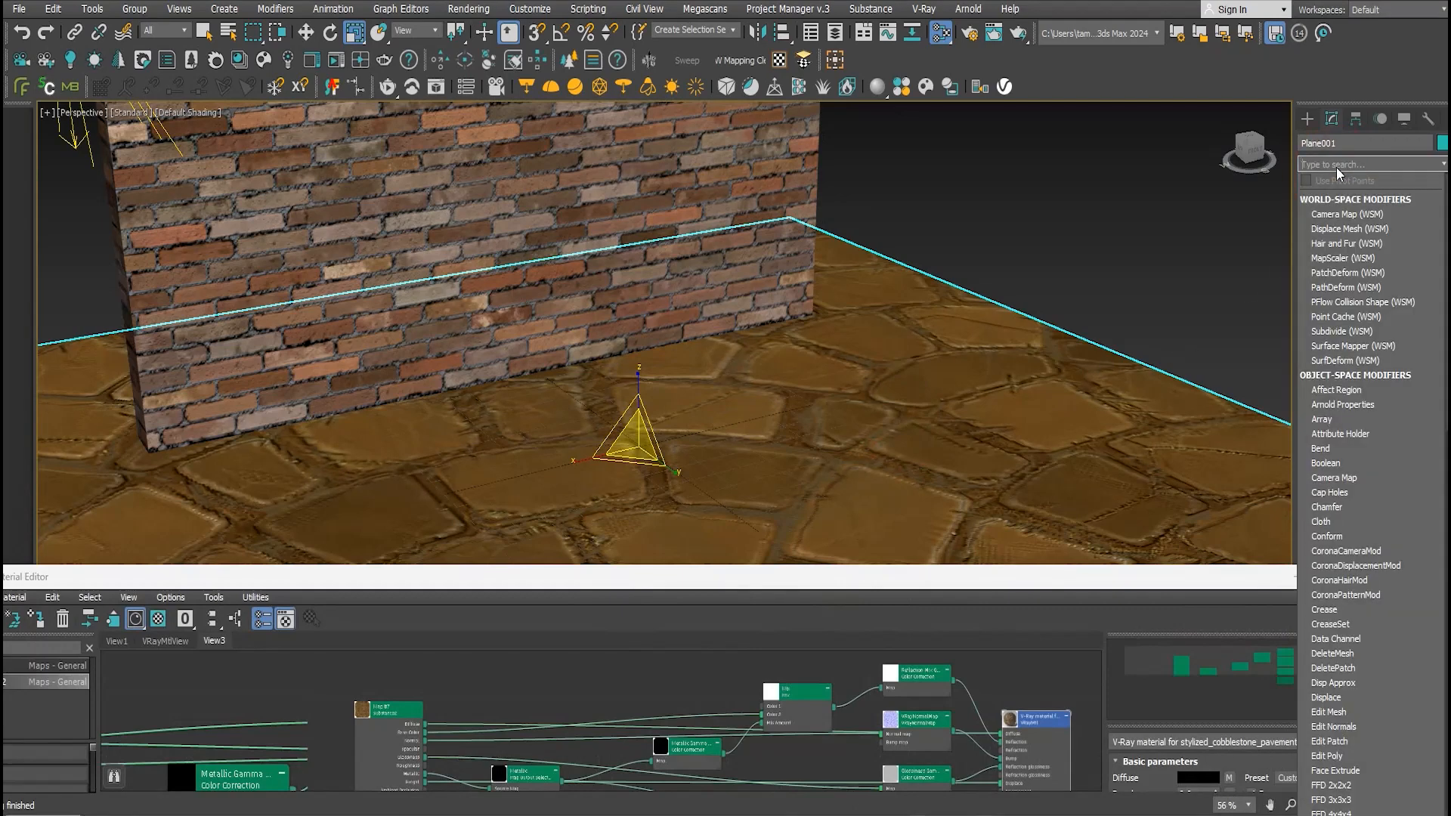
text(u)
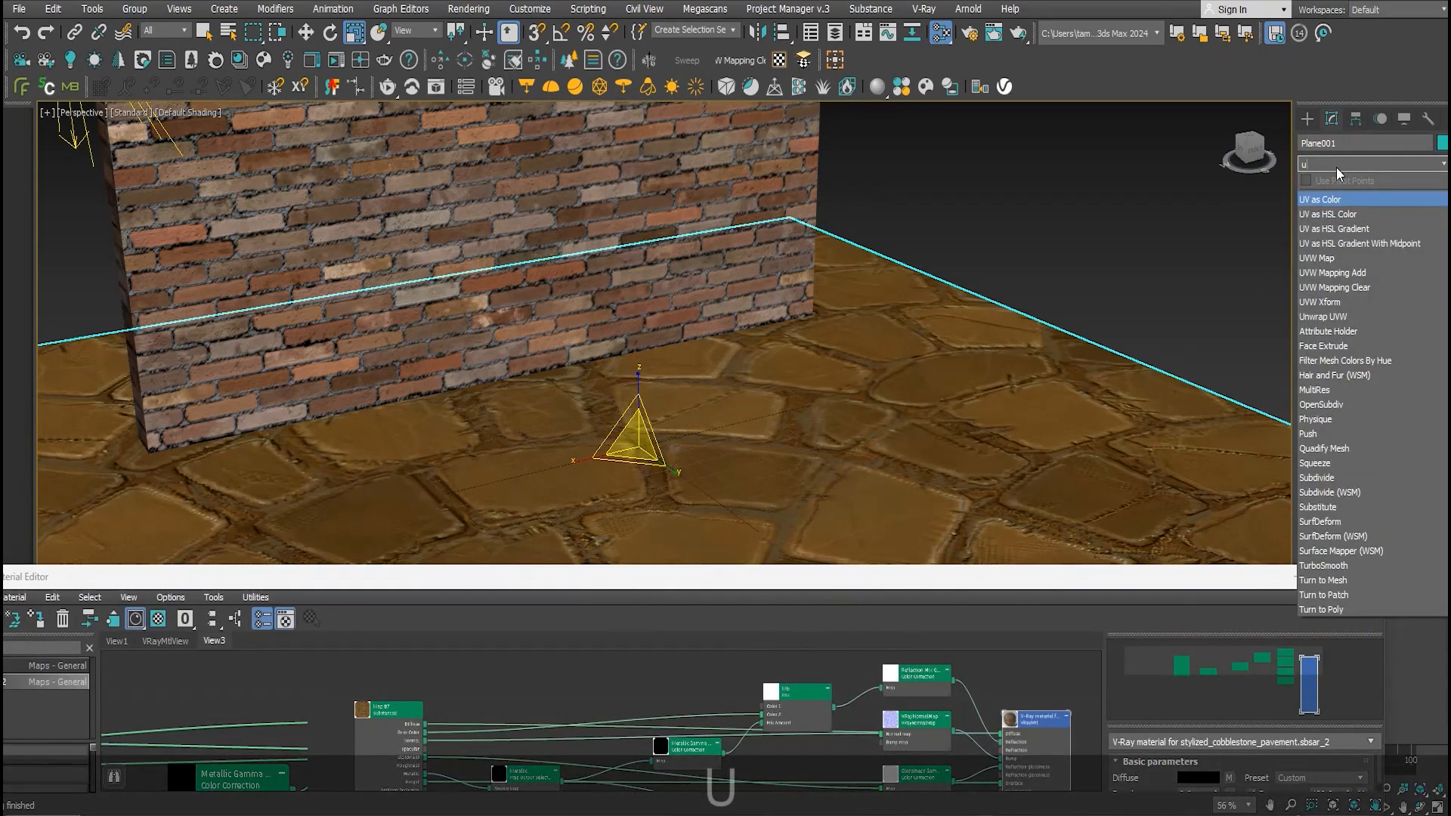
click(1335, 257)
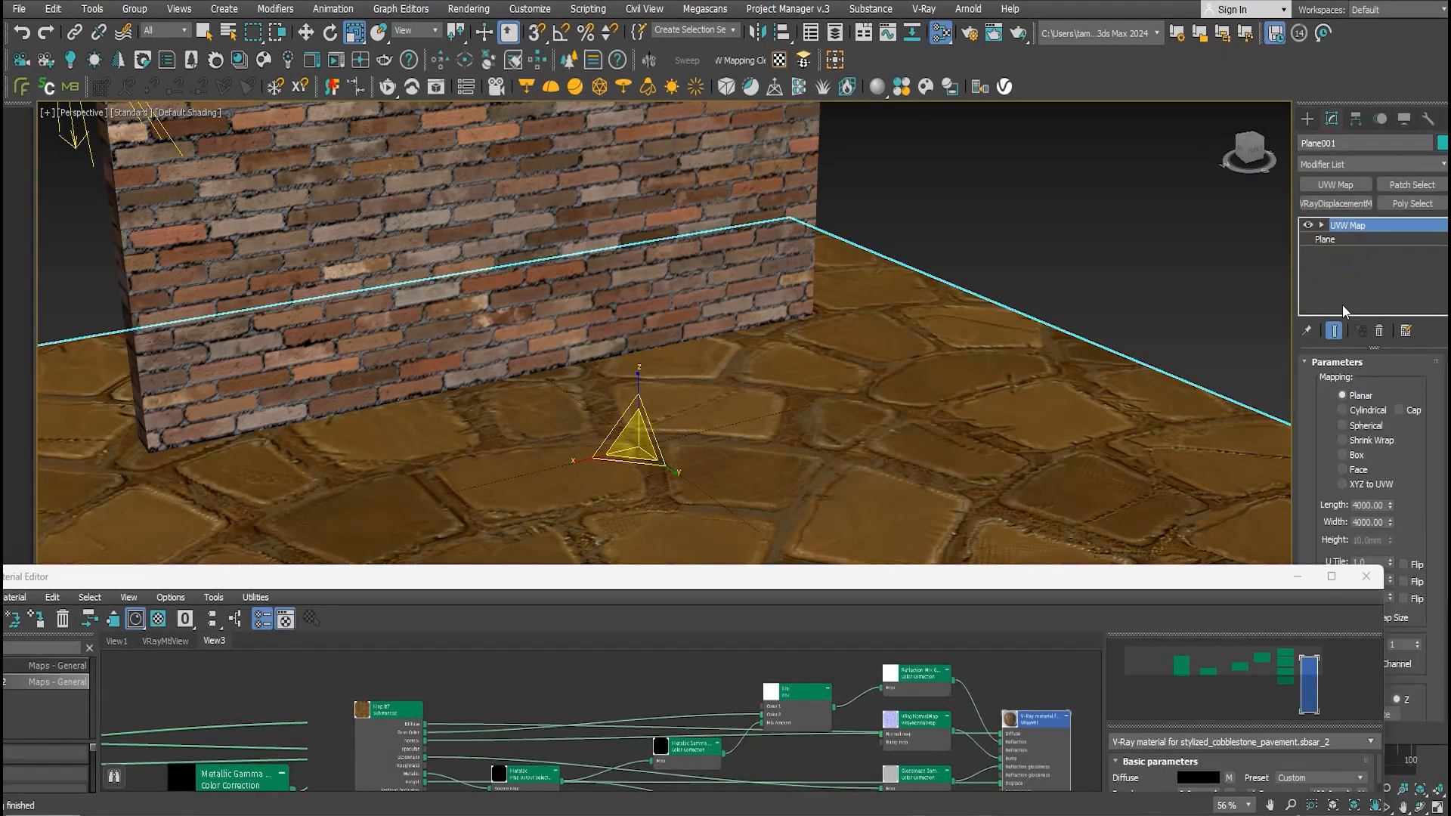
click(1370, 441)
click(1356, 455)
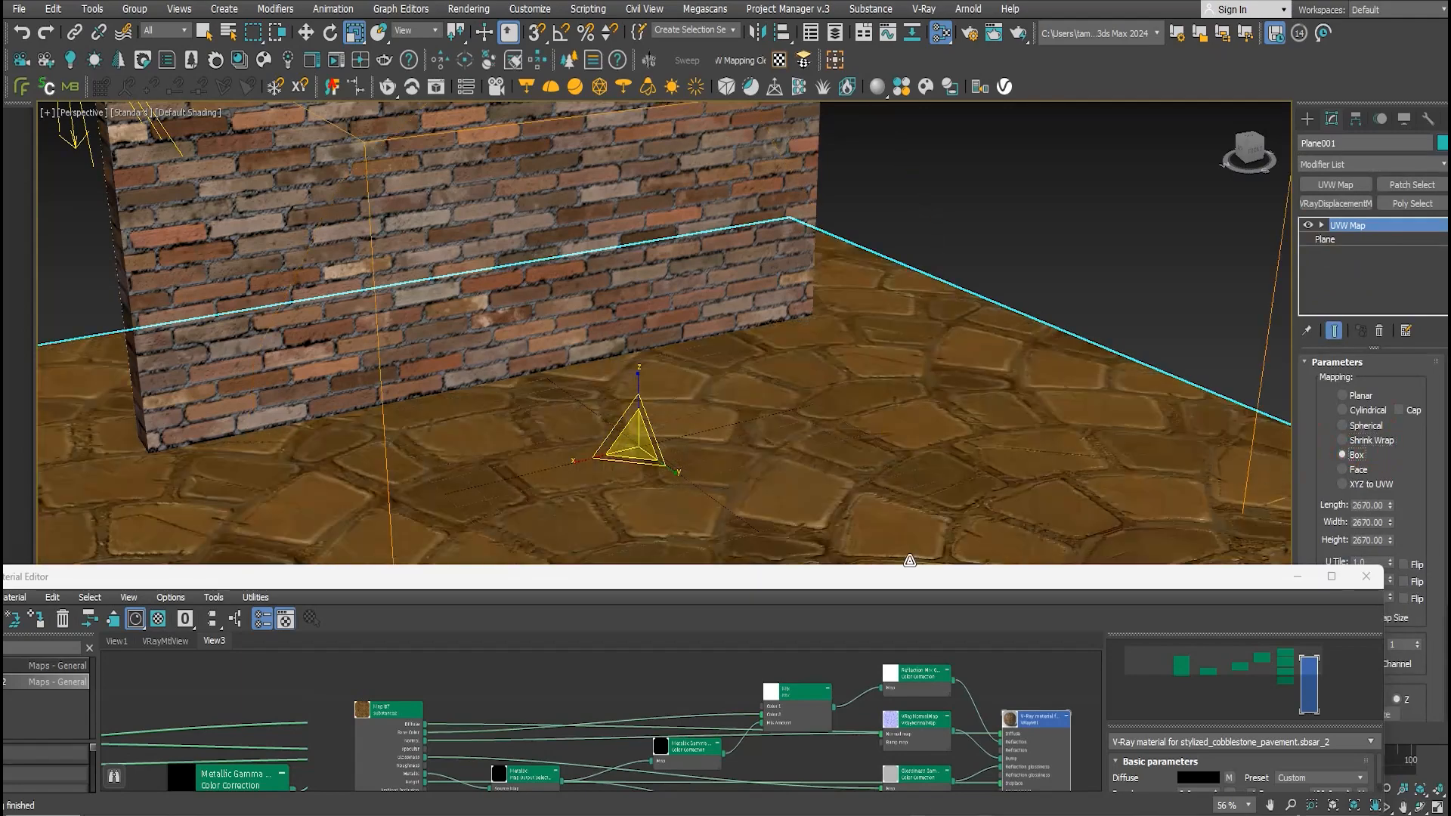
Set the ground plane's UVW Map length, width and height to 1500 mm each
drag(907, 582, 887, 720)
scroll(836, 317, down, 6)
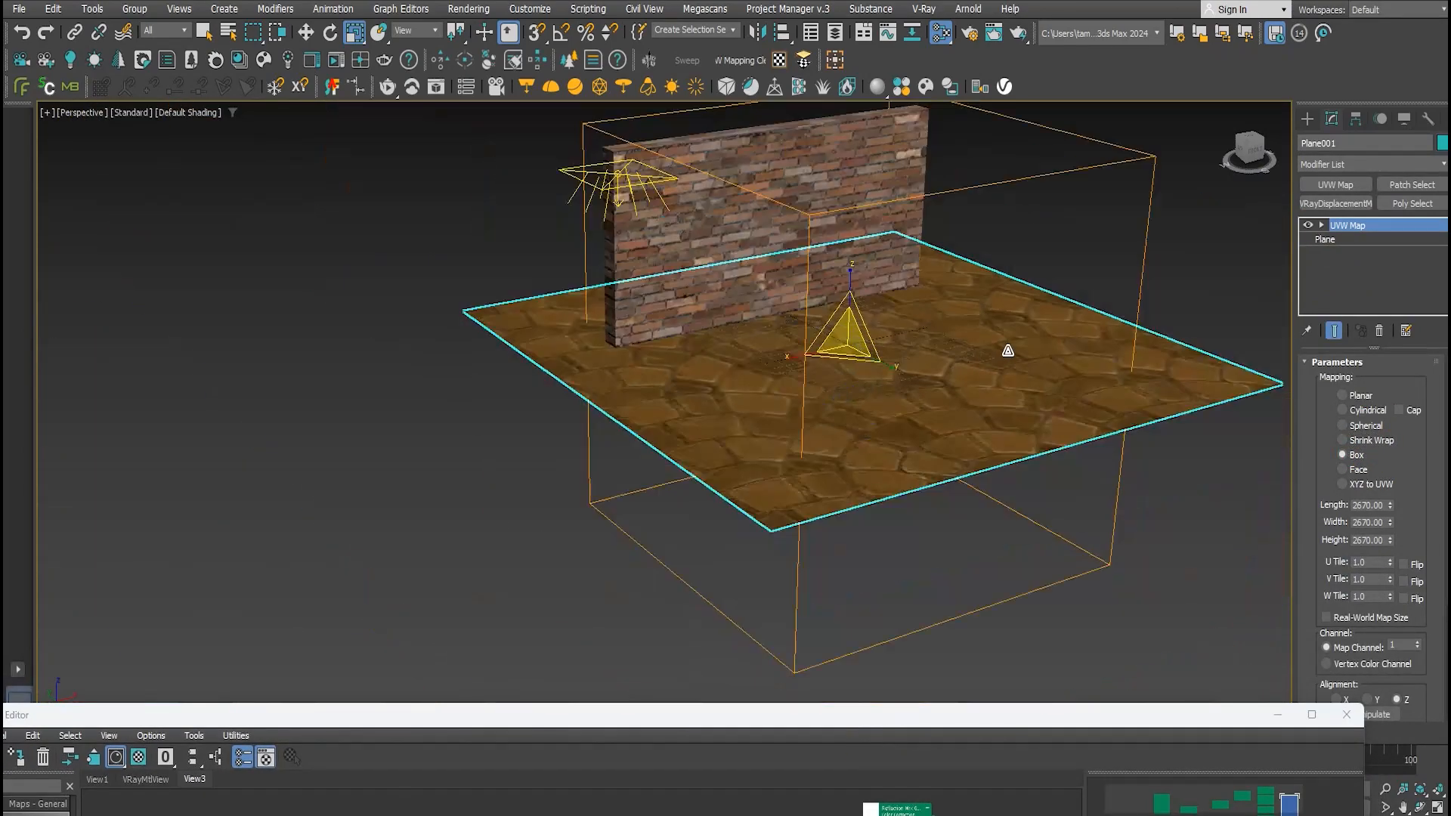
scroll(967, 428, up, 4)
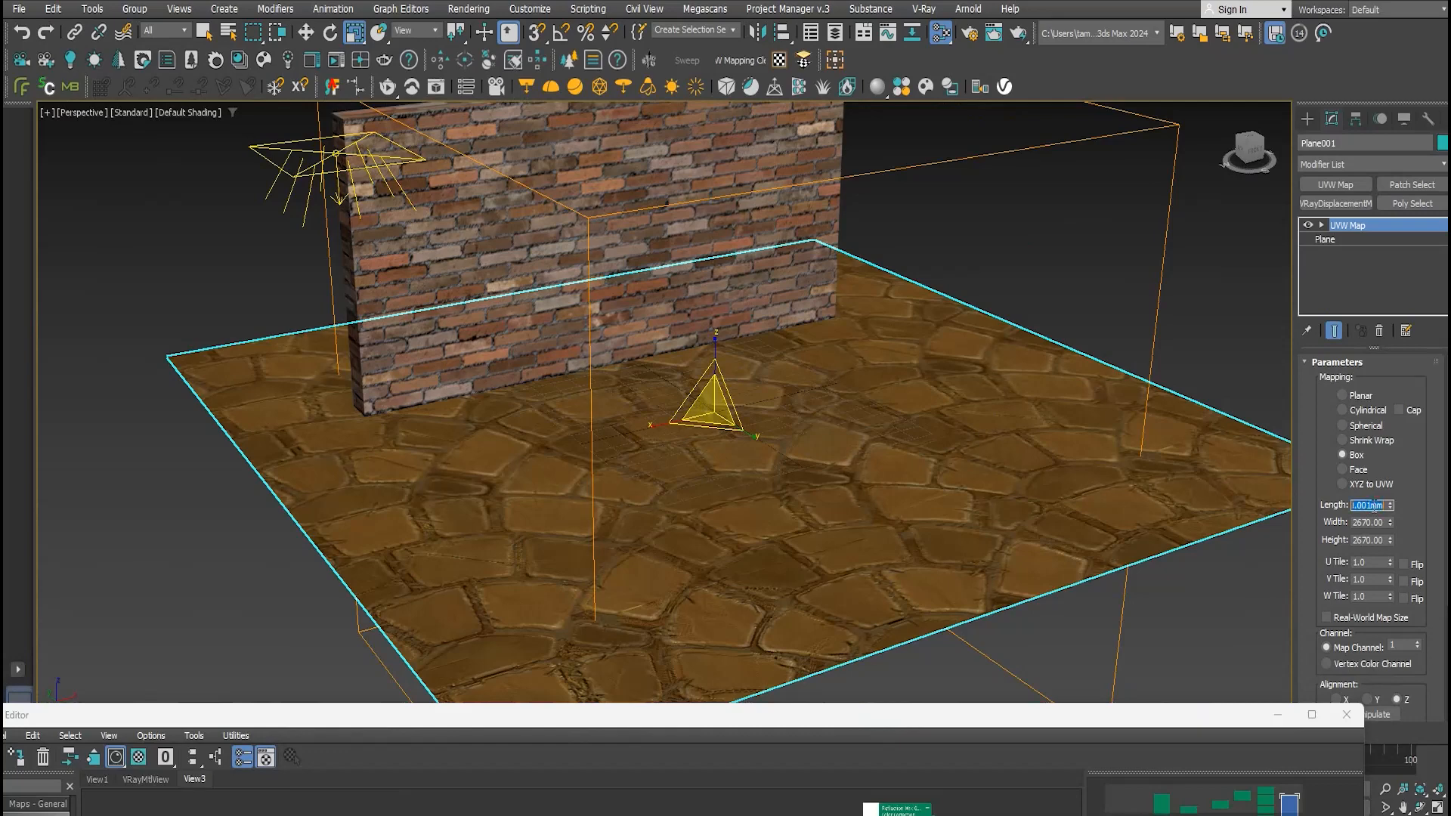
text(1500)
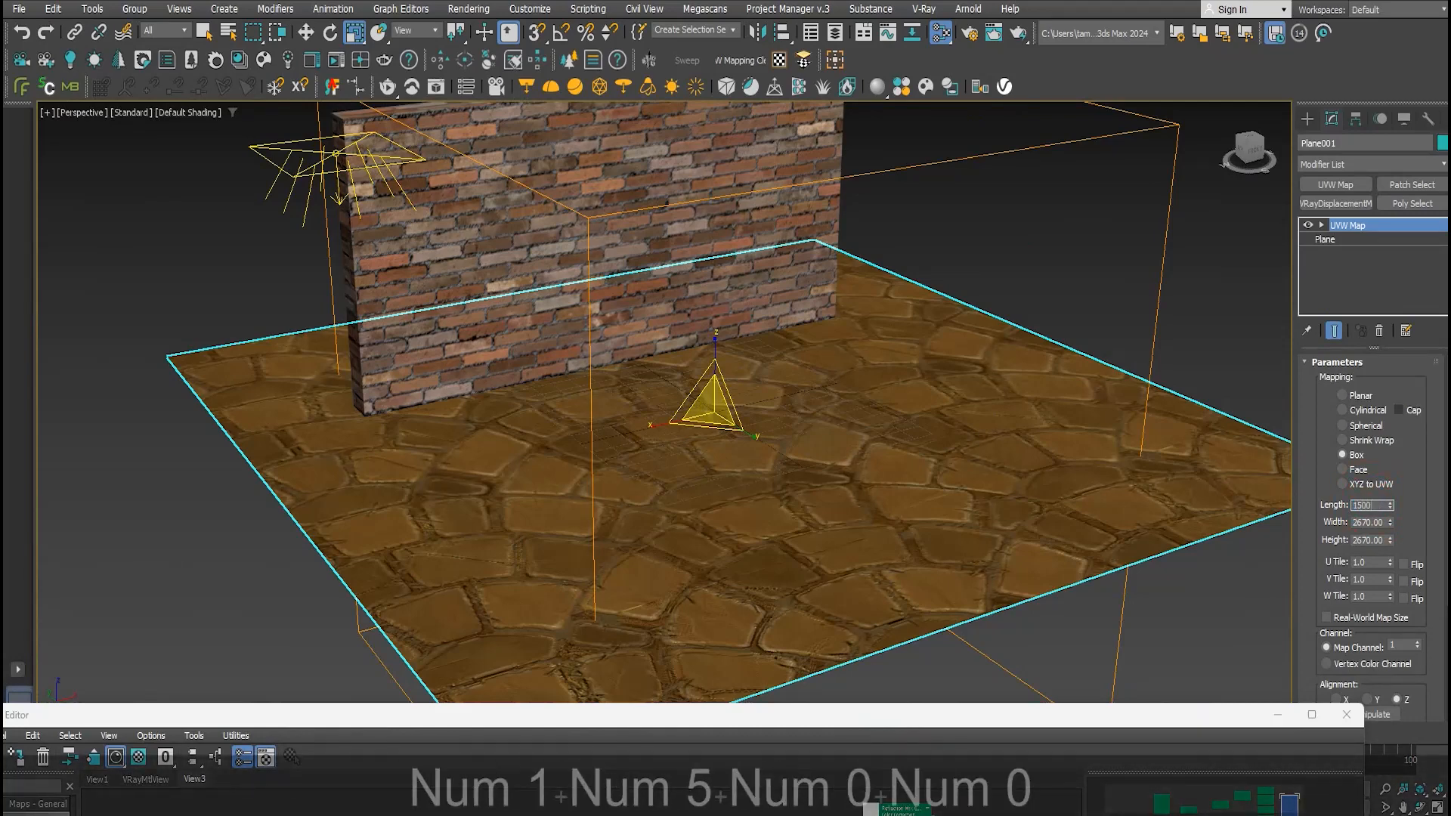
key(Down)
text(1500)
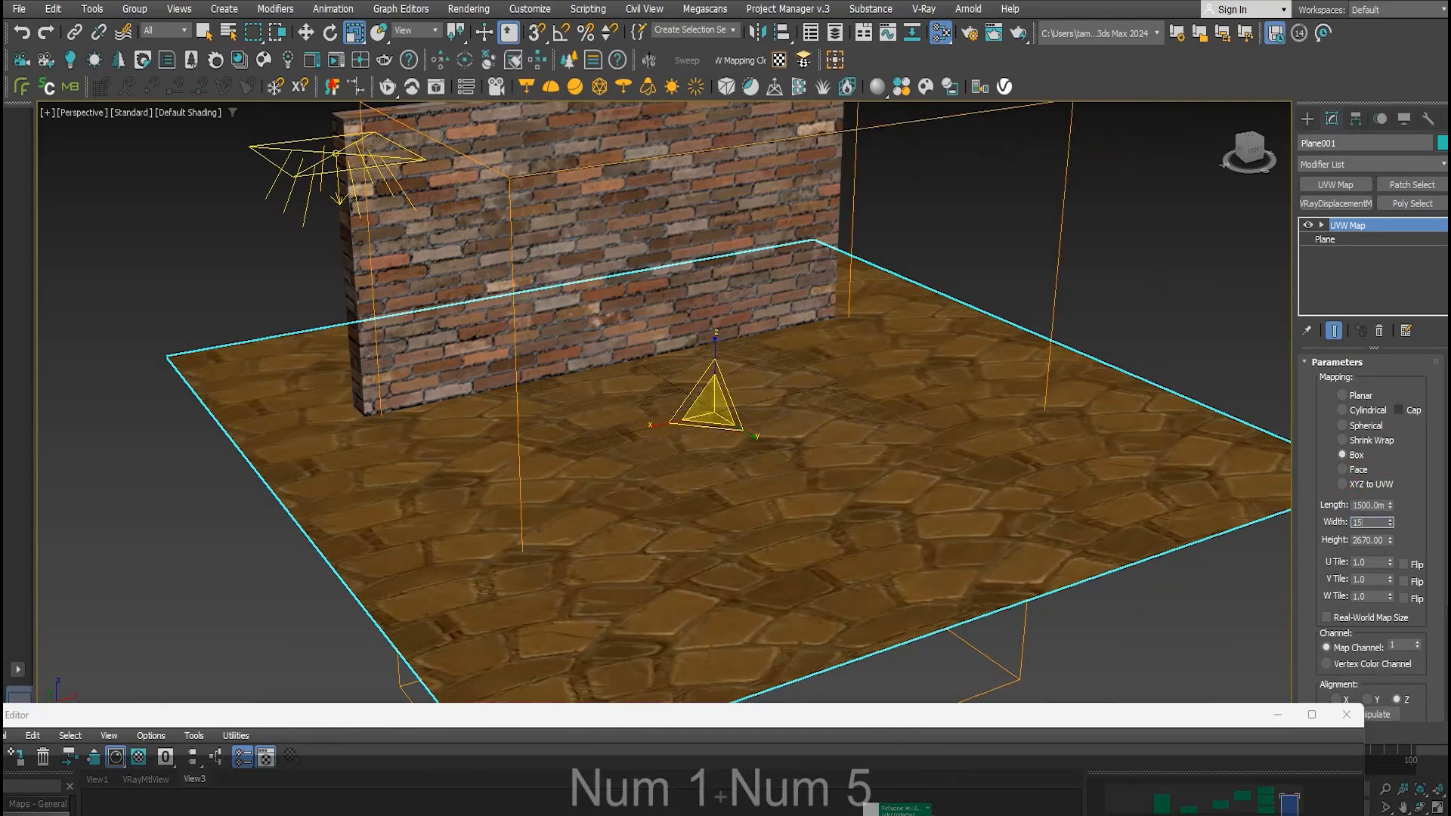
key(Down)
text(1500)
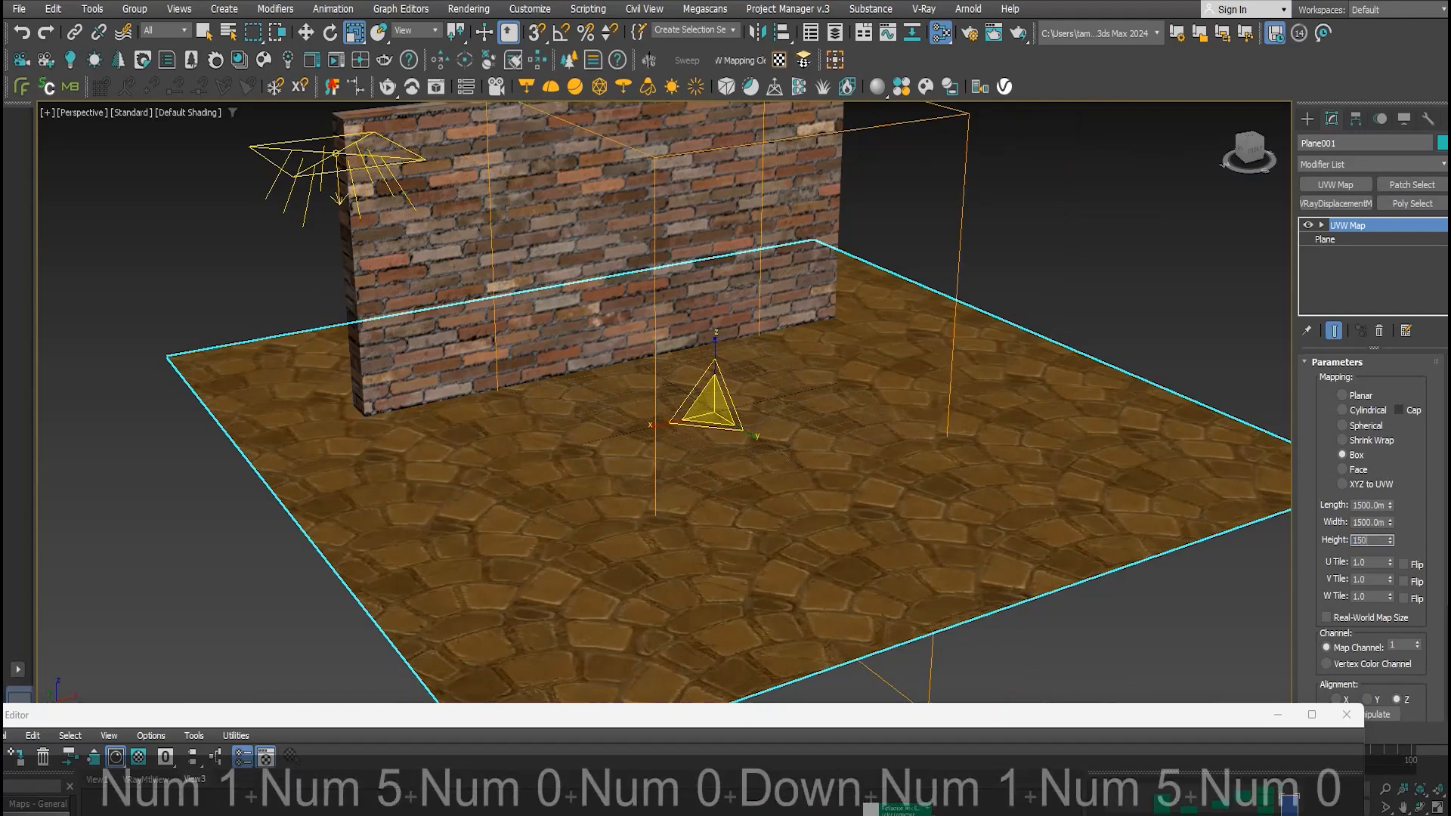
key(Return)
Check the cobblestone tiling on the ground plane and add a VRayDisplacementMod modifier to it
middle_drag(881, 497, 748, 425)
scroll(751, 431, up, 3)
middle_drag(748, 425, 869, 447)
scroll(839, 360, down, 3)
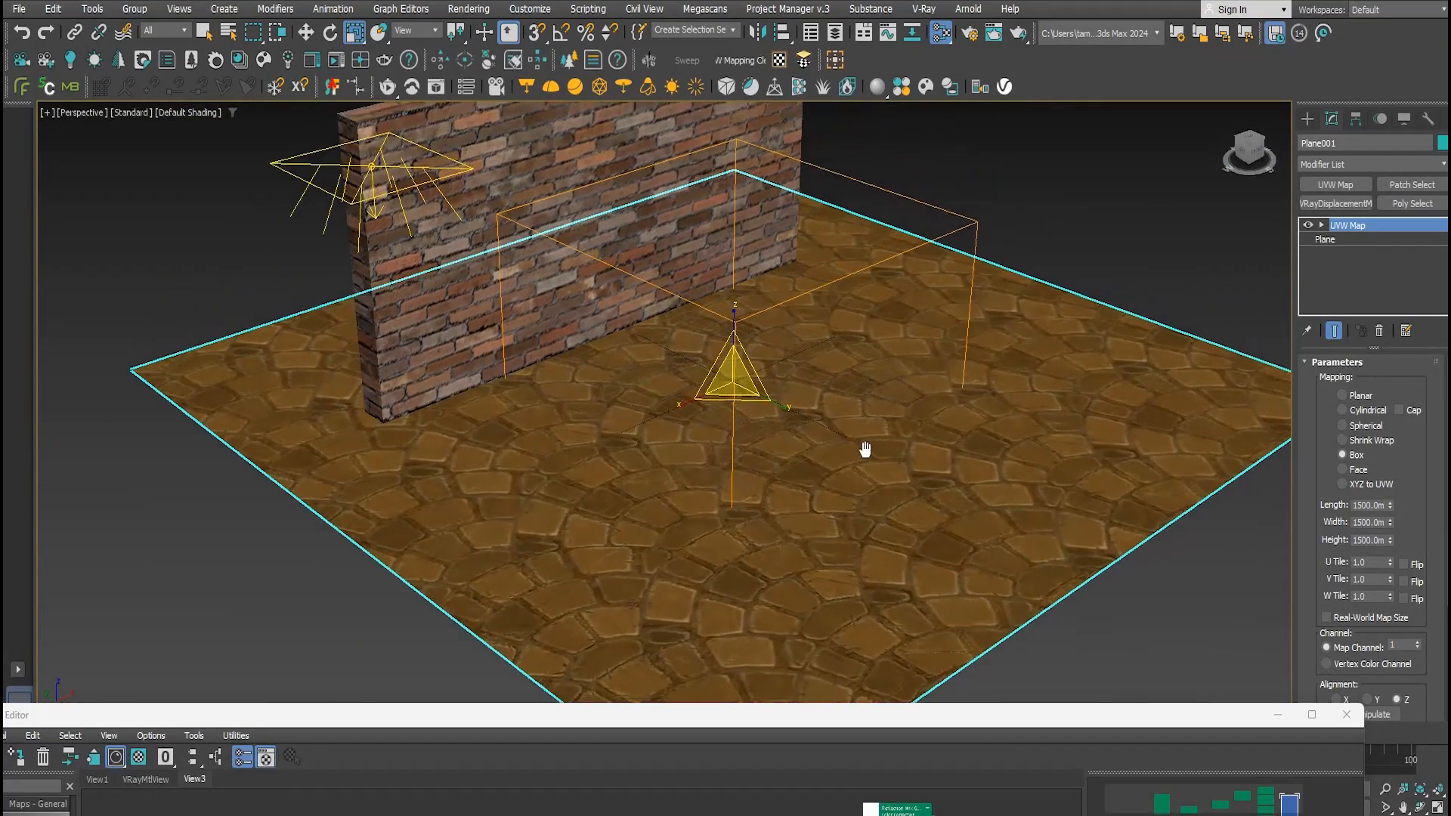
click(799, 86)
Link the Height output of the cobblestone Substance map to the VRayDisplacementMod's texmap as an instance
drag(962, 714, 795, 201)
drag(763, 441, 763, 779)
scroll(633, 529, up, 5)
scroll(633, 529, up, 1)
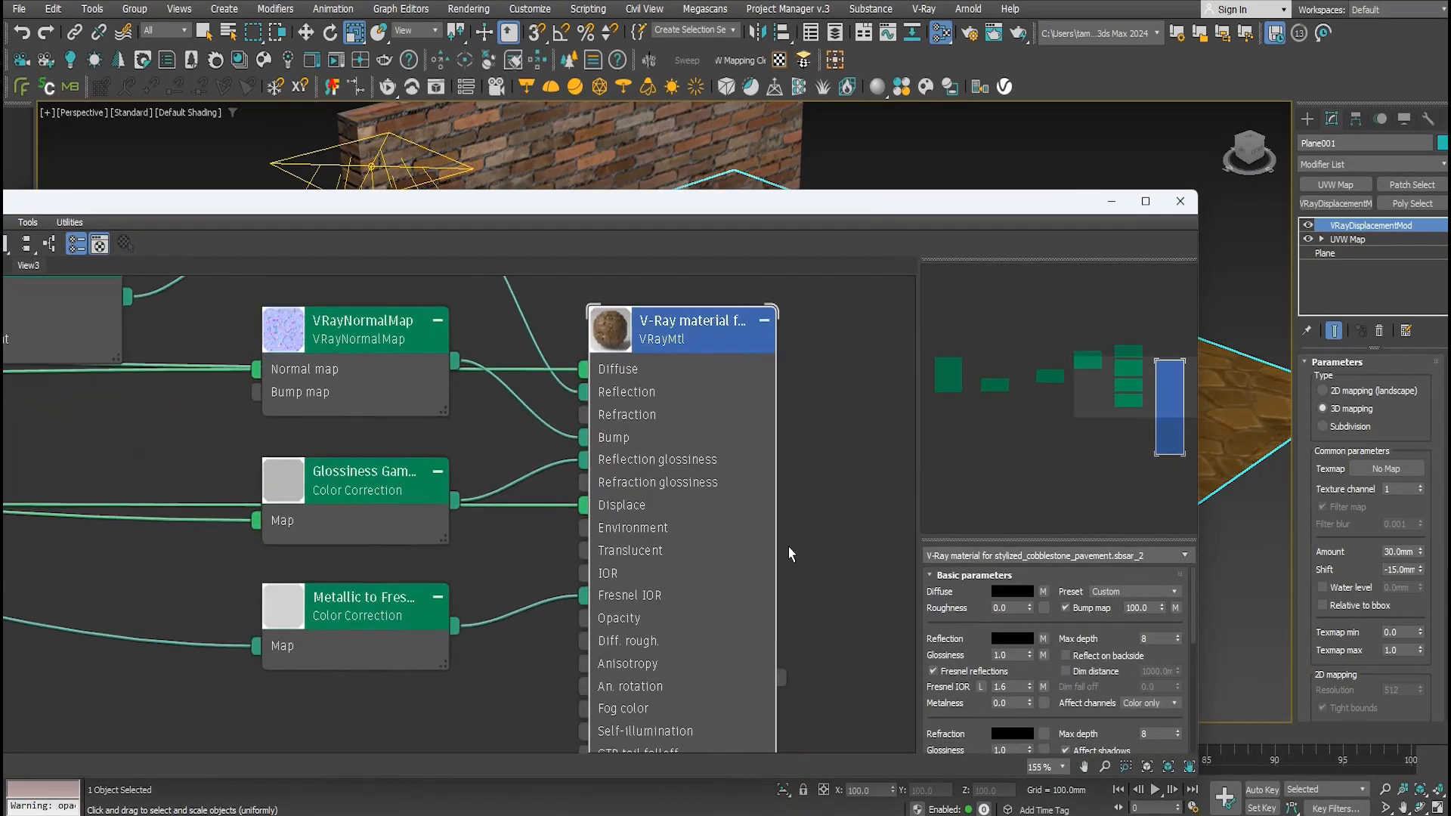
drag(347, 489, 348, 413)
middle_drag(376, 563, 706, 567)
scroll(525, 540, down, 4)
middle_drag(175, 582, 503, 627)
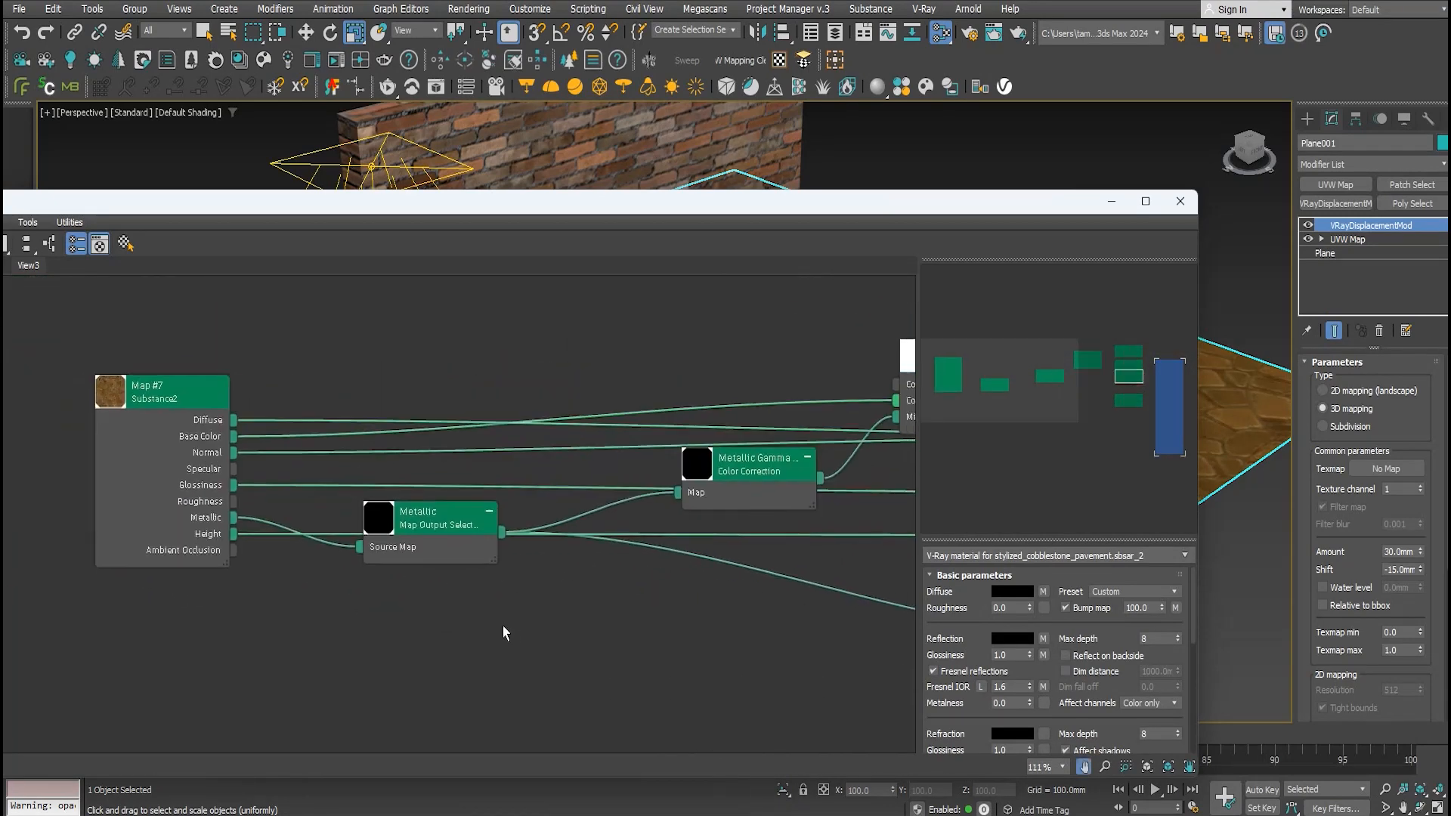
drag(434, 535, 434, 500)
drag(233, 533, 1370, 475)
click(693, 452)
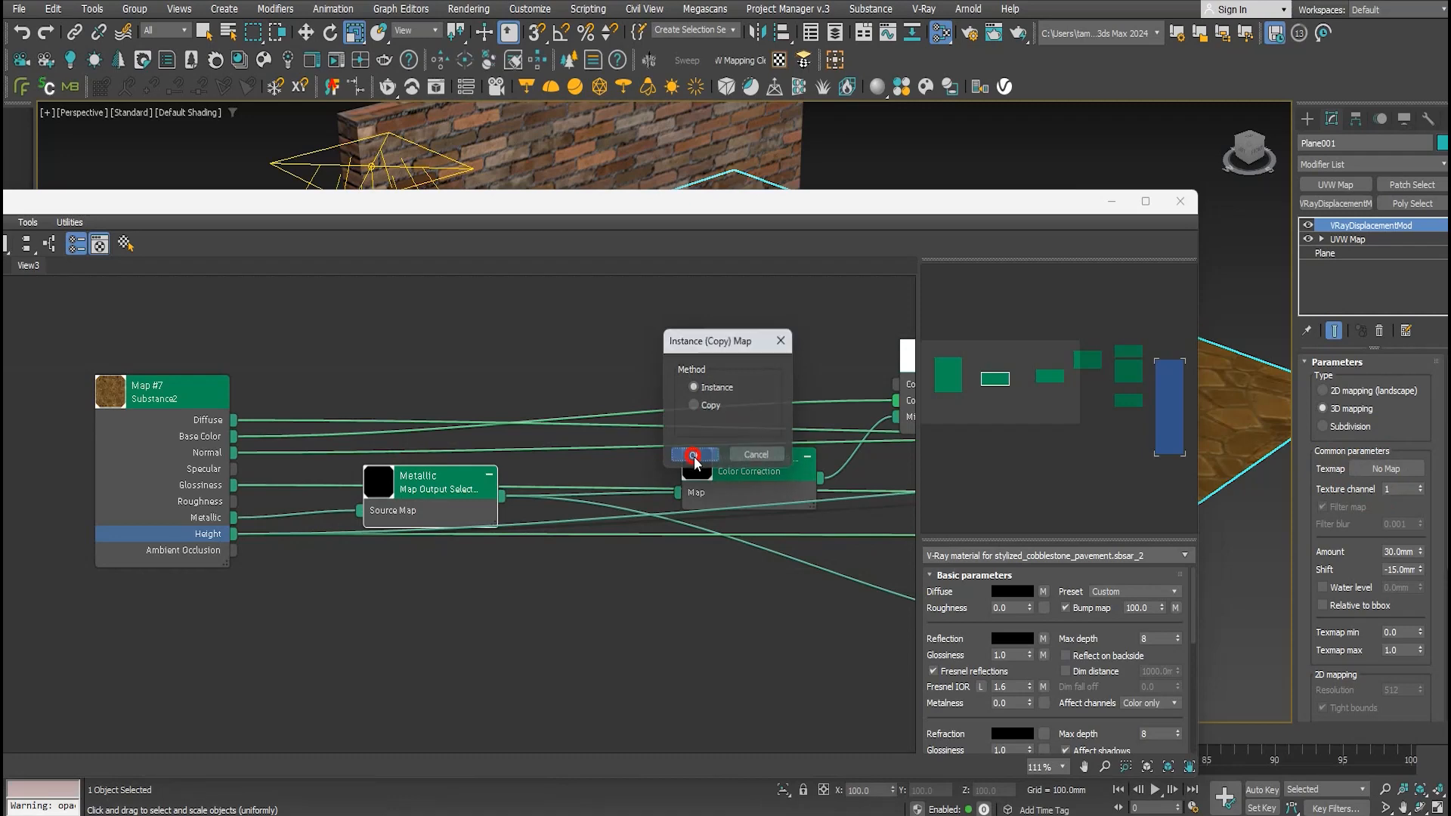
Delete the Height connection to the cobblestone V-Ray material's Displace slot and uncover the ground plane
middle_drag(806, 682, 272, 611)
scroll(638, 489, up, 2)
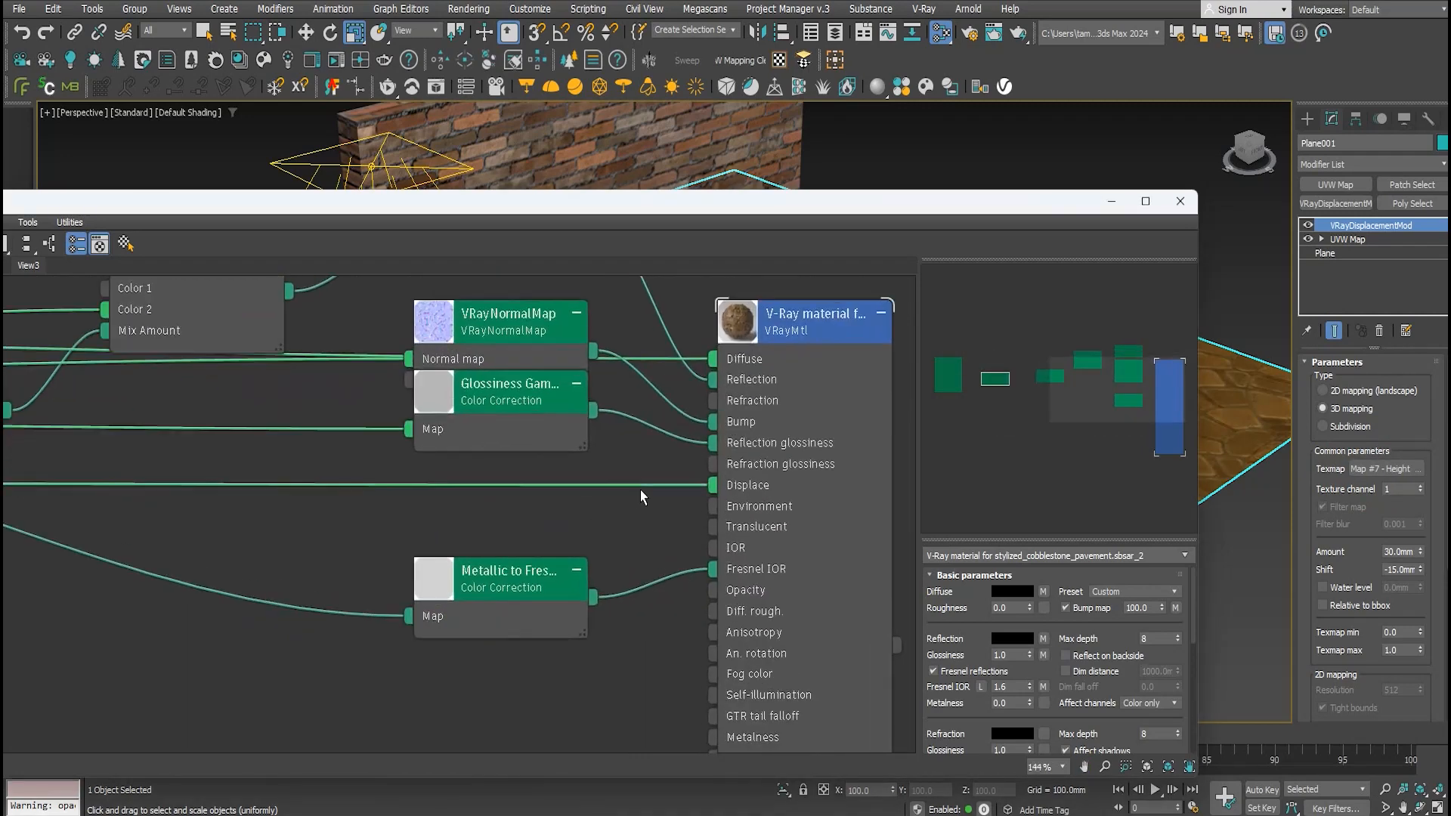
key(Delete)
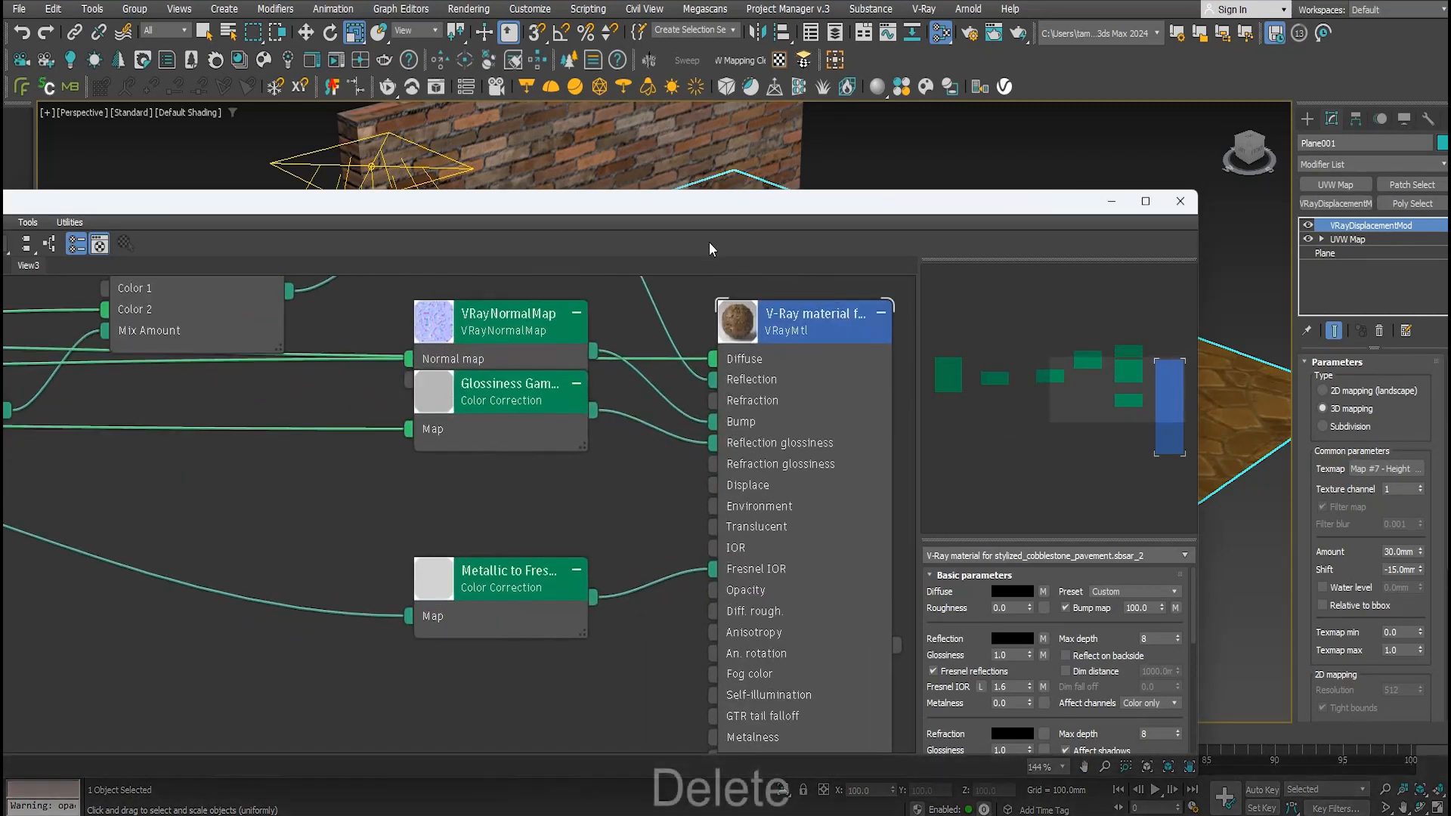
drag(702, 211, 619, 502)
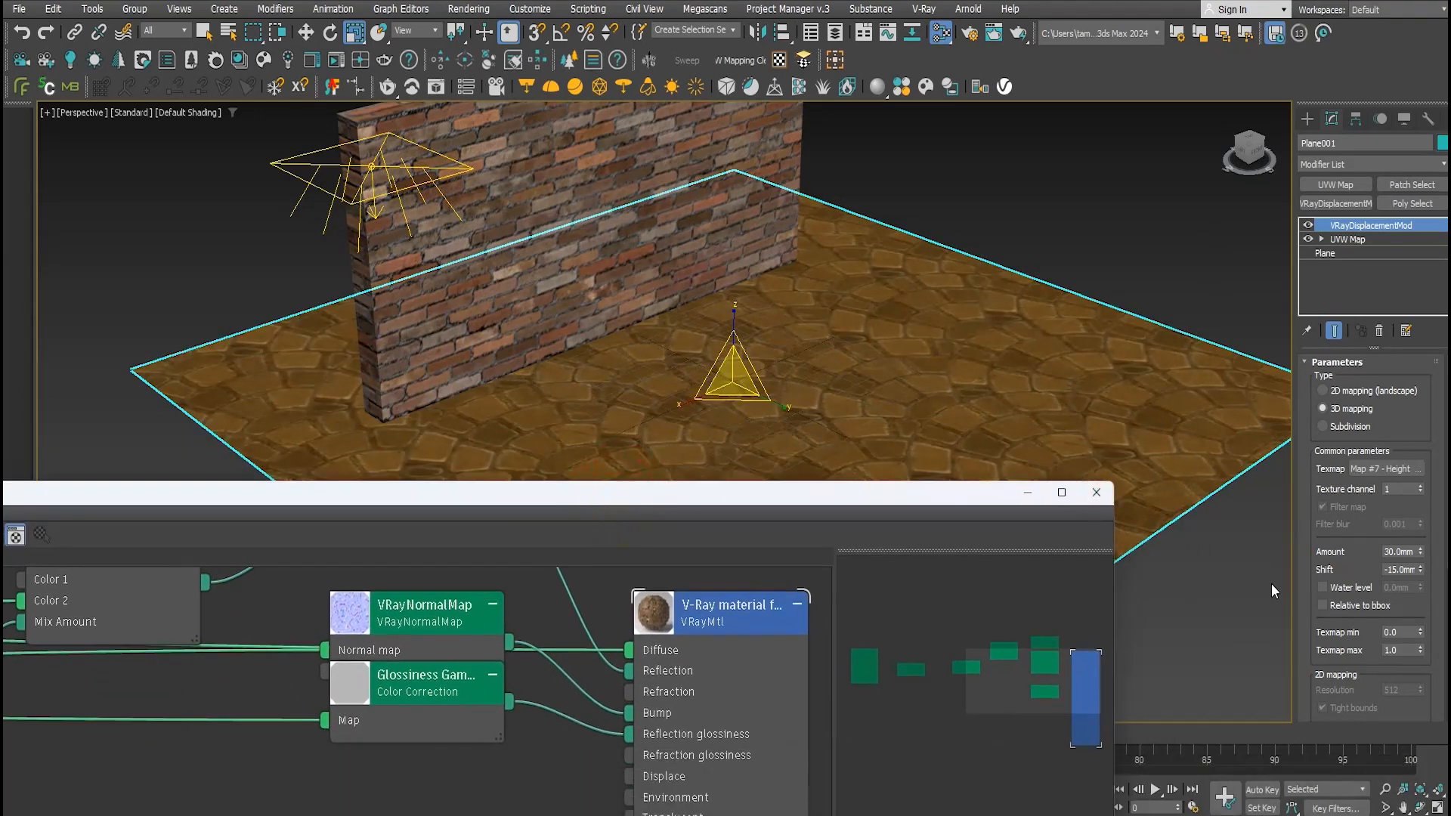
Create a V-Ray sphere light at the ground plane's far corner, opposite the brick wall
middle_drag(766, 281, 625, 235)
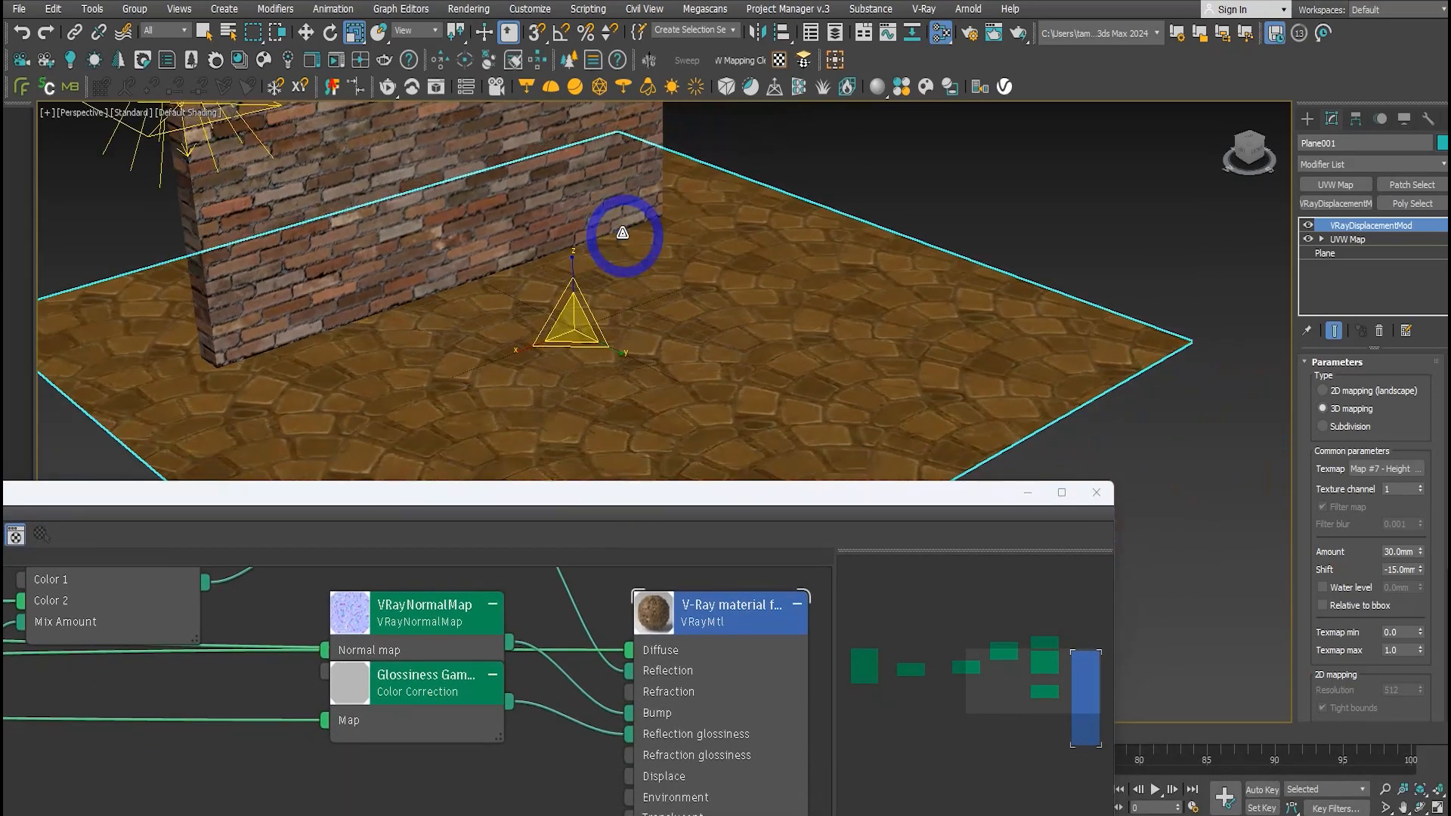
click(575, 91)
middle_drag(743, 274, 748, 182)
scroll(832, 280, down, 3)
drag(926, 309, 935, 232)
key(w)
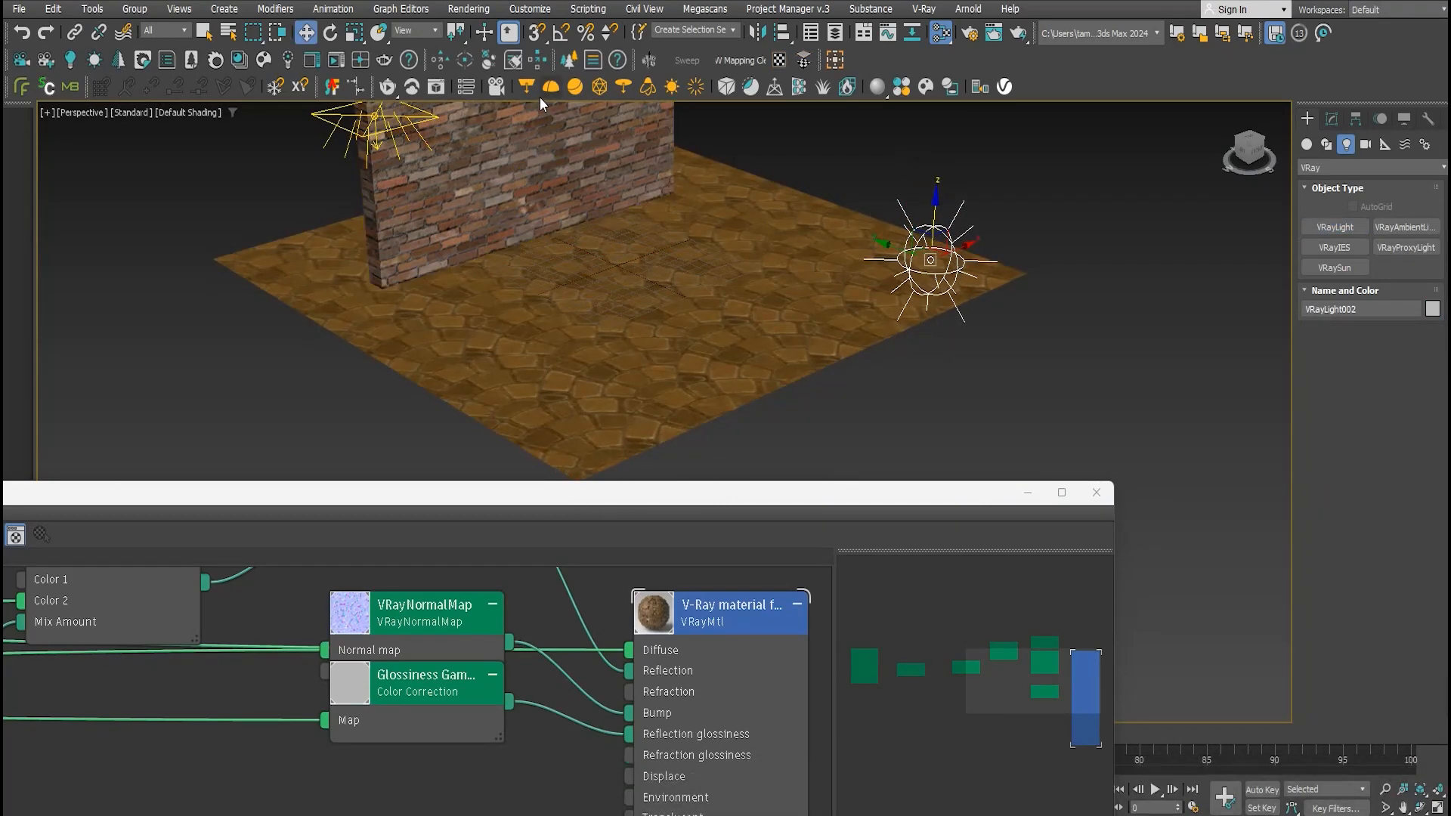
Create a V-Ray plane light over the ground plane near the sphere light, raise it and tilt it
click(532, 91)
middle_drag(737, 388, 718, 335)
drag(665, 329, 876, 375)
key(w)
drag(770, 316, 766, 226)
key(e)
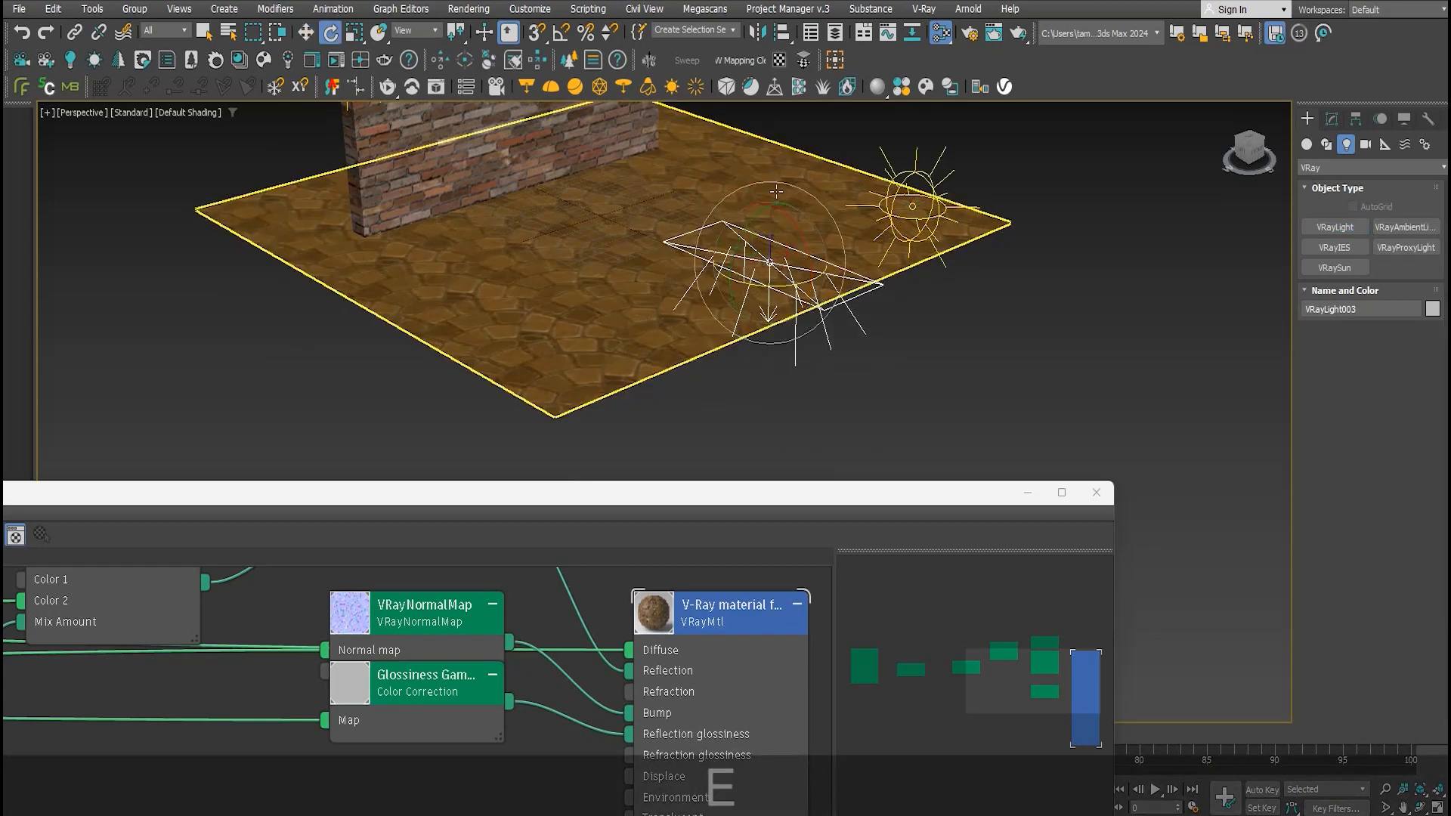
mouse_move(800, 332)
mouse_down()
mouse_move(831, 308)
mouse_move(825, 324)
mouse_up()
Frame the brick wall and cobblestone ground closely and start V-Ray interactive rendering in the Perspective viewport
alt+middle_drag(826, 324, 622, 460)
scroll(638, 352, up, 3)
scroll(626, 445, up, 3)
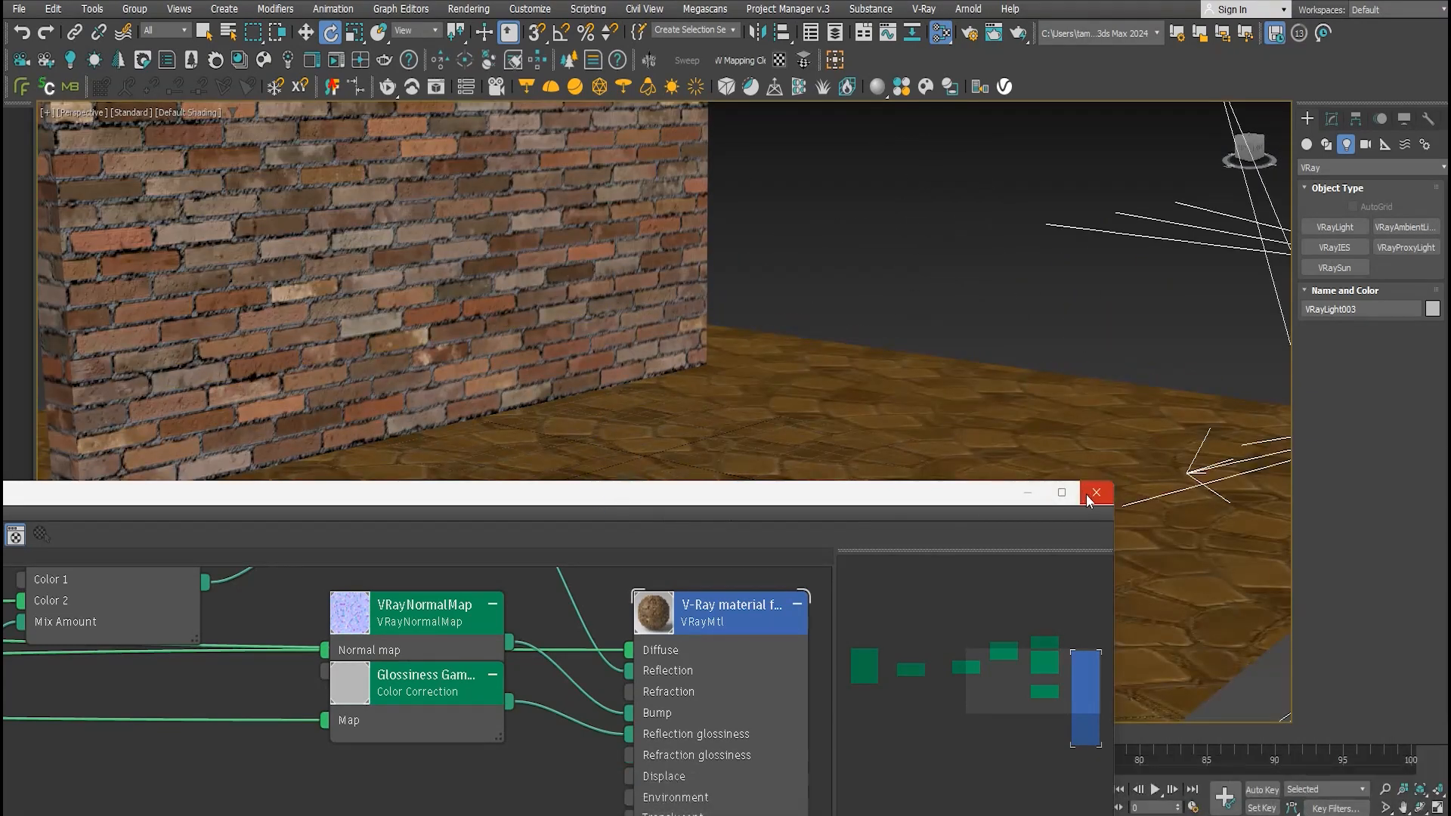
drag(864, 506, 875, 570)
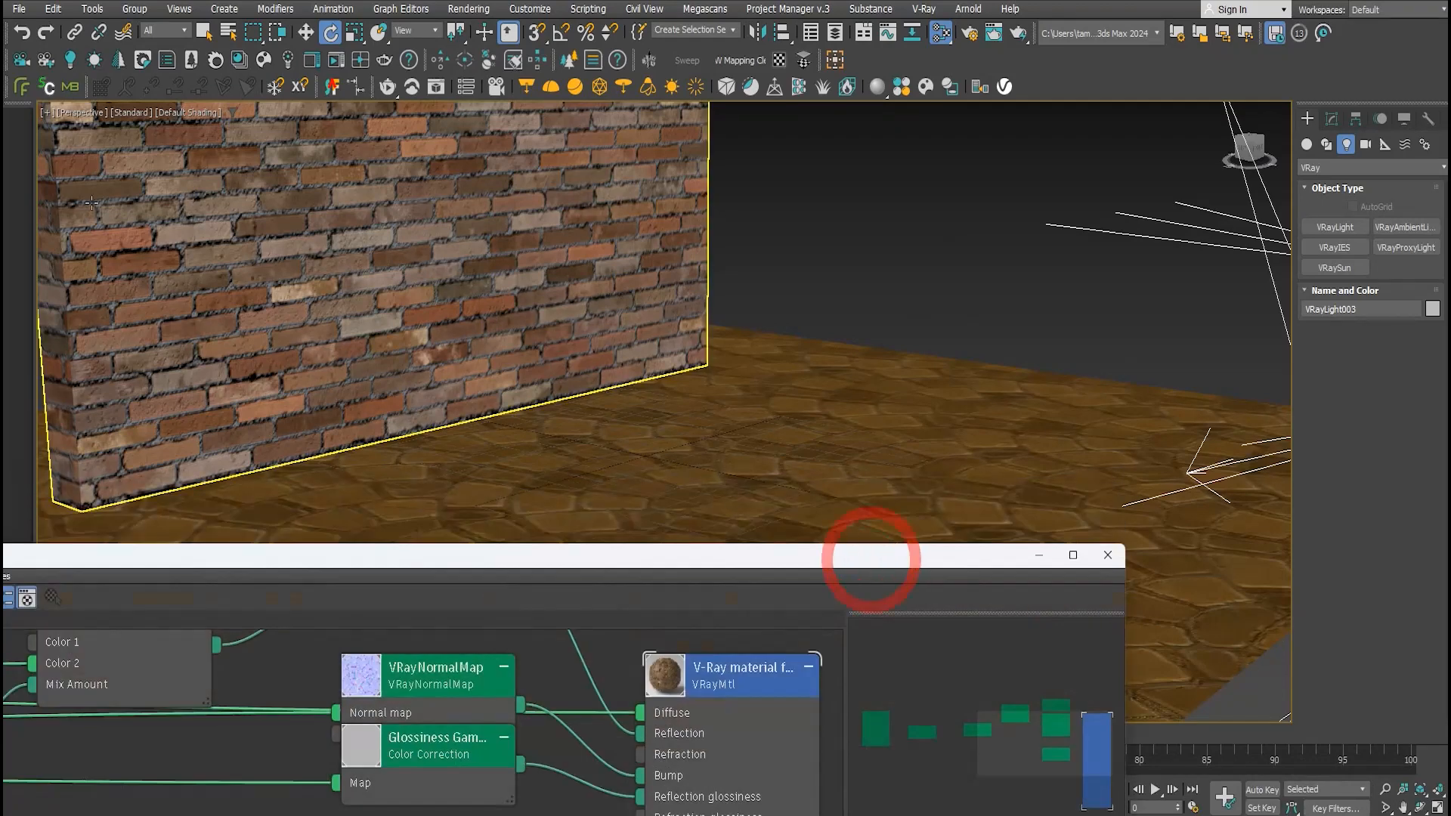
click(134, 114)
click(168, 154)
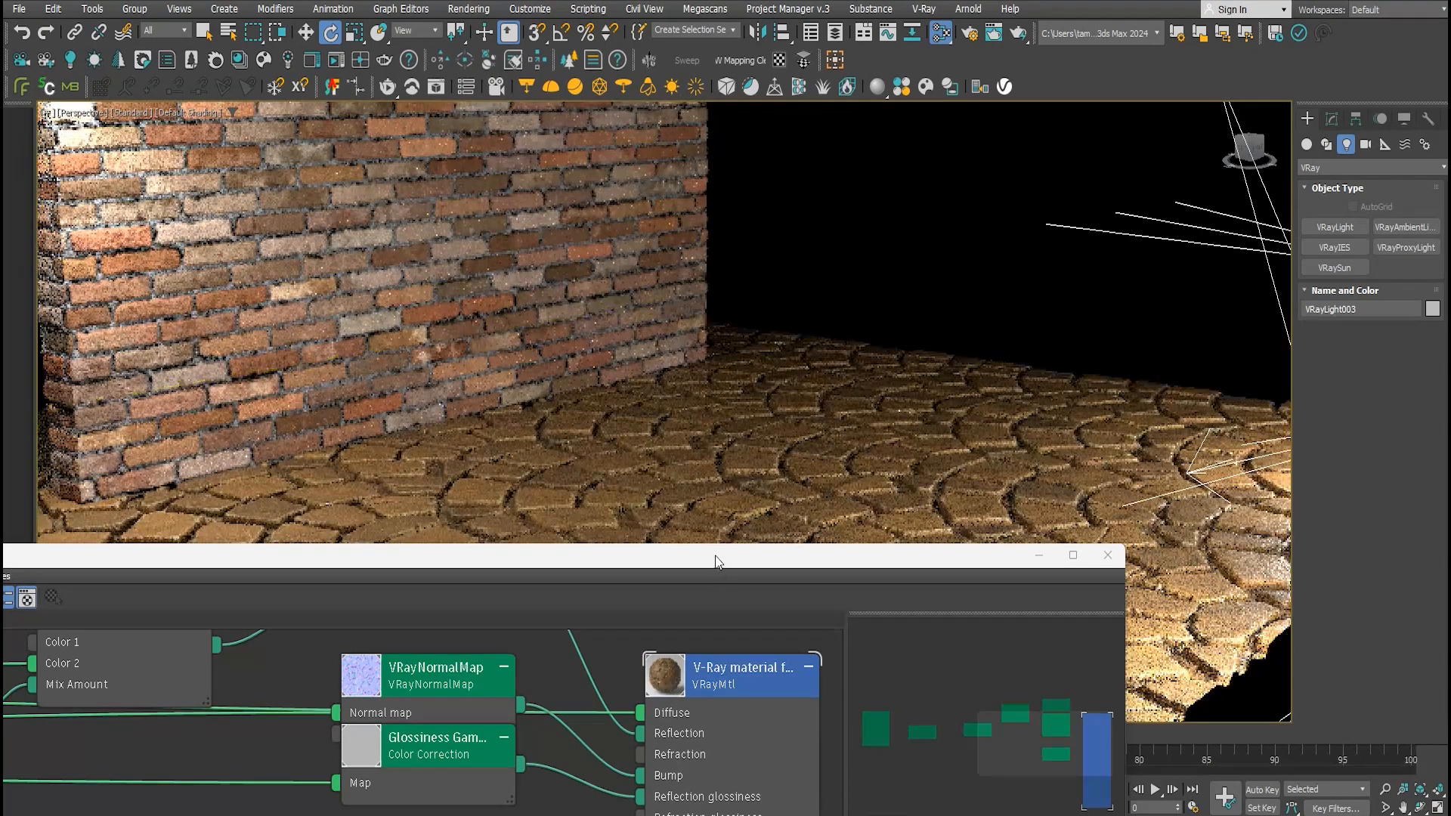
drag(716, 562, 705, 679)
middle_drag(783, 519, 761, 463)
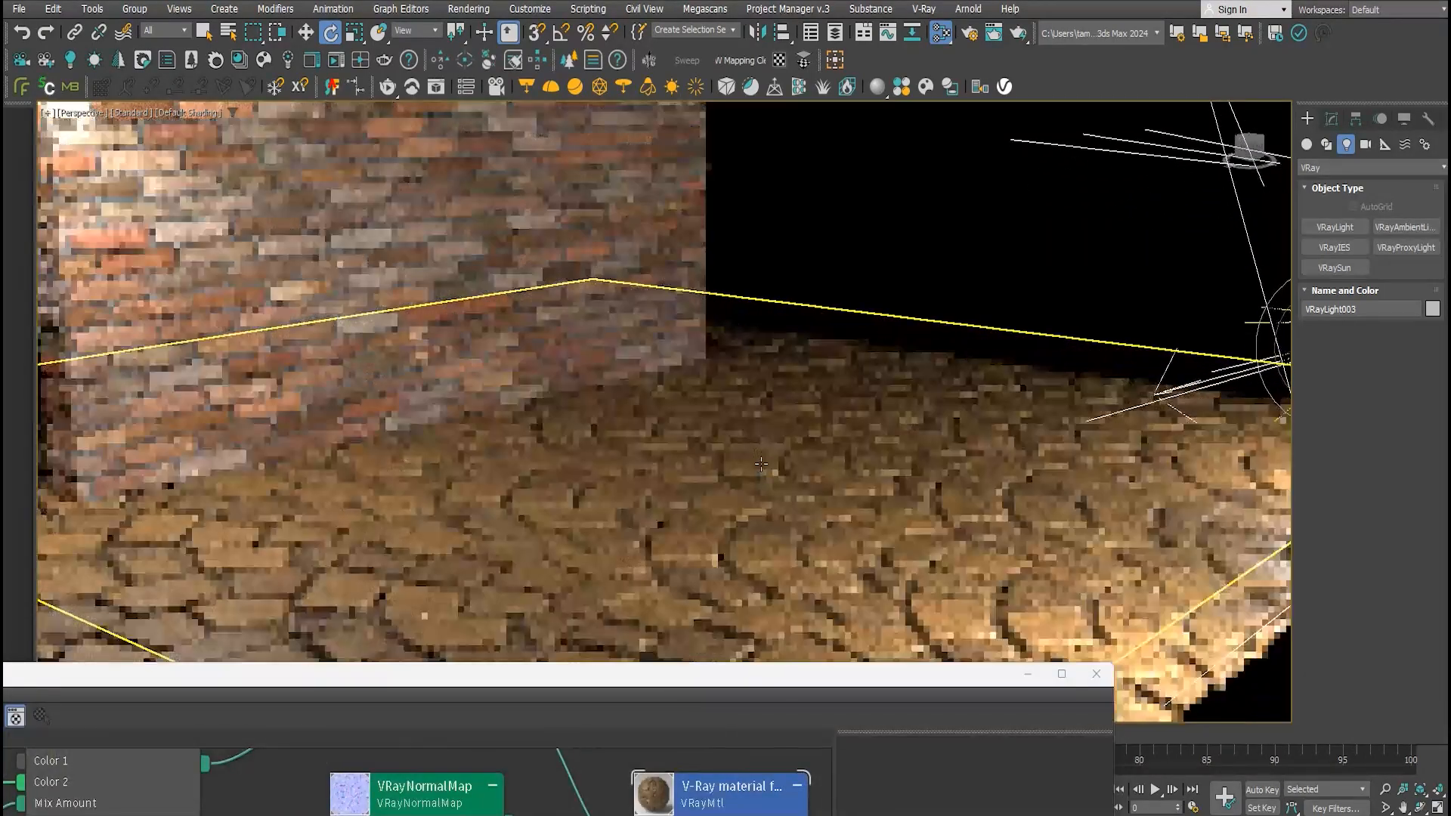
Set the ground plane's VRayDisplacementMod amount to 50 mm and shift to -25 mm
click(962, 502)
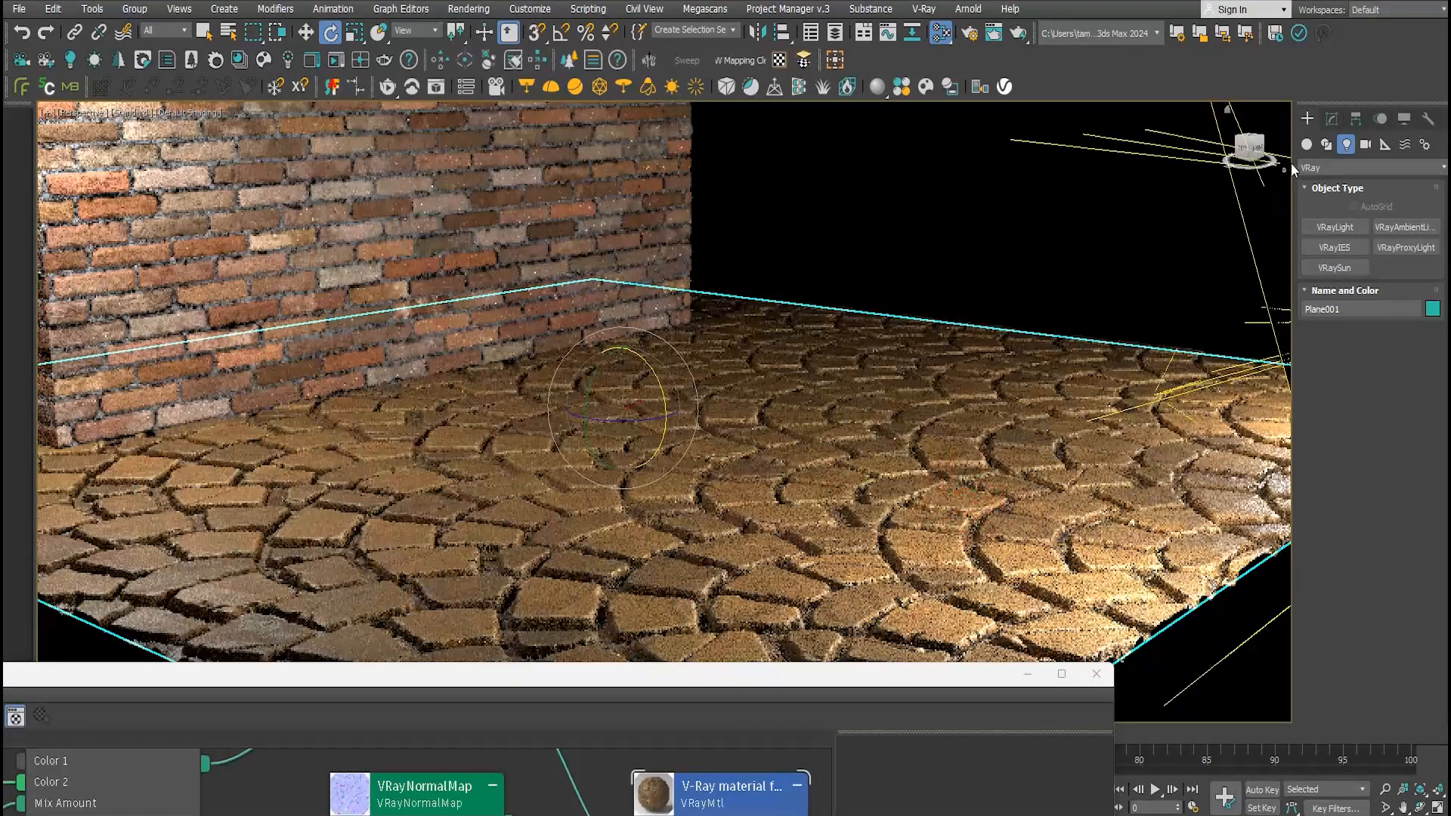
click(1331, 119)
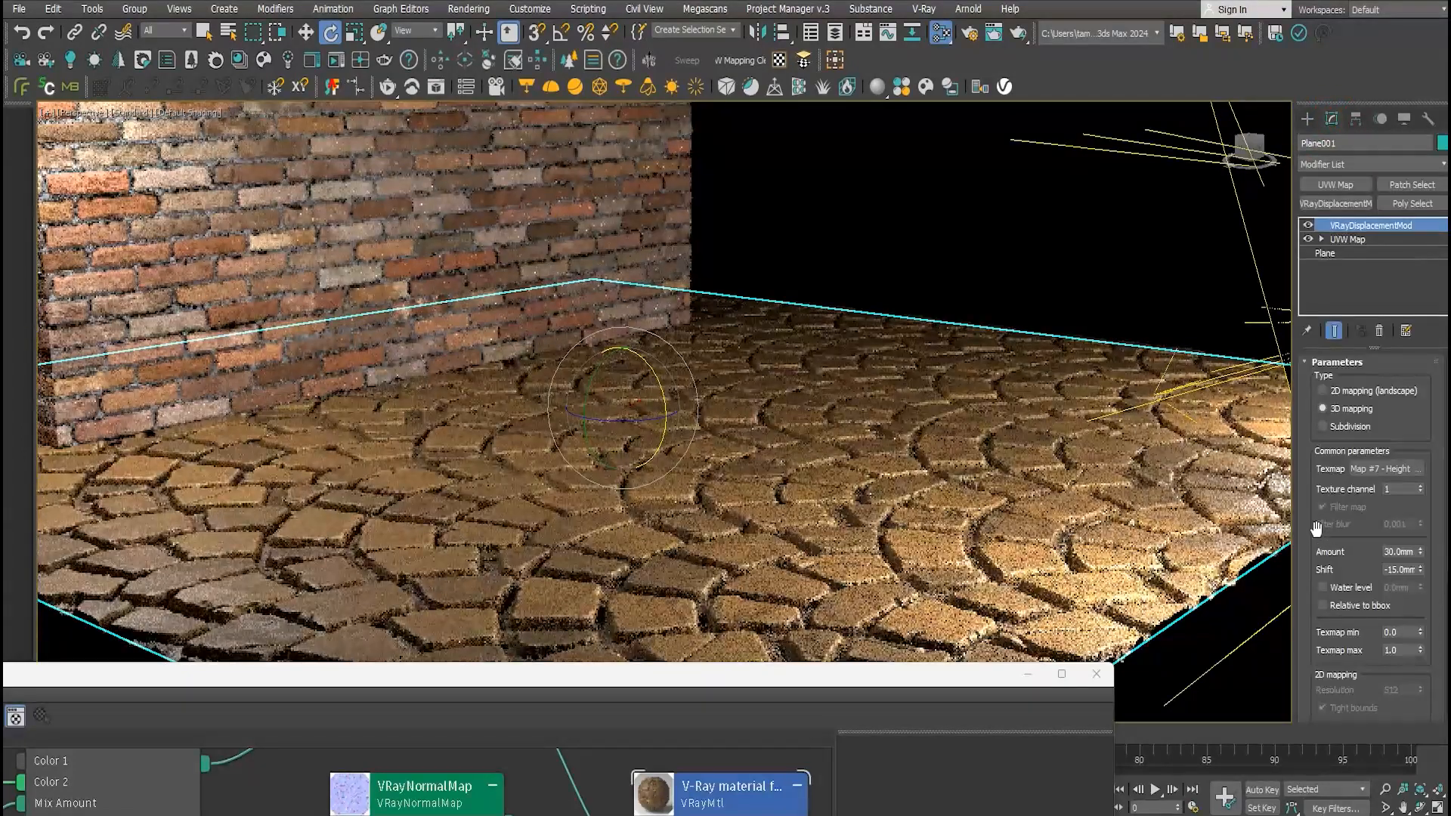
double_click(1398, 551)
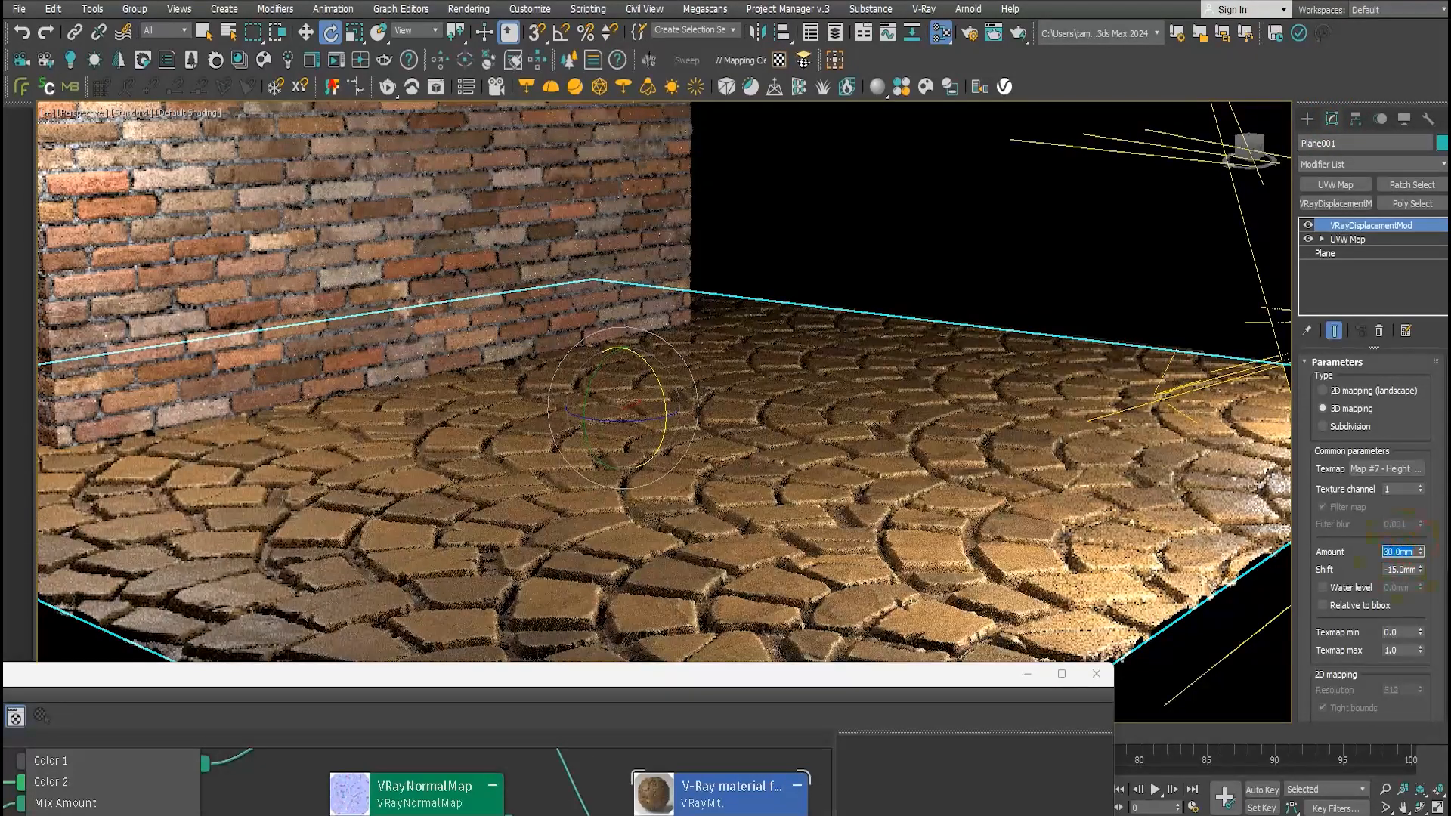
text(50)
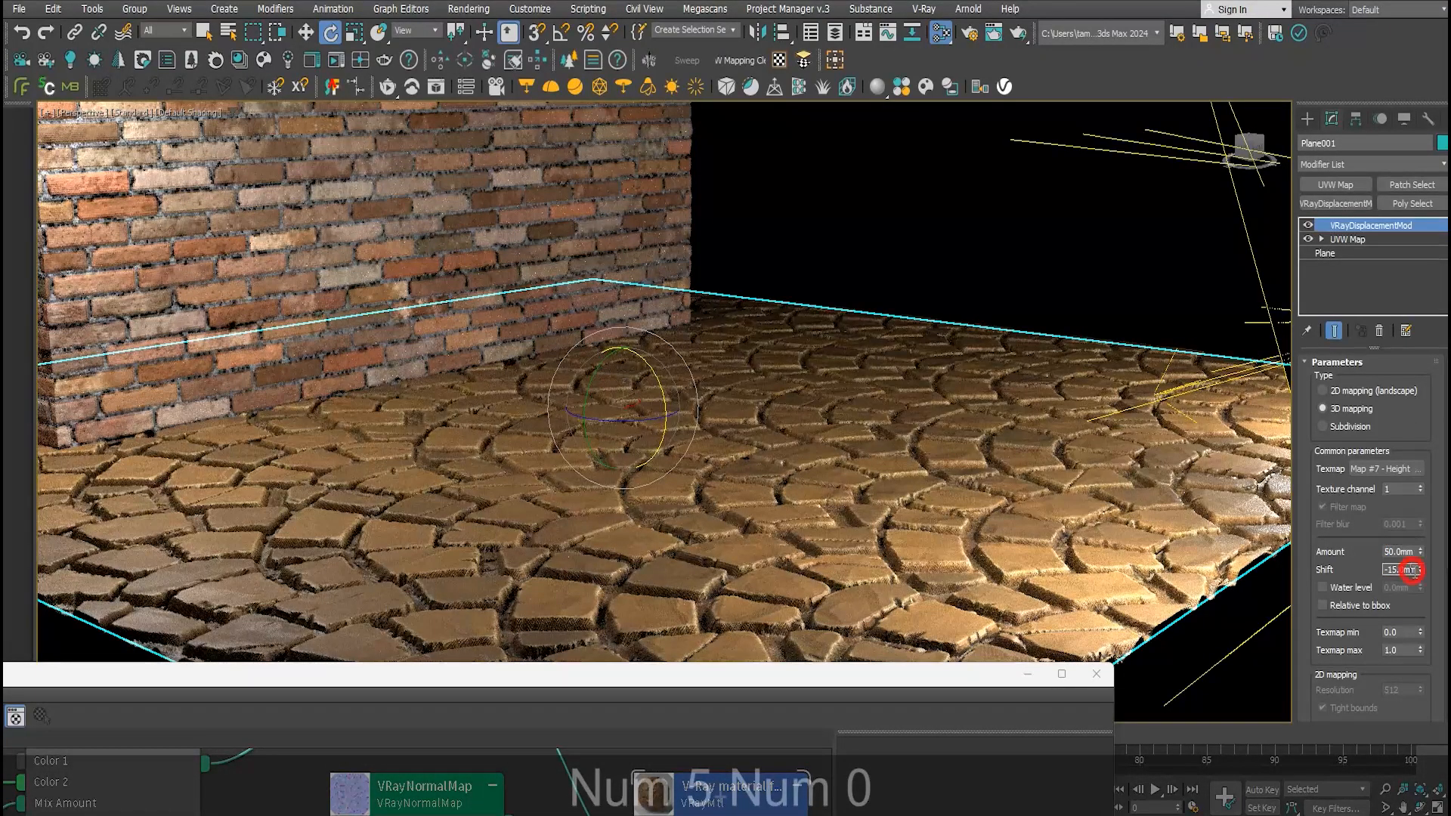
double_click(1411, 570)
key(BackSpace)
key(BackSpace)
text(-25)
key(Return)
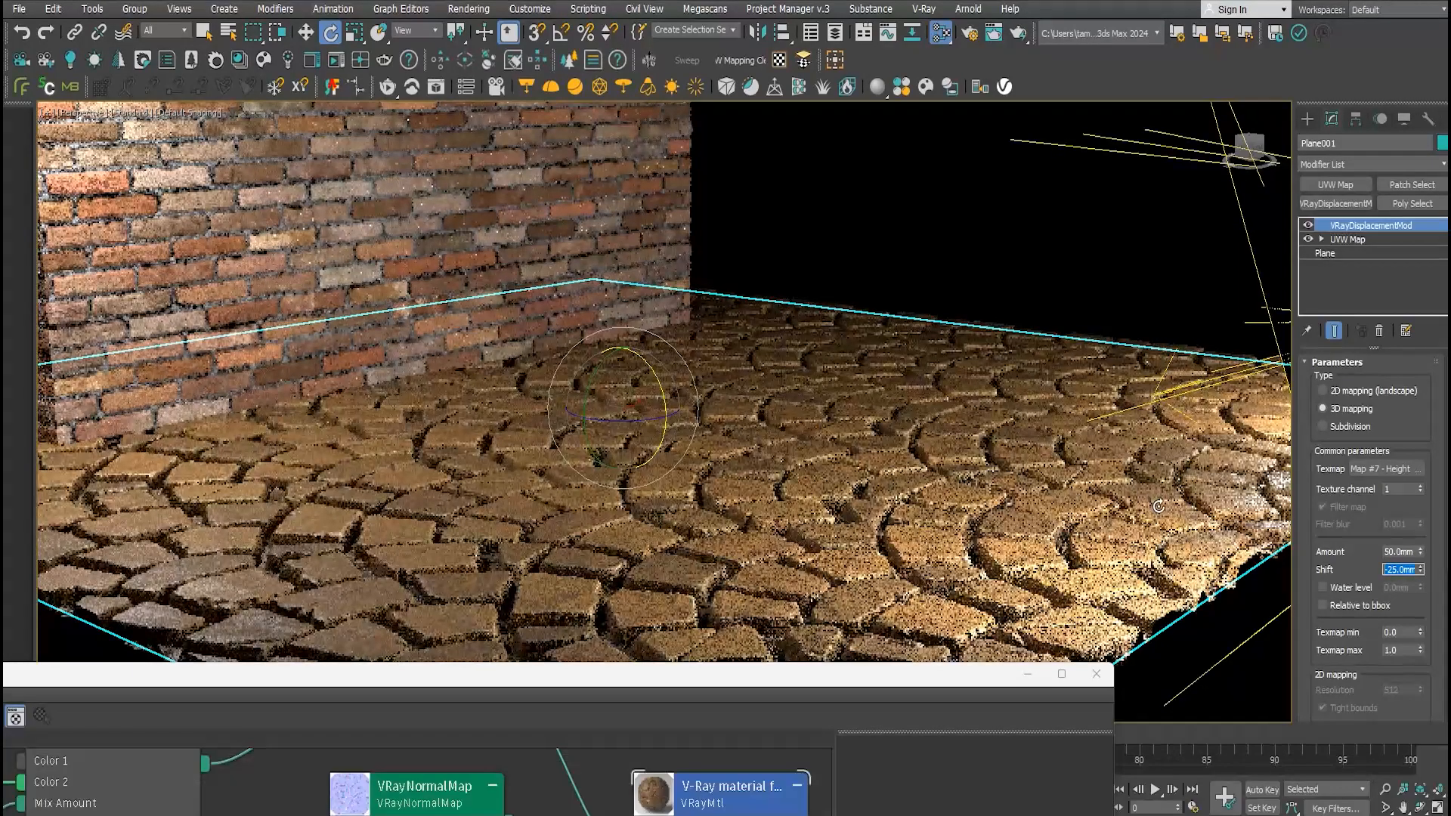
Bring up the cobblestone Substance node, then switch to the Notepad notes and highlight the "Check some missing map" line
drag(592, 682, 832, 181)
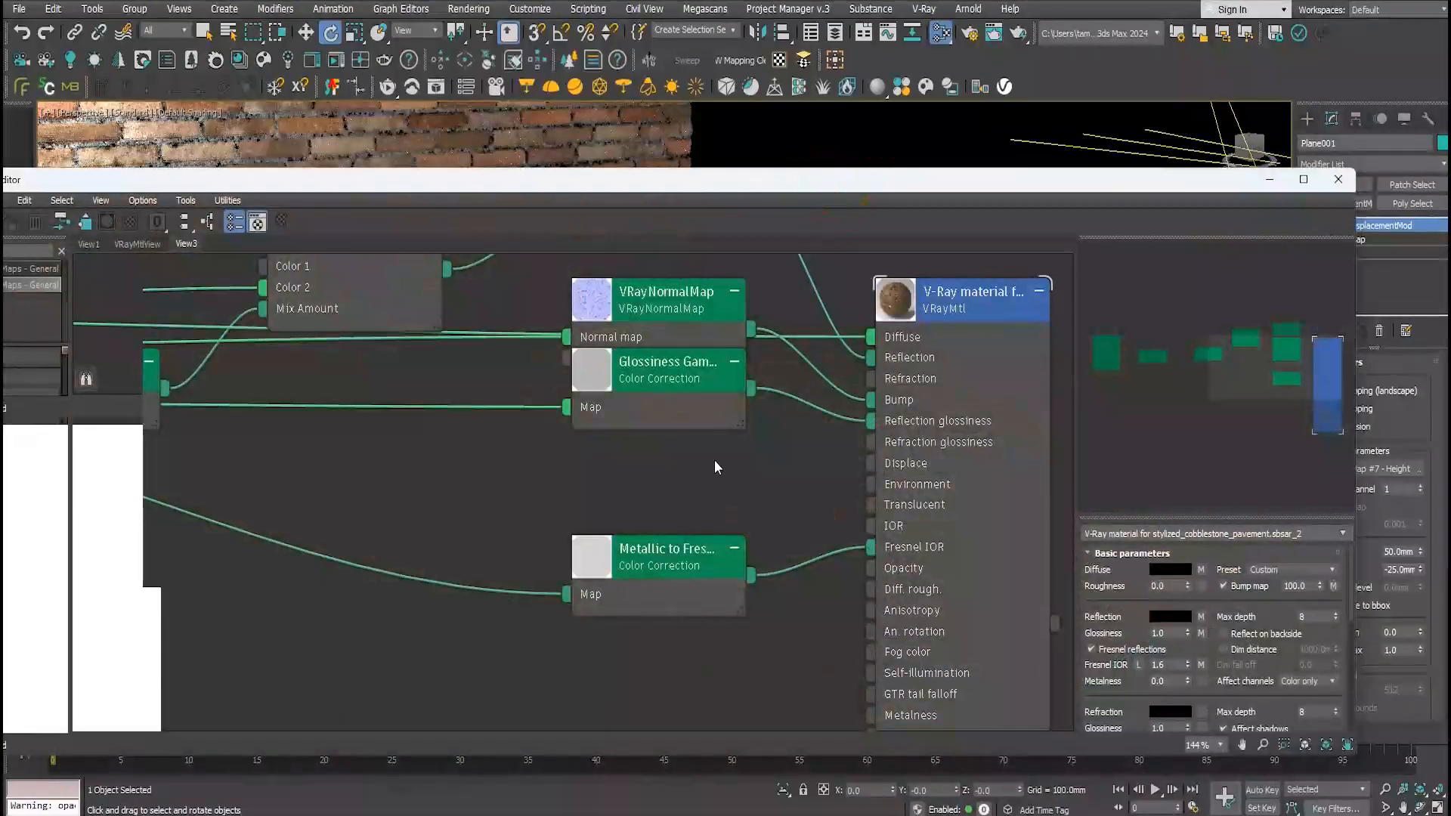
scroll(714, 459, down, 5)
scroll(383, 427, up, 6)
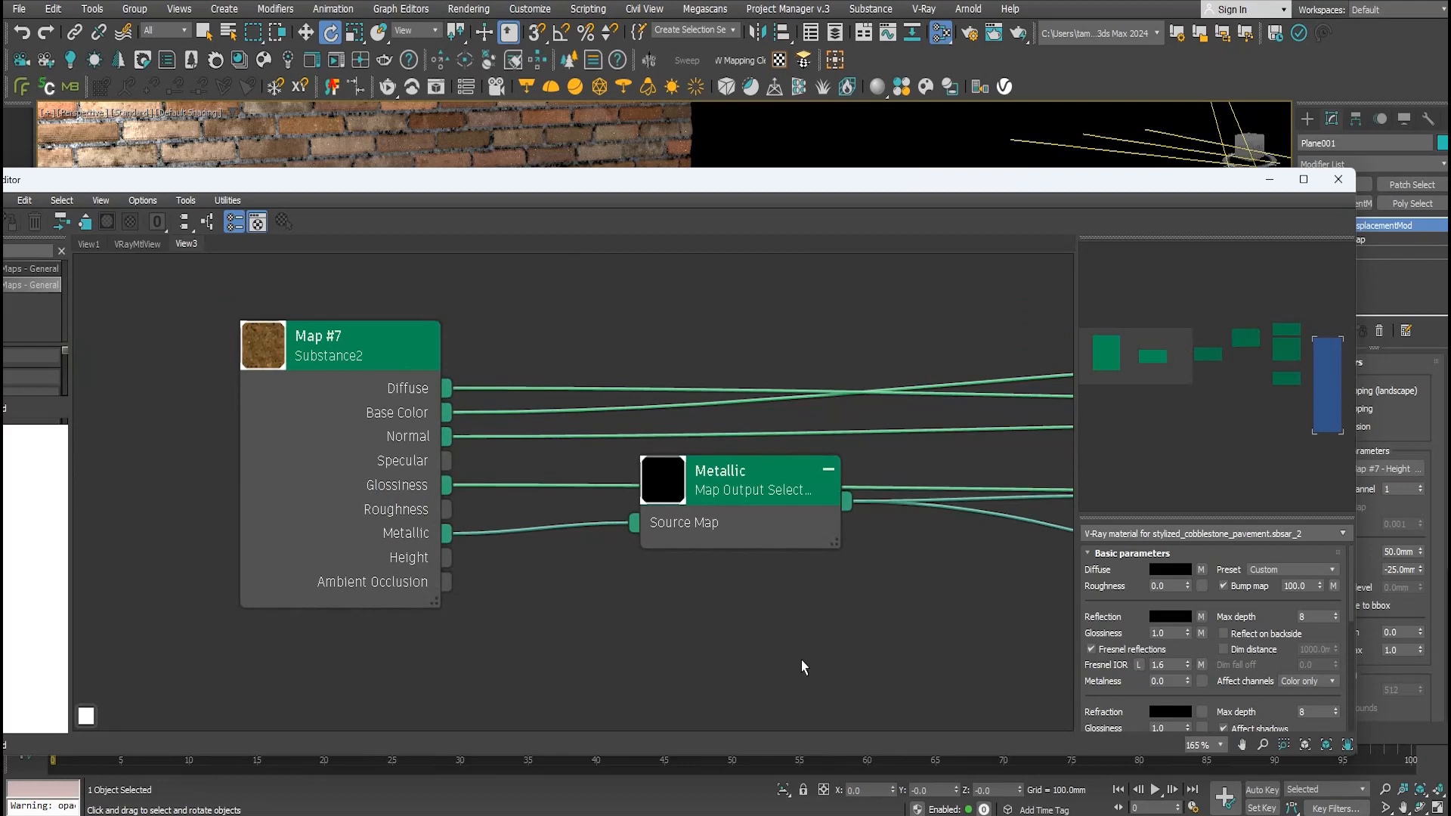
click(820, 813)
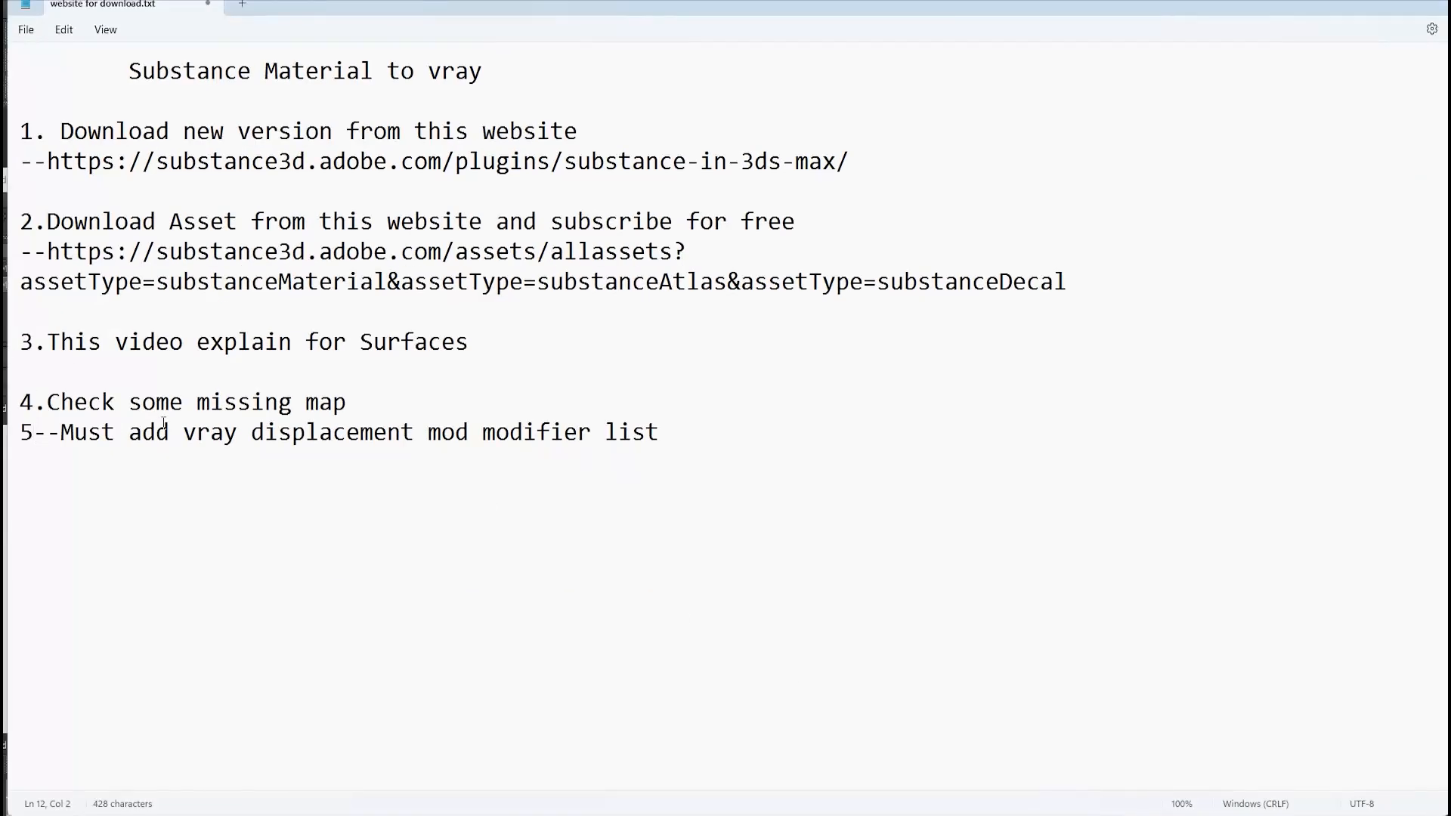
drag(380, 414, 34, 408)
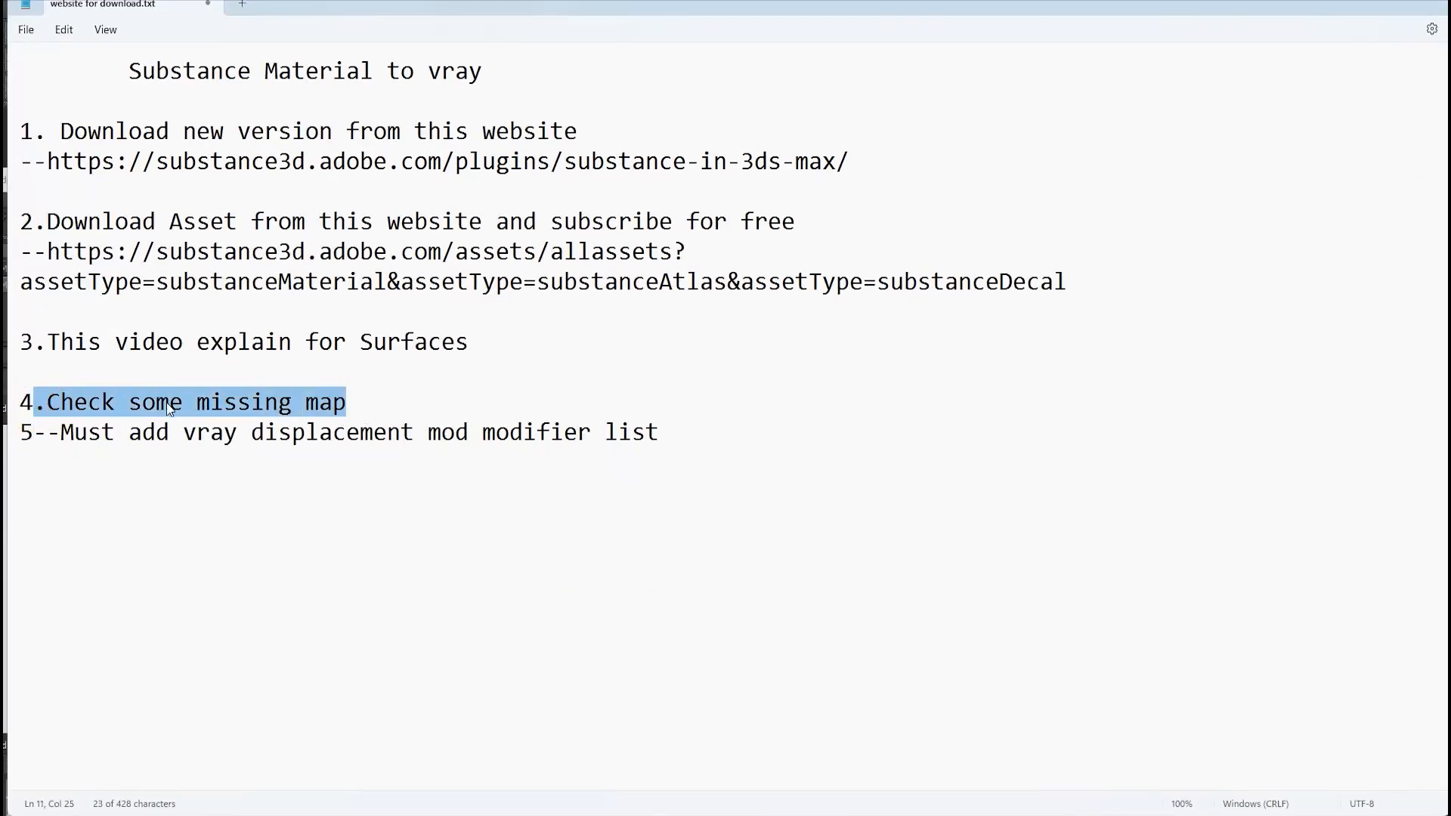
click(1370, 3)
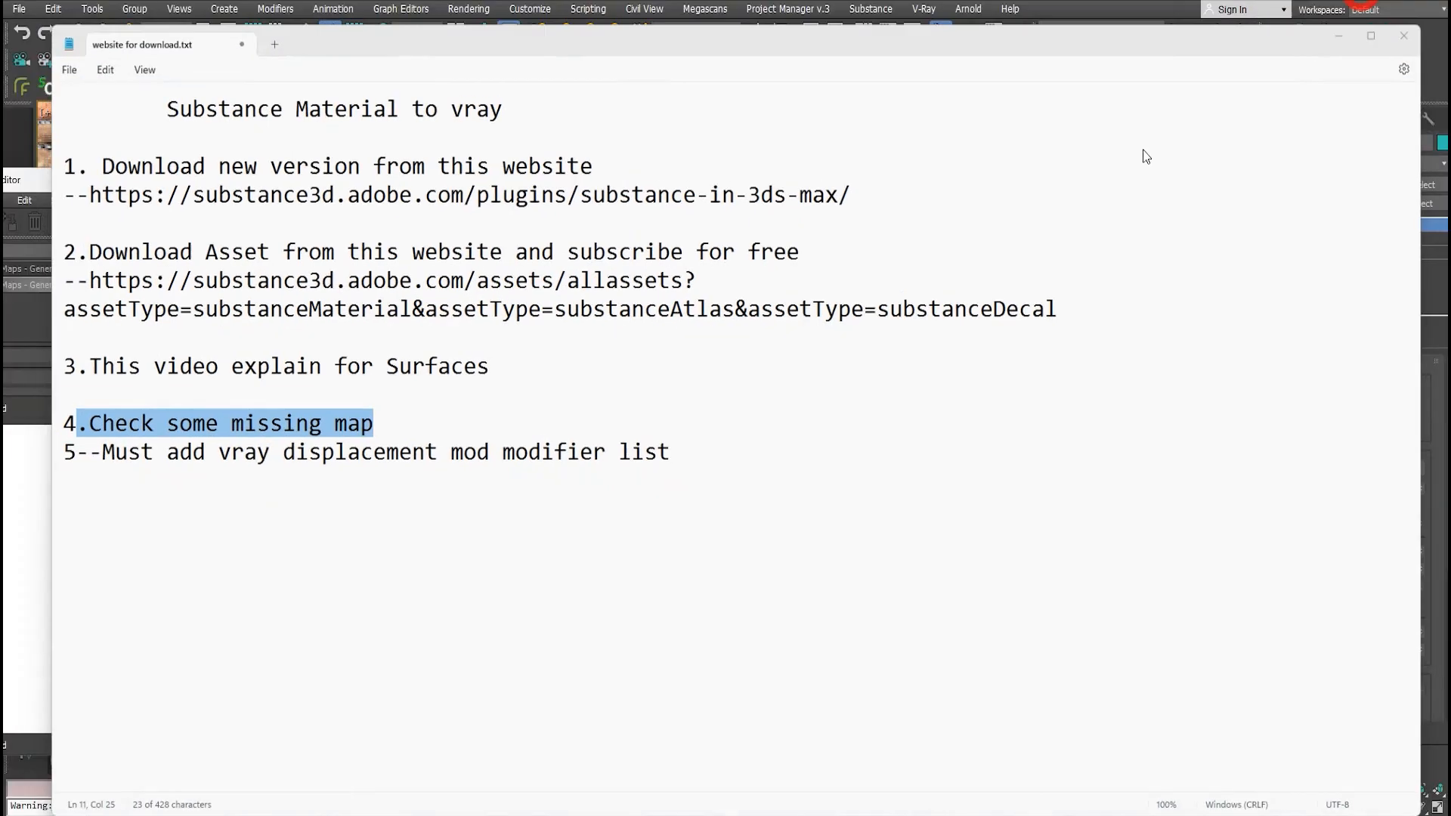
Examine the cobblestone node graph for Substance outputs that are not connected to the V-Ray material
middle_drag(542, 616, 451, 605)
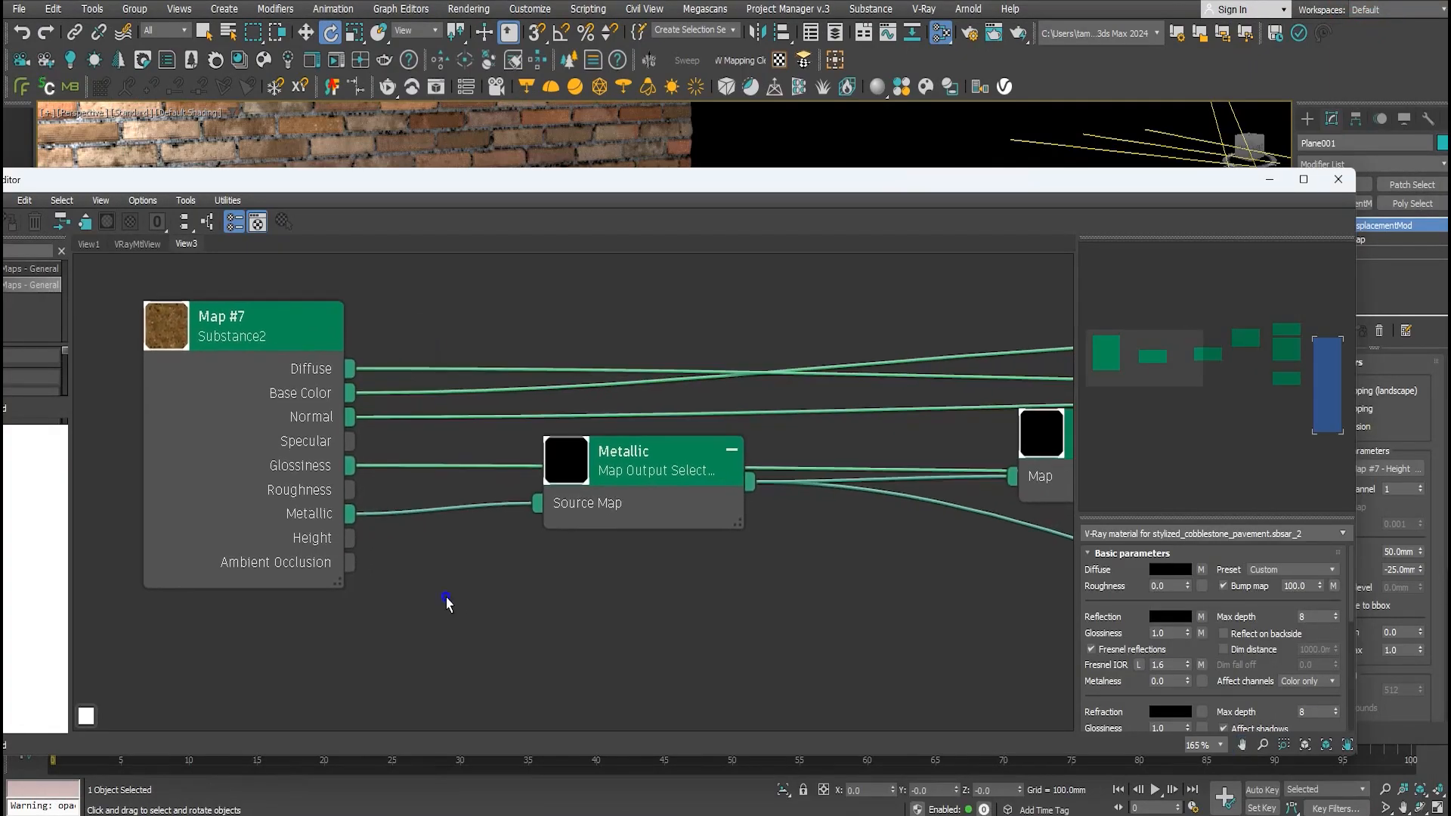
middle_drag(691, 581, 560, 554)
scroll(560, 552, down, 2)
middle_drag(752, 552, 330, 516)
middle_drag(798, 496, 496, 506)
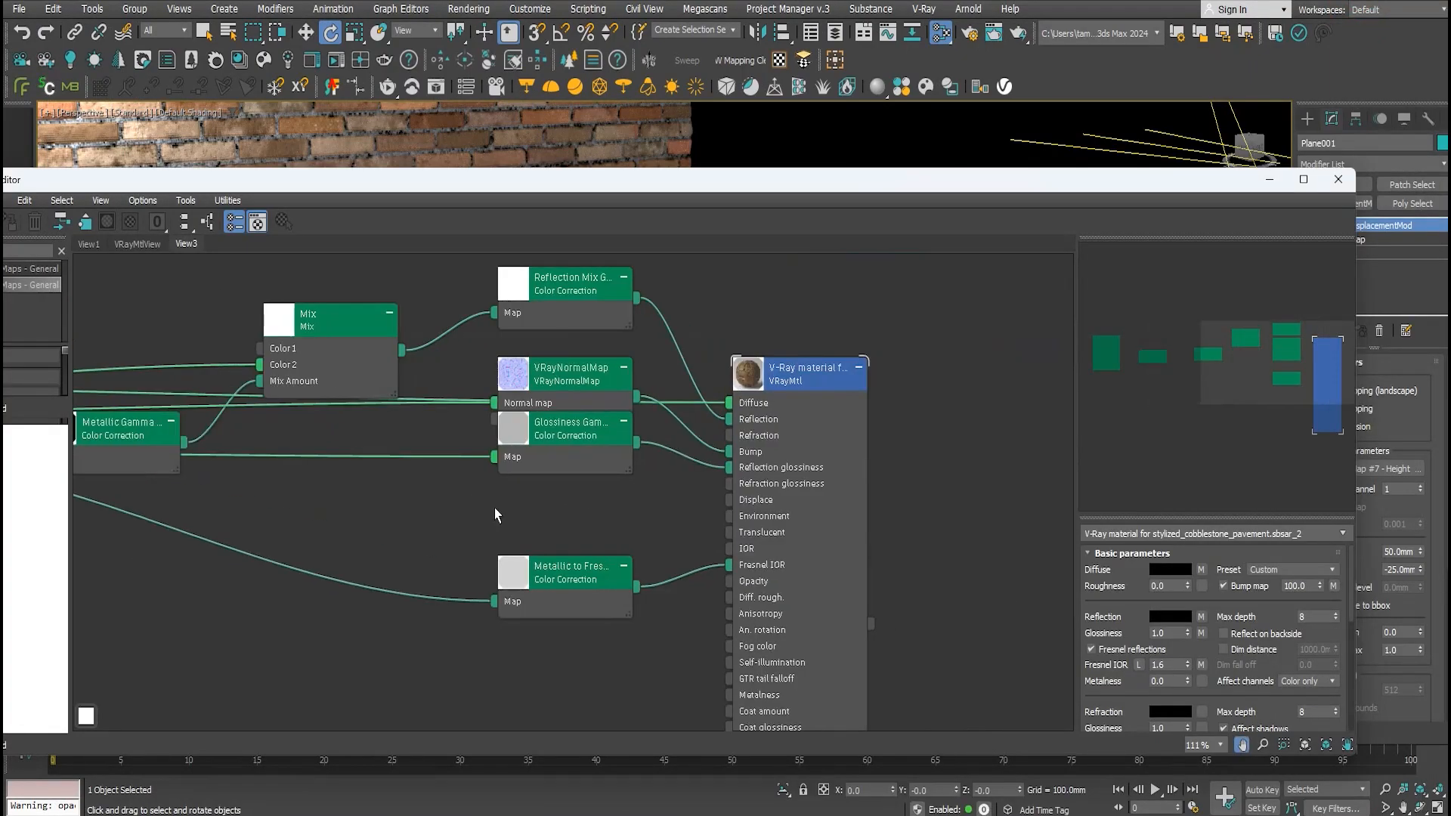
scroll(660, 457, up, 2)
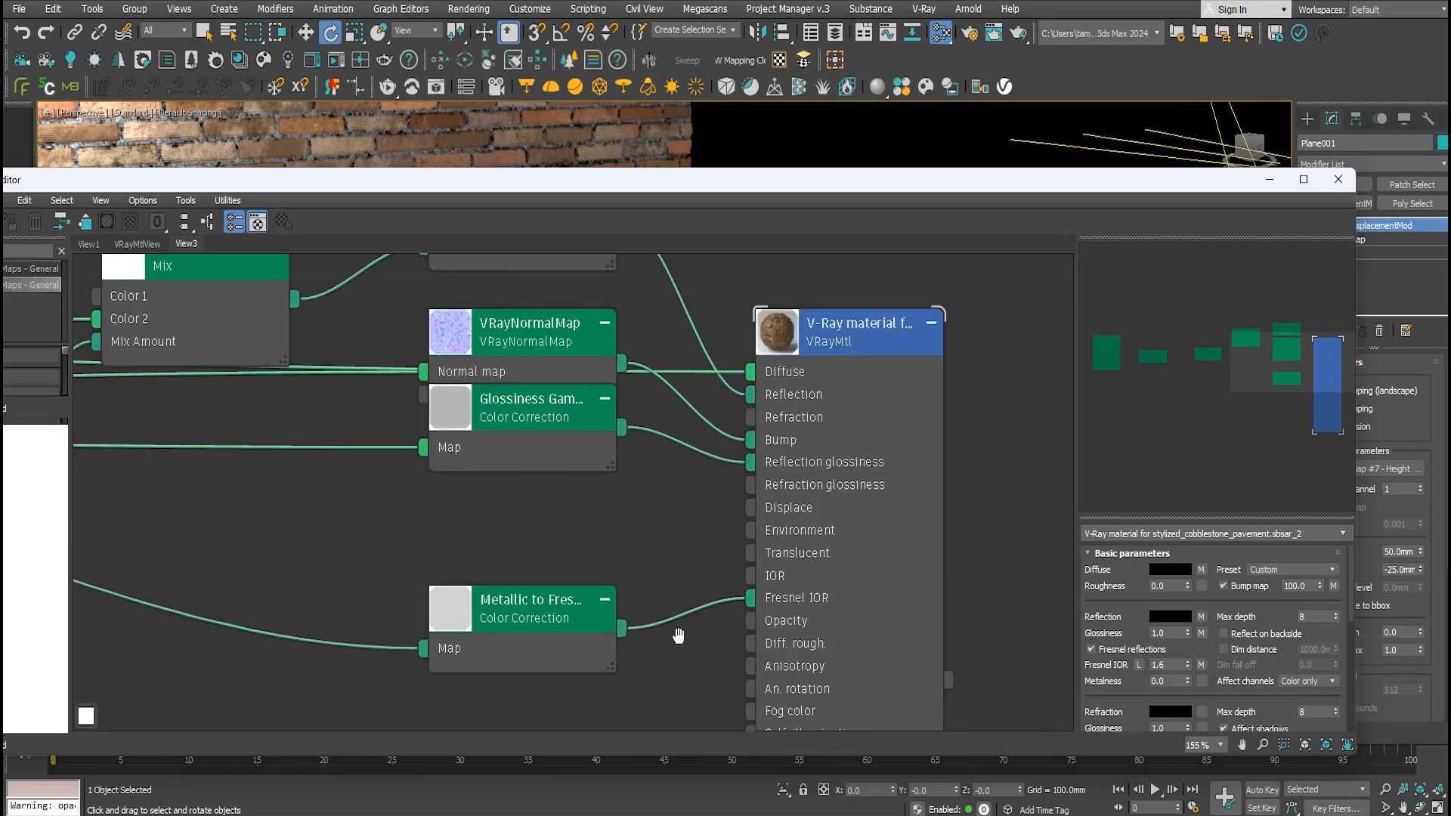
middle_drag(679, 637, 674, 458)
scroll(674, 458, down, 2)
middle_drag(410, 522, 680, 521)
scroll(680, 521, down, 3)
middle_drag(306, 510, 458, 530)
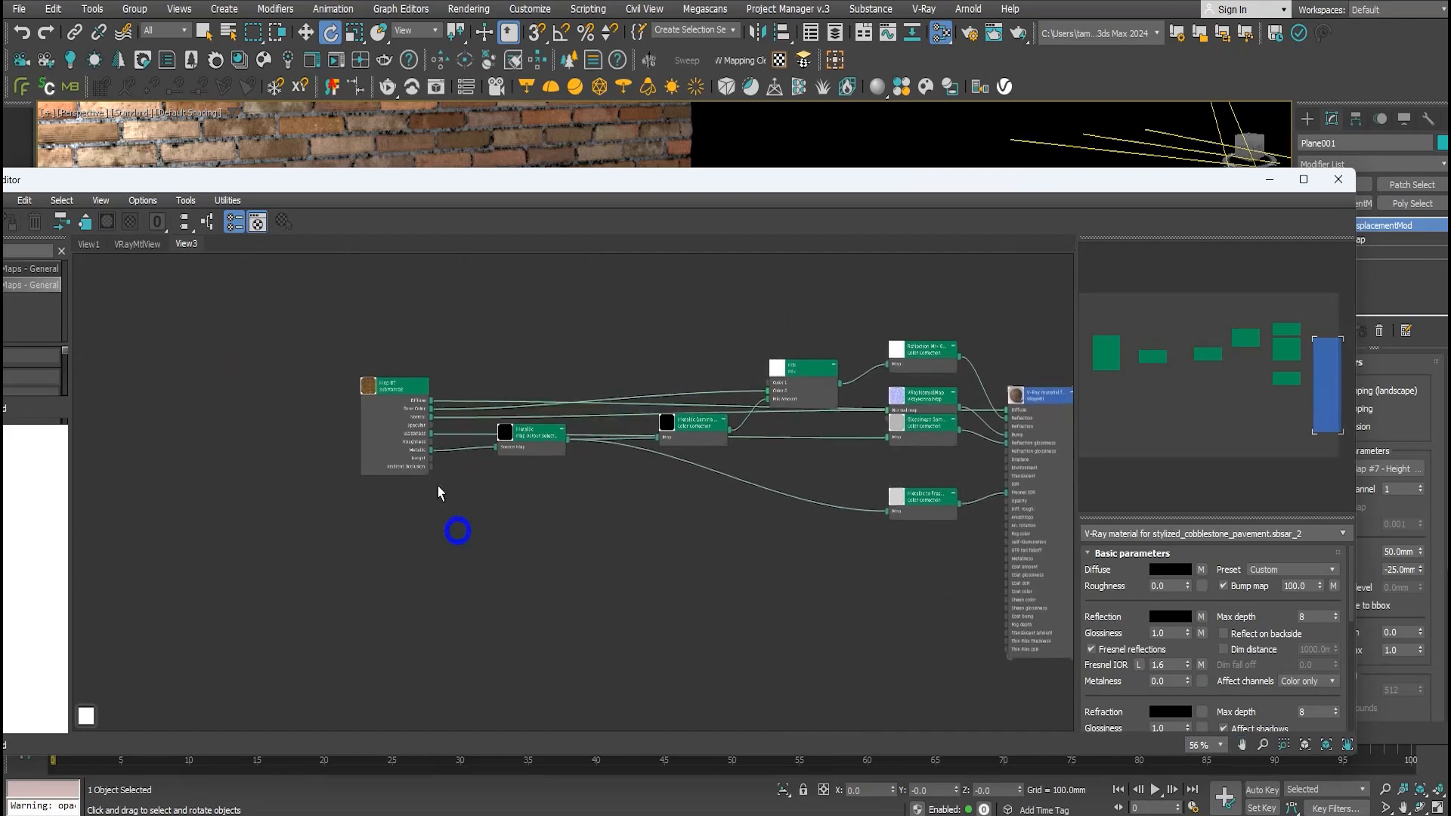
scroll(447, 501, up, 4)
middle_drag(368, 498, 338, 572)
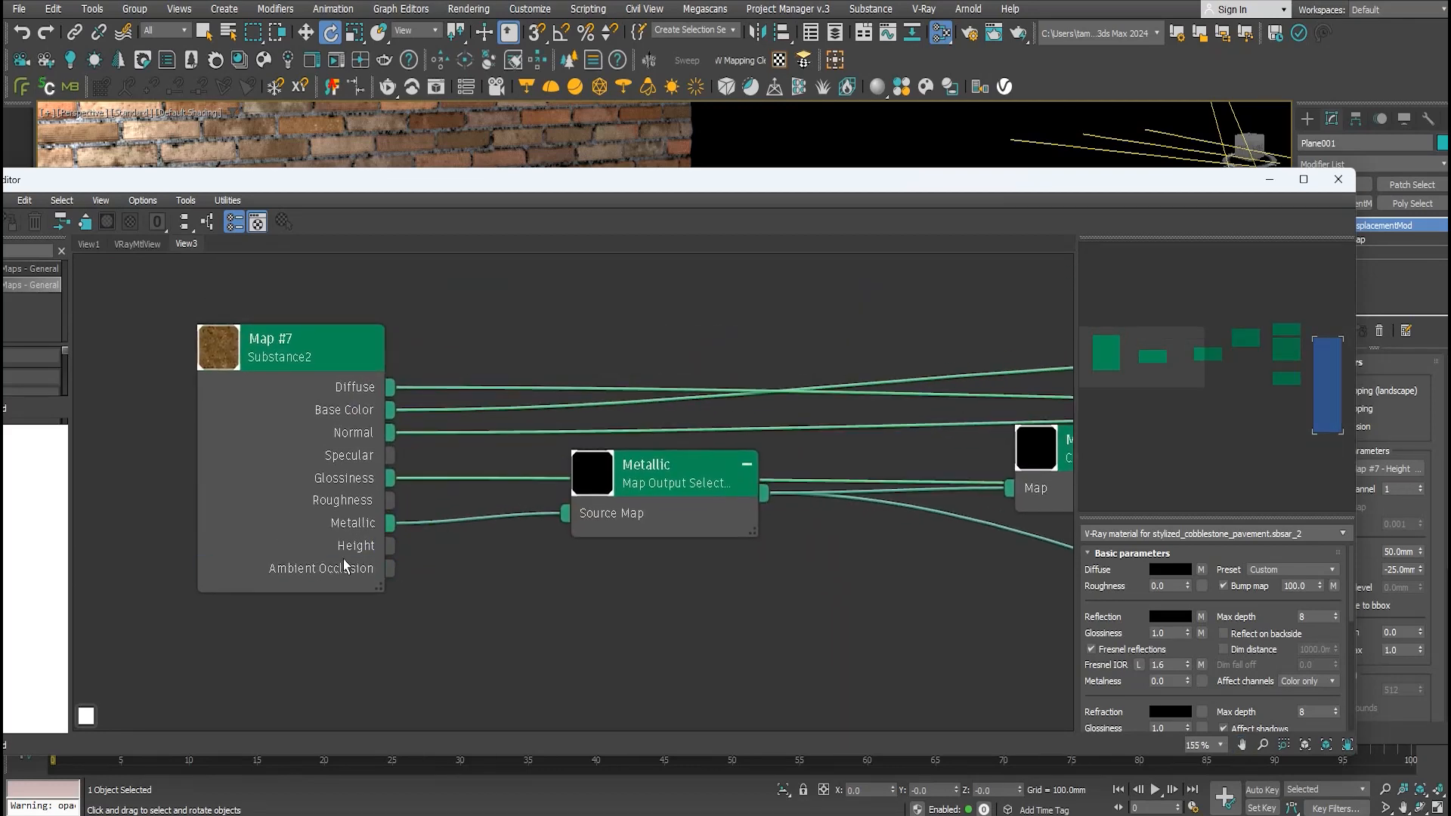
scroll(486, 566, down, 2)
middle_drag(486, 567, 524, 550)
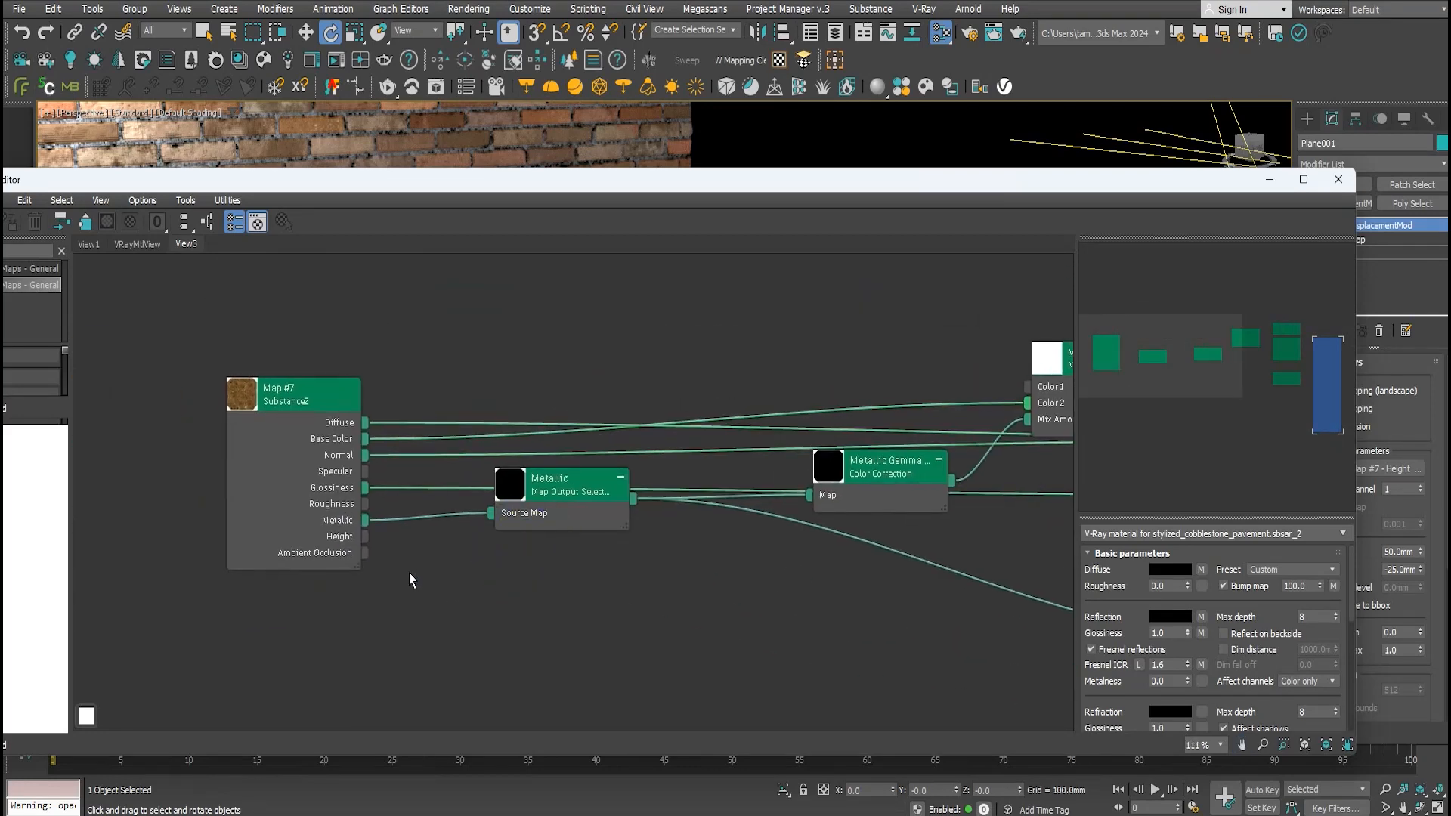
Connect the cobblestone map's Ambient Occlusion output to Source B of a new VRayCompTex map
drag(366, 553, 786, 325)
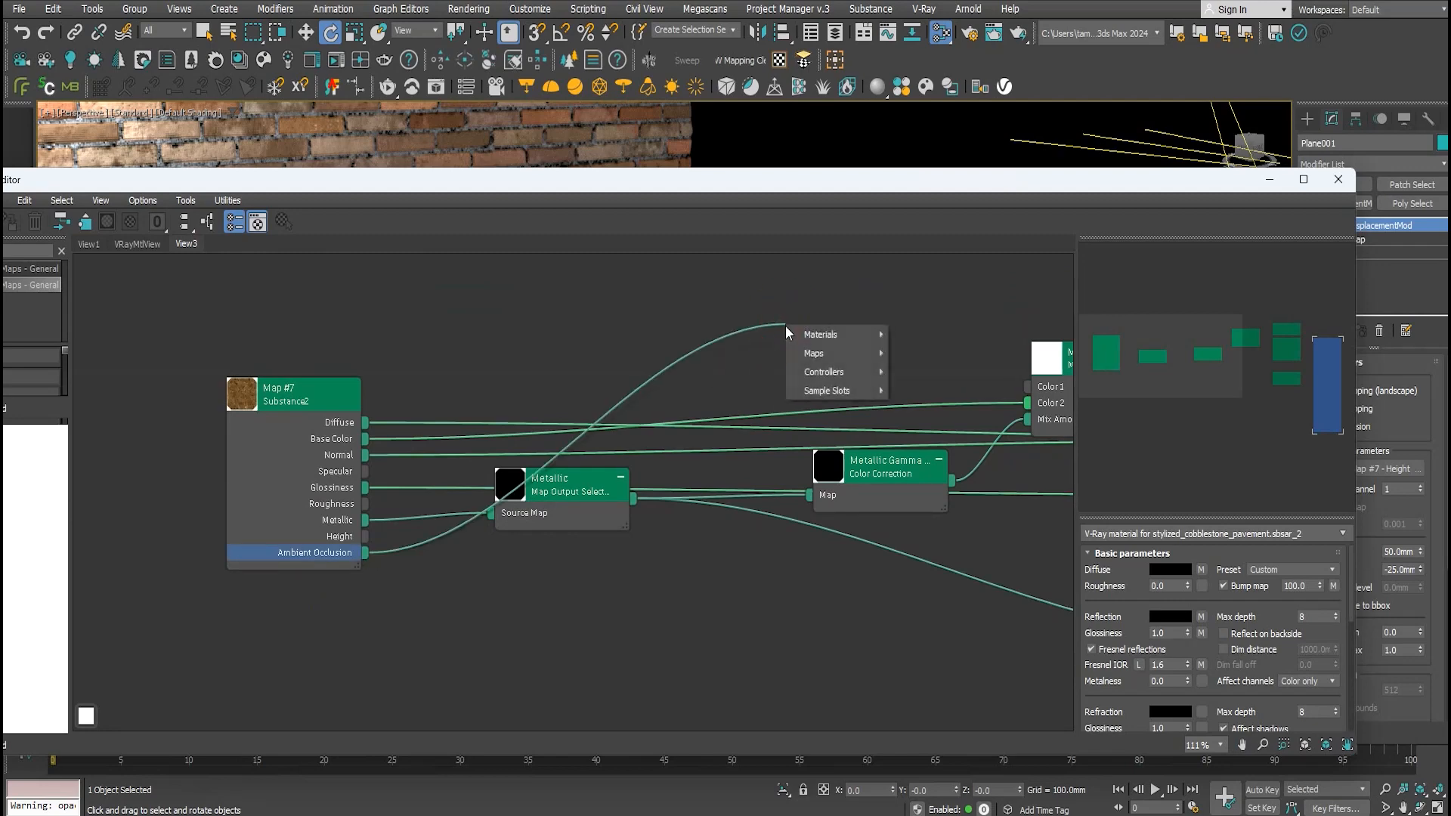
mouse_move(854, 349)
mouse_move(931, 352)
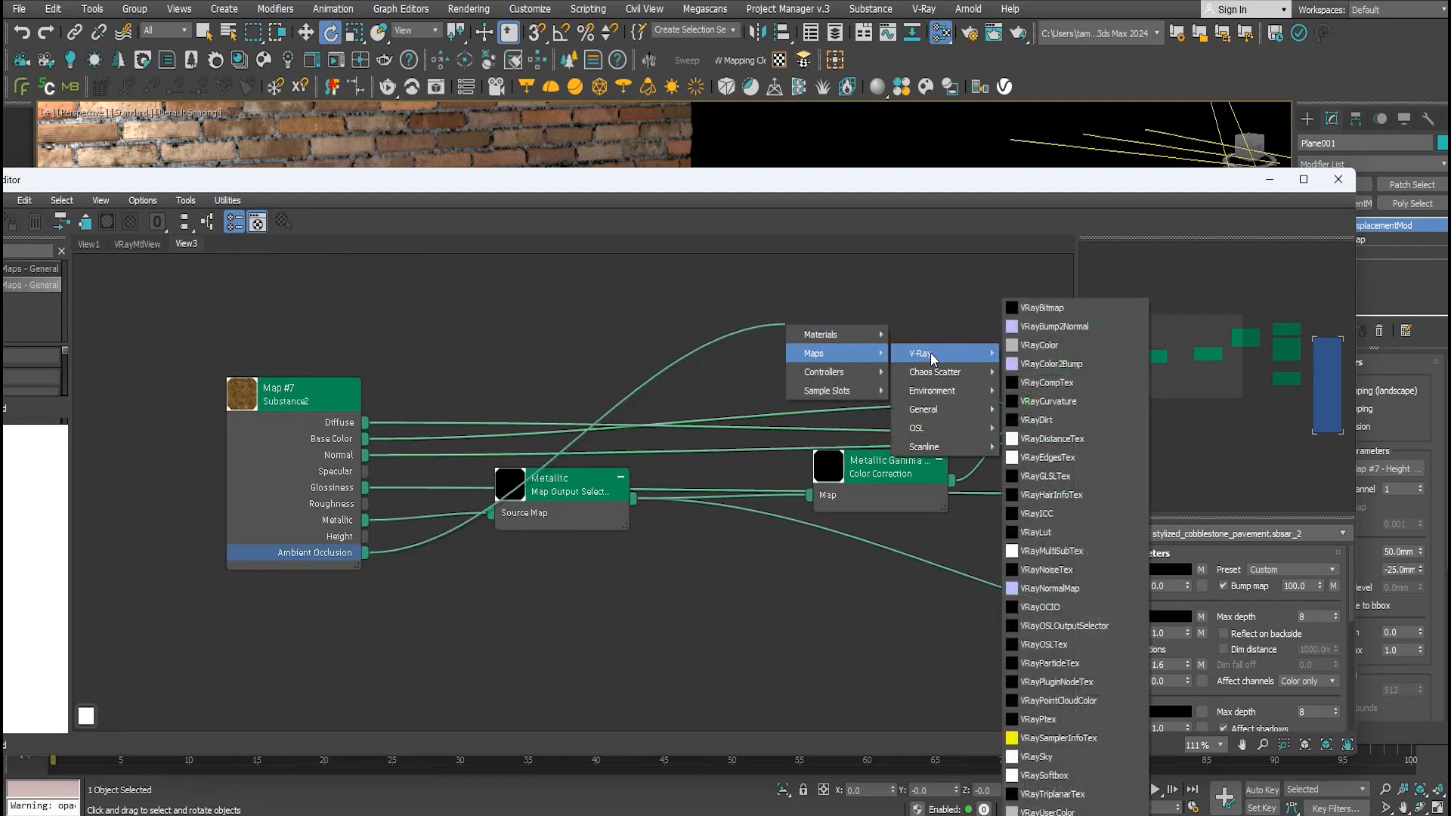
click(1071, 386)
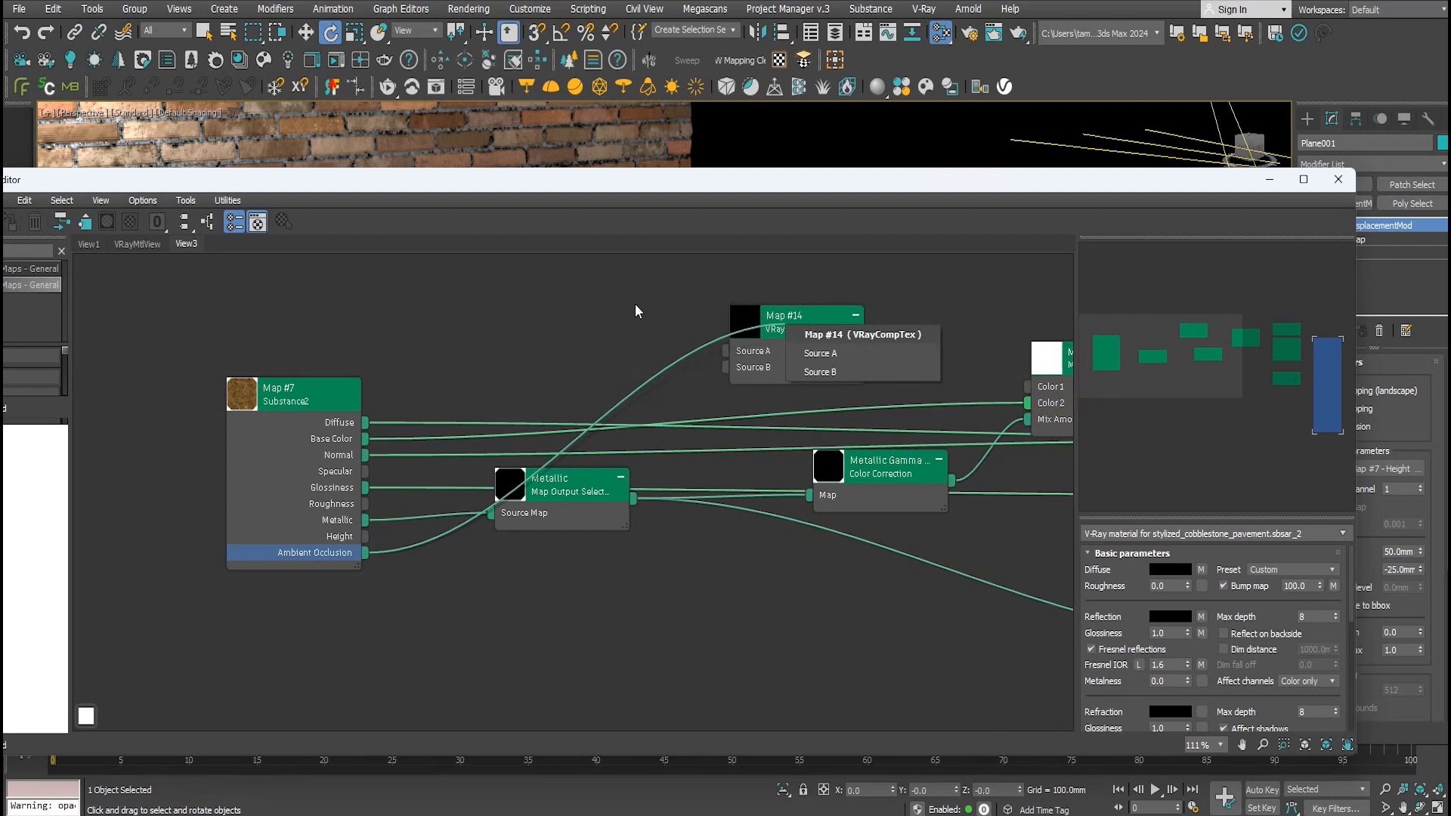
click(835, 371)
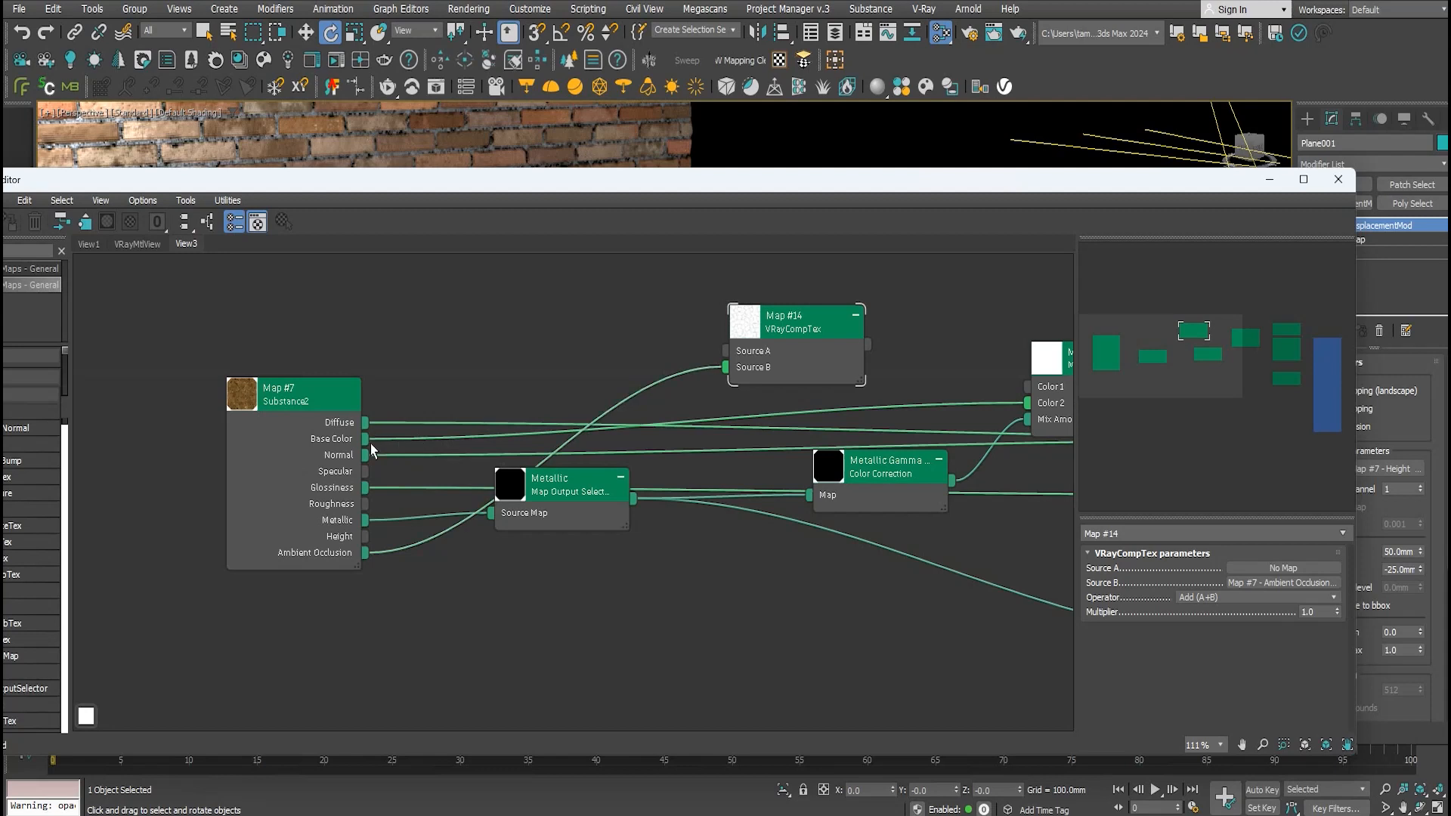
Connect the cobblestone map's Diffuse output to Source A of the VRayCompTex map
middle_drag(551, 379, 476, 368)
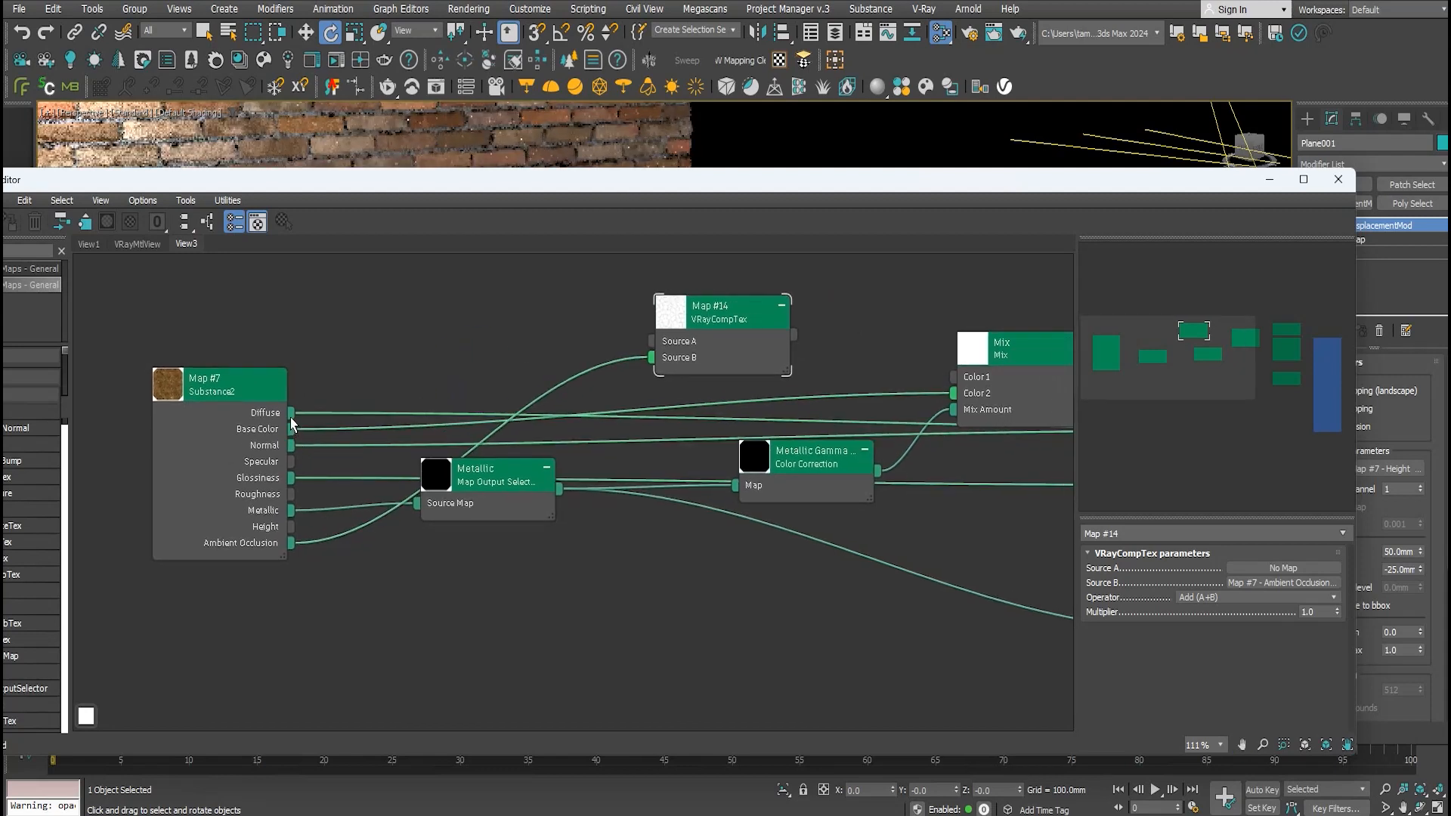
drag(291, 414, 642, 363)
middle_drag(635, 391, 440, 363)
middle_drag(710, 442, 453, 479)
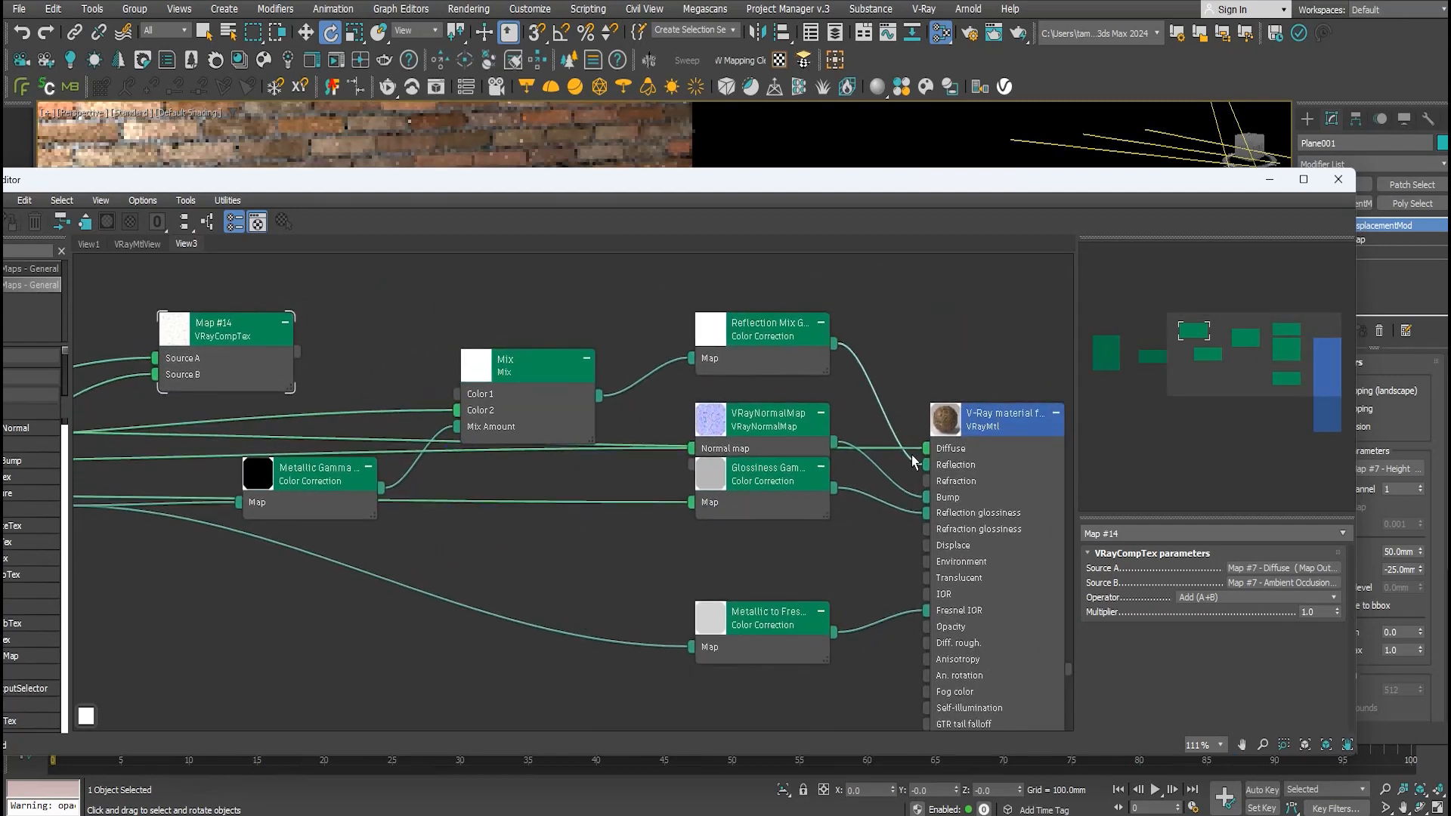
Replace the V-Ray material's existing Diffuse connection with the VRayCompTex output, and set the VRayCompTex operator to Multiply (A*B)
drag(928, 453, 342, 396)
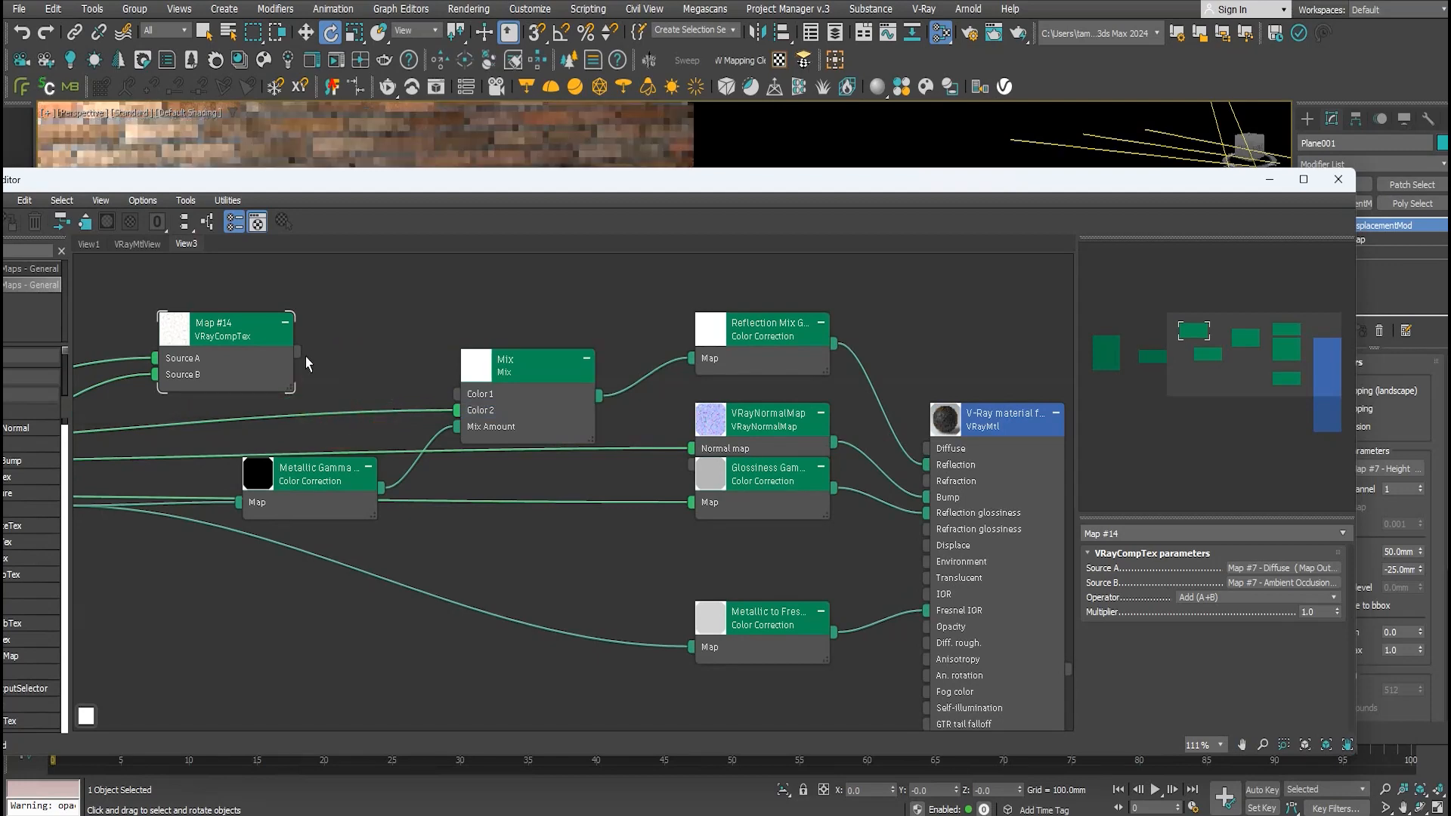
drag(297, 351, 927, 448)
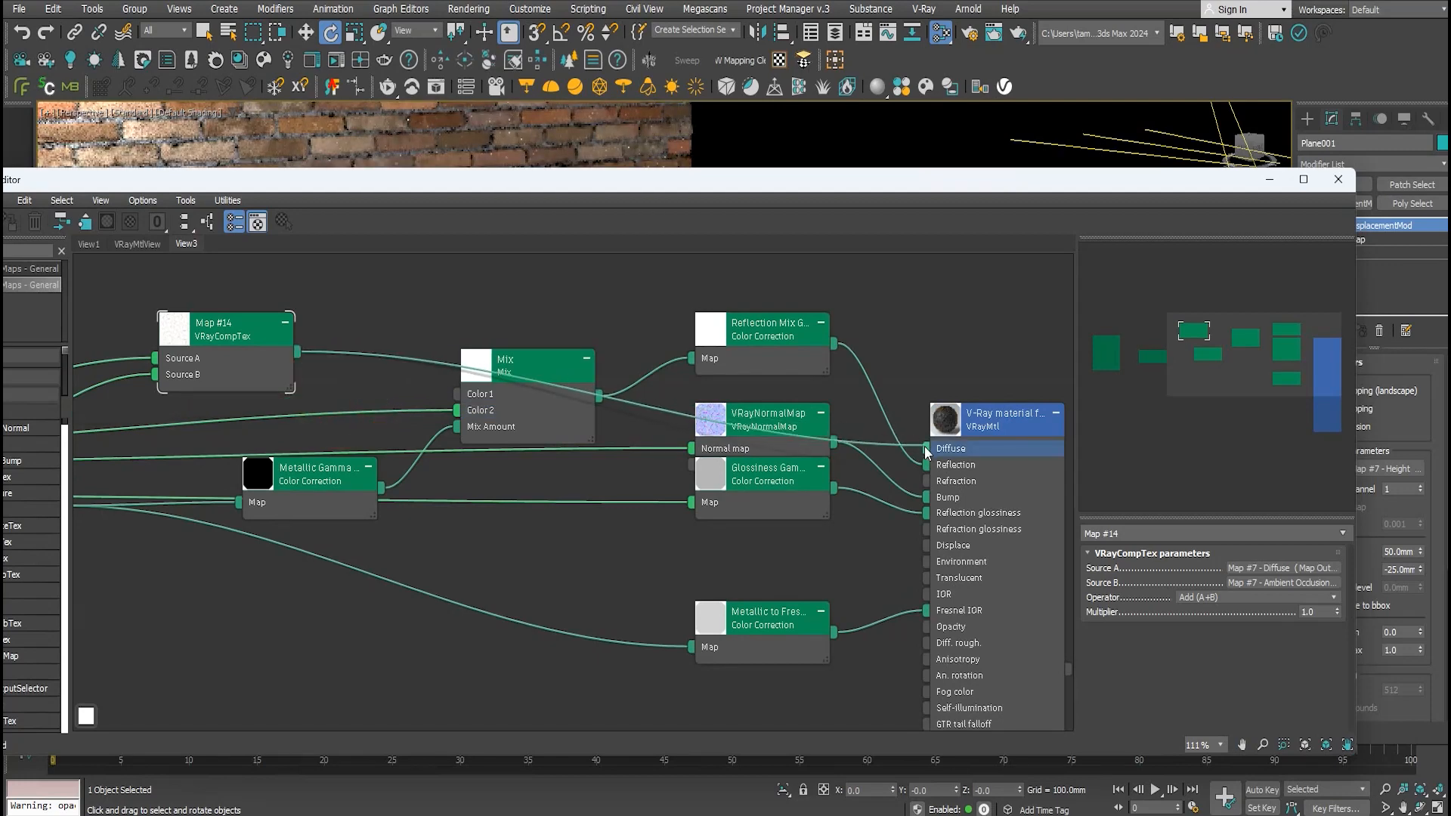
middle_drag(292, 374, 535, 366)
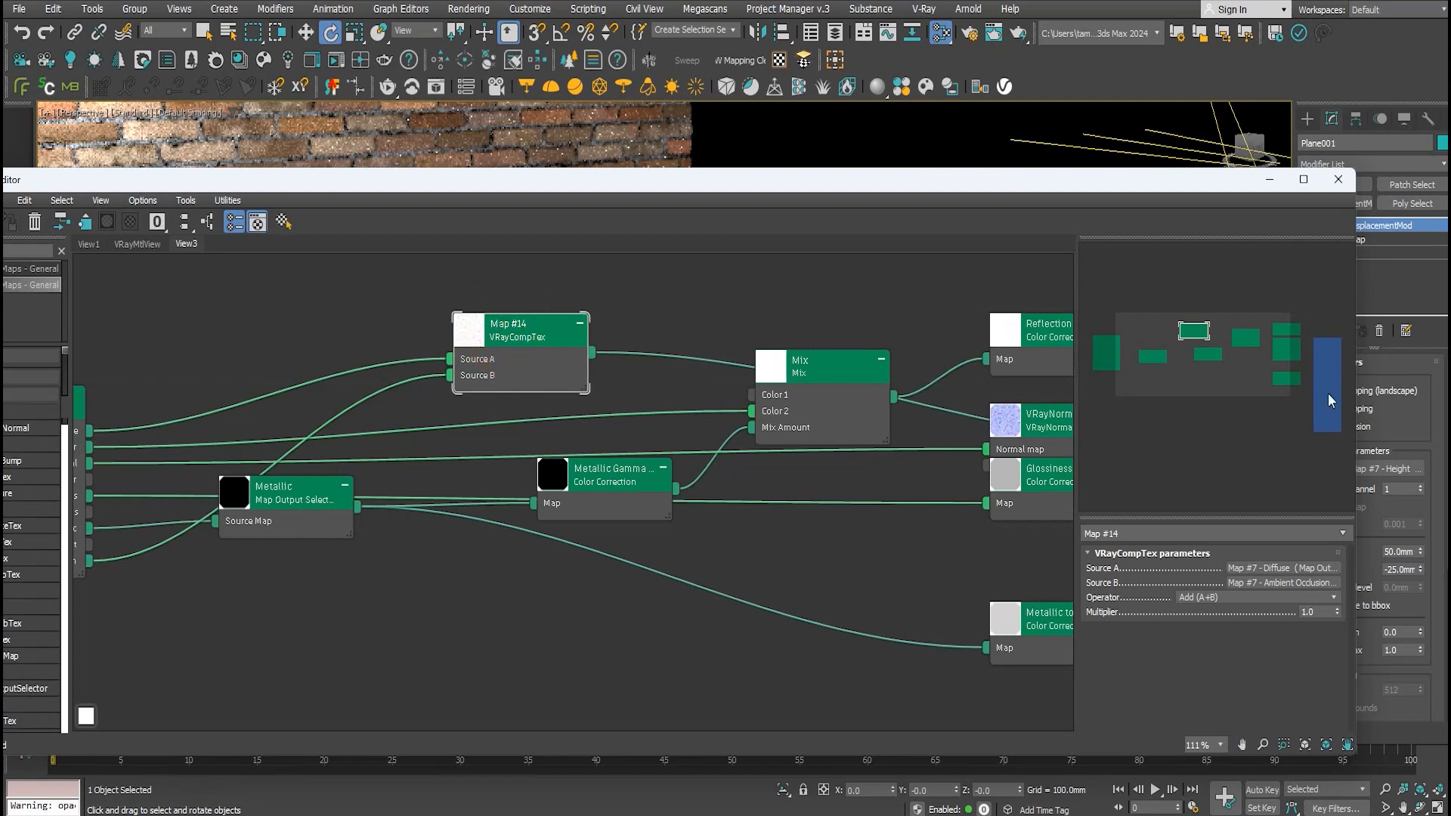
click(1252, 597)
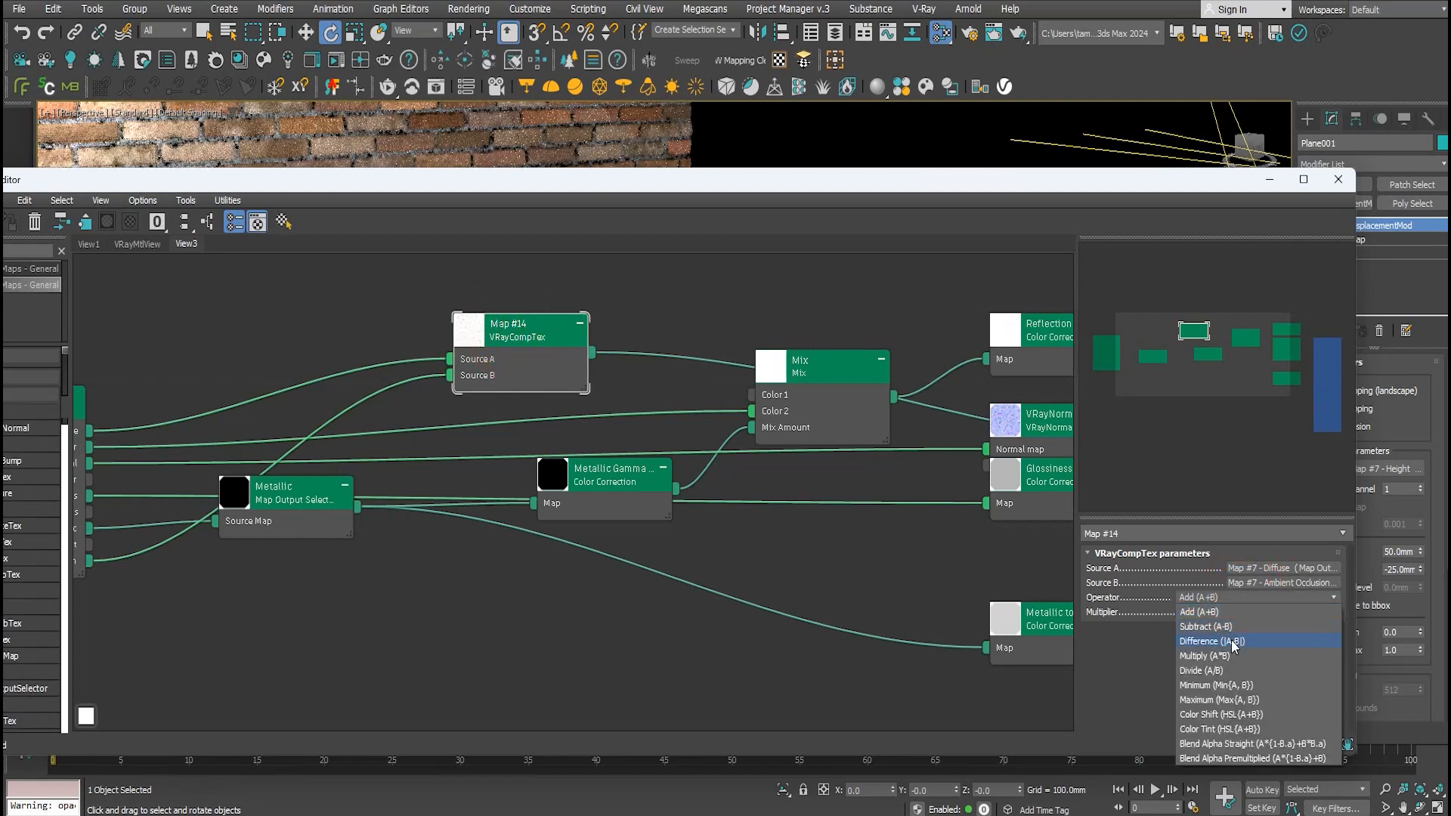
click(1229, 657)
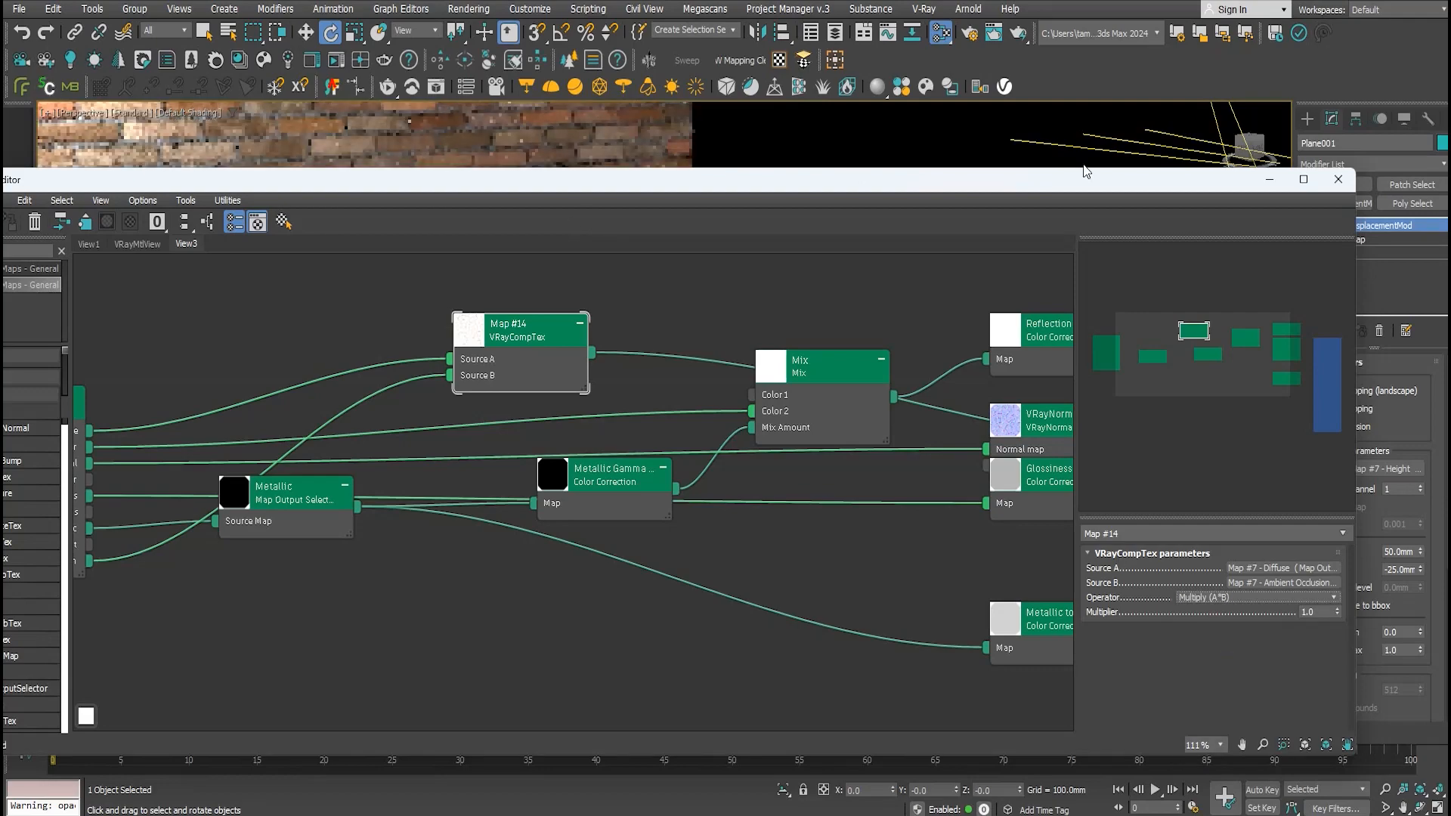
Minimize the material editor and inspect the rendered cobblestone ground up close in the perspective viewport
click(1269, 182)
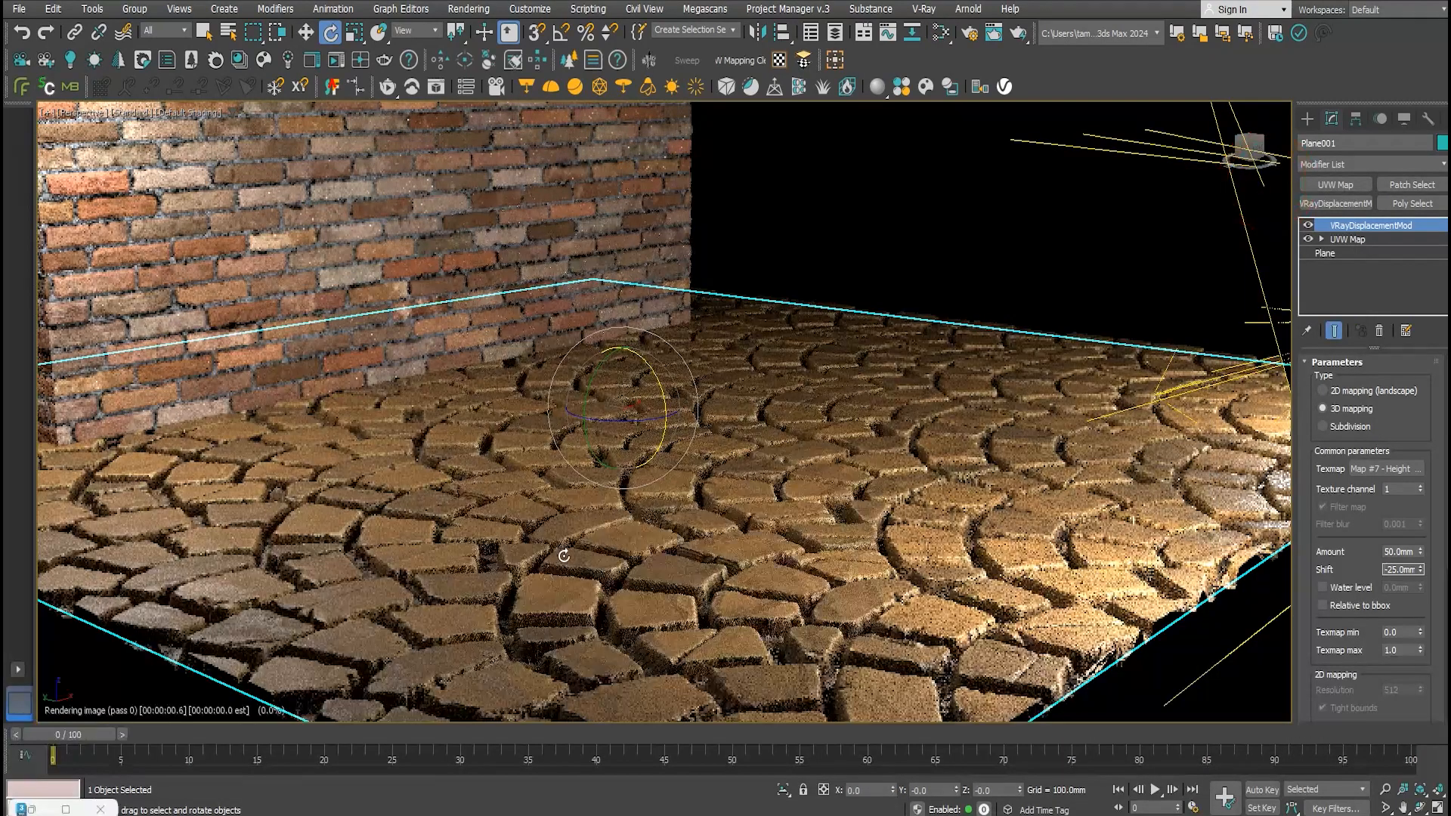
scroll(470, 585, up, 3)
scroll(516, 583, up, 2)
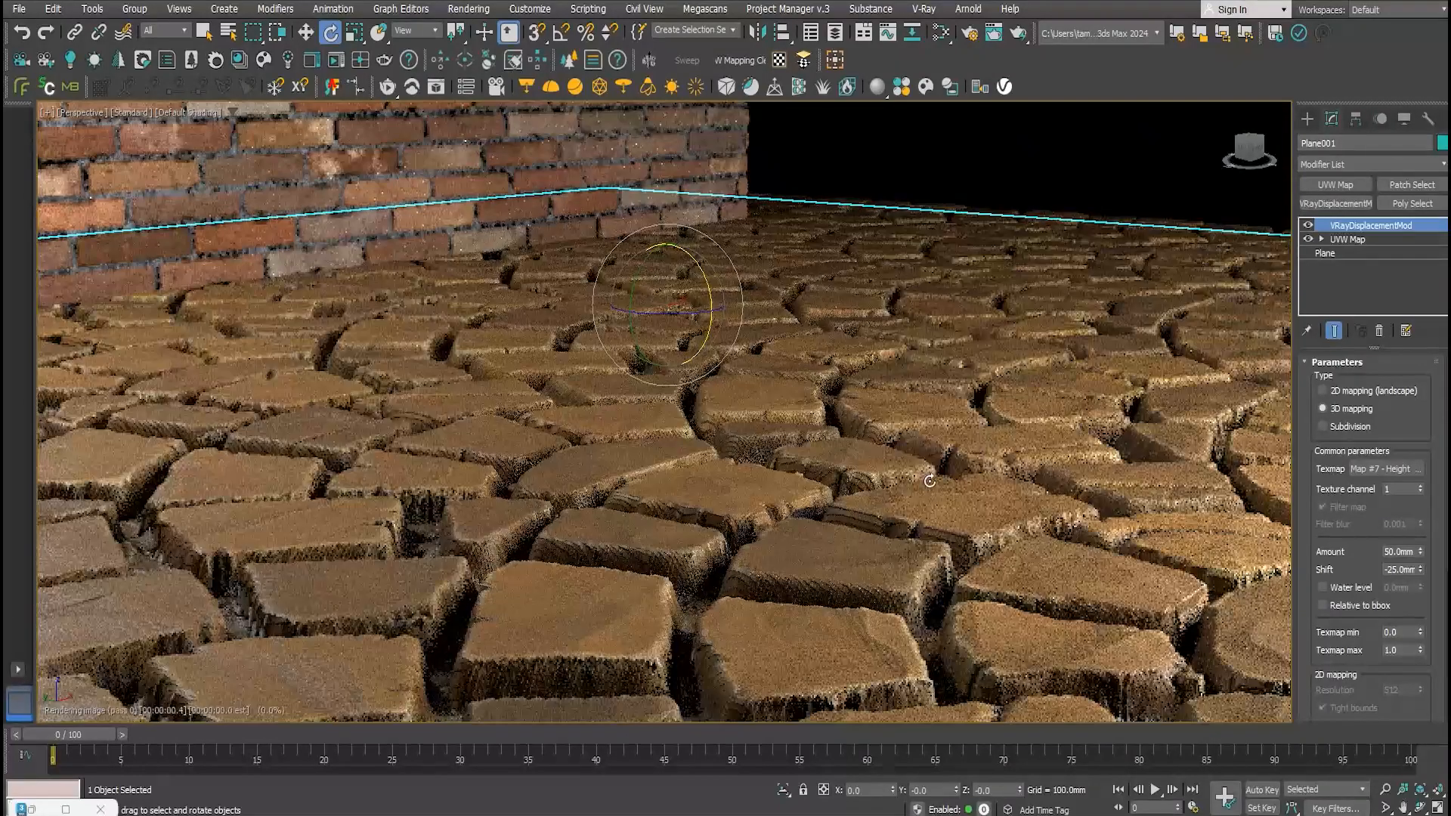
scroll(742, 480, down, 4)
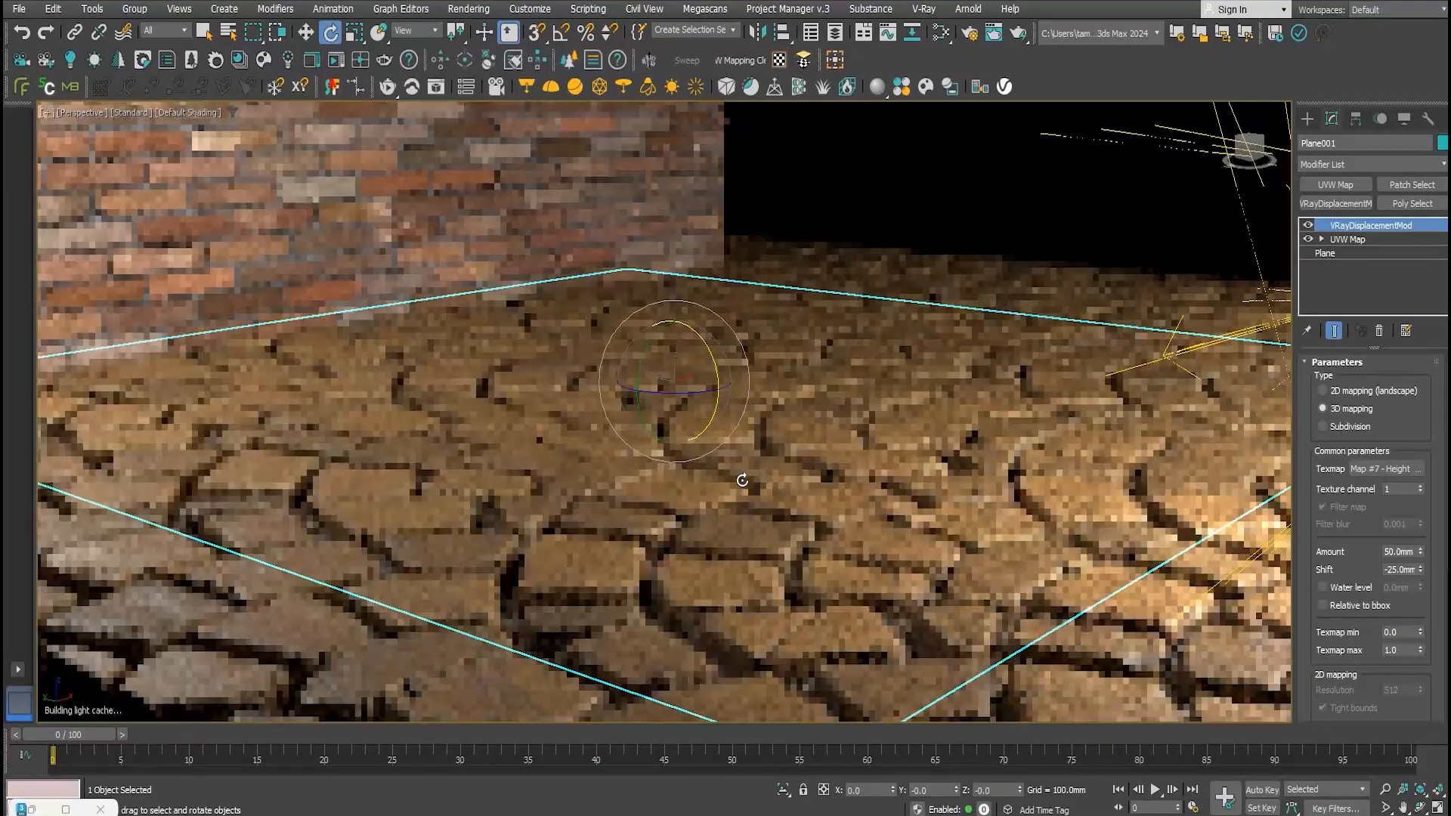